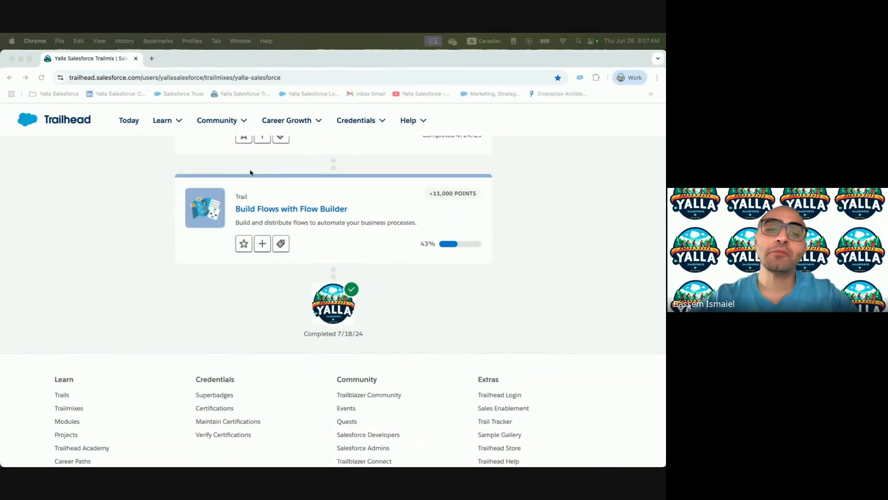
Open the Build Flows with Flow Builder trail and look through its modules as far as Record-Triggered Flows.
left_click(318, 212)
left_click(318, 212)
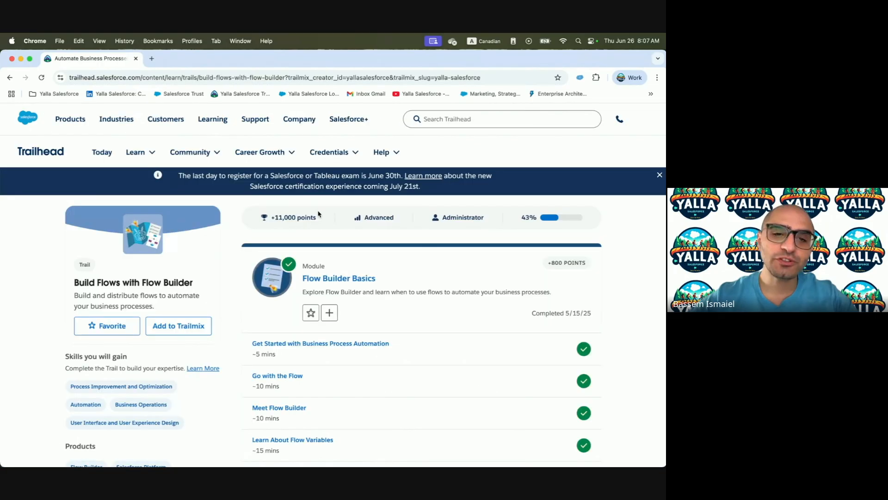
scroll(318, 213, "down", 5)
scroll(318, 213, "up", 7)
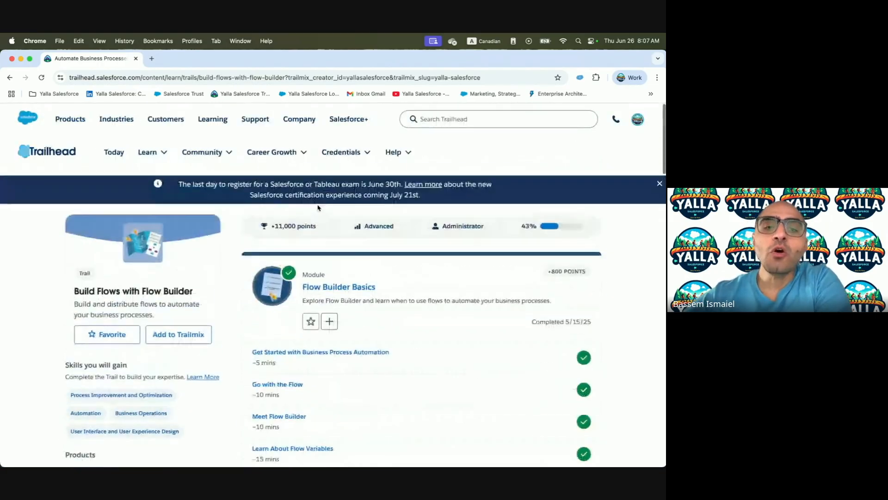
scroll(299, 293, "down", 5)
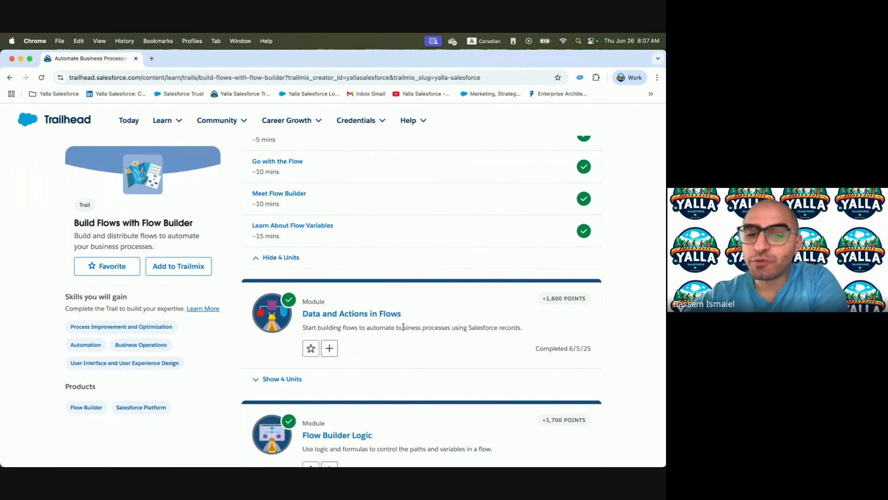
scroll(402, 327, "down", 3)
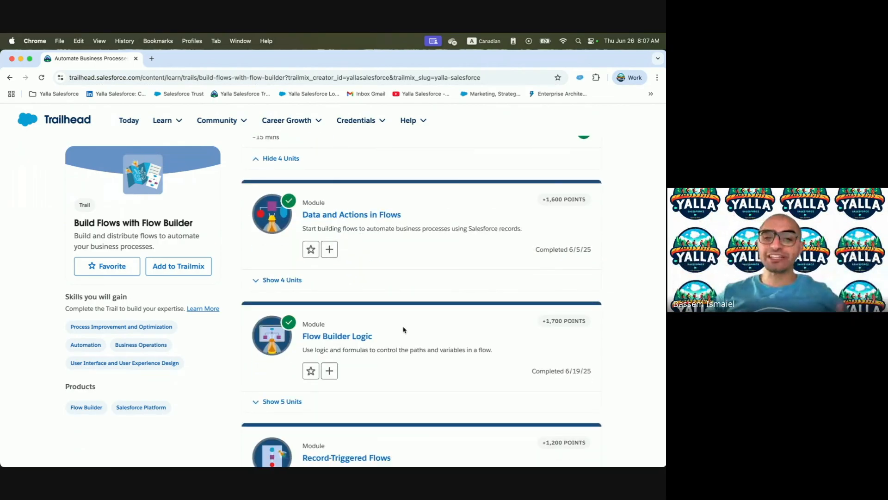
scroll(404, 330, "down", 4)
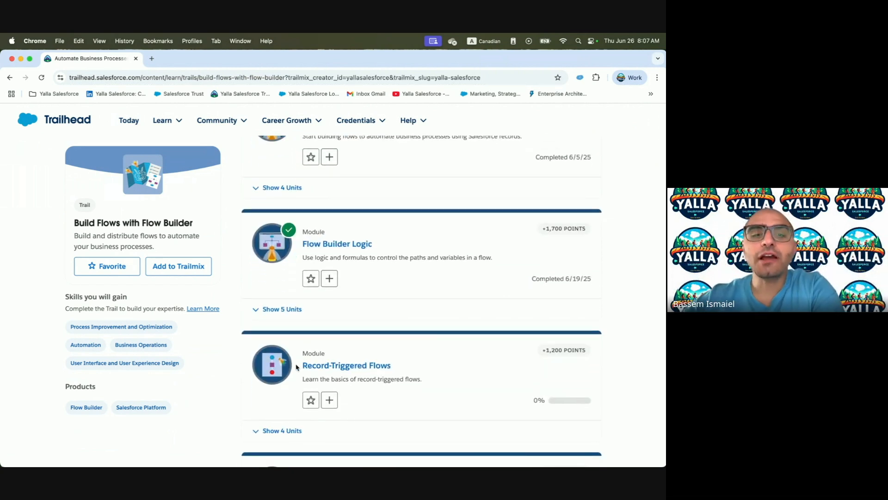
Open the Get Started with Triggered Flows unit of the Record-Triggered Flows module at its Flow Types table.
left_click(339, 370)
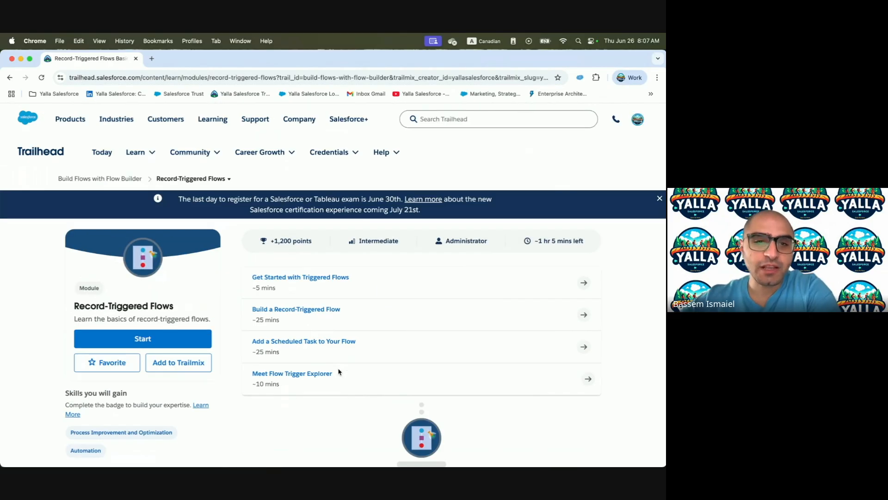
left_click(313, 278)
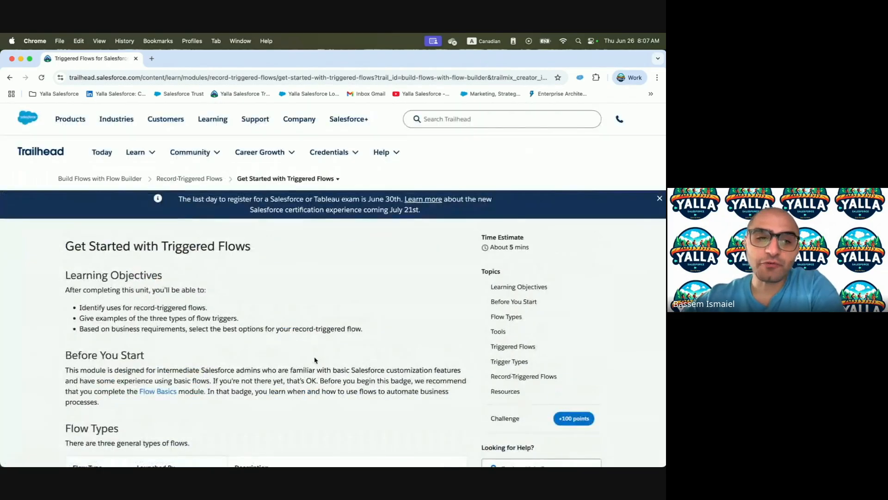
scroll(314, 360, "down", 5)
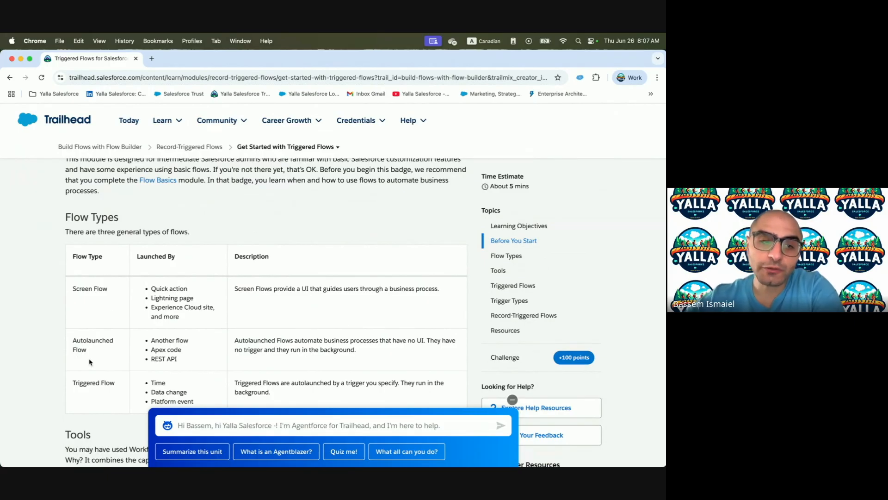
Switch to the Salesforce org, find the Flows page in Setup by searching for Flow, and start a new flow.
key("ctrl+Right")
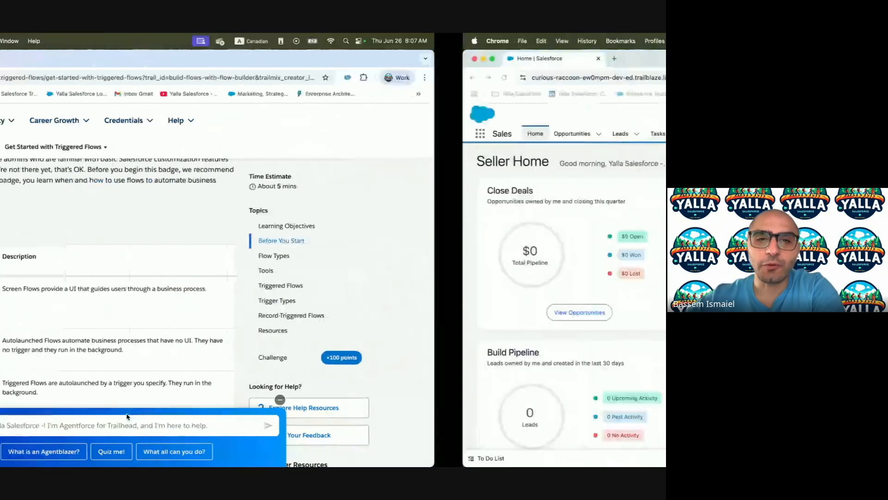
left_click(617, 114)
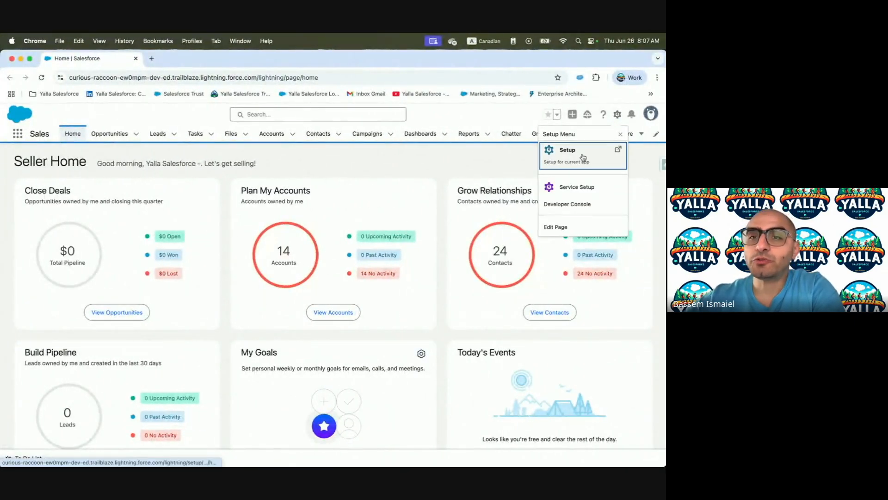
left_click(580, 157)
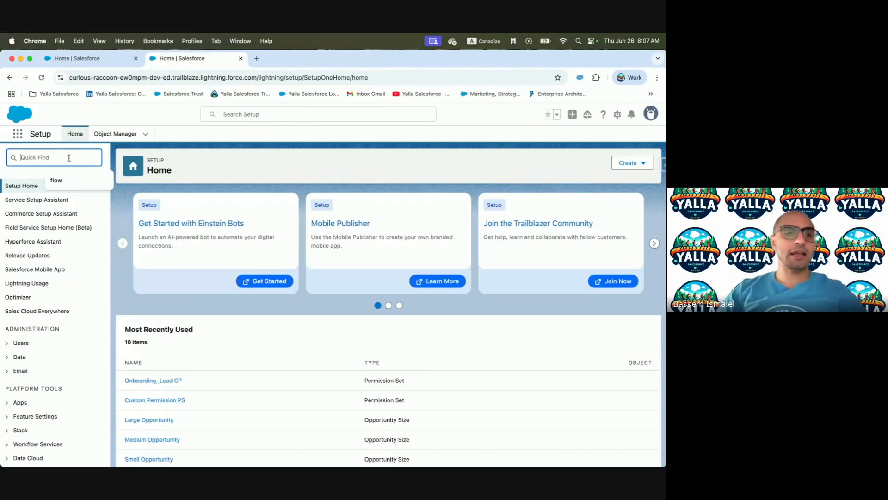
type("Flow")
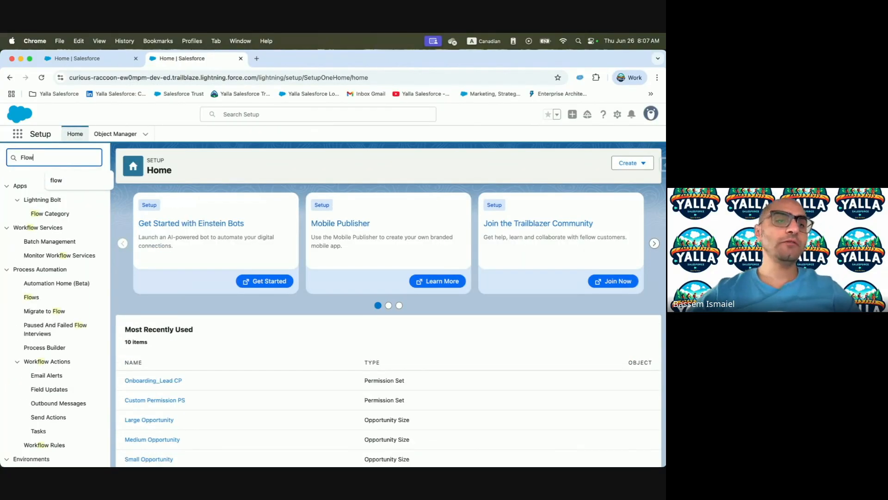
left_click(28, 298)
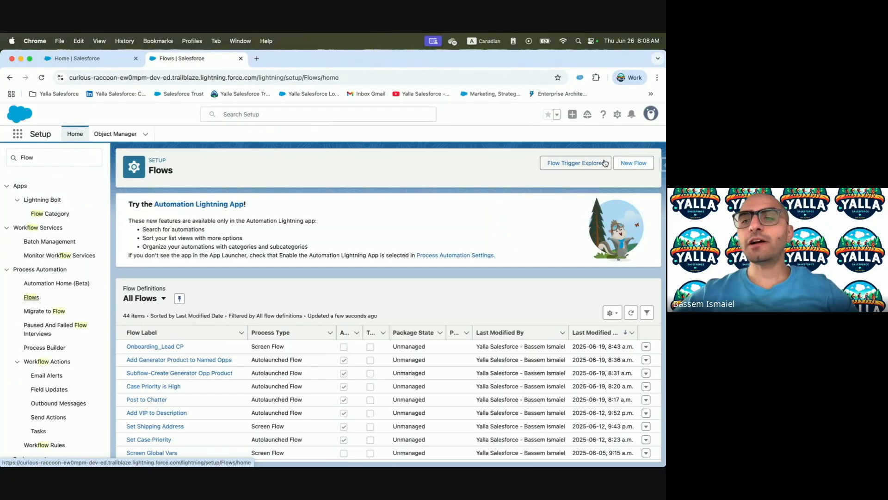
left_click(634, 164)
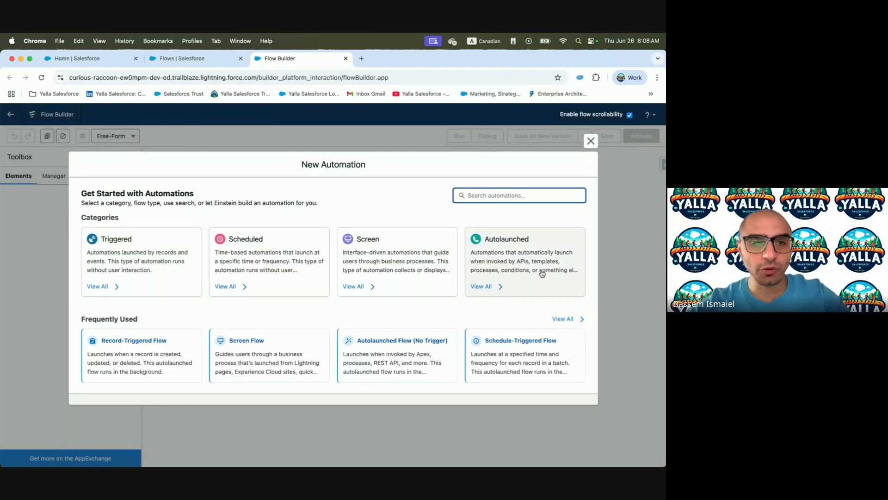
Open the Dickenson plc account record from the Sales app's Accounts list.
key("ctrl+Left")
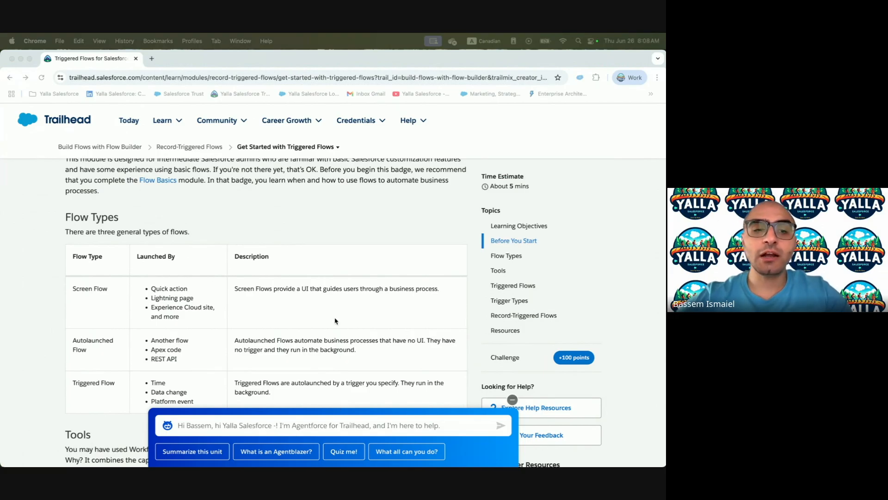
key("ctrl+Right")
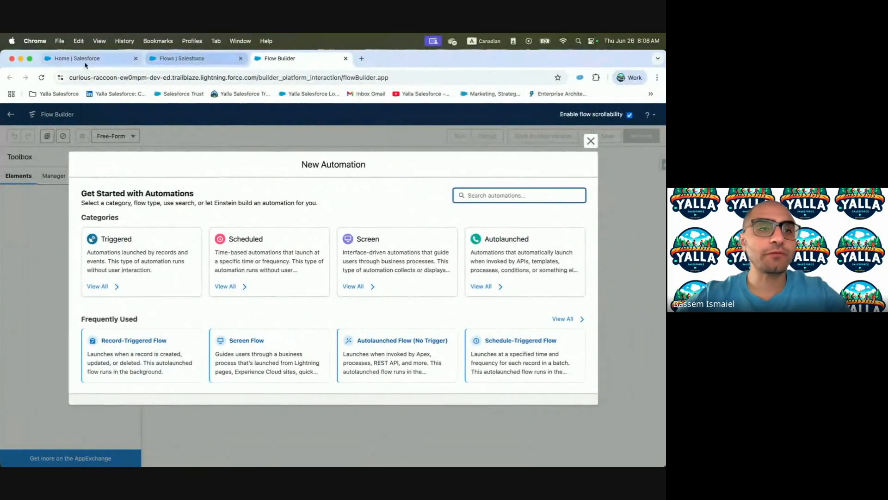
left_click(85, 65)
left_click(271, 136)
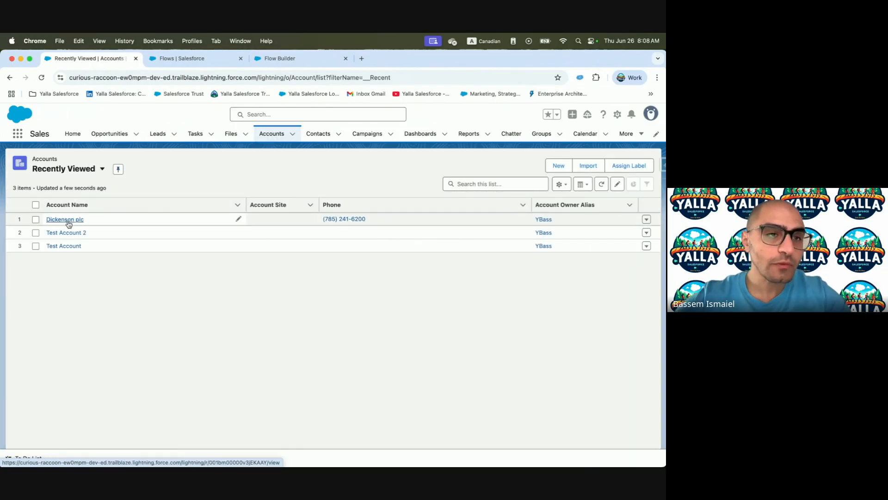
left_click(65, 220)
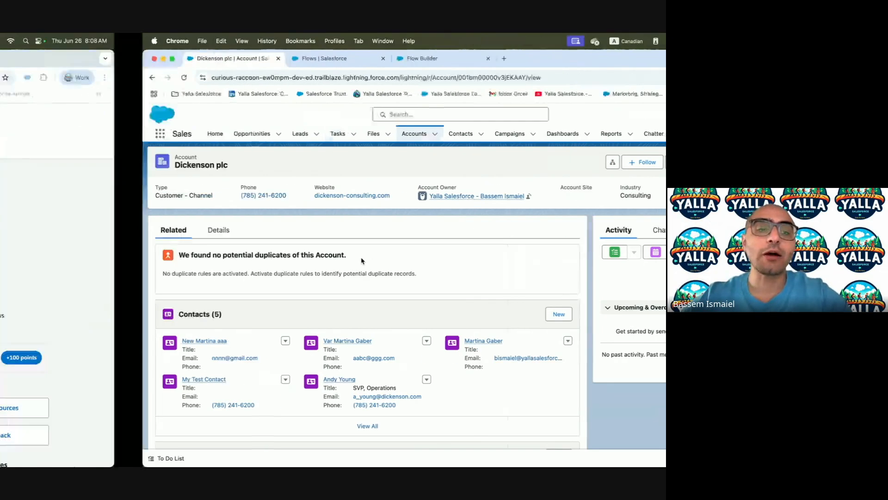
Return to the Trailhead unit and examine how screen flows are launched, highlighting the Experience Cloud site entry.
key("ctrl+Left")
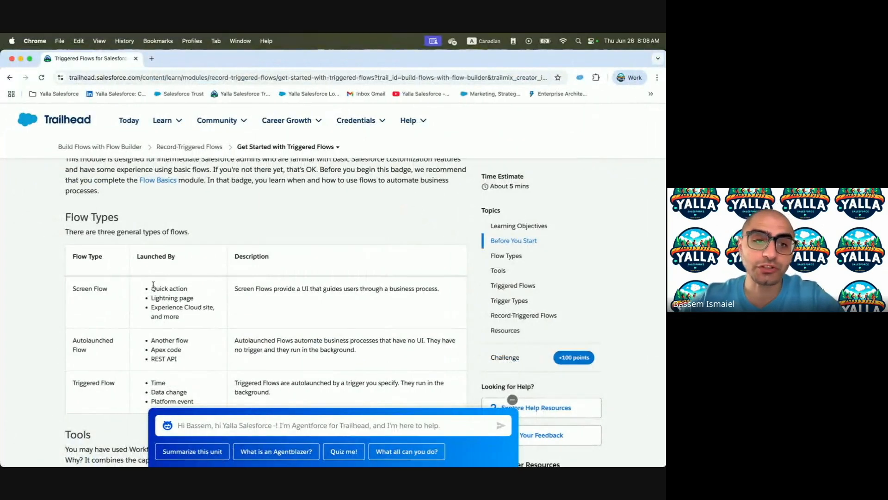
left_click_drag(152, 284, 249, 315)
left_click(250, 315)
left_click_drag(148, 313, 244, 309)
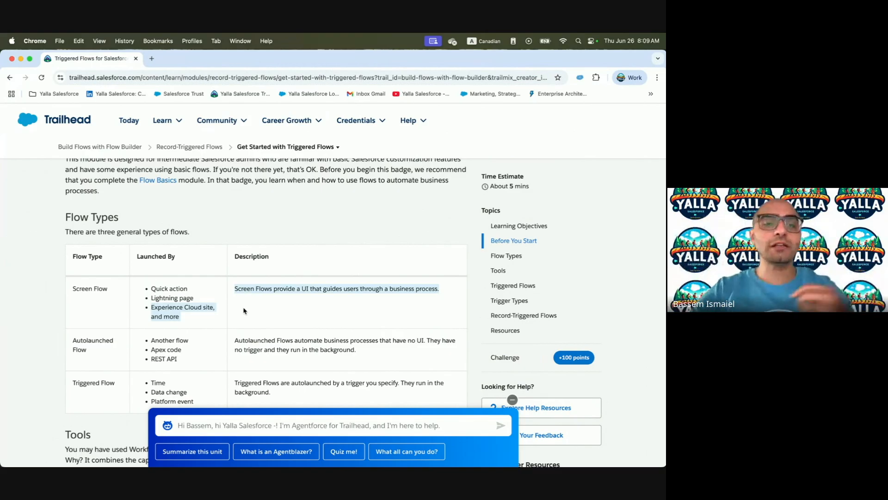
left_click(189, 310)
left_click_drag(151, 309, 215, 319)
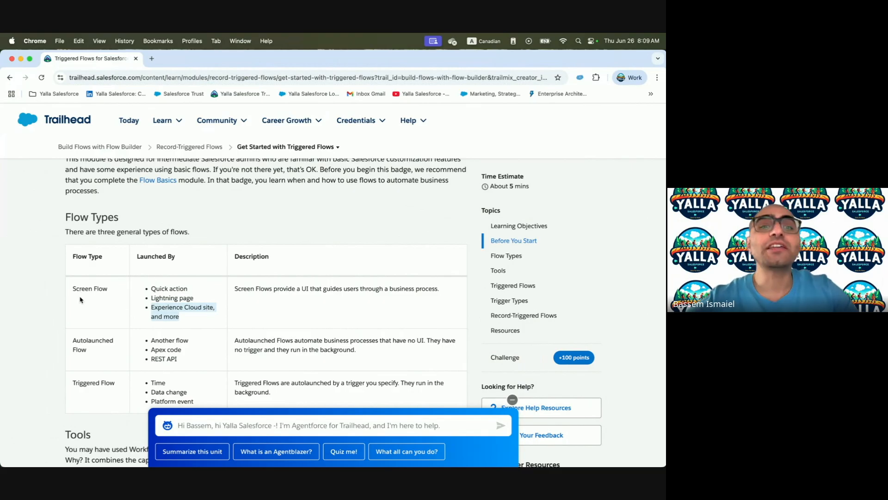
Examine the Autolaunched Flow row in the Trailhead table and the Autolaunched category of Flow Builder's New Automation dialog.
scroll(171, 313, "down", 2)
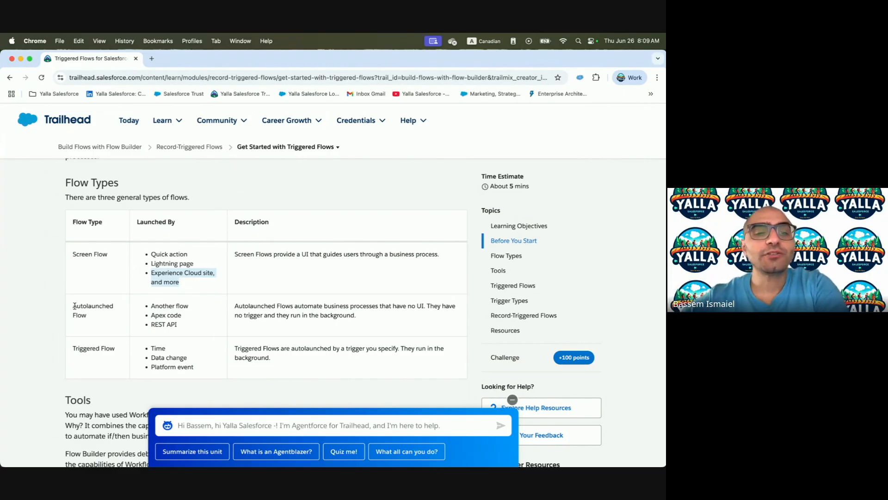
left_click_drag(72, 304, 111, 315)
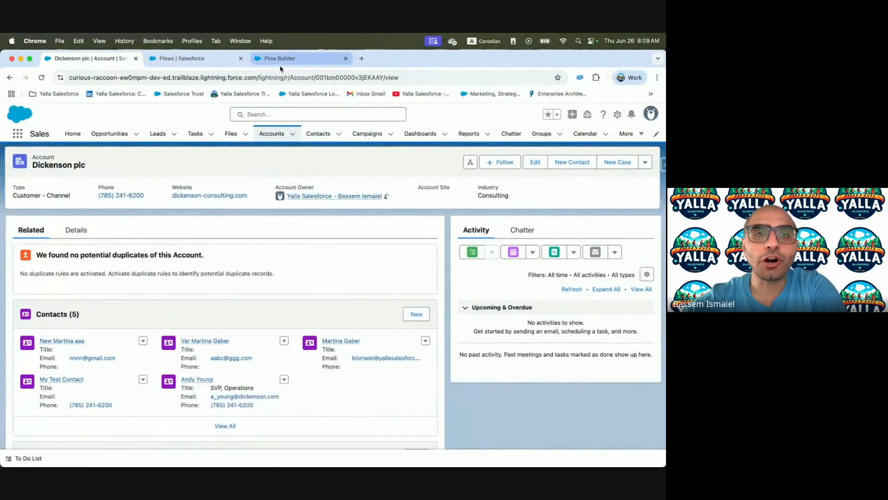
left_click(279, 60)
left_click(512, 254)
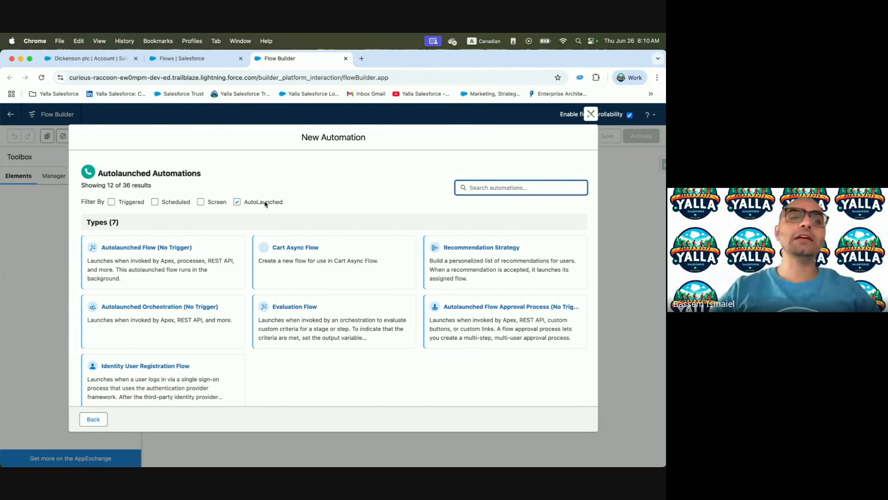
key("ctrl+Left")
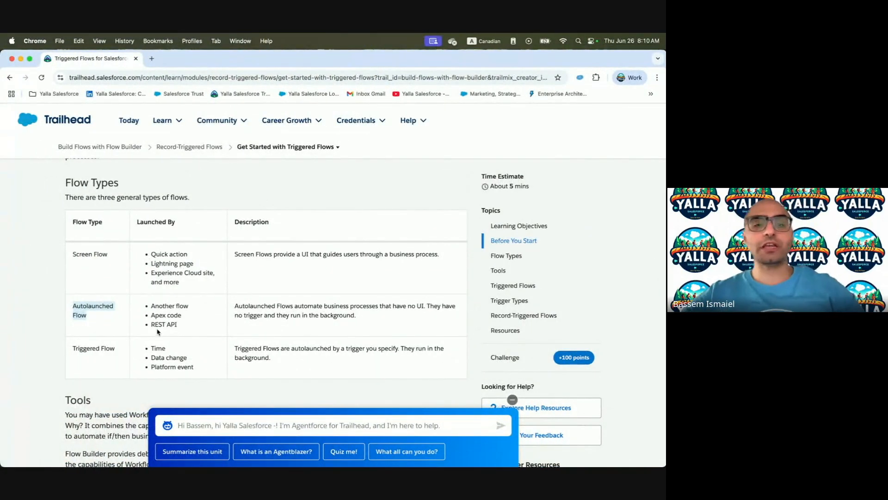
left_click_drag(230, 306, 410, 306)
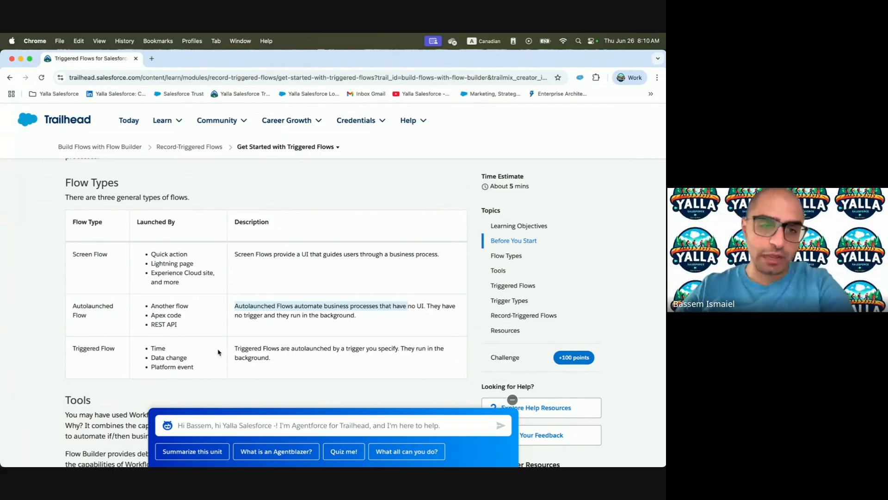
Examine the Triggered Flow row of the Flow Types table, highlighting the flow type and its Platform event launch option.
scroll(218, 352, "down", 2)
left_click_drag(68, 295, 154, 293)
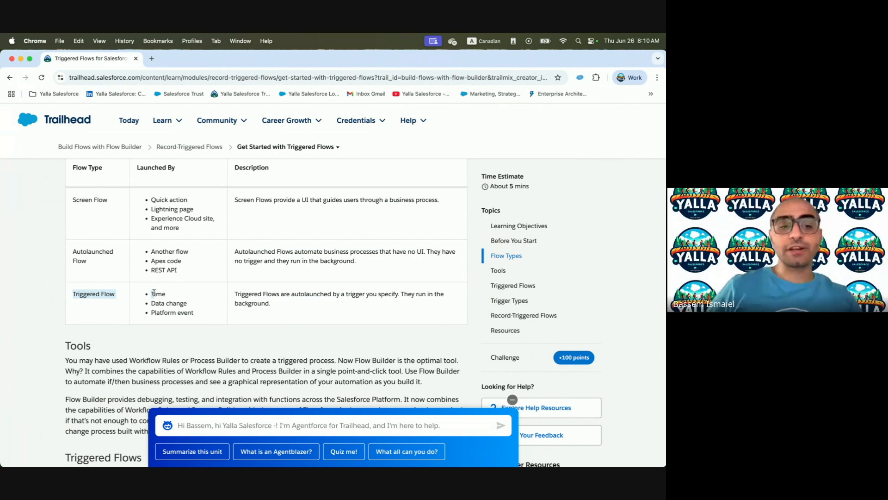
left_click_drag(150, 313, 198, 316)
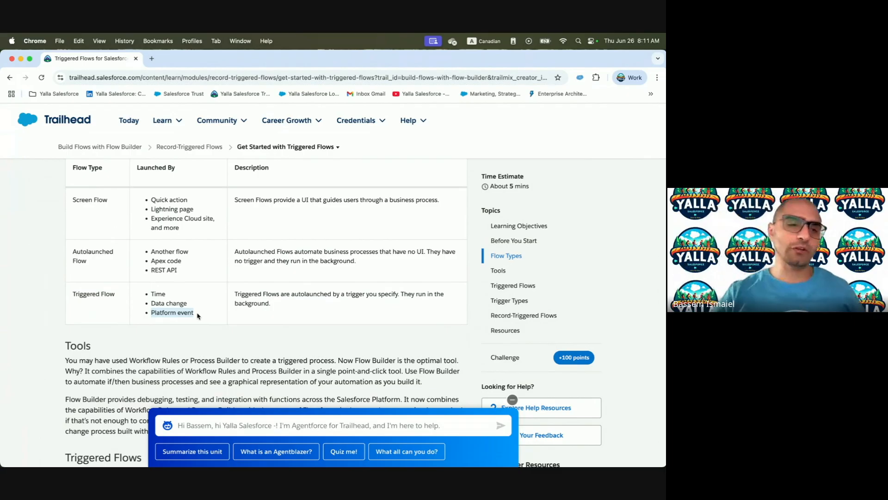
scroll(197, 315, "down", 2)
left_click(248, 242)
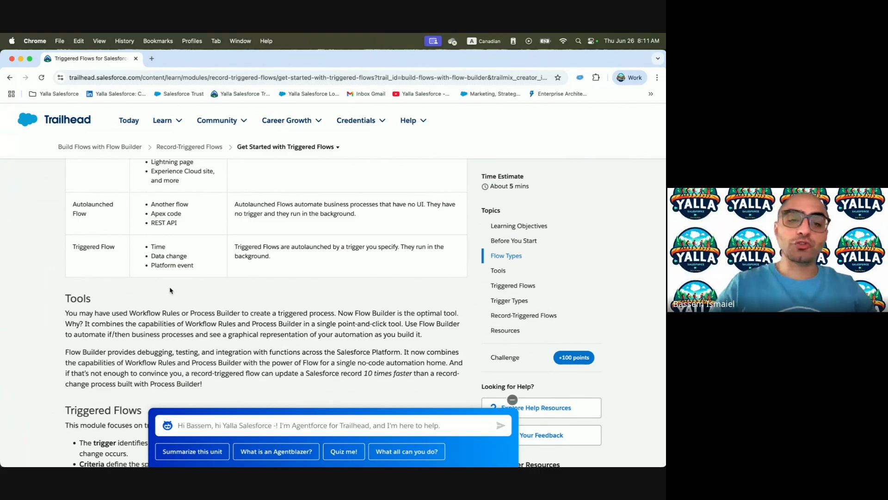
Read the unit's Tools section, highlighting the statements on Workflow Rules, Process Builder and Flow Builder as the optimal tool.
scroll(170, 290, "down", 2)
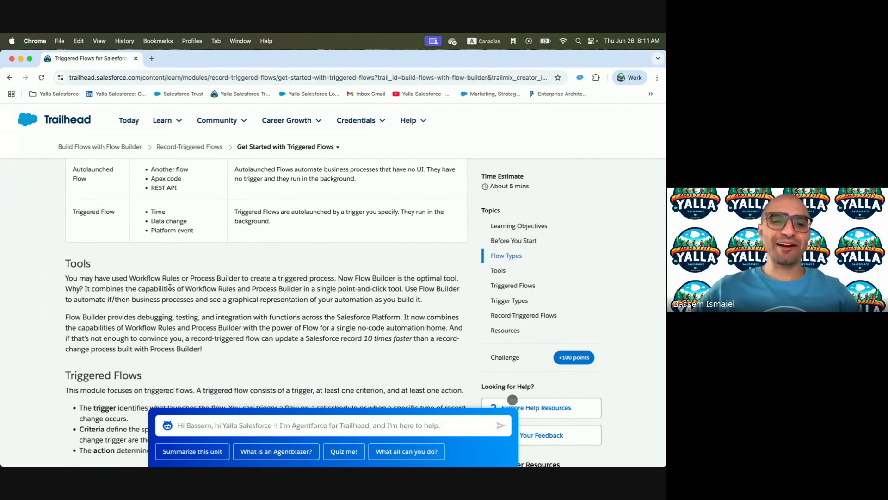
key("ctrl+Right")
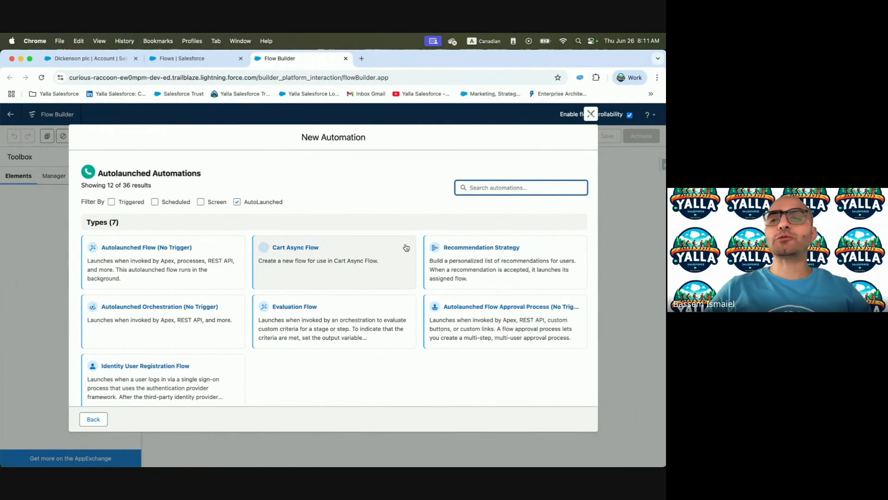
key("ctrl+Left")
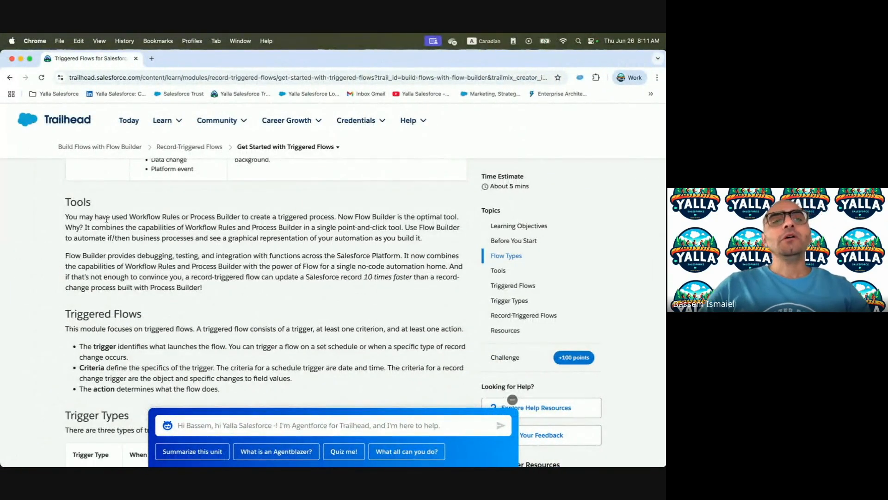
left_click_drag(71, 217, 241, 217)
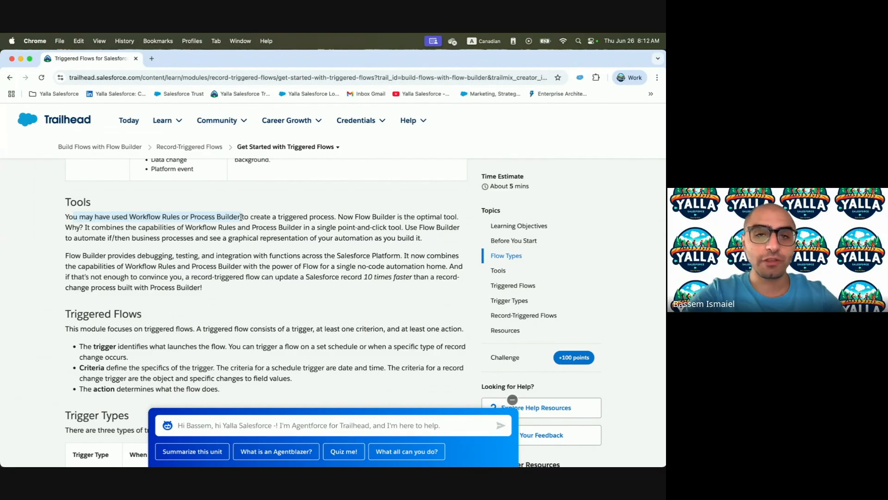
left_click_drag(354, 216, 462, 216)
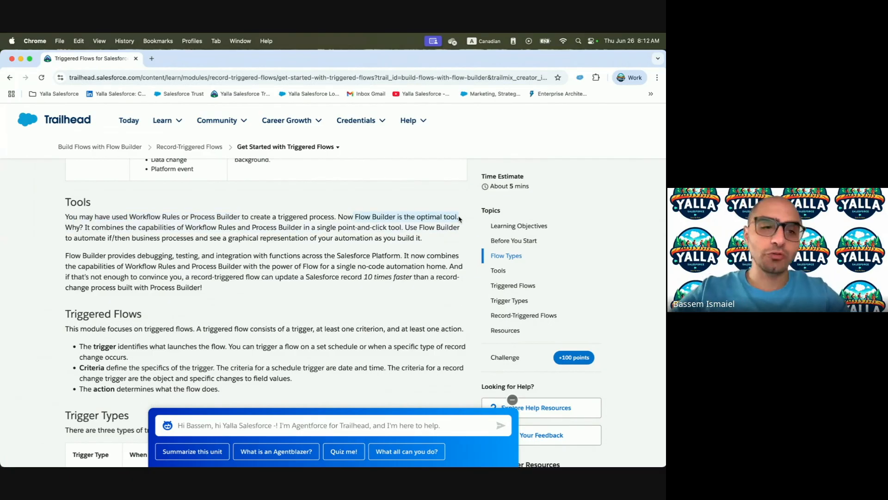
left_click(165, 222)
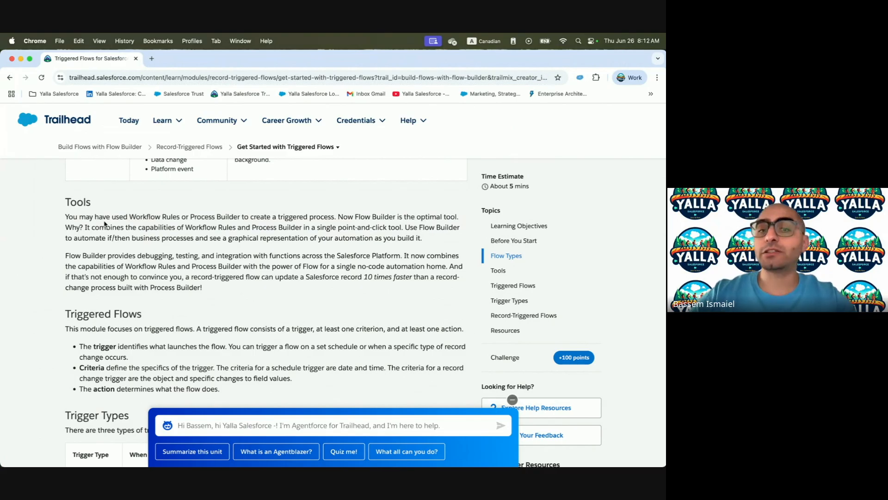
Read the rest of the Tools section, highlighting the Flow Builder speed comparison with Process Builder, and highlight the Triggered Flows heading.
left_click_drag(320, 268, 444, 277)
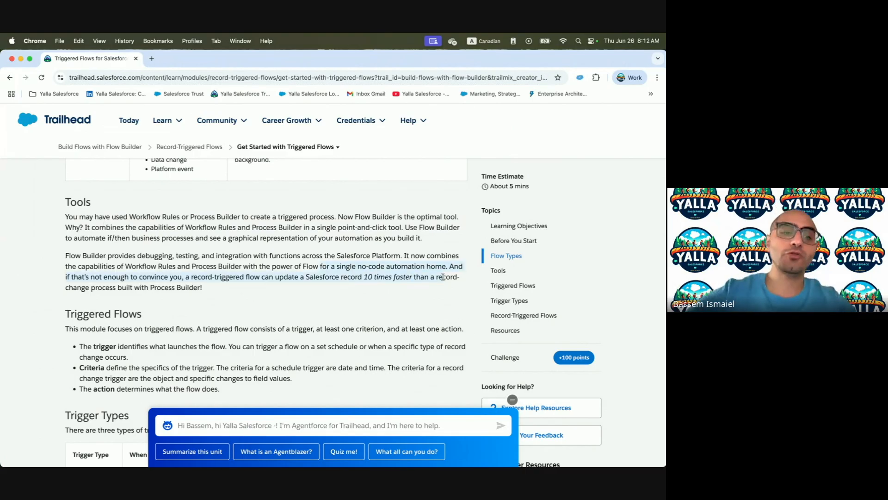
scroll(443, 276, "down", 1)
left_click(154, 255)
left_click_drag(152, 257, 208, 255)
scroll(208, 255, "down", 1)
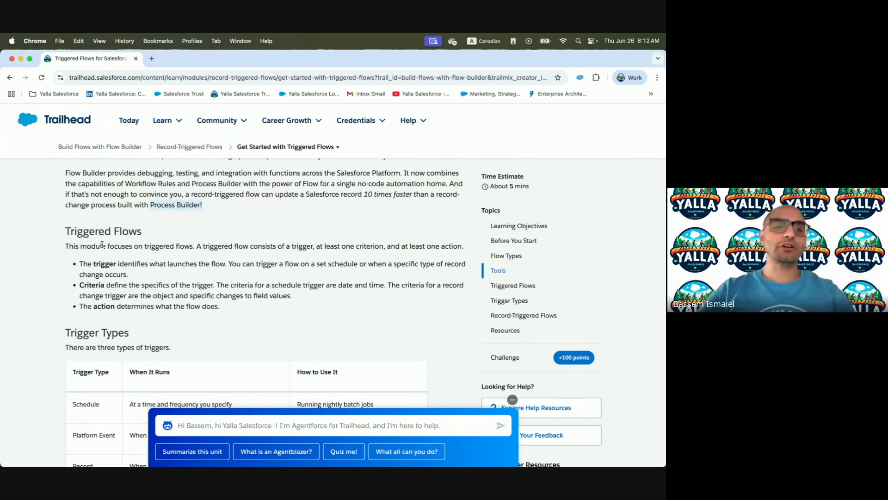
left_click_drag(55, 234, 190, 235)
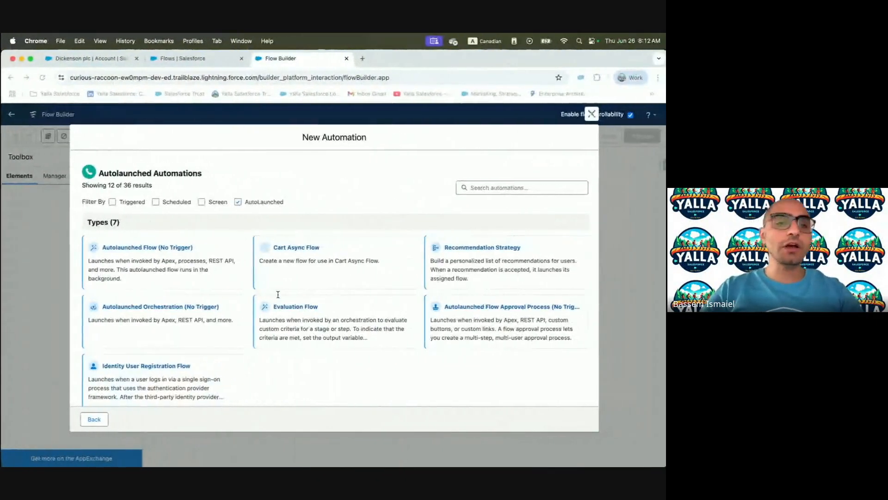
In Flow Builder, include Triggered automation types and start a Record-Triggered Flow on the Account object.
left_click(111, 202)
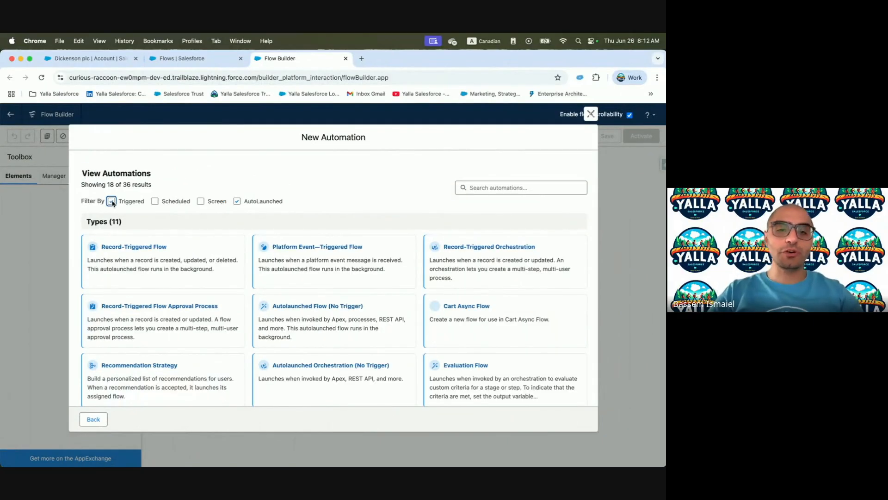
left_click(144, 251)
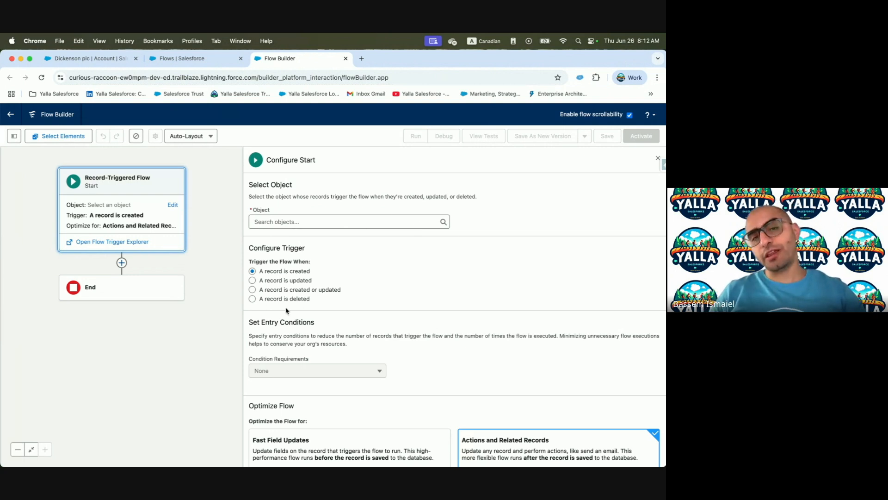
left_click(306, 222)
left_click(300, 243)
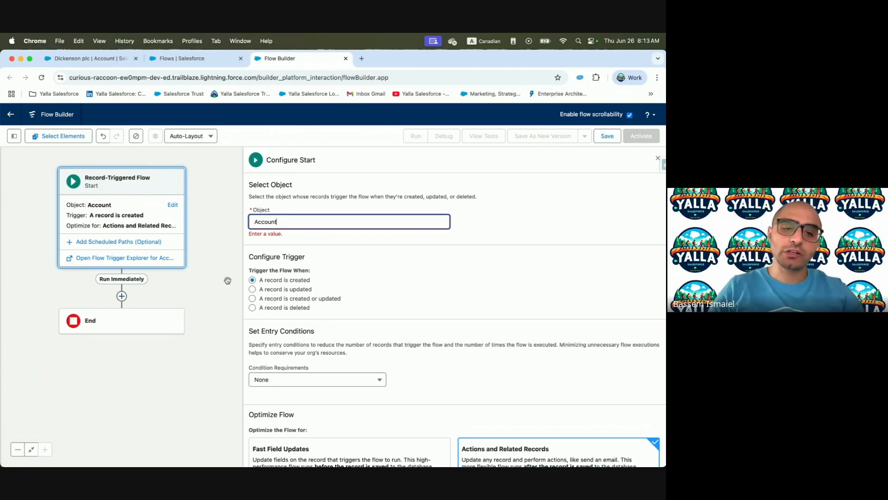
Check the Criteria definition in the Trailhead unit's Triggered Flows section, highlighting its opening words, and return to Flow Builder.
scroll(309, 340, "down", 1)
key("ctrl+Left")
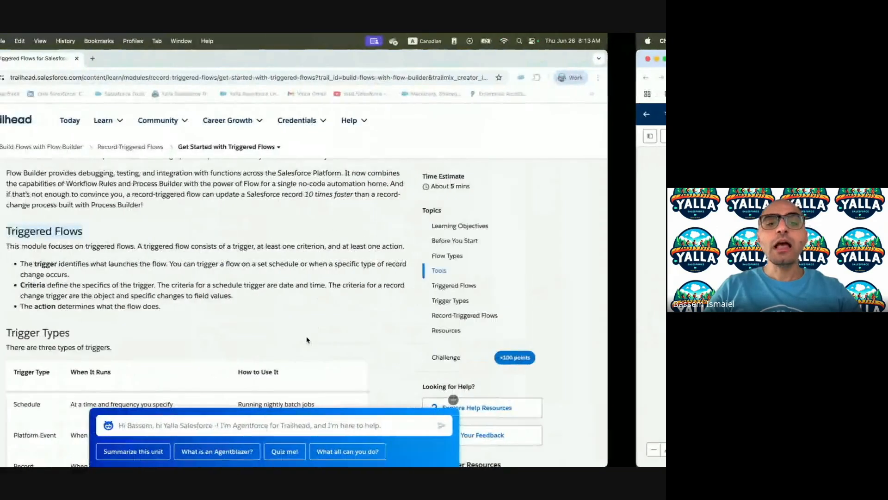
left_click_drag(80, 285, 165, 283)
key("ctrl+Right")
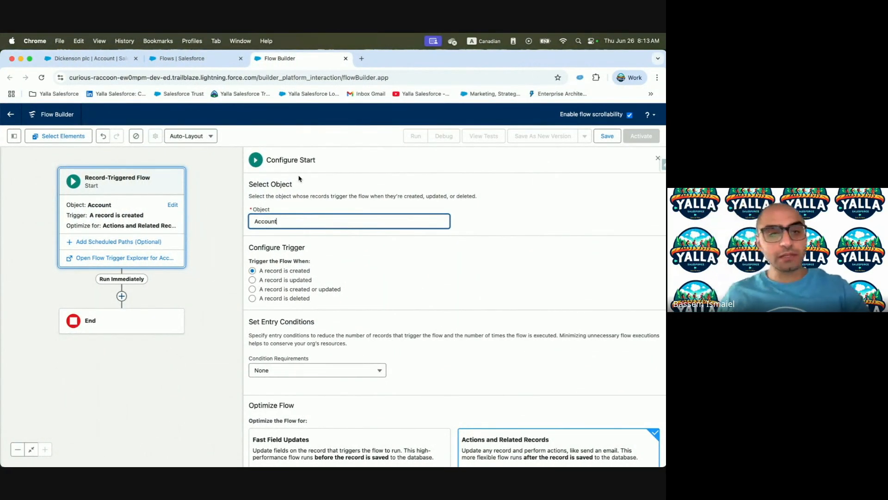
Set the flow's entry condition requirements to Formula Evaluates to True.
scroll(369, 321, "down", 3)
left_click(354, 309)
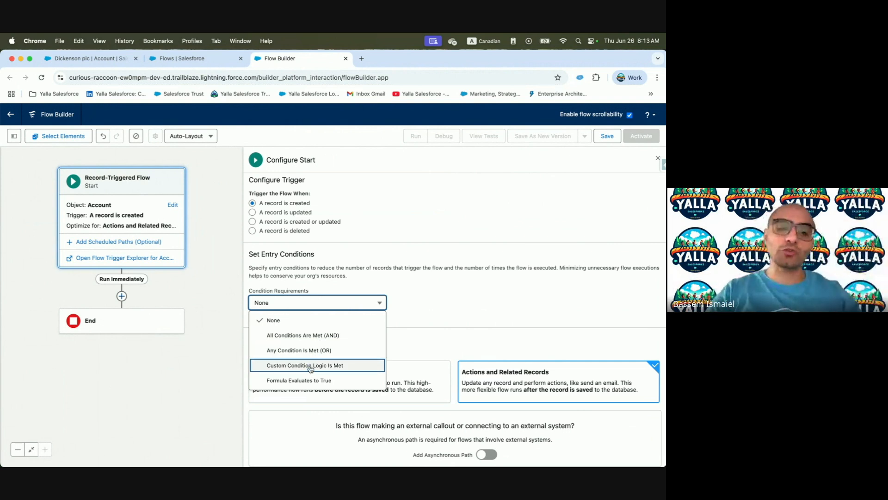
left_click(306, 380)
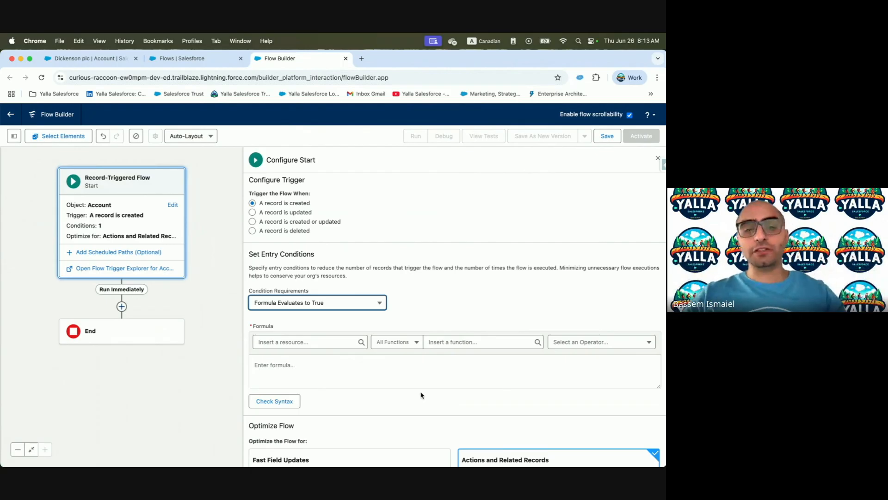
Glance at the Trailhead unit and open the list of elements that can be added after the flow's Start element.
key("ctrl+Left")
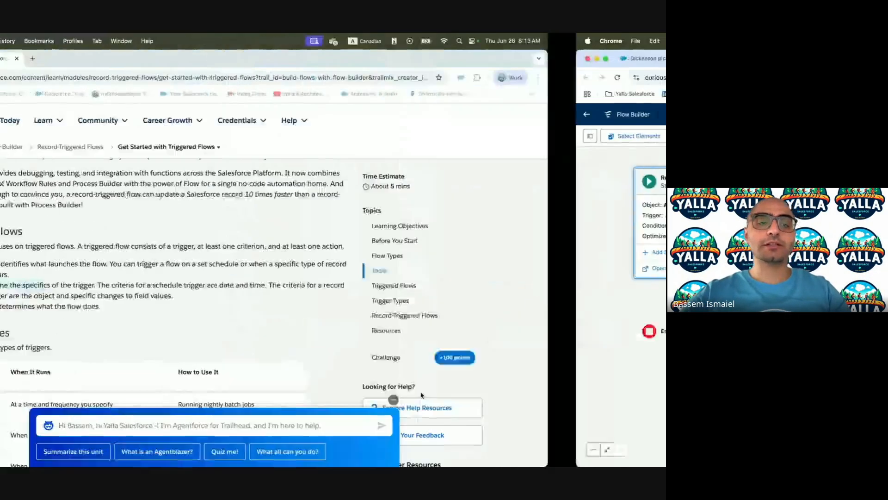
key("ctrl+Right")
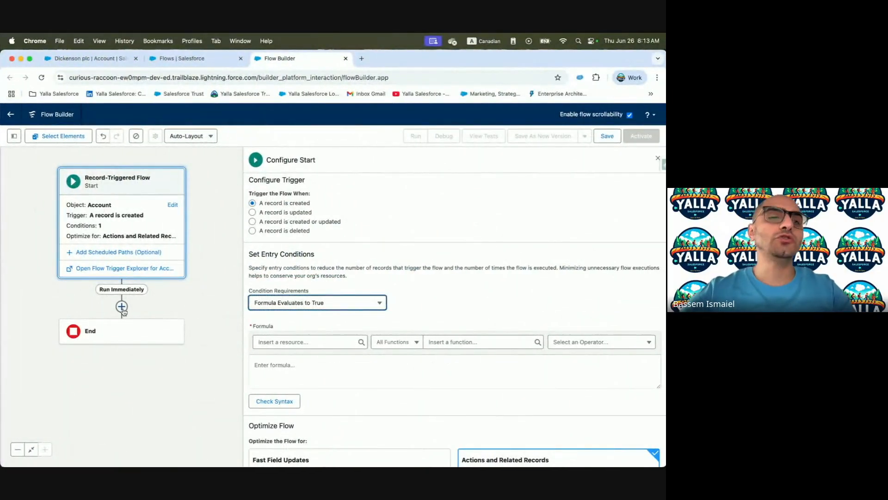
left_click(122, 306)
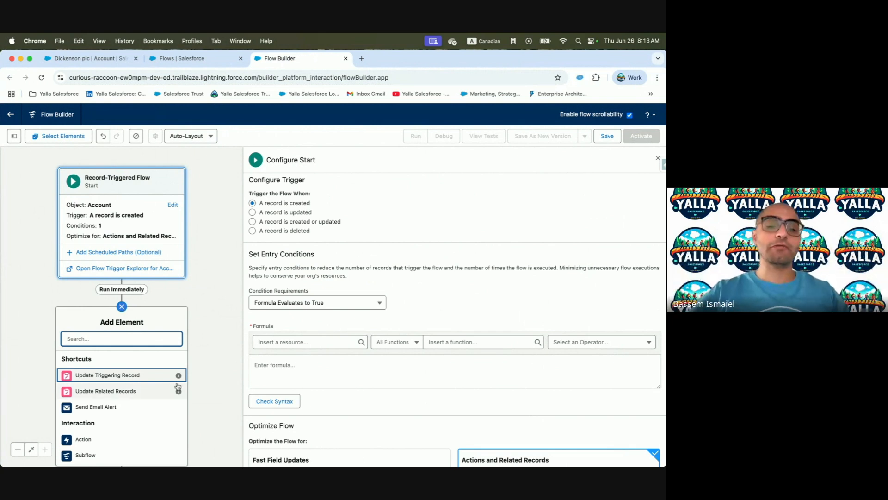
Return to the Trailhead unit and read the trigger and criteria definitions, highlighting their key phrases on launch, schedule and field values.
key("ctrl+Left")
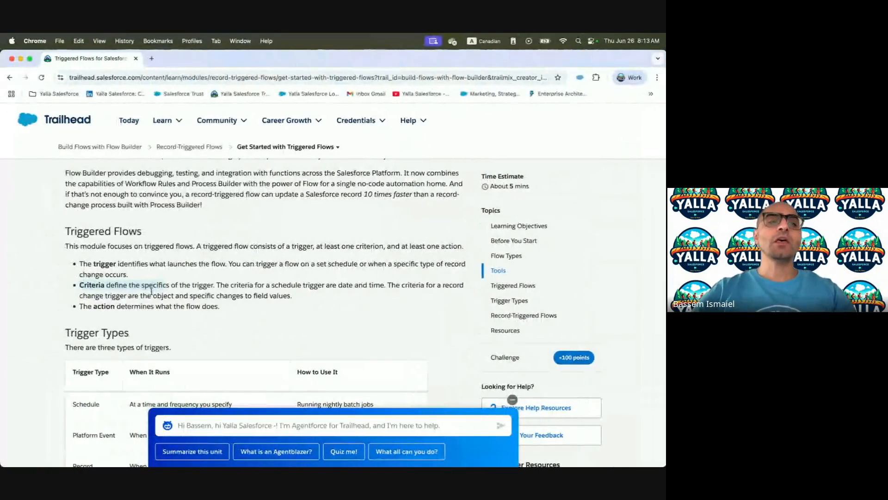
left_click(75, 265)
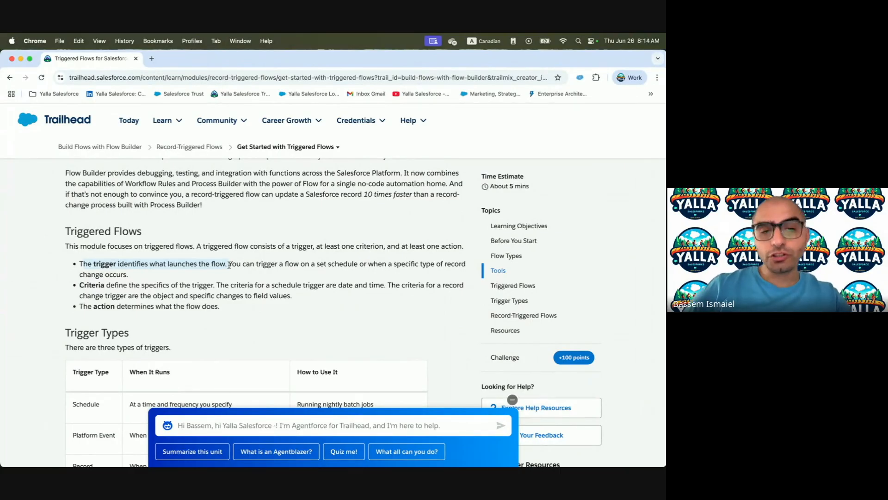
left_click_drag(318, 264, 345, 262)
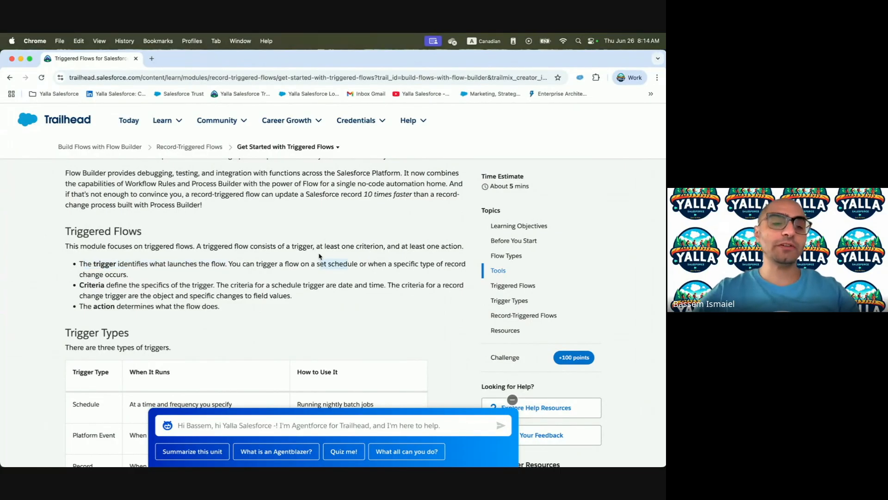
left_click_drag(79, 284, 170, 287)
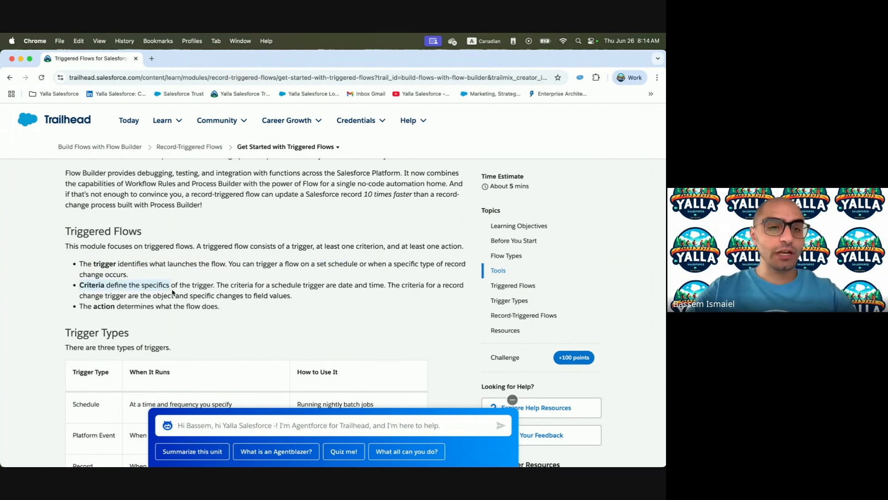
left_click_drag(129, 285, 386, 286)
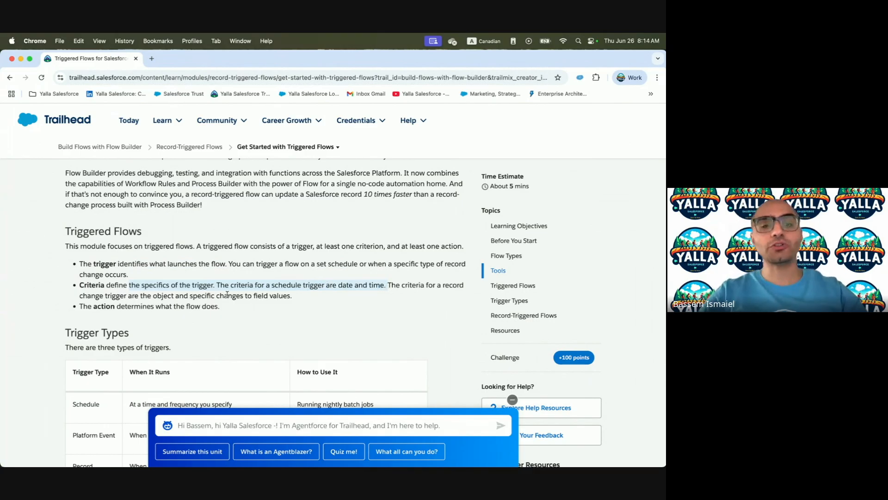
left_click_drag(267, 298, 339, 299)
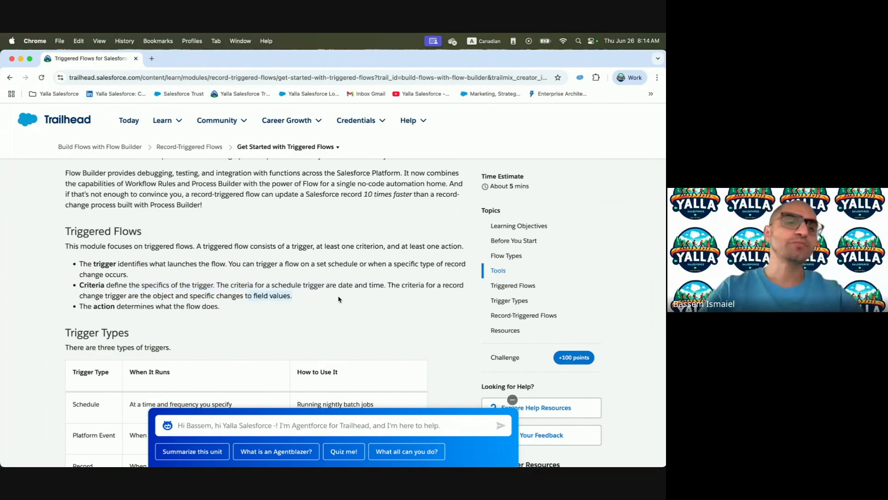
left_click(88, 296)
Minimize the Agentforce assistant and examine the Trigger Types table of the unit.
scroll(329, 306, "down", 3)
scroll(330, 306, "down", 2)
scroll(330, 306, "up", 6)
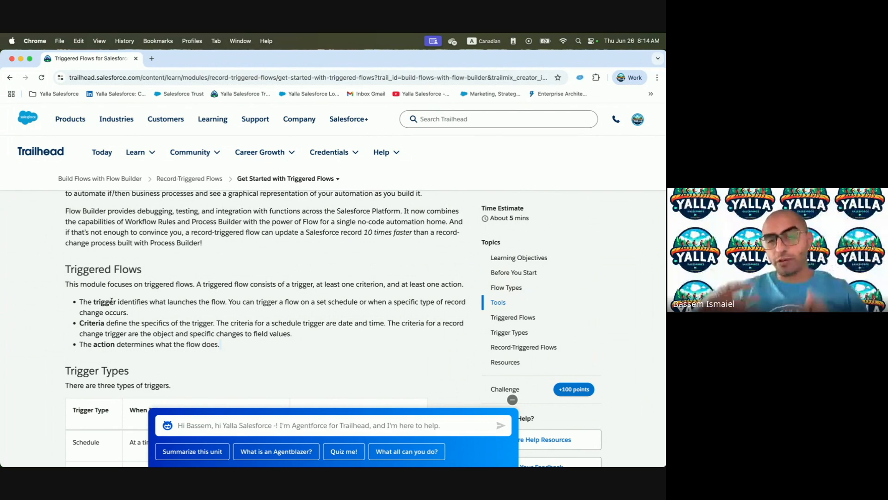
scroll(112, 301, "down", 3)
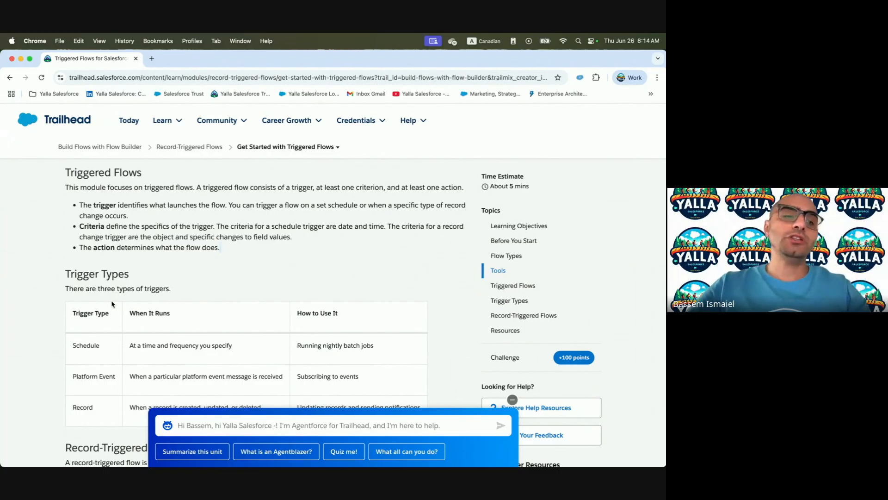
left_click(512, 401)
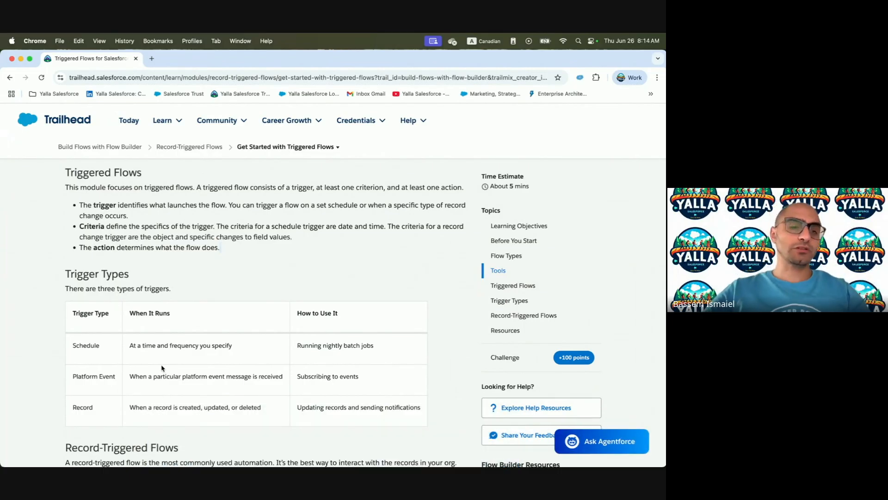
scroll(162, 368, "down", 1)
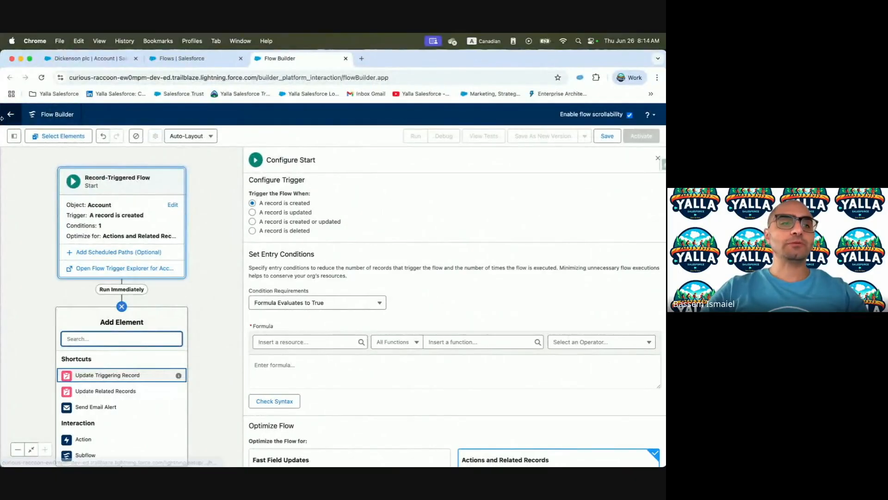
Leave the unsaved Account flow and start a new flow, listing both Triggered and Scheduled automation types.
left_click(11, 116)
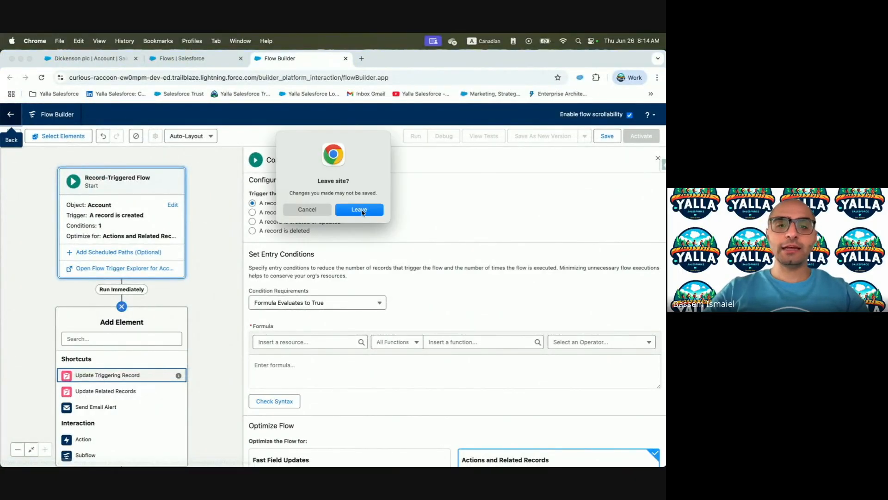
left_click(362, 213)
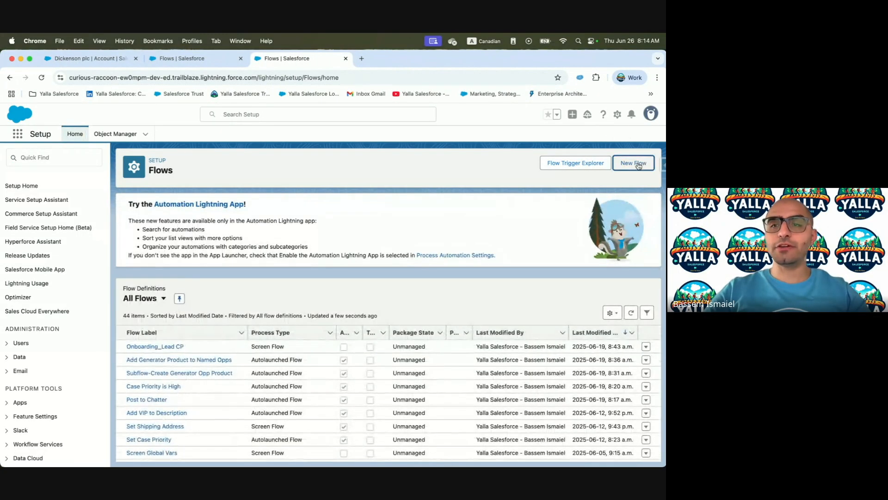
left_click(638, 166)
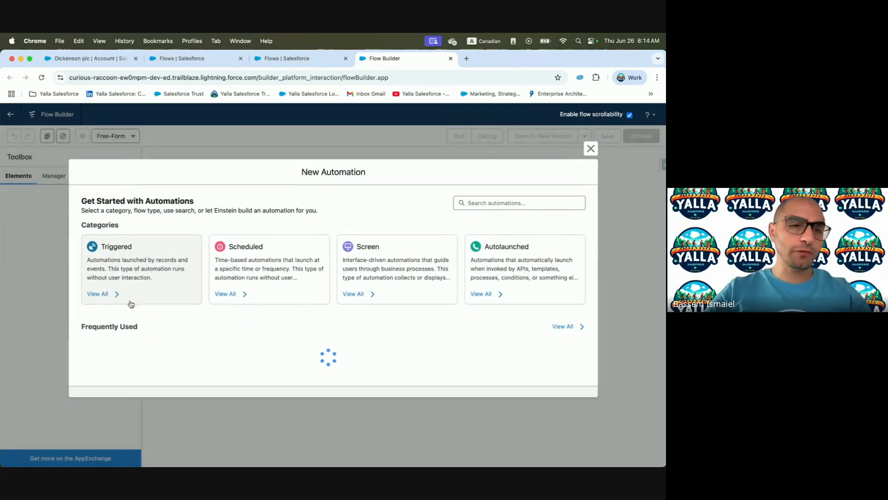
left_click(124, 287)
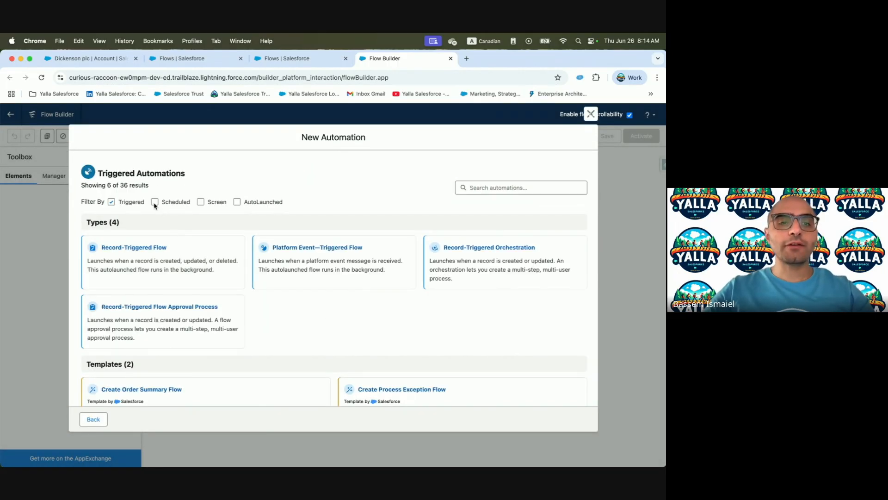
left_click(154, 201)
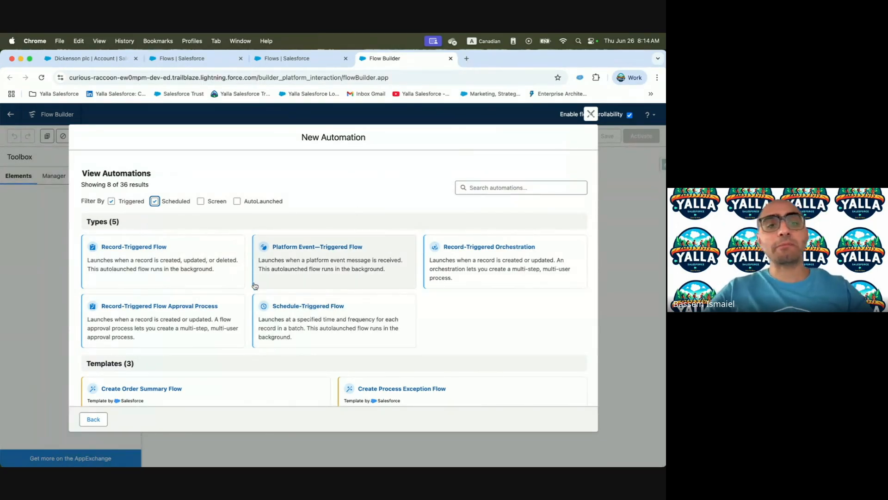
Return to the Trailhead unit and examine the Trigger Types table, highlighting the Schedule and Platform Event rows.
key("ctrl+Left")
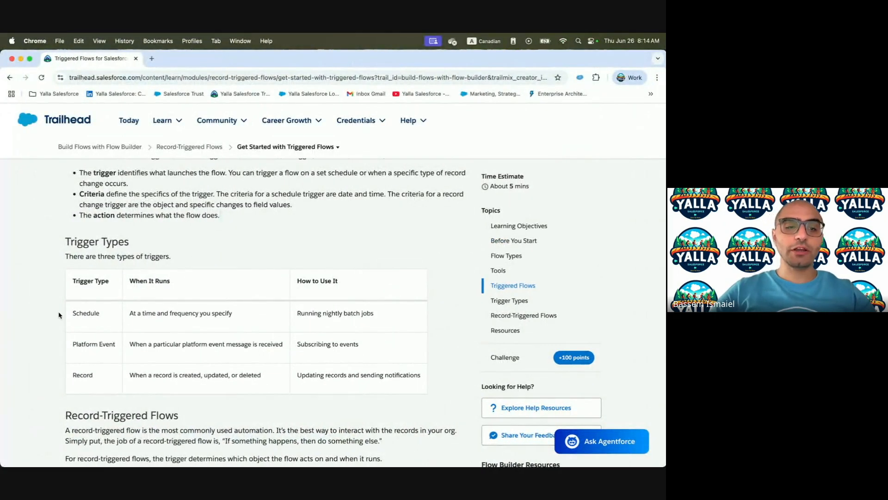
left_click_drag(67, 318, 284, 317)
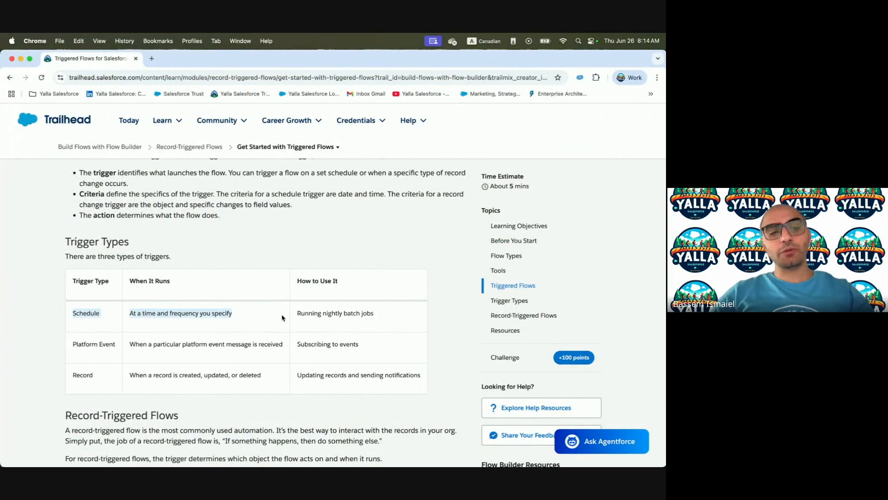
left_click_drag(80, 354, 316, 355)
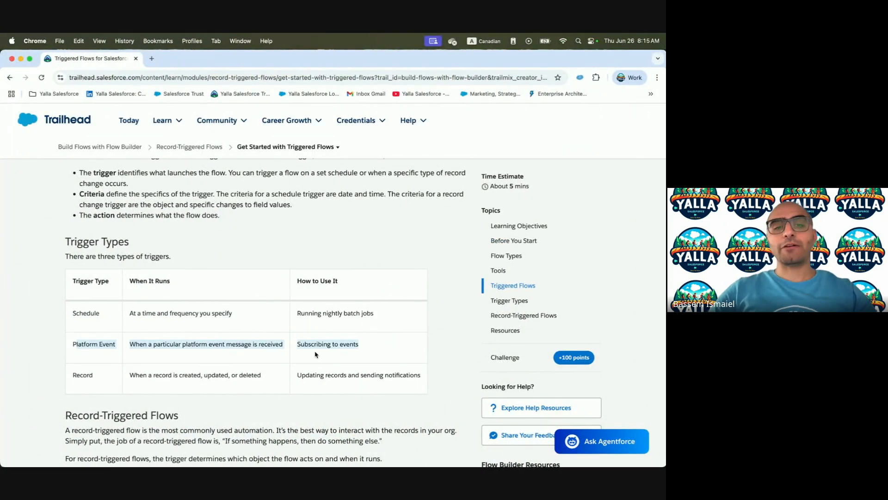
key("XF86MonBrightnessUp")
left_click(344, 368)
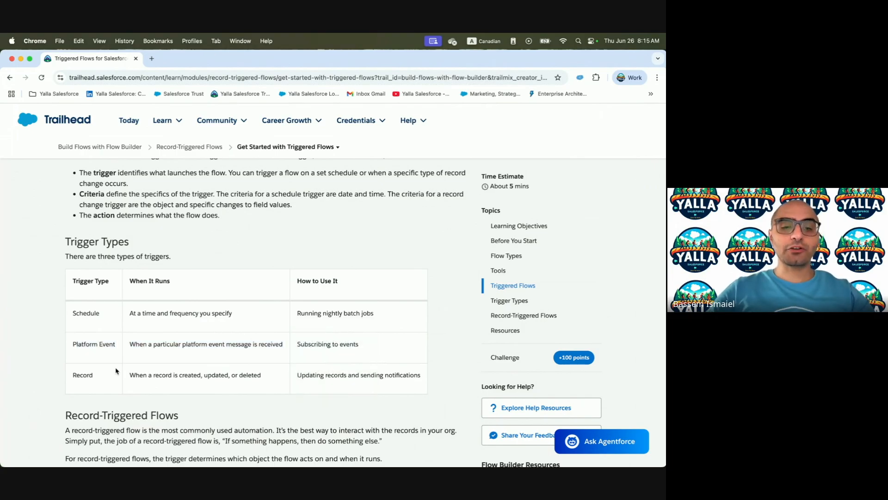
Read the unit's Record-Triggered Flows section and switch back to Flow Builder's New Automation dialog.
scroll(116, 370, "down", 5)
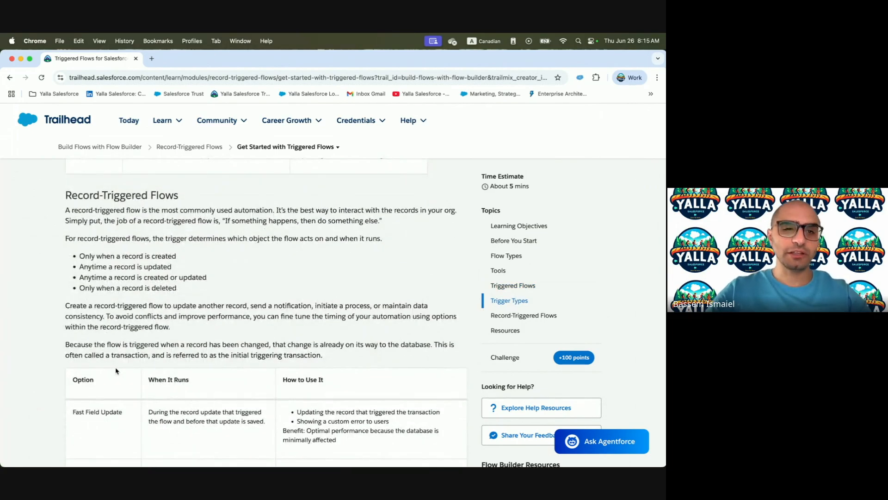
scroll(115, 370, "down", 2)
scroll(116, 370, "up", 2)
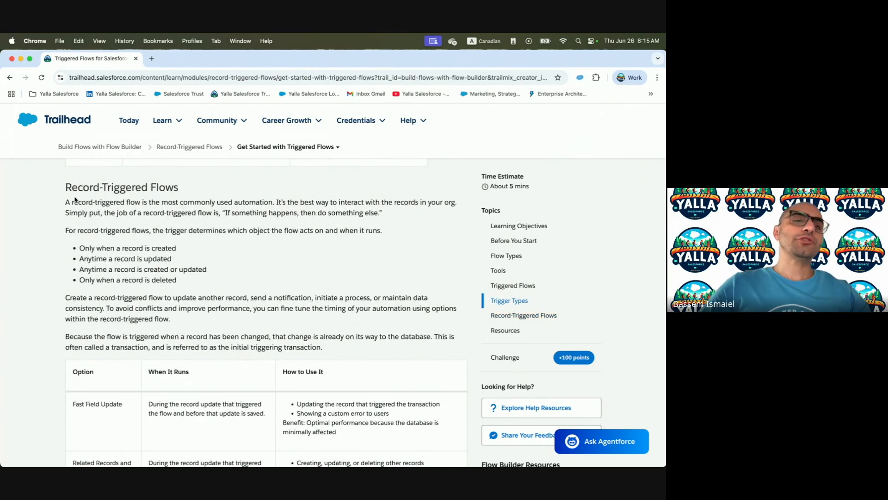
key("ctrl+Right")
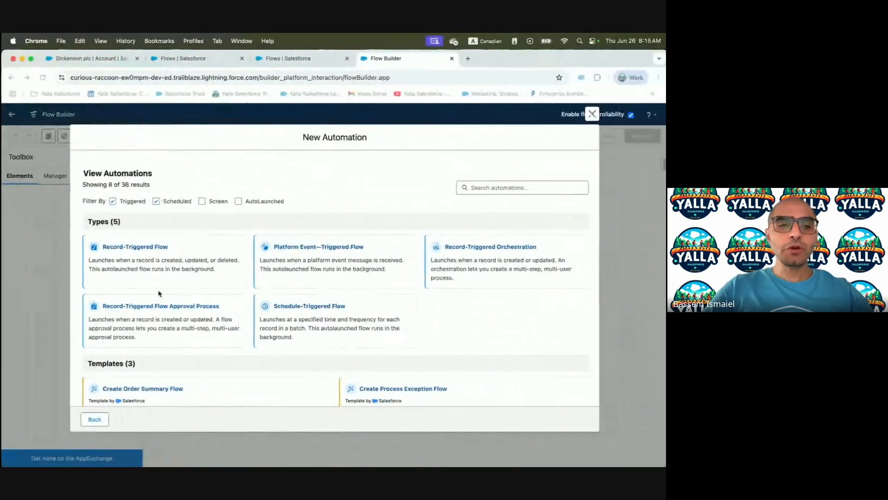
Start a new record-triggered flow and optimize it for Fast Field Updates.
left_click(153, 249)
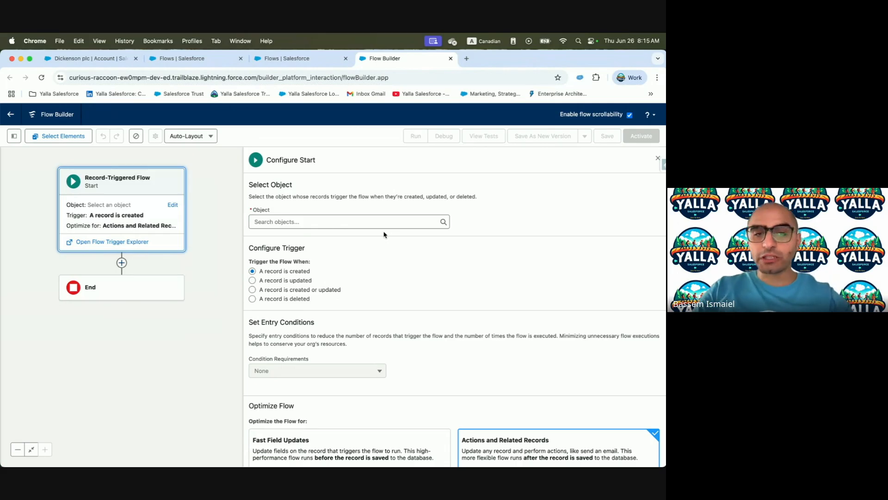
scroll(311, 357, "down", 3)
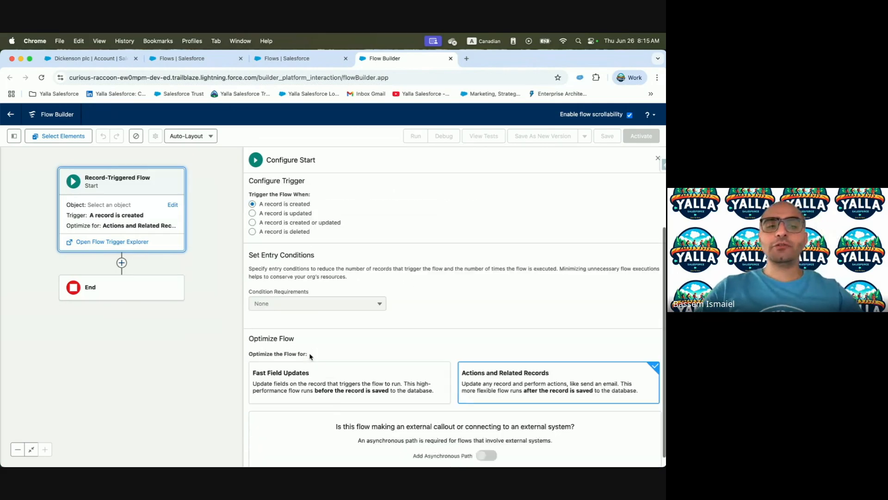
left_click(321, 365)
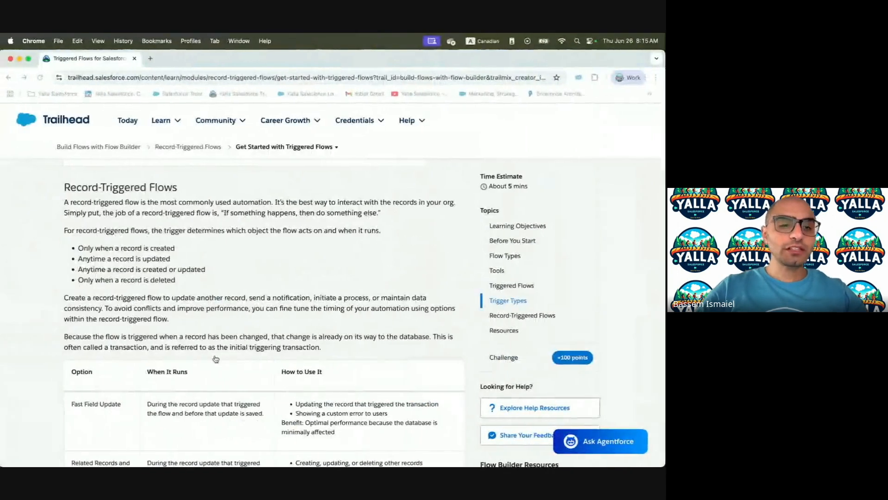
Read the Trailhead unit's table of record-triggered flow options, and list the elements that can be added to the Fast Field Updates flow.
scroll(215, 358, "down", 3)
scroll(215, 358, "down", 2)
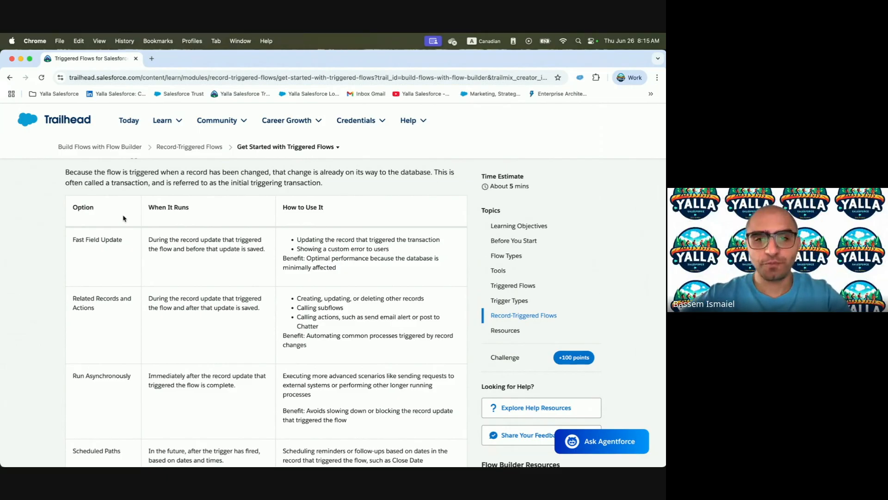
key("ctrl+Right")
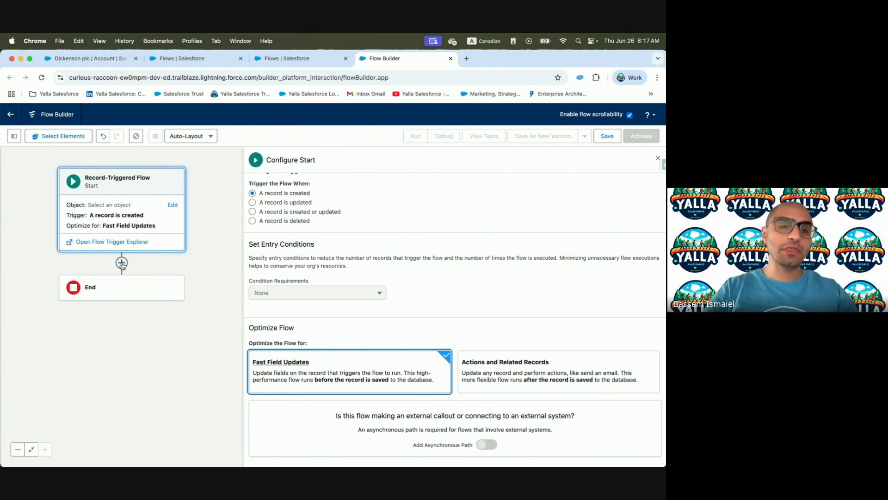
left_click(122, 264)
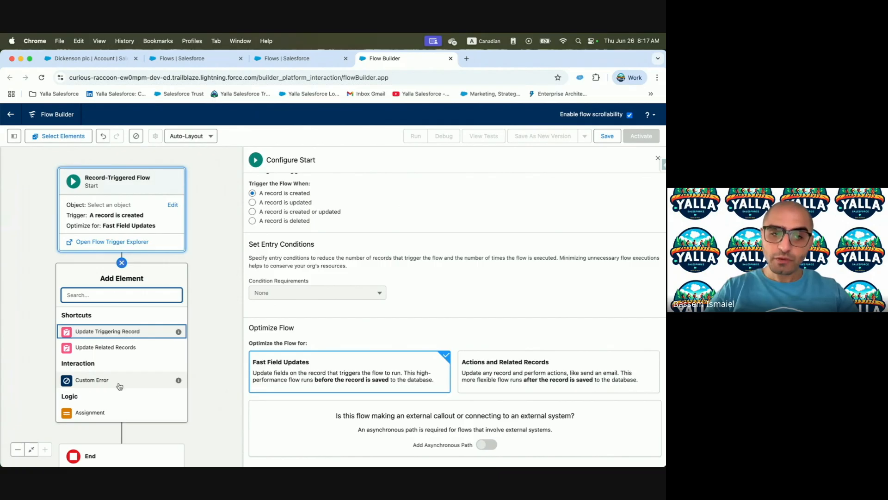
mouse_move(180, 383)
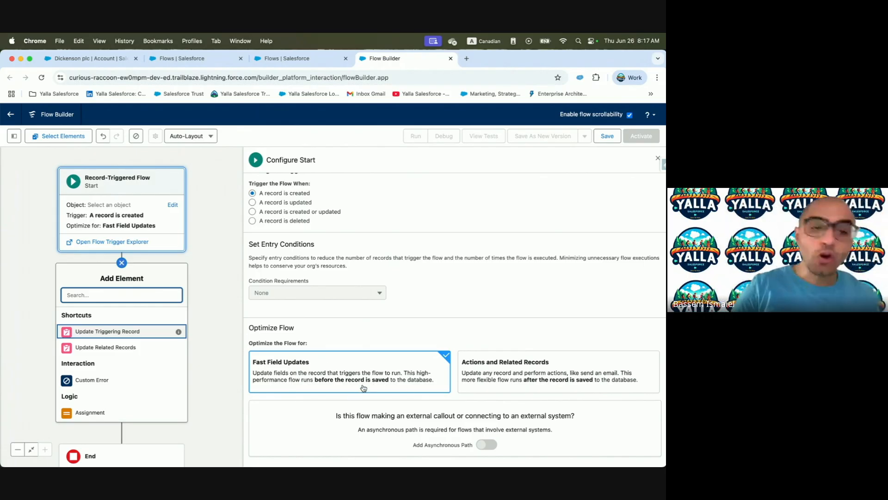
Return to the Trailhead options table, highlight the two Fast Field Update uses, and switch back to Flow Builder.
key("ctrl+Left")
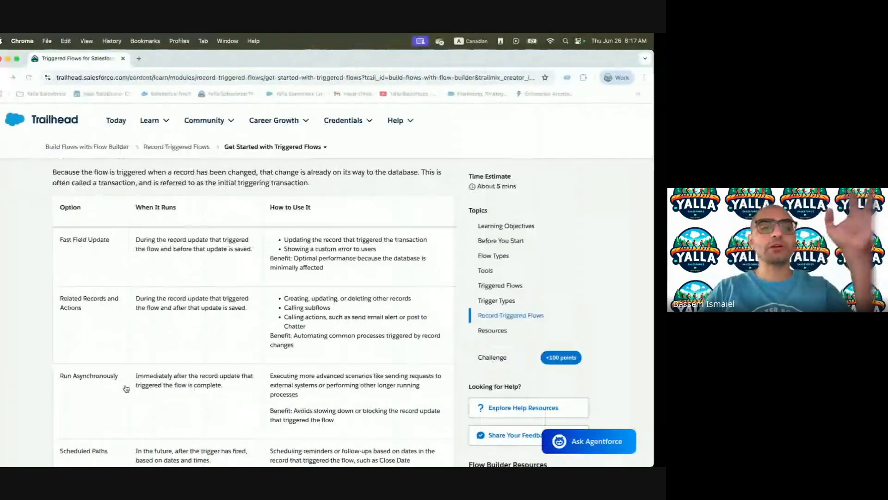
left_click(189, 241)
left_click_drag(148, 240, 456, 244)
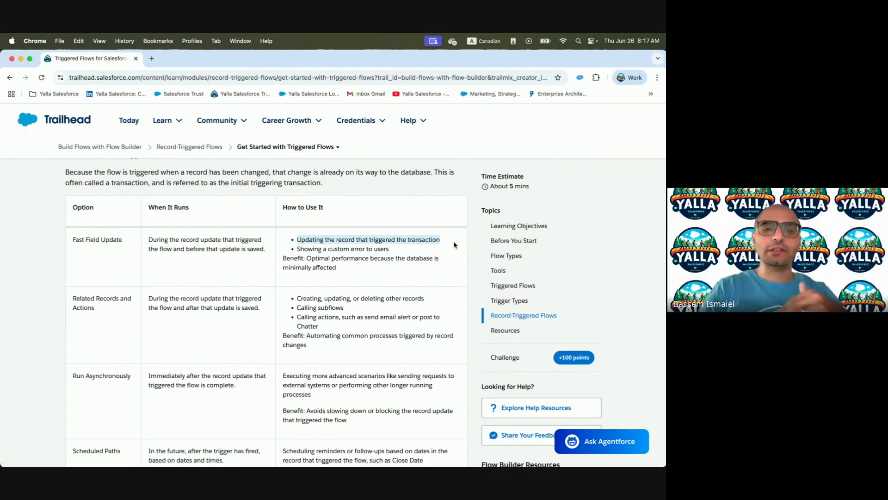
left_click(317, 250)
left_click_drag(297, 252, 386, 251)
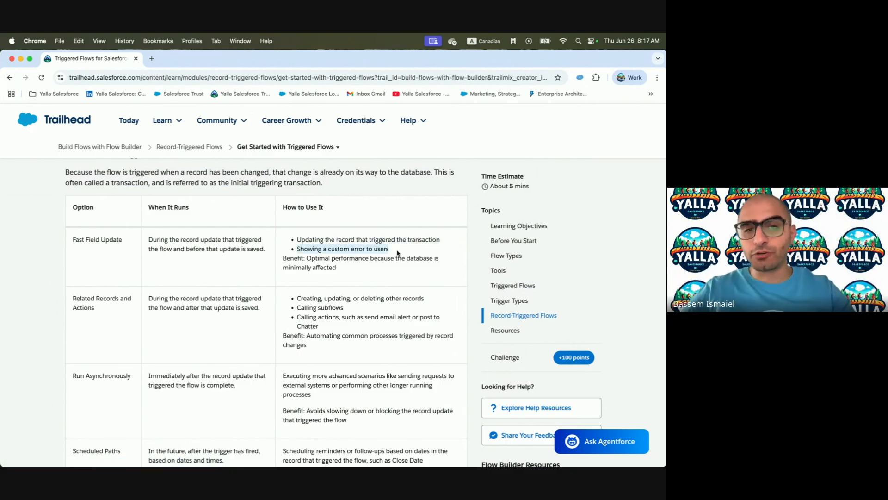
scroll(400, 254, "down", 2)
key("ctrl+Right")
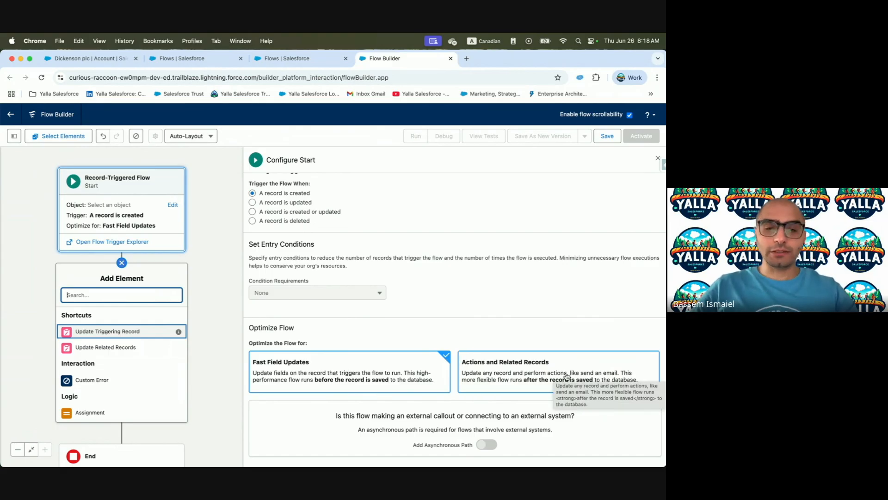
Switch the flow's optimization to Actions and Related Records and try to add an asynchronous path.
left_click(332, 380)
left_click(486, 448)
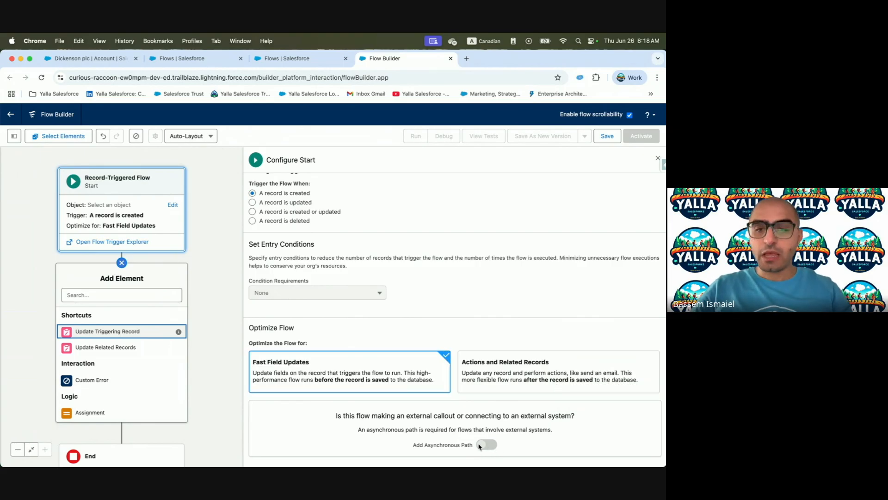
left_click(496, 374)
left_click(482, 448)
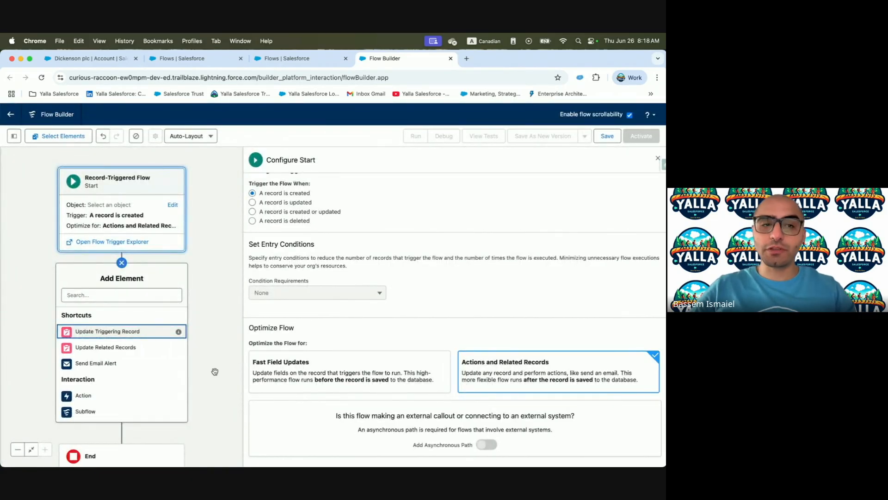
Set Opportunity as the object whose records trigger the flow.
scroll(363, 293, "up", 3)
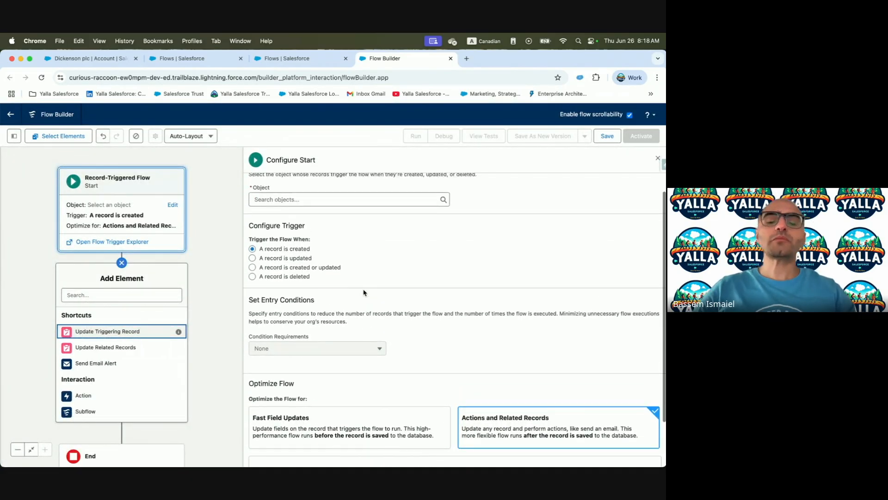
scroll(363, 293, "up", 1)
left_click(305, 222)
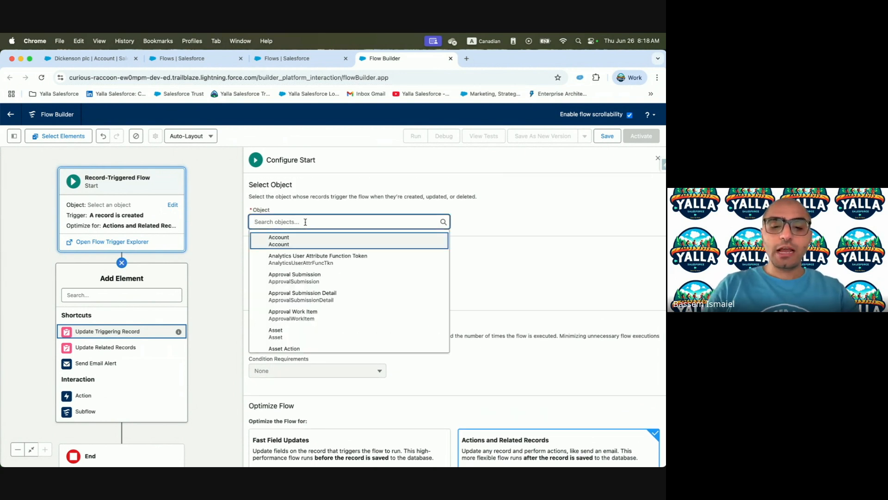
type("Oppo")
left_click(312, 241)
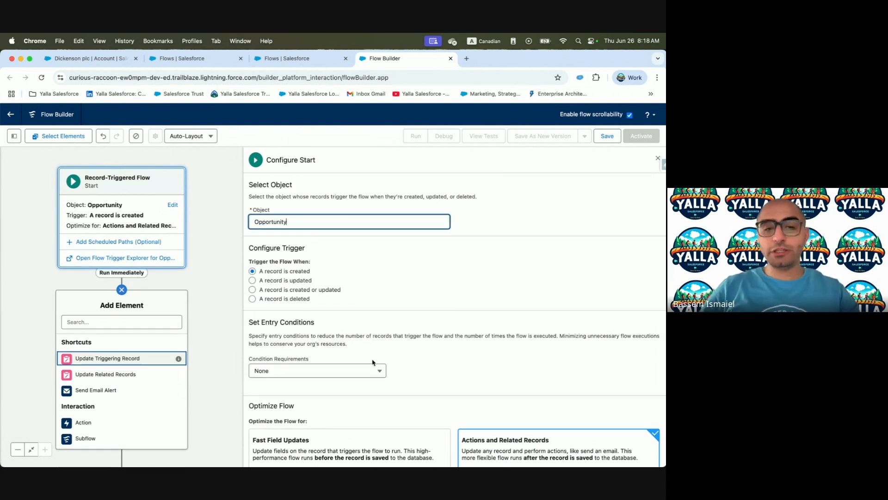
Optimize the Opportunity flow for Actions and Related Records, add an asynchronous path, and close the start configuration.
scroll(360, 322, "down", 3)
left_click(356, 359)
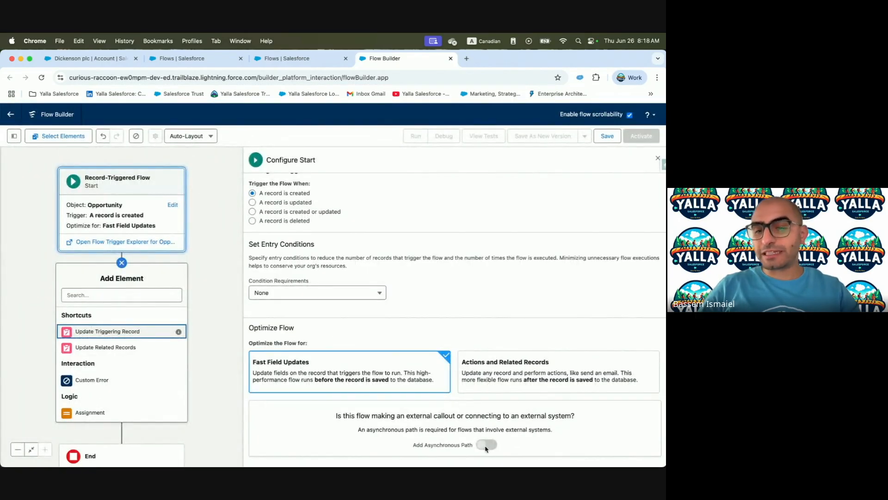
left_click(502, 381)
left_click(486, 445)
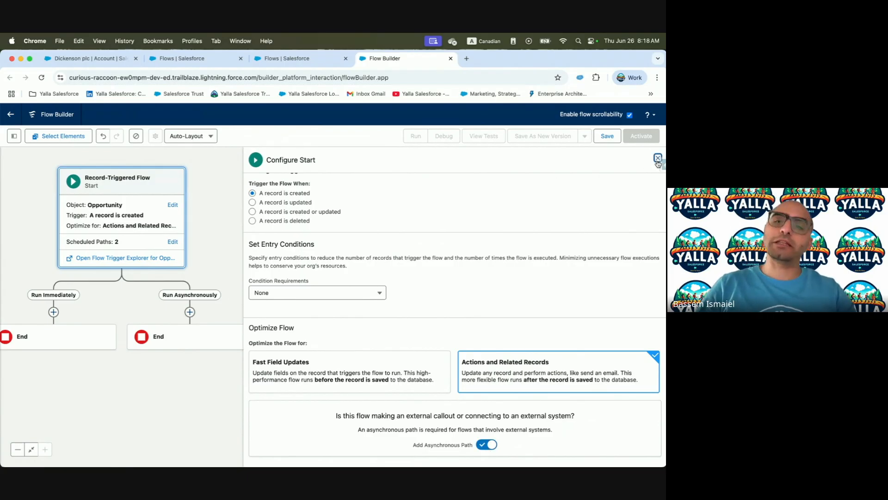
left_click(657, 158)
left_click(239, 244)
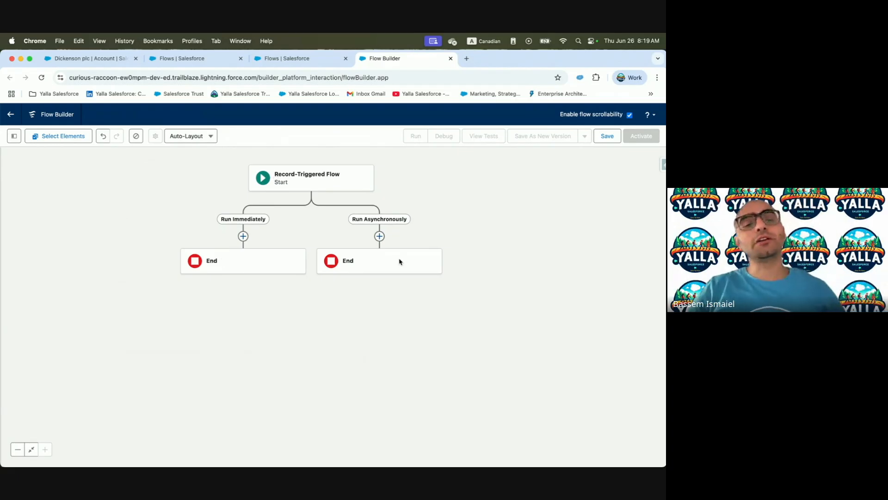
Reopen the start element's configuration and review its object, trigger and optimization settings.
left_click(297, 176)
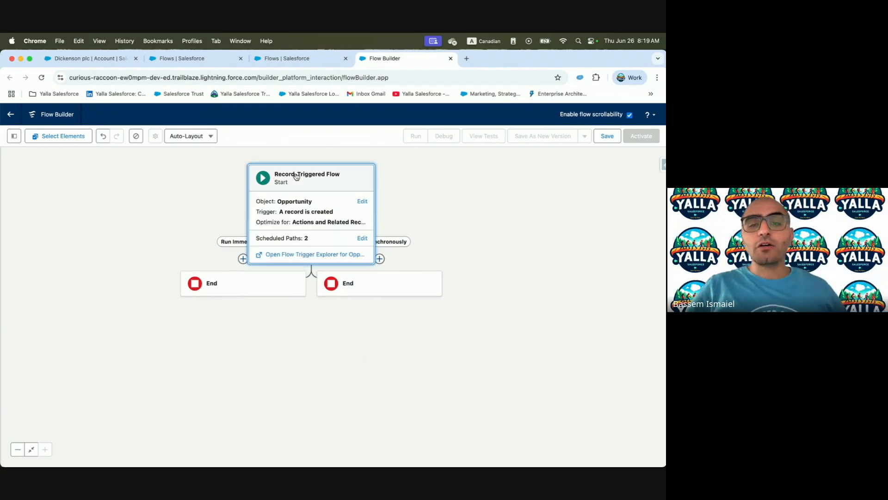
left_click(362, 201)
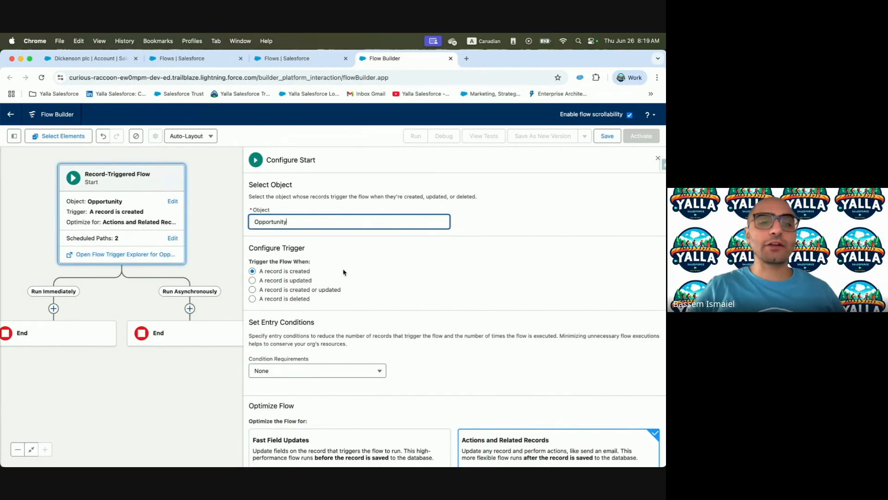
left_click(657, 159)
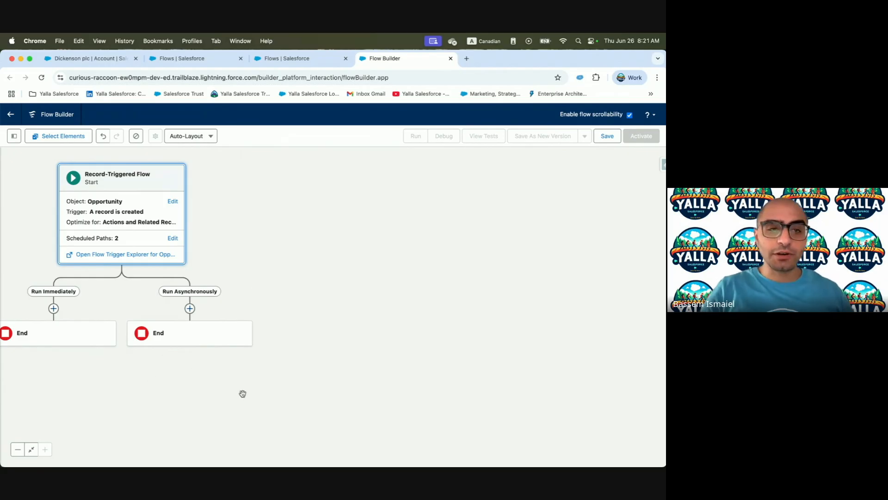
left_click(163, 184)
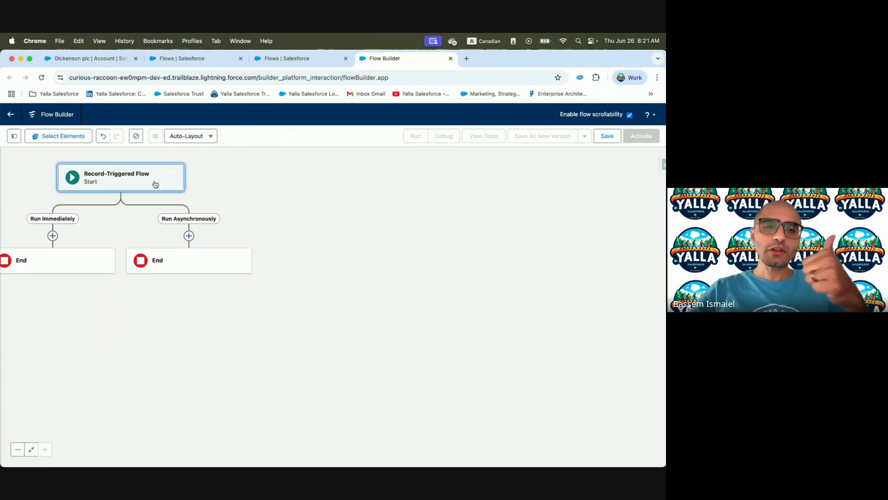
left_click(155, 184)
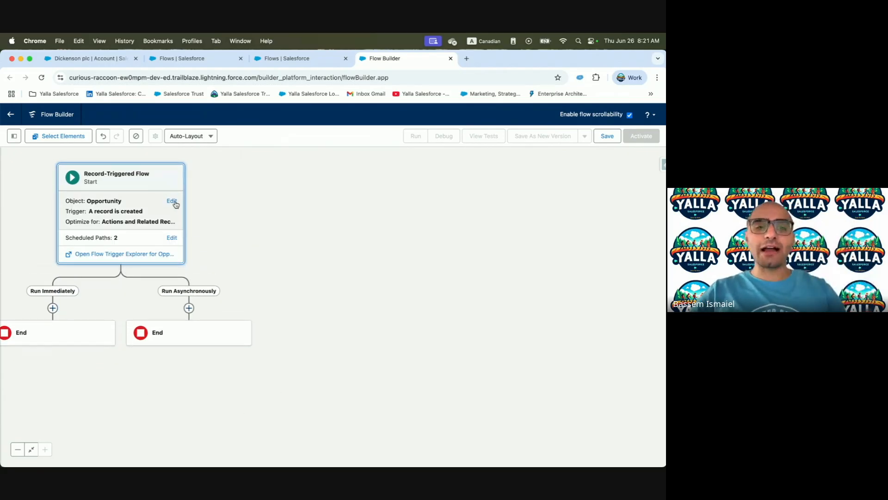
left_click(174, 203)
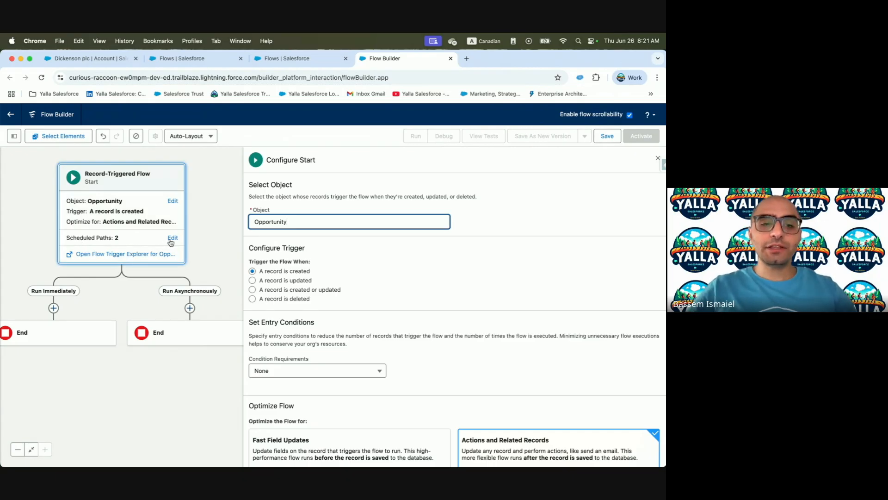
Review the start element's existing run paths and add a scheduled path labelled After 1 Hour.
left_click(172, 238)
left_click(283, 200)
left_click(282, 219)
left_click(305, 183)
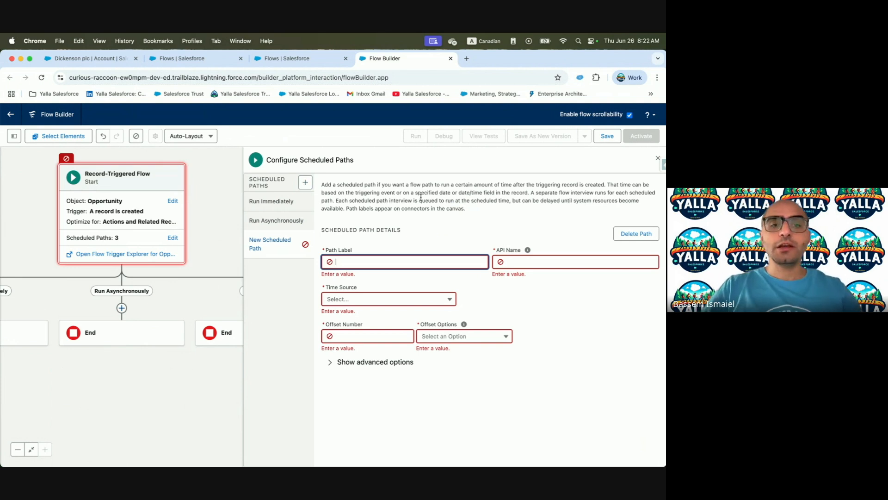
type("A")
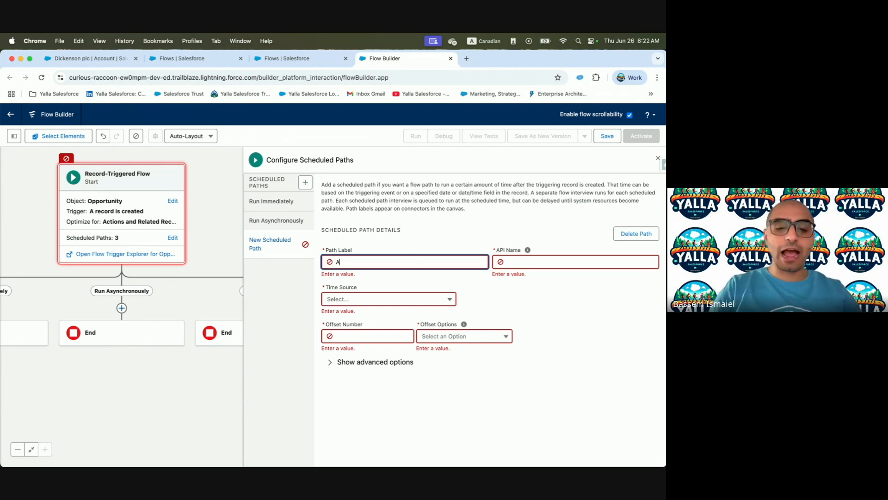
type("fter 1 Hour")
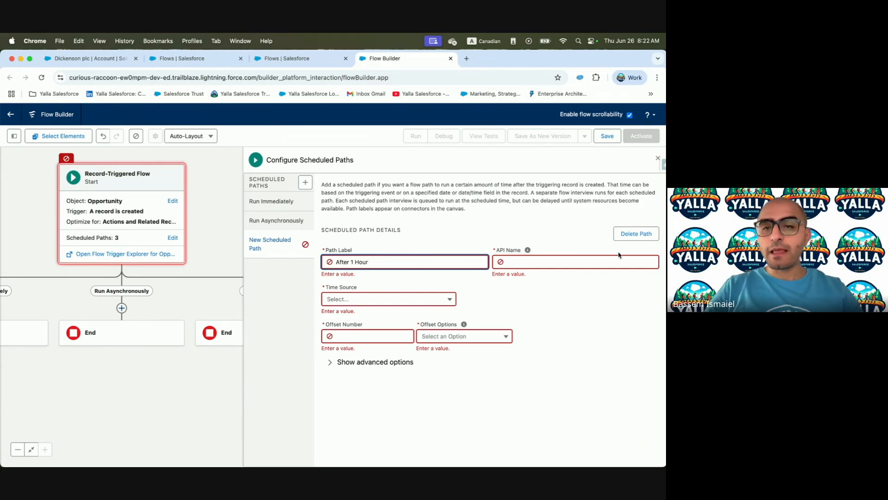
left_click(594, 264)
Schedule the After 1 Hour path for 1 Hours After Opportunity: Close Date and close the path configuration.
left_click(357, 295)
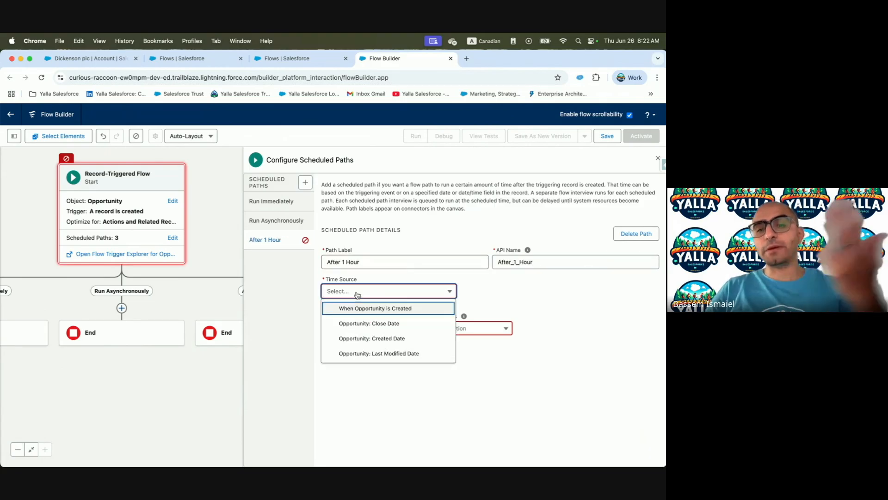
left_click(366, 323)
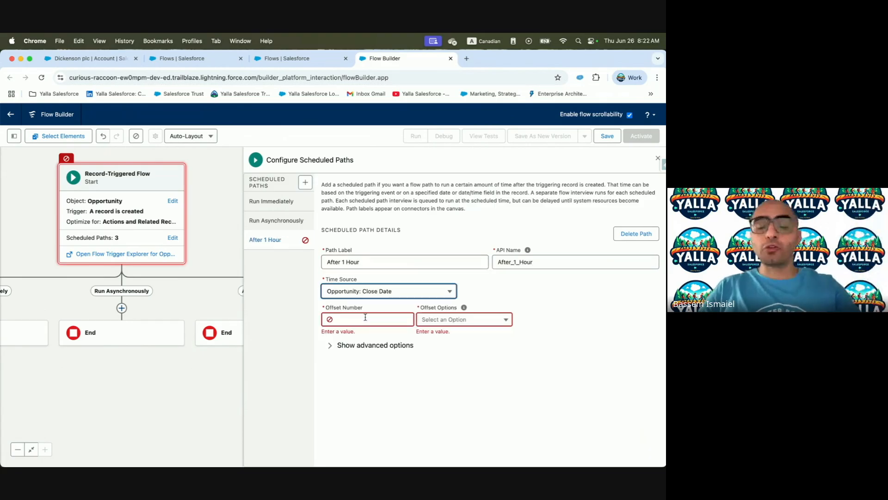
left_click(364, 319)
type("1")
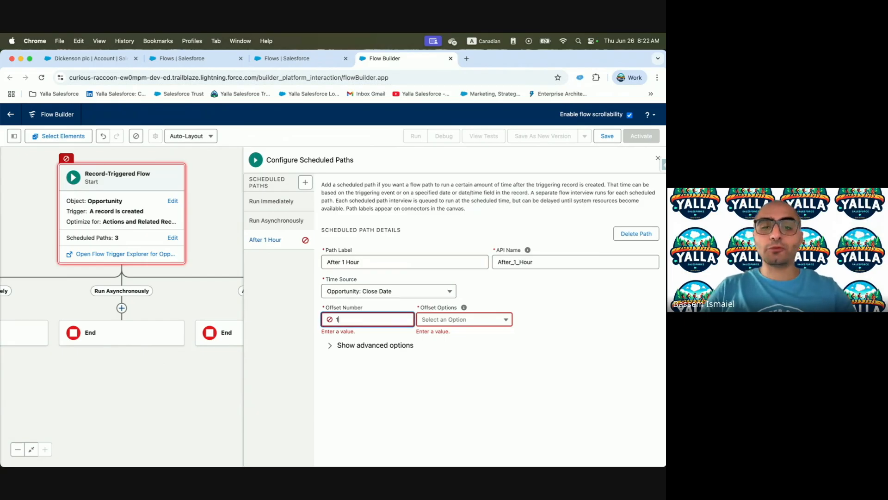
left_click(458, 320)
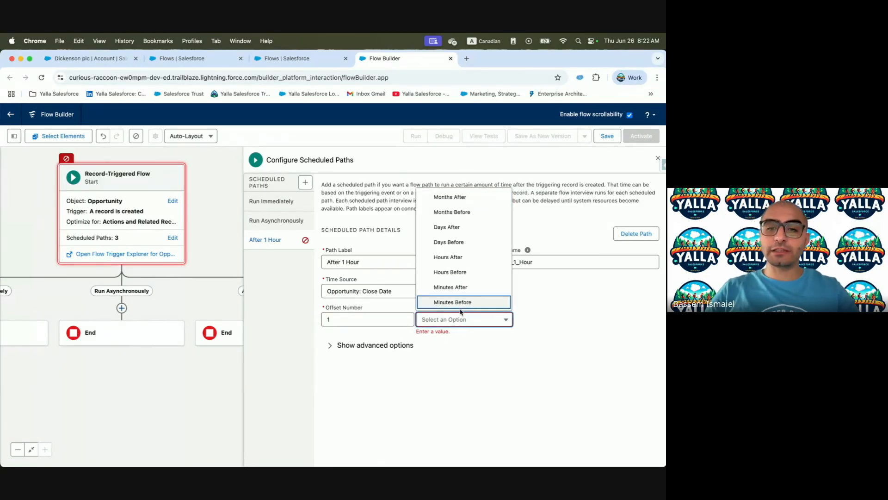
left_click(461, 257)
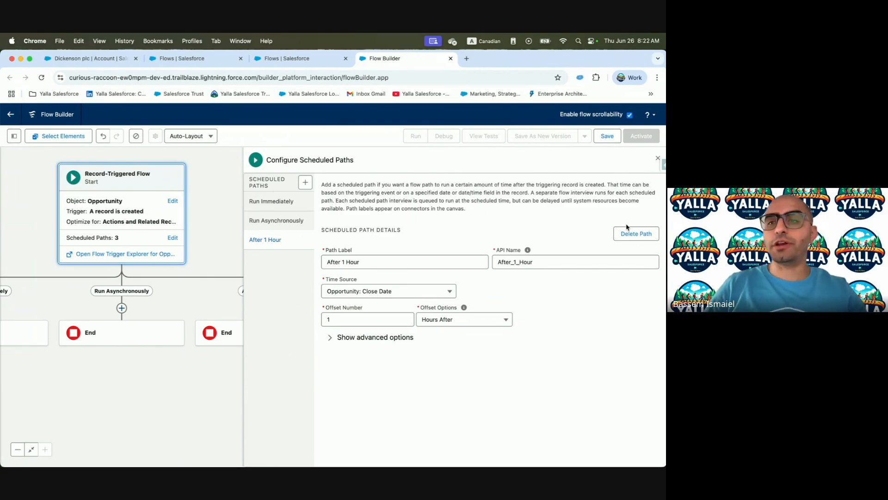
left_click(657, 158)
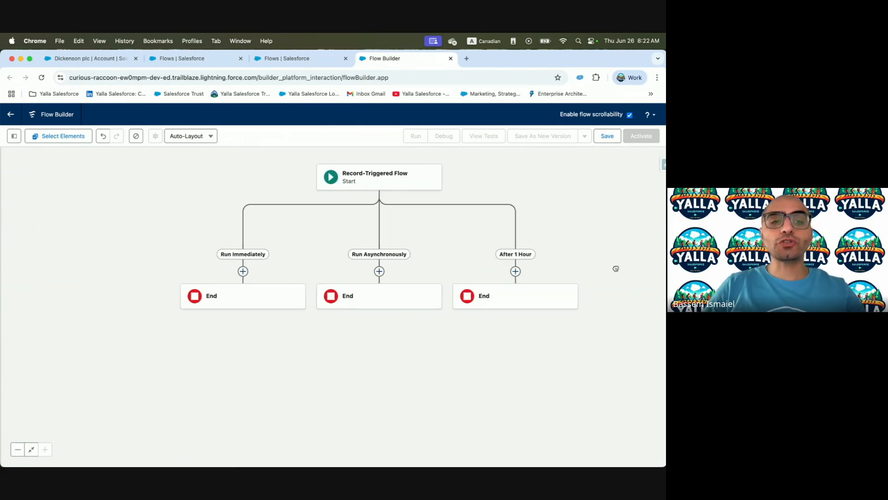
Reopen the start configuration and examine the flow's trigger, entry condition and optimization settings.
left_click(373, 171)
left_click(407, 210)
scroll(555, 404, "down", 3)
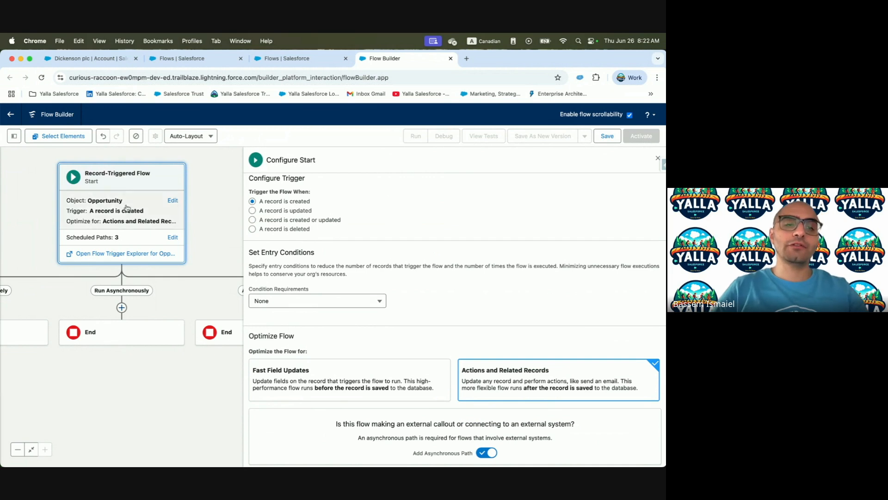
Return to the Trailhead unit and review the Fast Field Update and Related Records and Actions rows of the flow options table.
left_click_drag(167, 388, 33, 401)
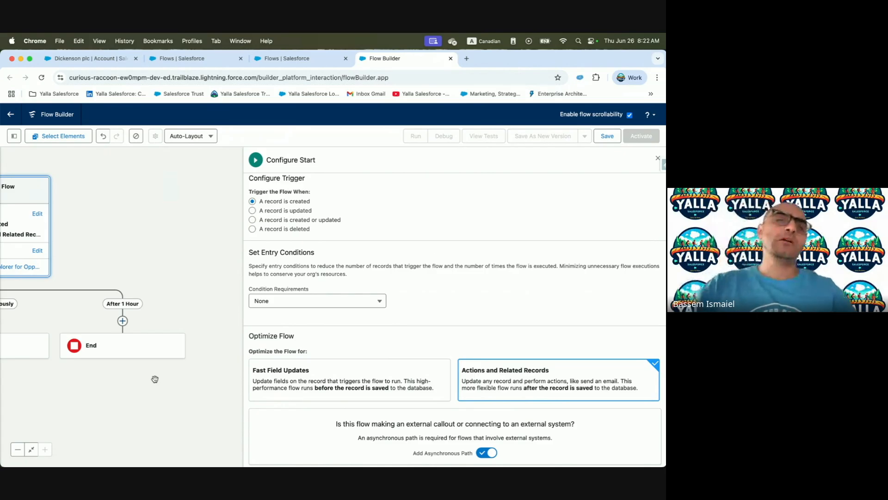
key("ctrl+Left")
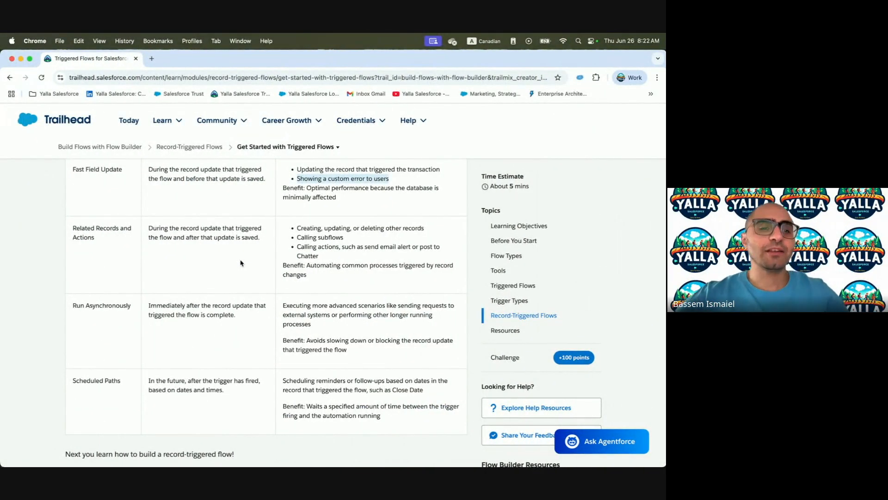
left_click_drag(73, 170, 206, 178)
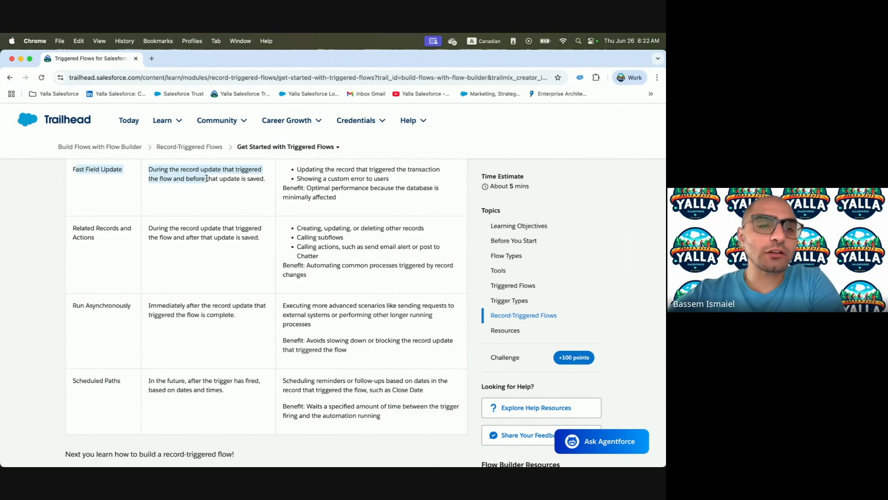
left_click_drag(73, 226, 137, 241)
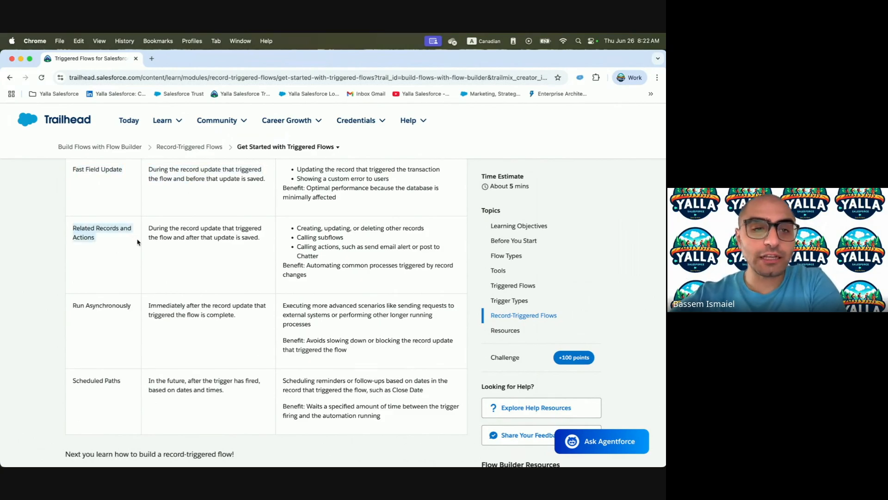
left_click(151, 233)
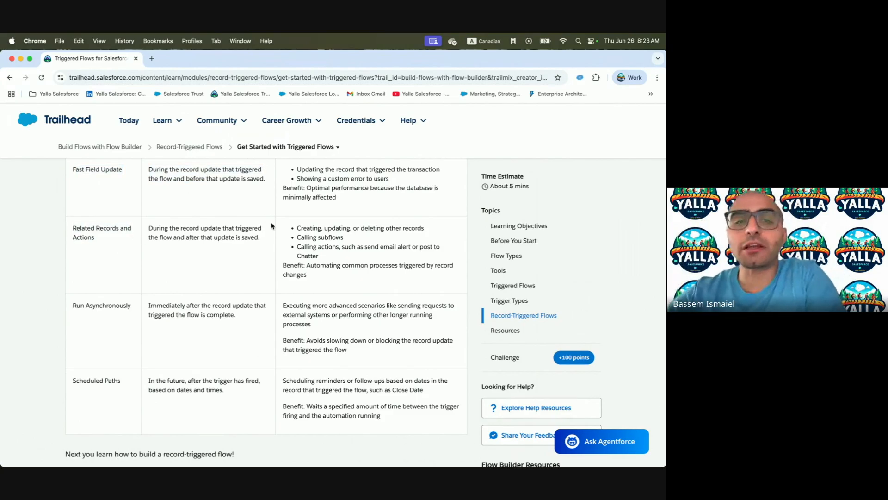
left_click_drag(293, 229, 422, 226)
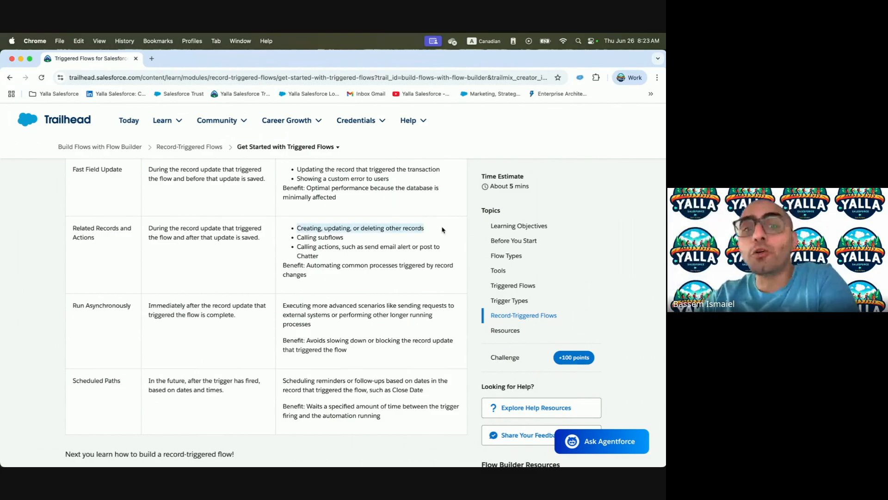
left_click(297, 229)
left_click_drag(72, 224, 357, 284)
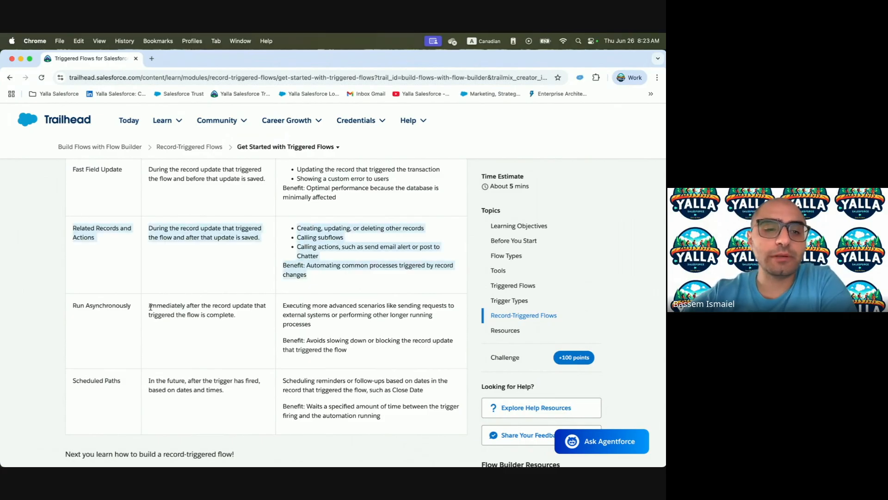
Read the timing, use cases and benefits in the table's Run Asynchronously and Scheduled Paths rows.
left_click_drag(147, 307, 248, 320)
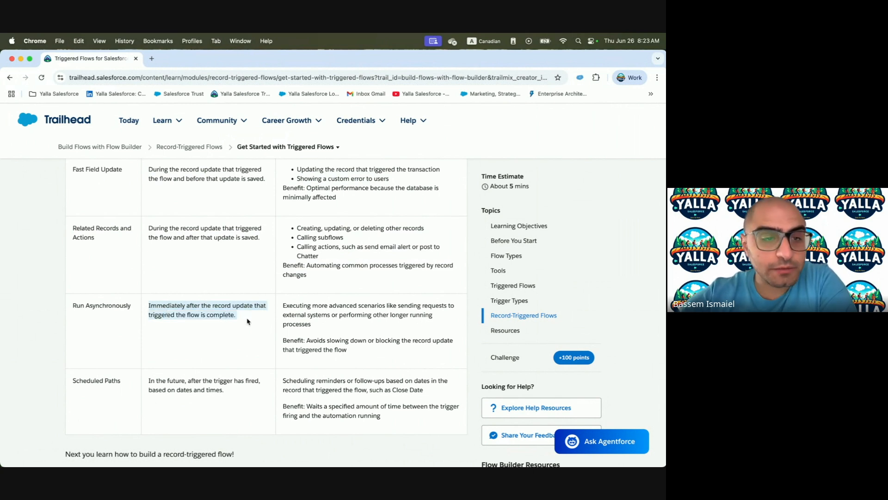
left_click(178, 312)
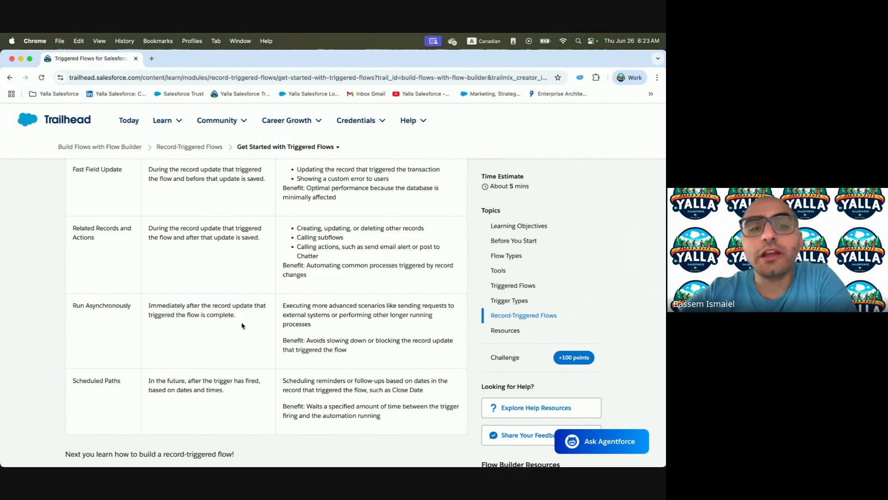
left_click_drag(245, 320, 143, 307)
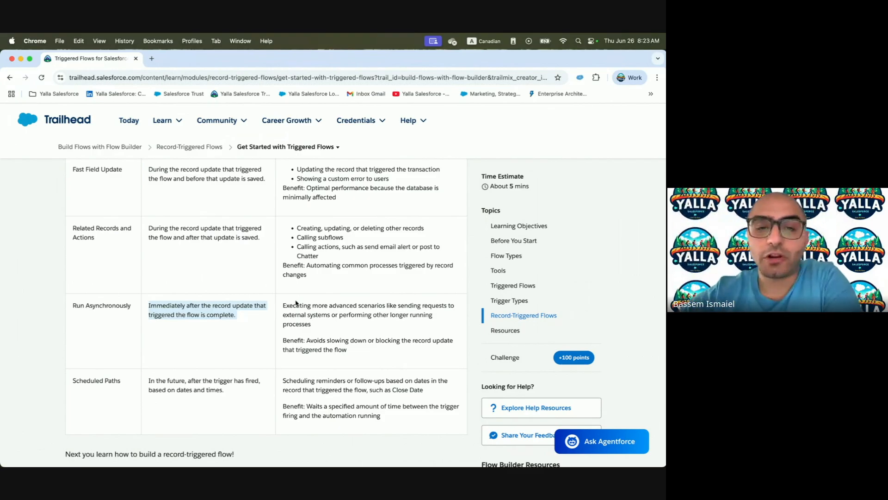
left_click_drag(281, 307, 418, 323)
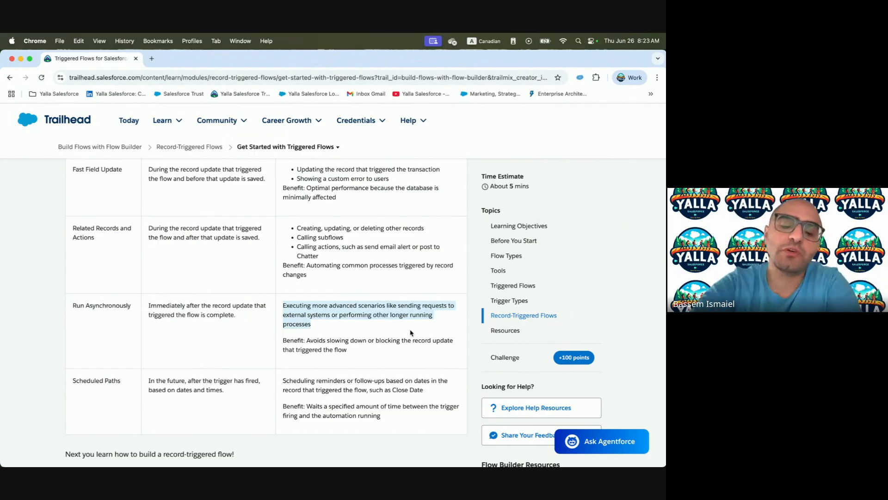
left_click(350, 336)
left_click_drag(305, 340, 342, 360)
left_click(349, 361)
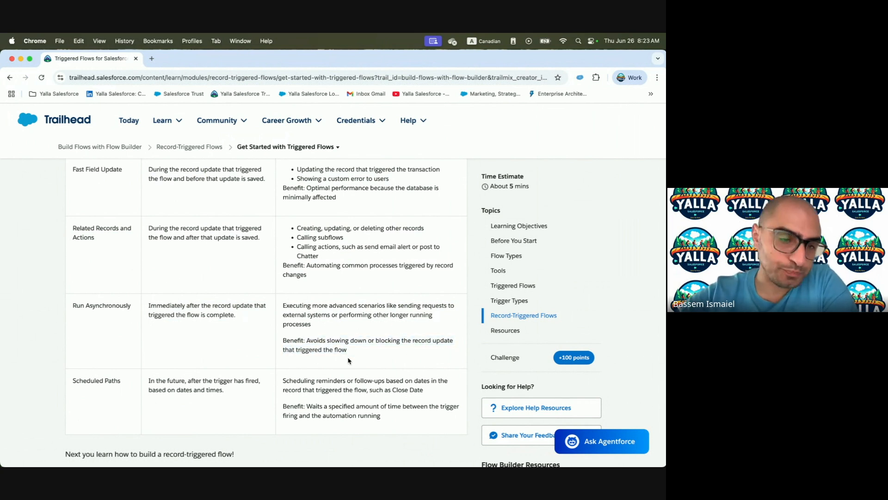
scroll(349, 360, "down", 2)
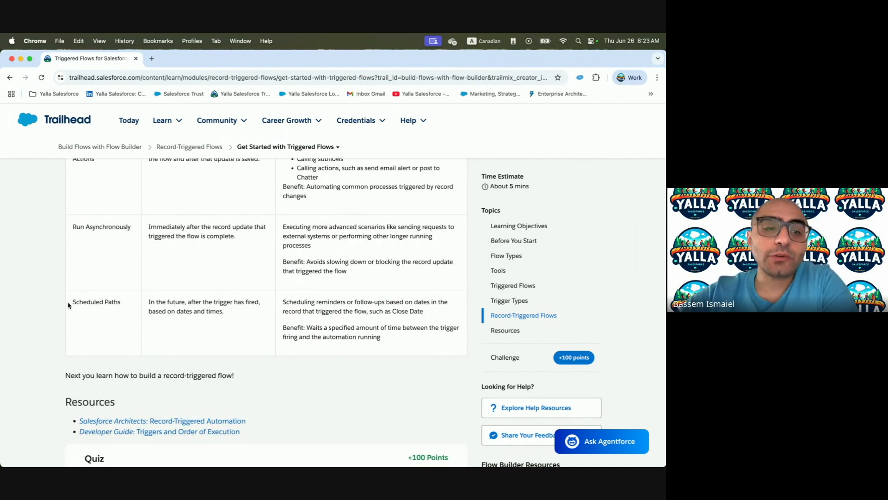
left_click_drag(72, 304, 287, 304)
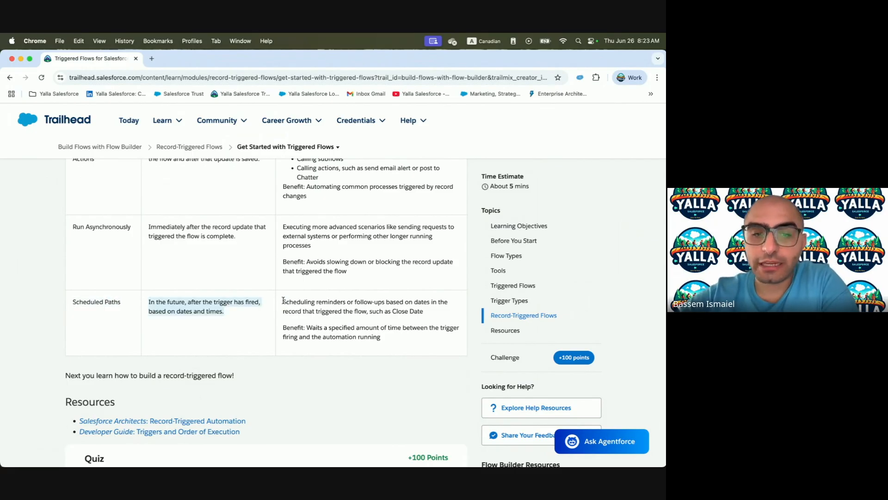
Answer quiz question 1, about automating a process whenever a contact is added to an account, with Triggered Flow.
scroll(317, 334, "down", 4)
scroll(317, 340, "down", 2)
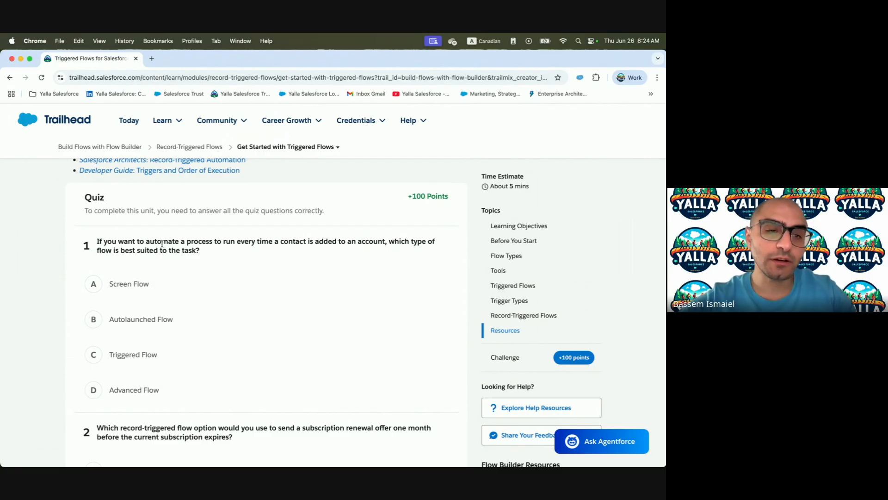
left_click_drag(138, 242, 292, 238)
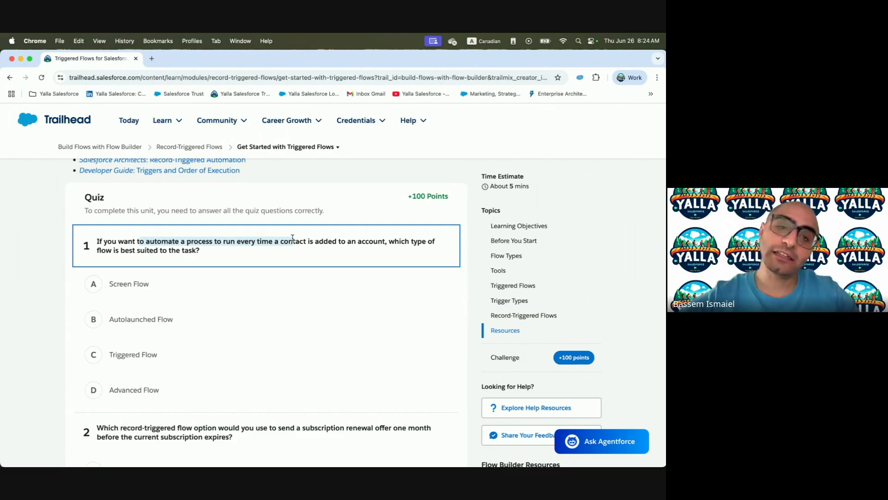
left_click(93, 354)
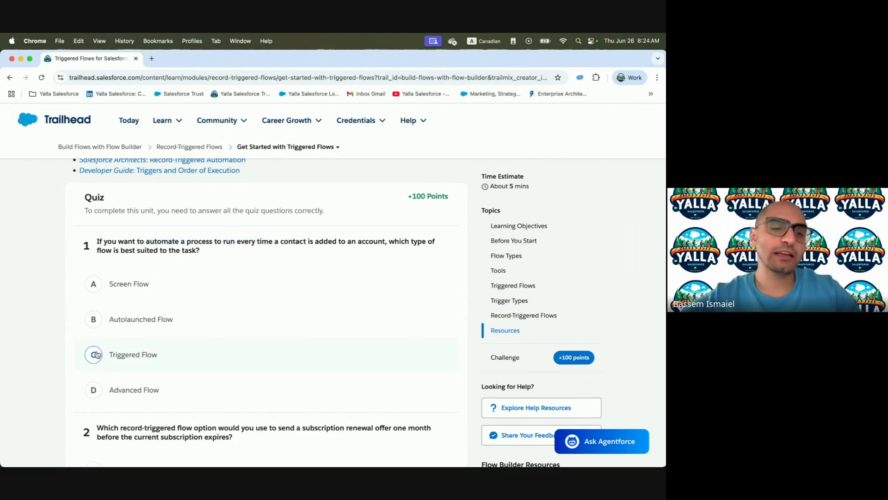
Answer quiz question 2, about the subscription renewal offer, with Scheduled Paths and submit the quiz for checking.
scroll(96, 355, "down", 4)
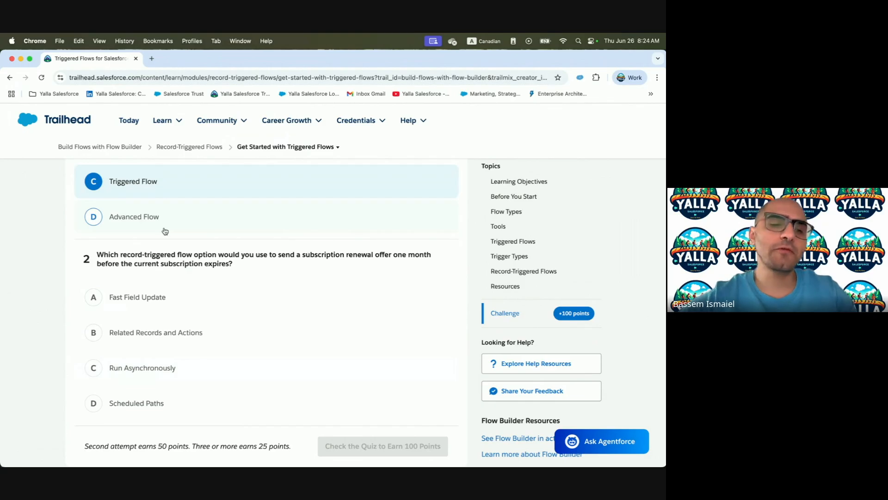
left_click_drag(376, 255, 439, 258)
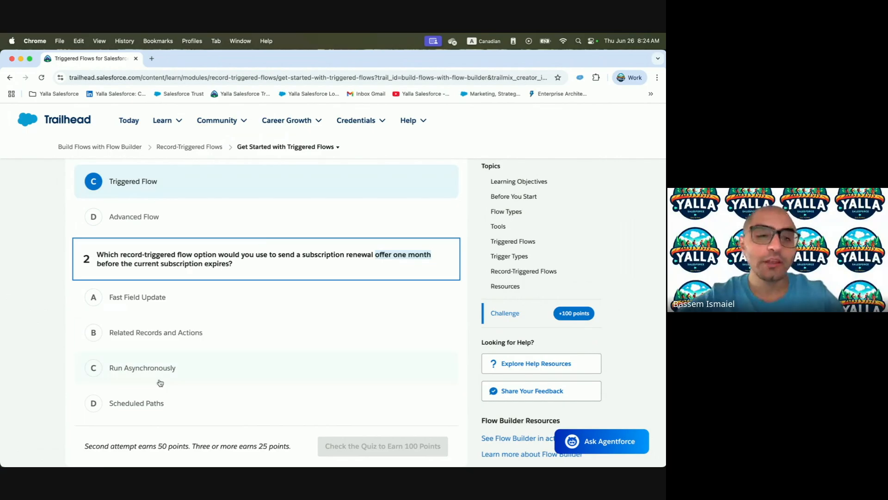
left_click(128, 410)
scroll(319, 366, "down", 2)
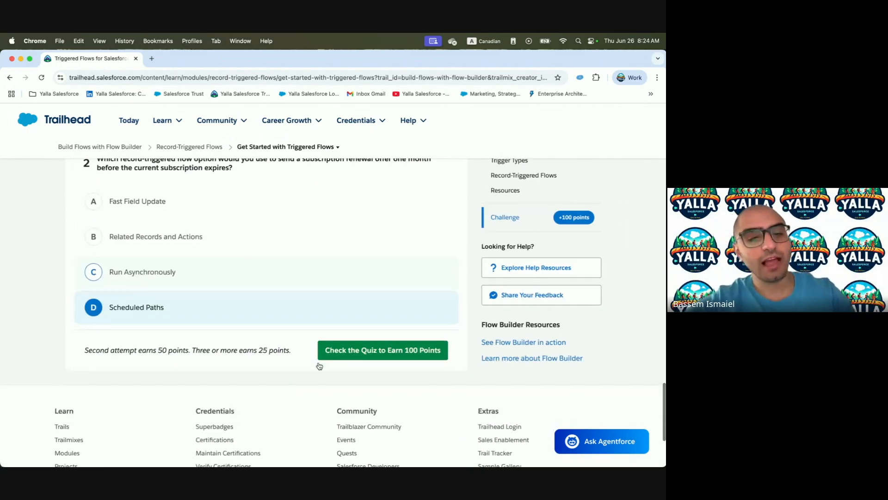
left_click(375, 352)
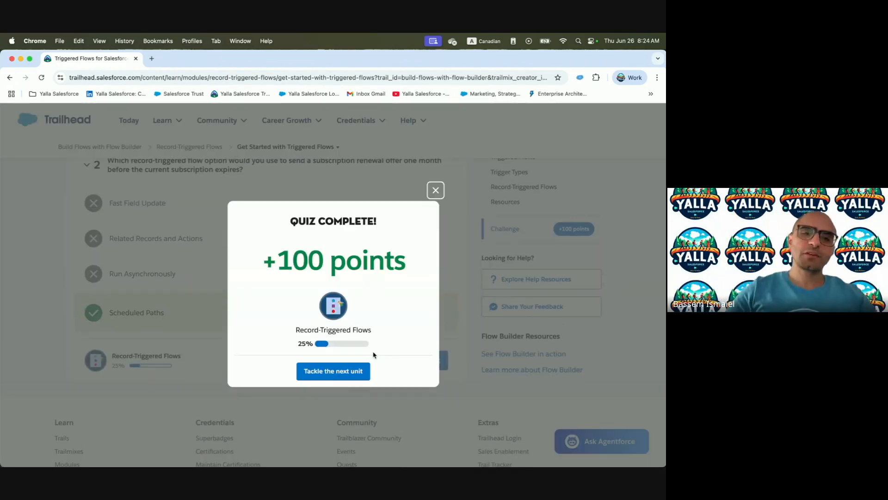
Proceed to the Build a Record-Triggered Flow unit and read its business requirement, planning questions and Configure Start instructions.
left_click(351, 371)
scroll(293, 275, "down", 4)
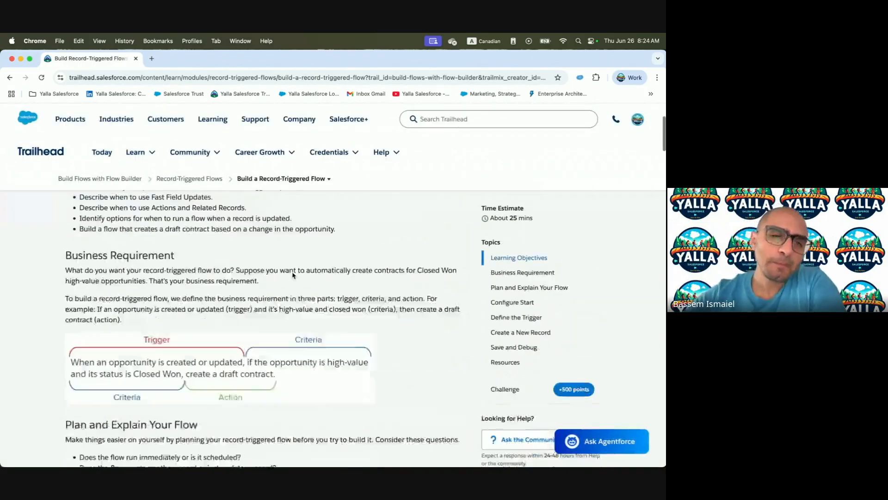
scroll(293, 275, "up", 2)
scroll(293, 276, "down", 1)
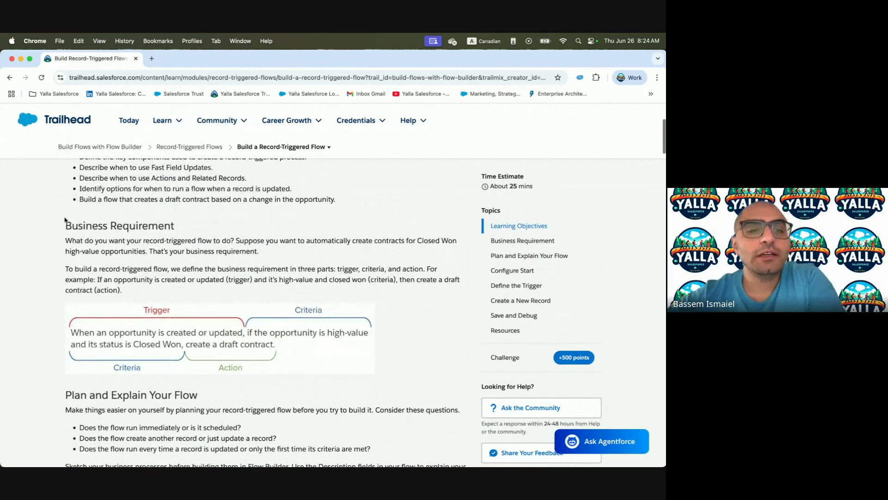
left_click_drag(66, 224, 203, 237)
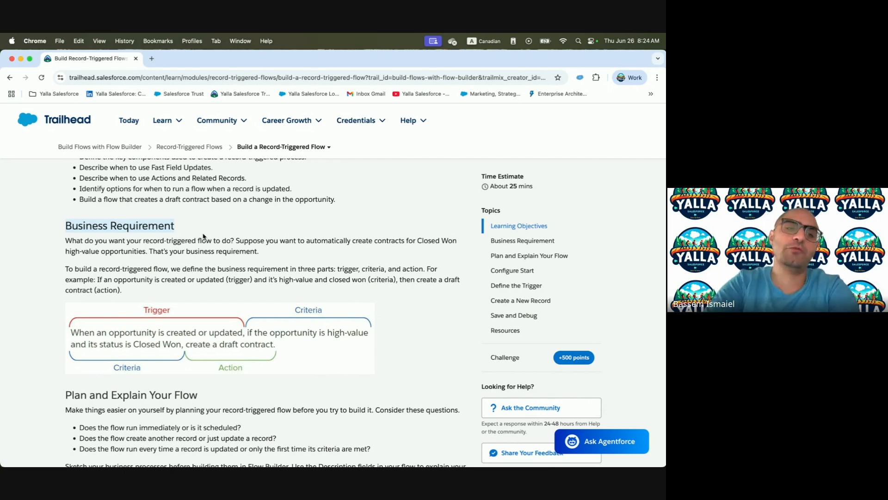
left_click(131, 296)
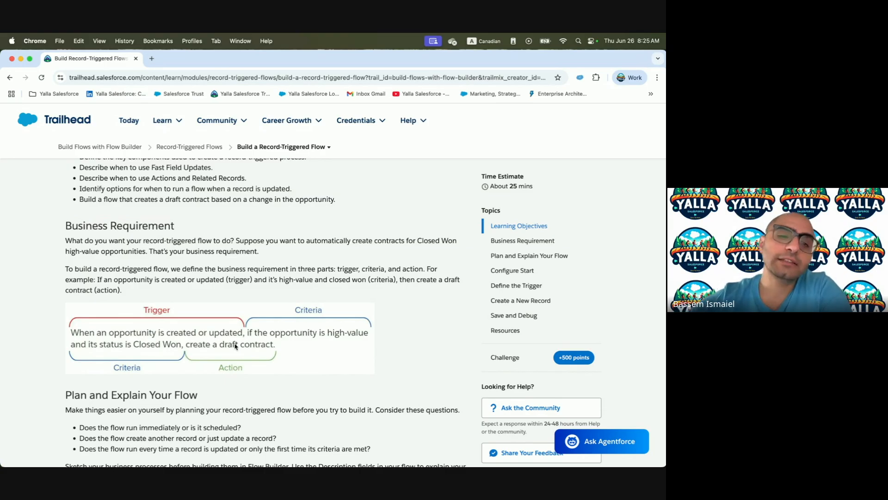
scroll(236, 346, "down", 5)
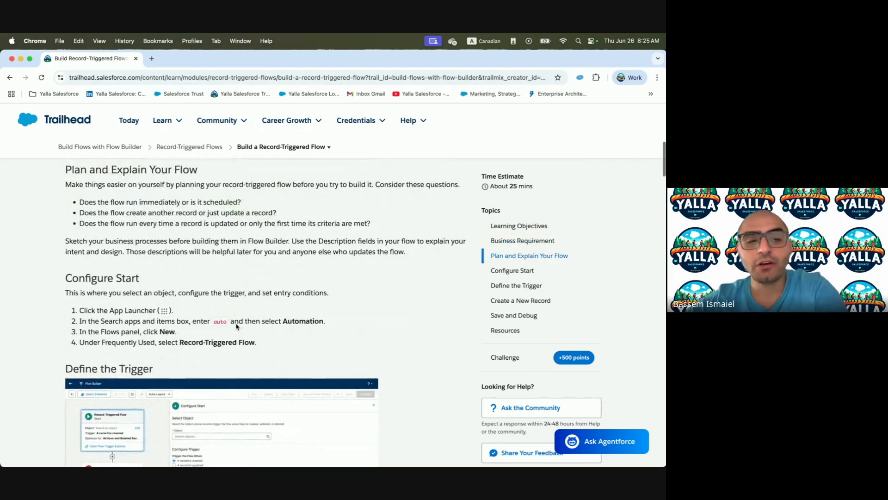
scroll(235, 326, "down", 2)
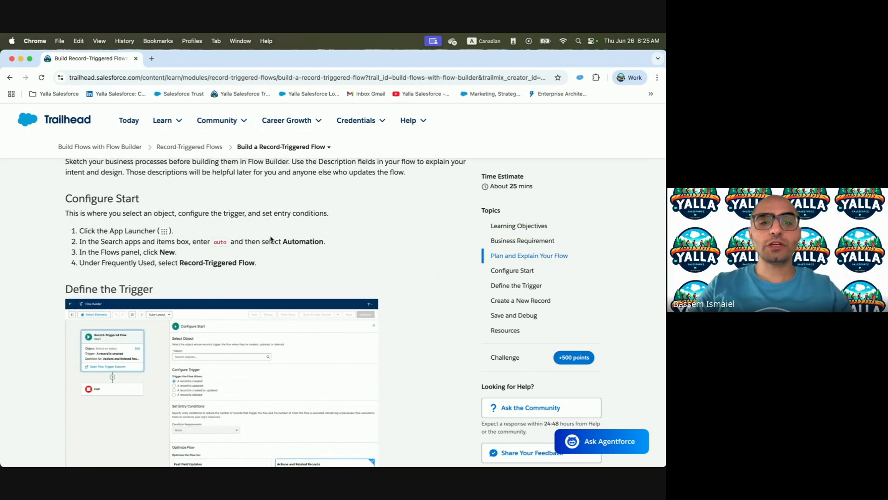
Switch to Flow Builder, leave the open flow without saving and create a new Record-Triggered Flow from the triggered automations.
key("ctrl+Right")
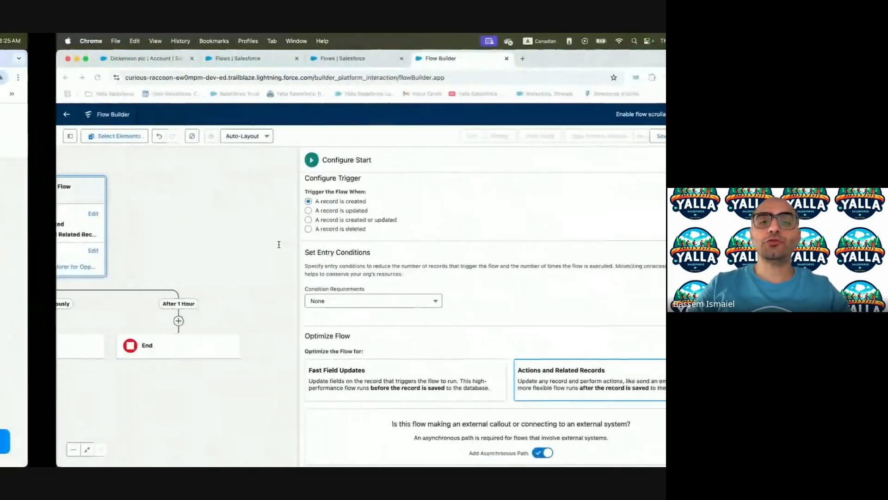
left_click(11, 113)
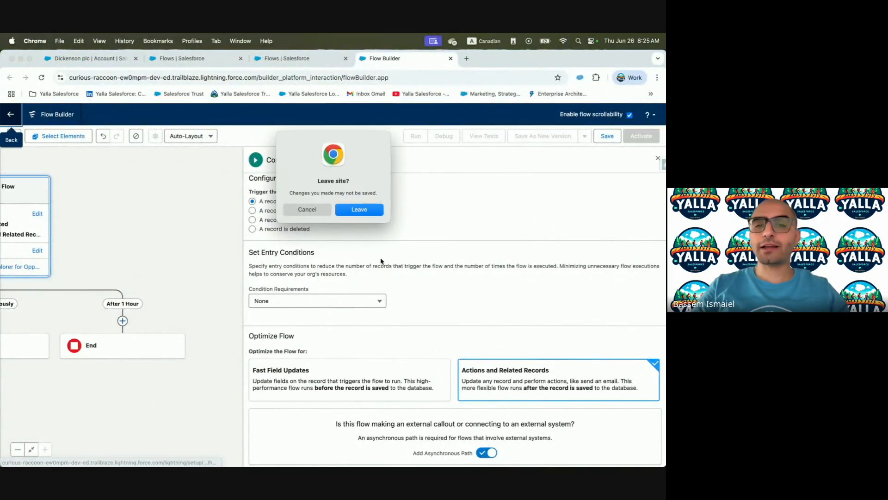
left_click(360, 211)
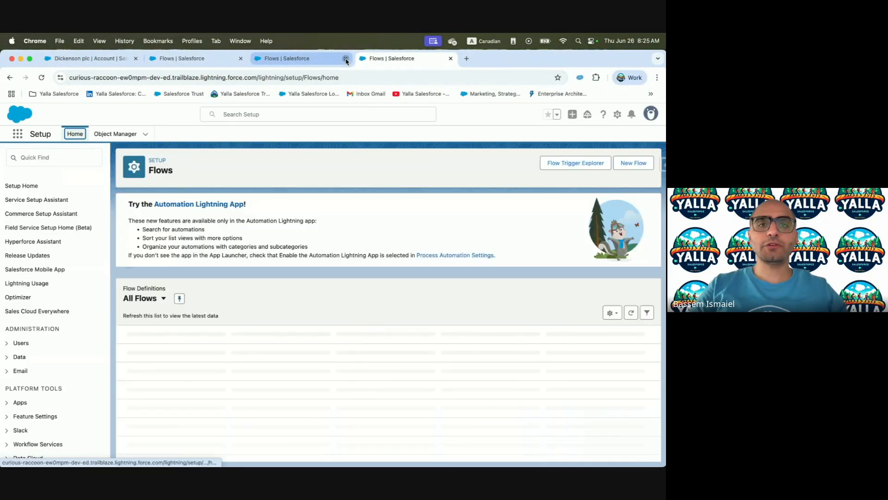
left_click(630, 162)
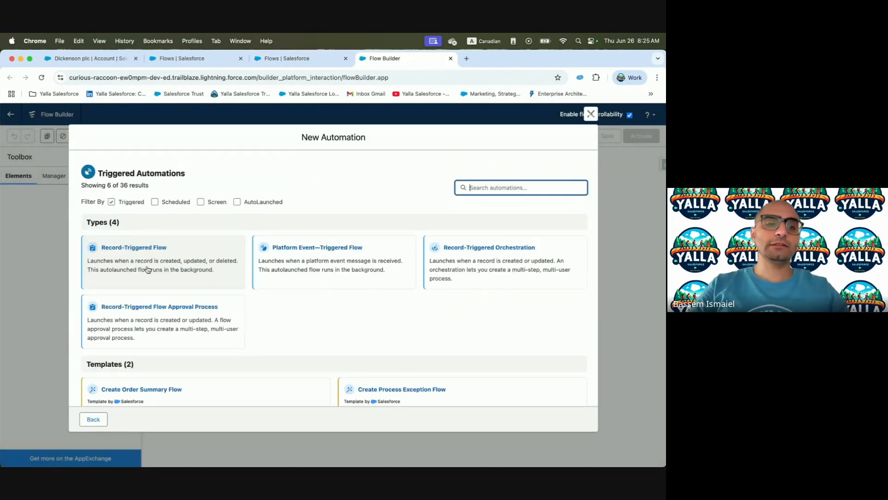
left_click(148, 270)
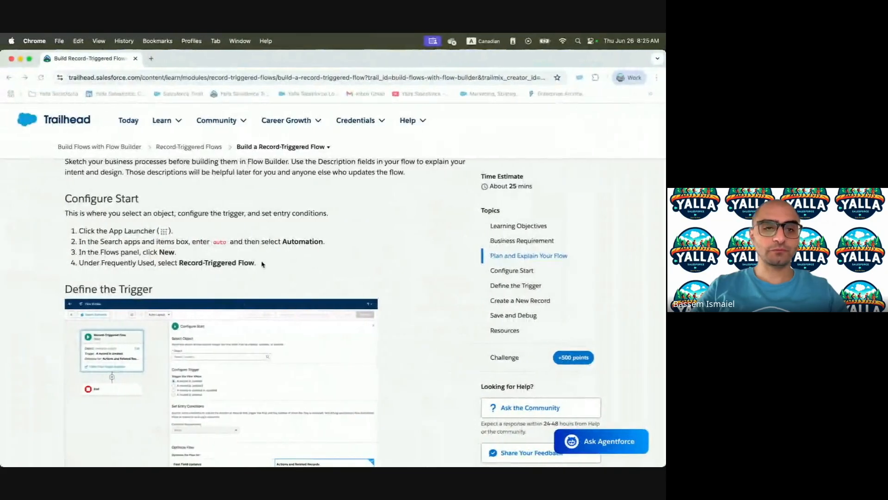
Following Trailhead's Define the Trigger instructions, set the flow's object to Opportunity and its trigger to a record being created or updated.
scroll(263, 265, "down", 5)
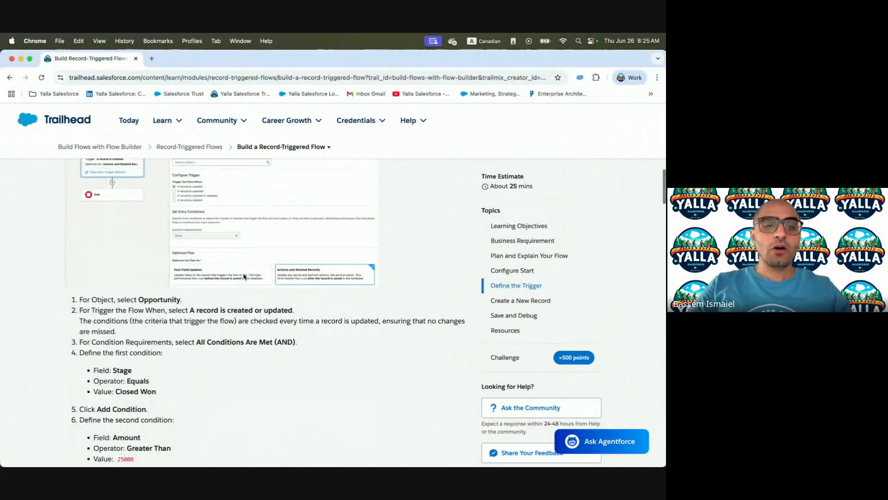
double_click(147, 302)
key("ctrl+Right")
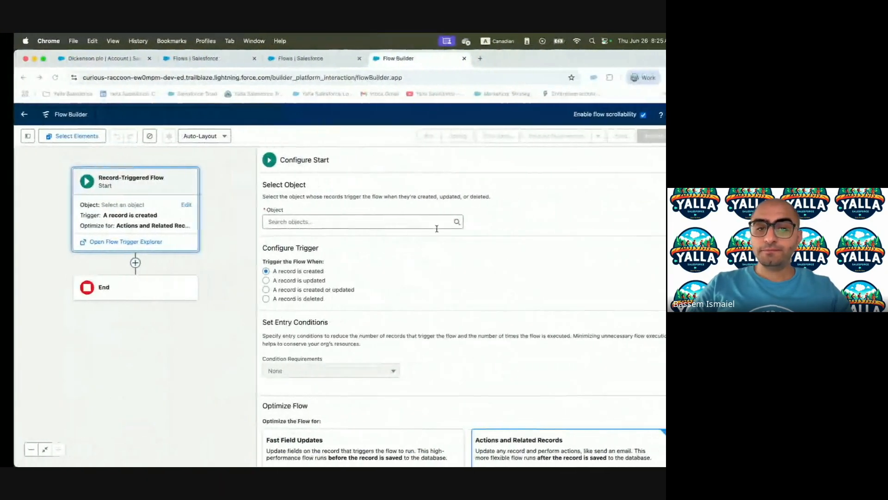
left_click(302, 218)
type("Opp")
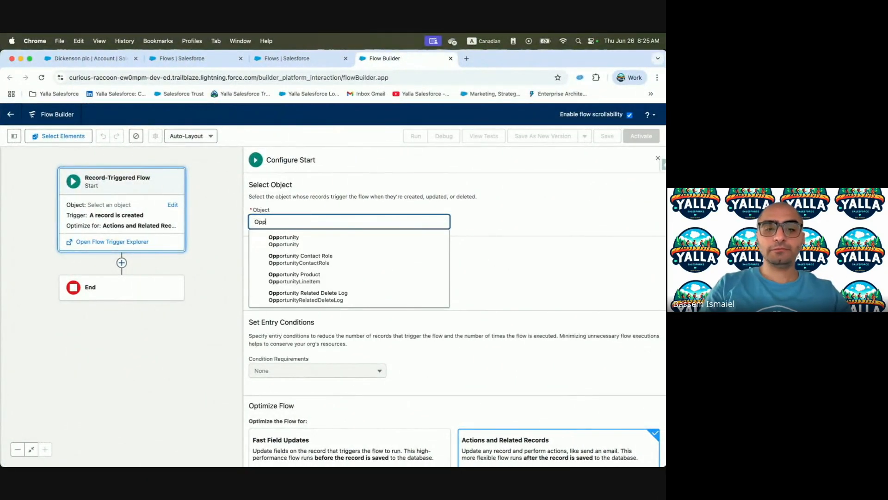
left_click(284, 240)
left_click(305, 290)
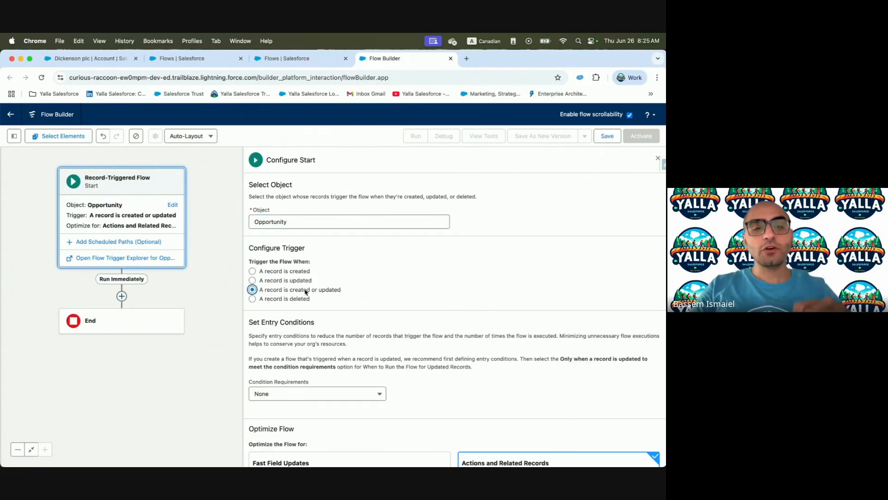
Require All Conditions Are Met (AND) for entry and define the first condition as Stage Equals Closed Won.
key("ctrl+Left")
key("ctrl+Right")
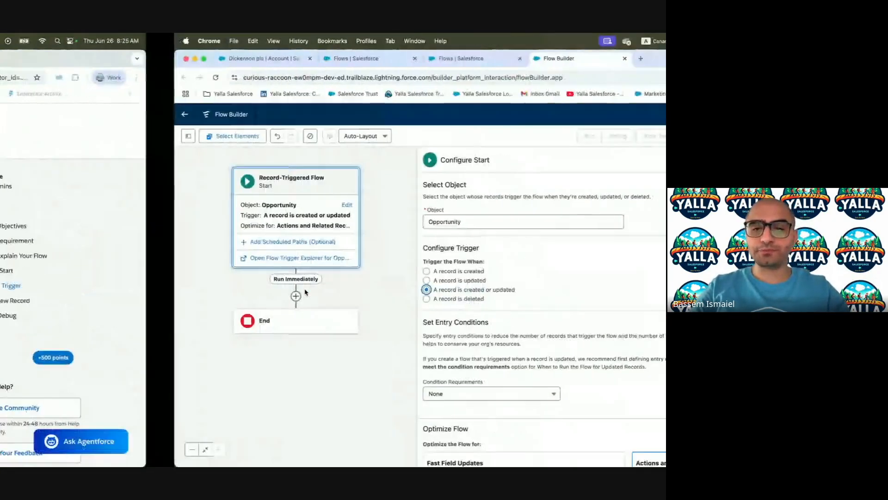
left_click(308, 394)
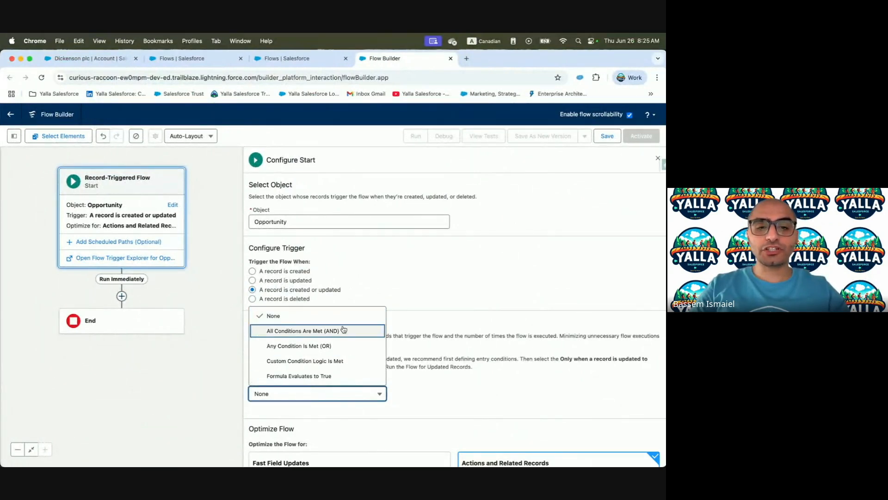
left_click(343, 330)
scroll(352, 333, "down", 3)
left_click(361, 331)
type("Stage")
left_click(363, 314)
left_click(524, 328)
type("Clos")
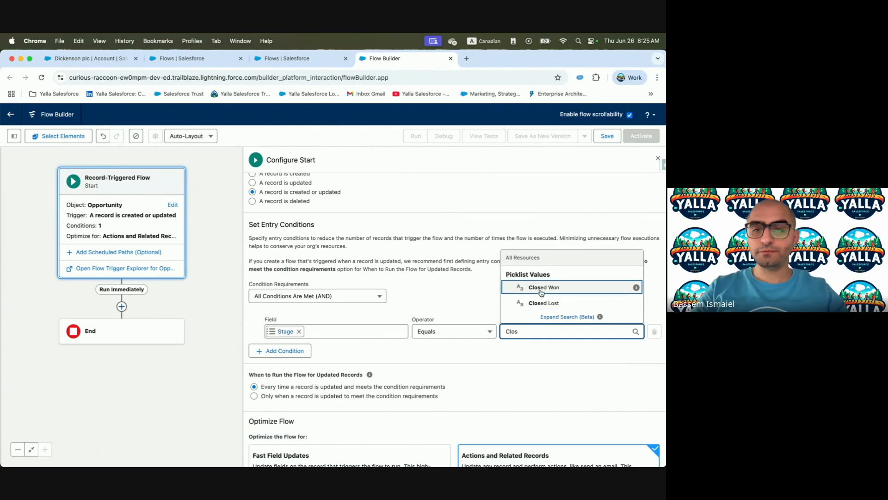
left_click(542, 293)
Look up the second condition in Trailhead and add it to the flow's entry conditions as Amount Greater Than 25000.
key("ctrl+Left")
scroll(202, 334, "down", 2)
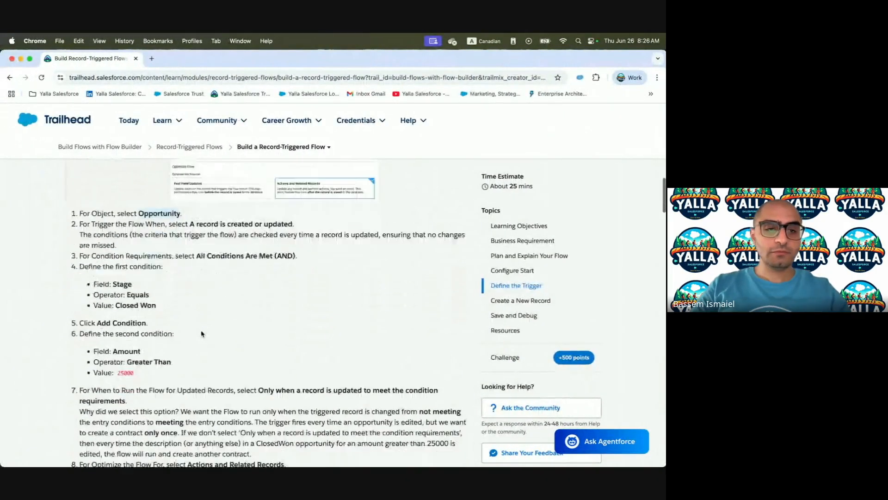
scroll(202, 334, "down", 1)
double_click(130, 353)
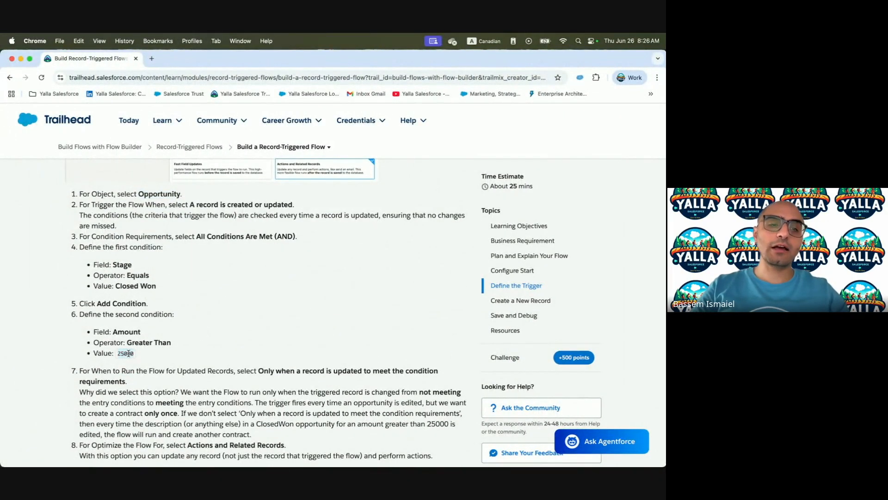
key("ctrl+Right")
left_click(284, 349)
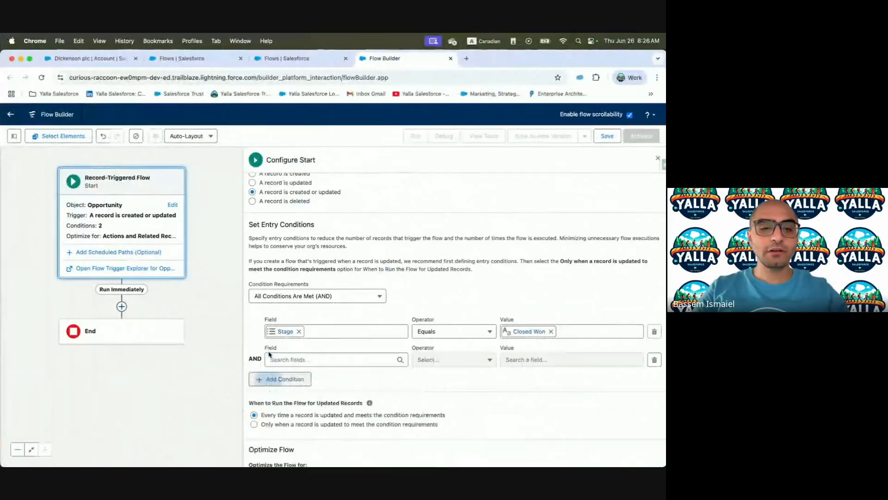
left_click(333, 359)
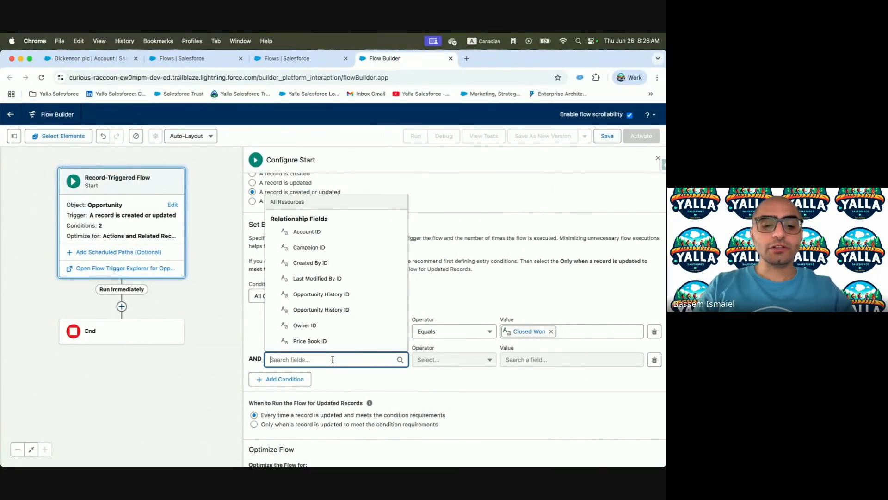
type("Amount")
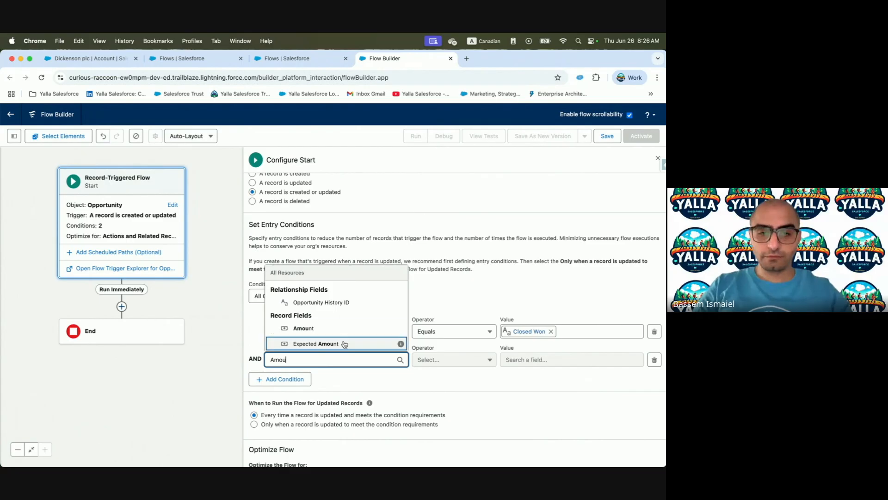
left_click(309, 325)
left_click(537, 359)
type("25000")
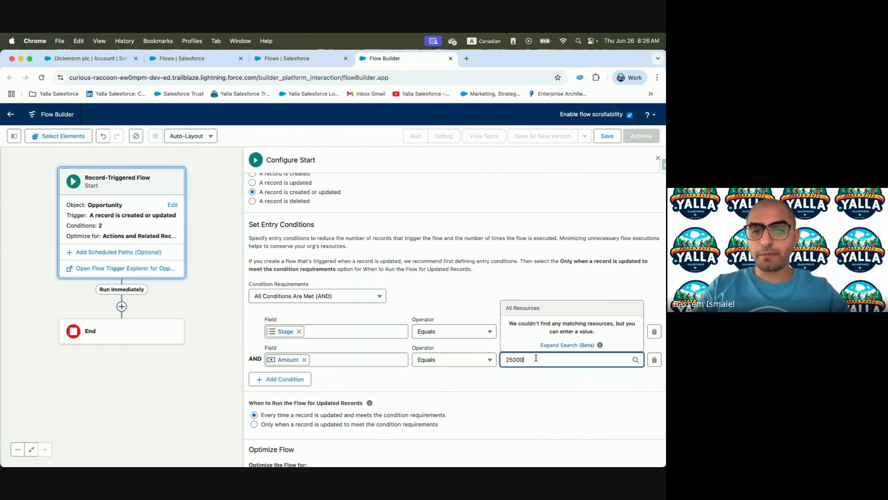
left_click(453, 360)
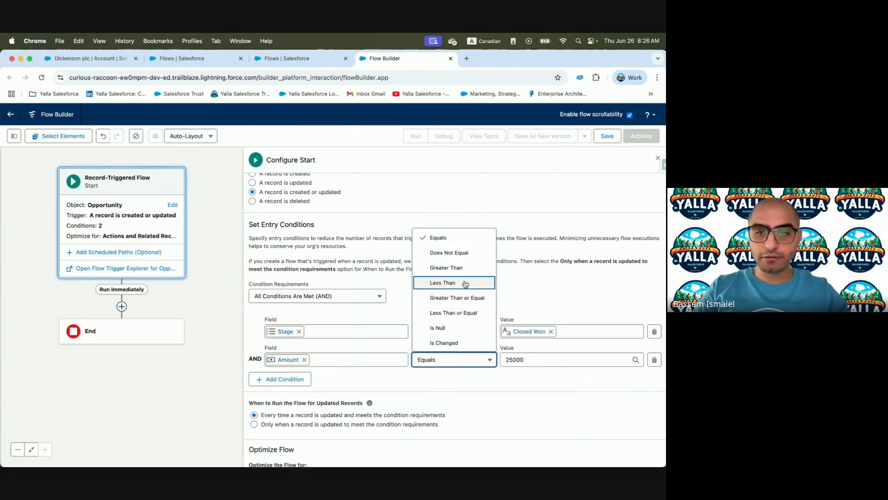
left_click(462, 269)
Following Trailhead's next instruction, run the flow for updated records only when a record is updated to meet the condition requirements.
key("ctrl+Left")
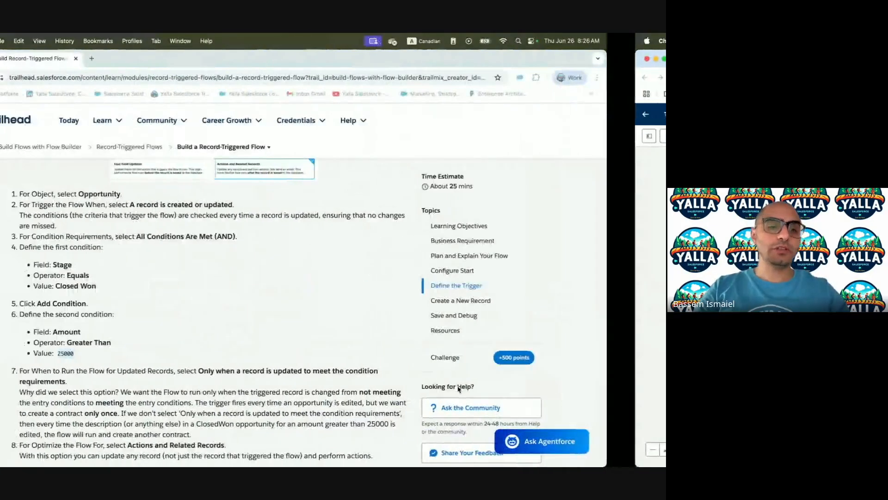
scroll(234, 388, "down", 2)
scroll(233, 388, "down", 1)
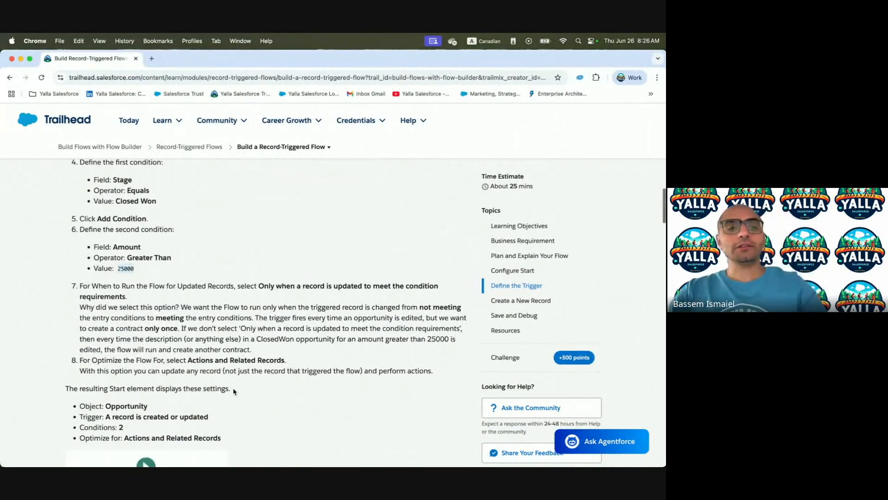
key("ctrl+Right")
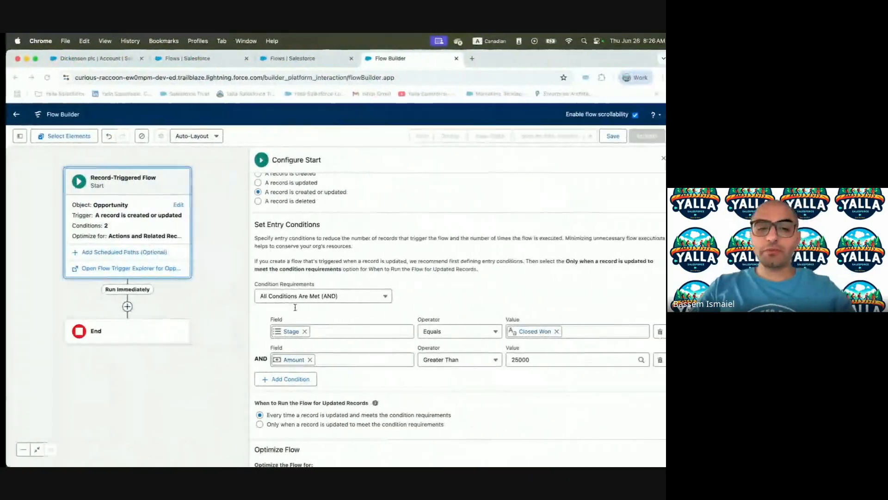
scroll(342, 405, "down", 1)
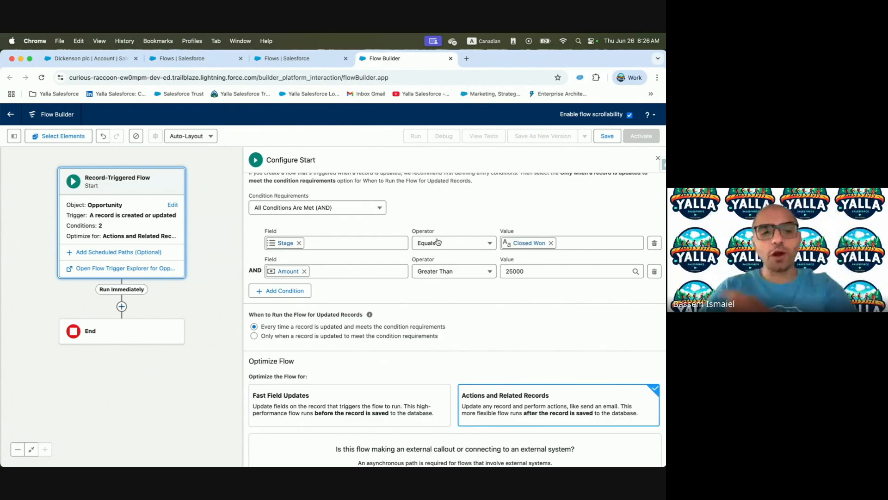
left_click(334, 339)
Read Trailhead's explanation of the updated-records option and review the business requirement and expected Start element settings.
key("ctrl+Left")
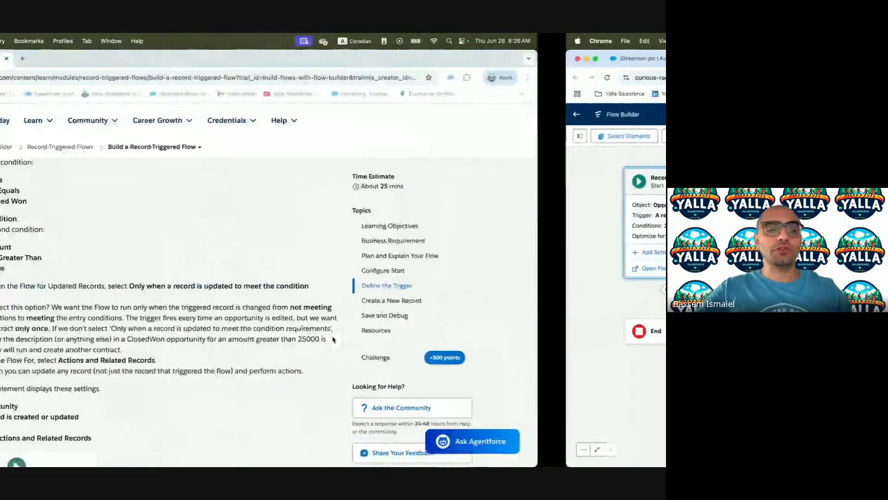
left_click_drag(258, 287, 388, 328)
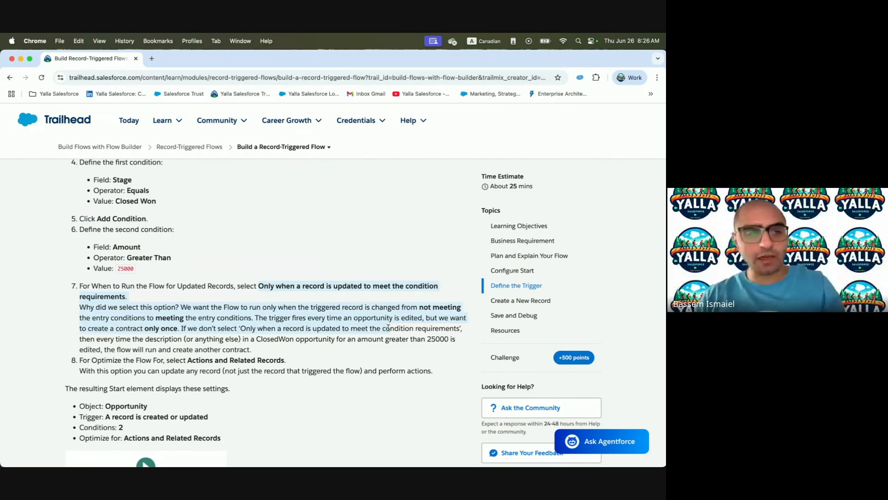
scroll(349, 365, "down", 2)
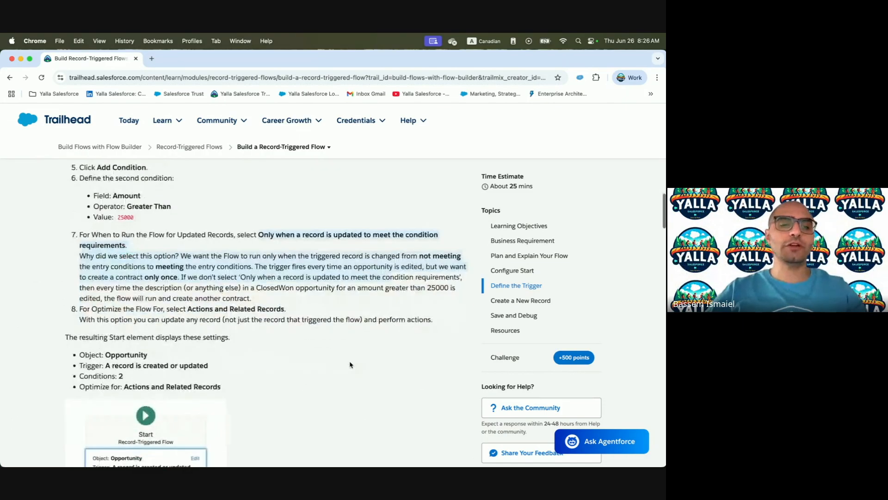
scroll(350, 365, "down", 4)
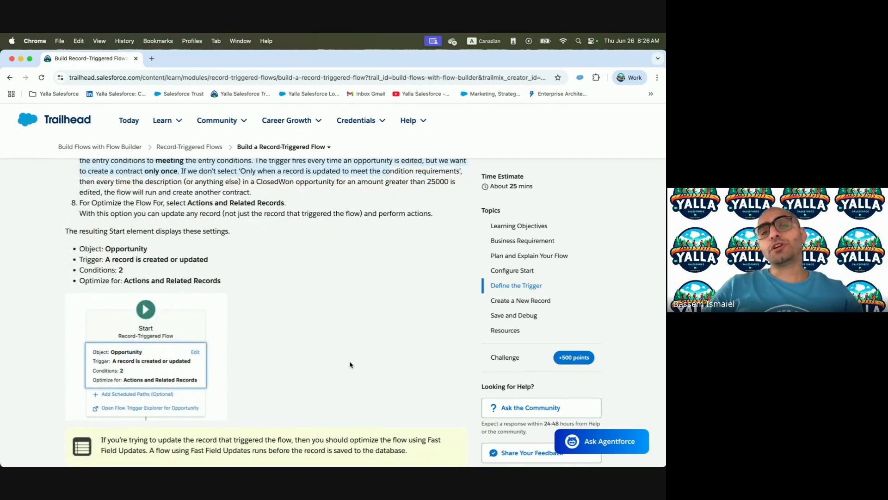
scroll(351, 365, "up", 20)
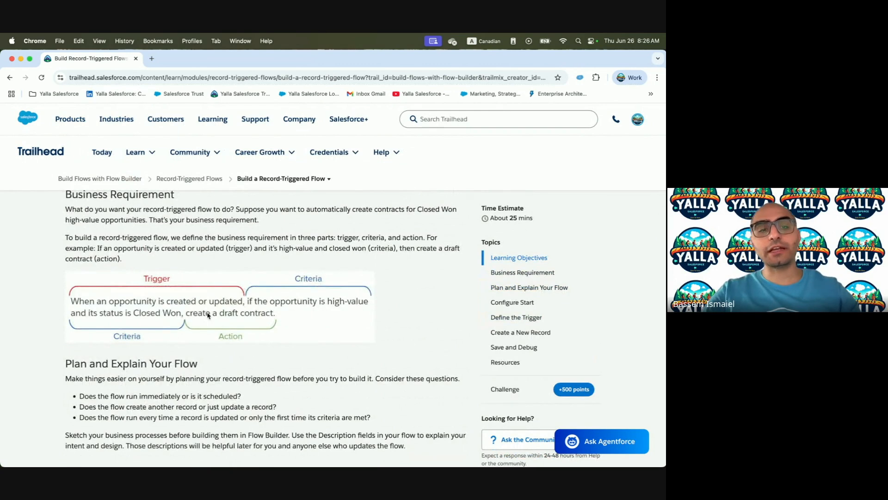
scroll(215, 318, "down", 20)
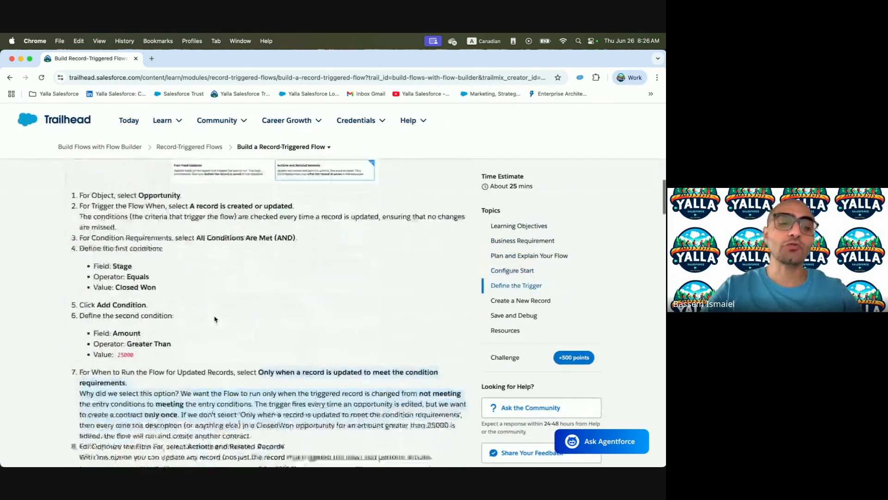
scroll(214, 316, "down", 2)
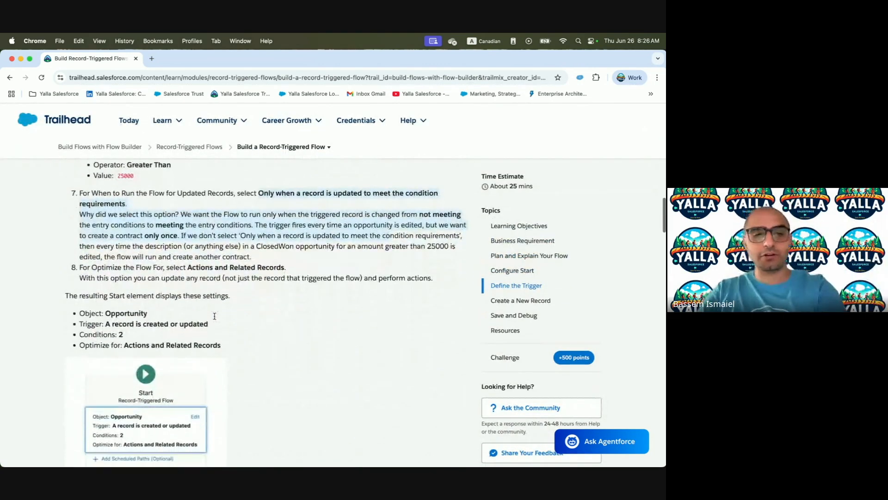
Check the Start element's conditions and optimization option in Flow Builder against Trailhead's expected settings, and close the start configuration.
key("ctrl+Right")
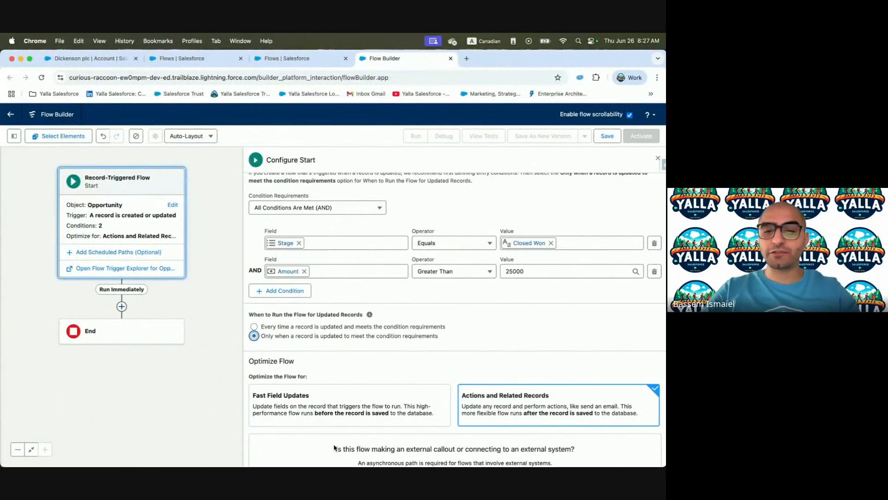
scroll(580, 405, "down", 1)
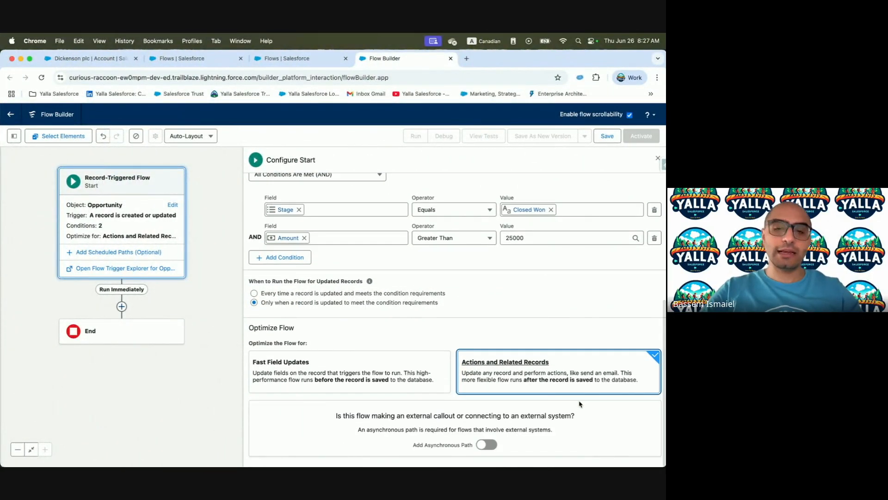
key("ctrl+Left")
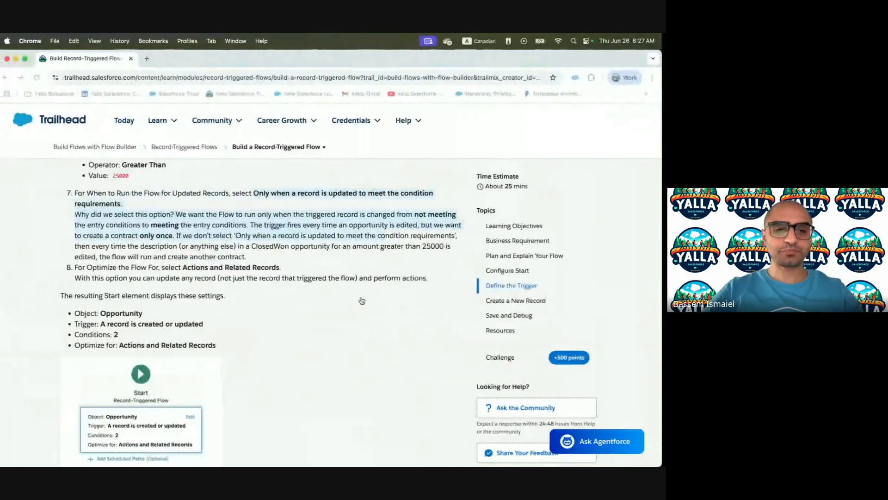
scroll(233, 306, "down", 2)
scroll(233, 306, "down", 1)
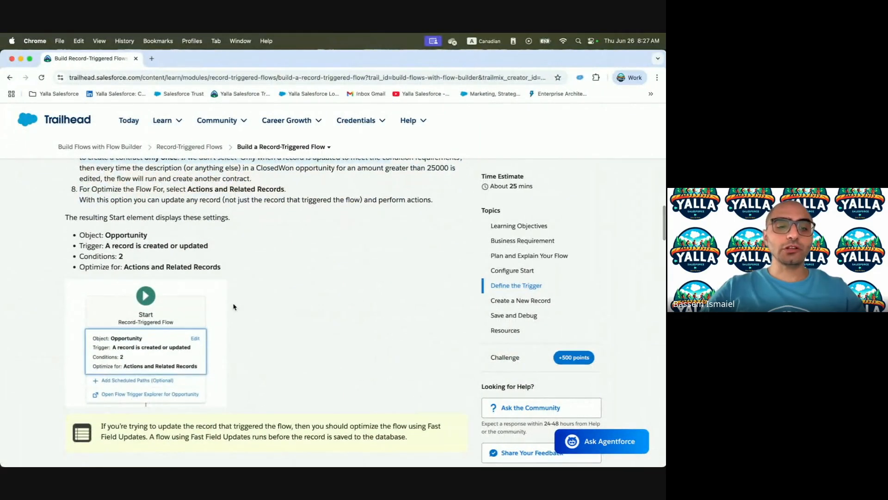
key("ctrl+Right")
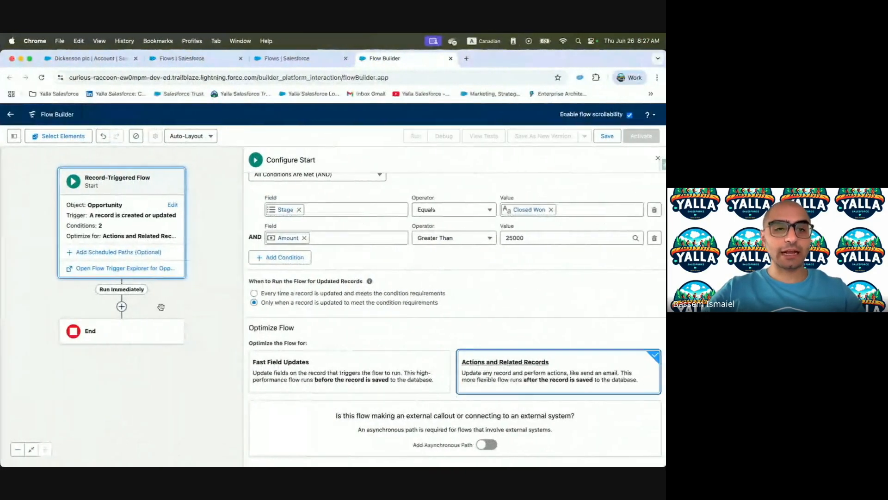
left_click(657, 158)
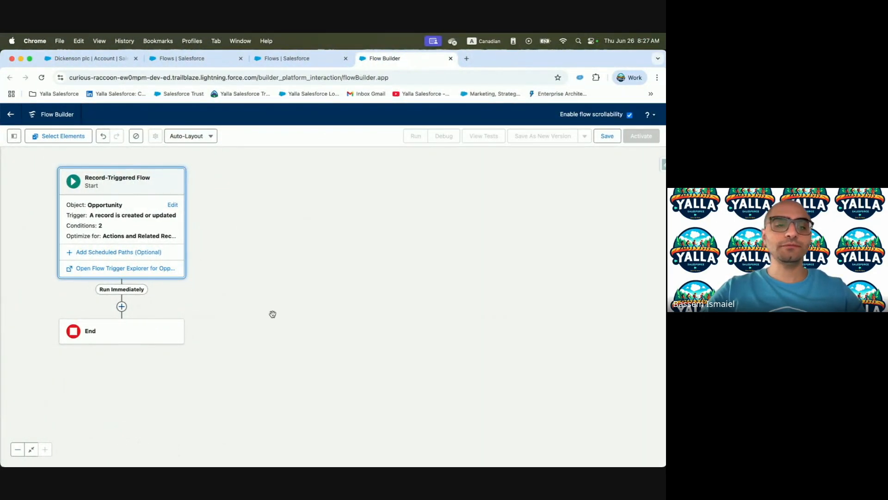
Read Trailhead's note on Fast Field Updates and the opening instructions of the Create a New Record section.
key("ctrl+Left")
scroll(225, 265, "down", 5)
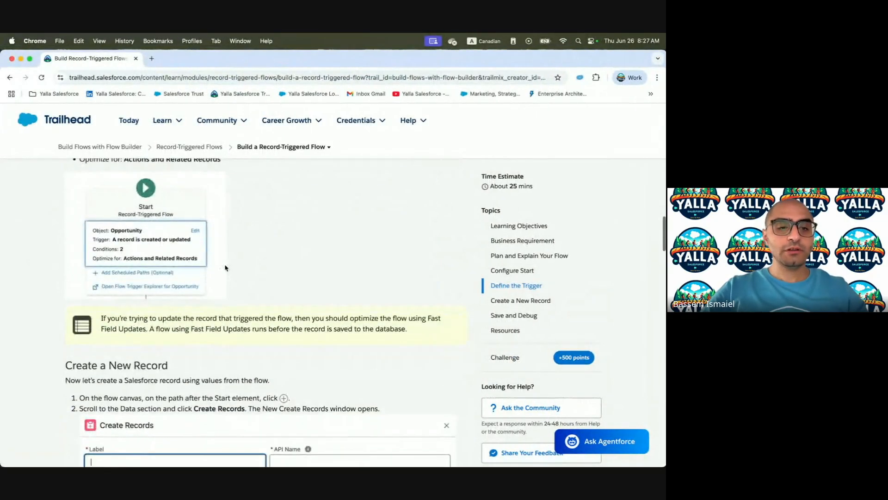
scroll(225, 265, "down", 1)
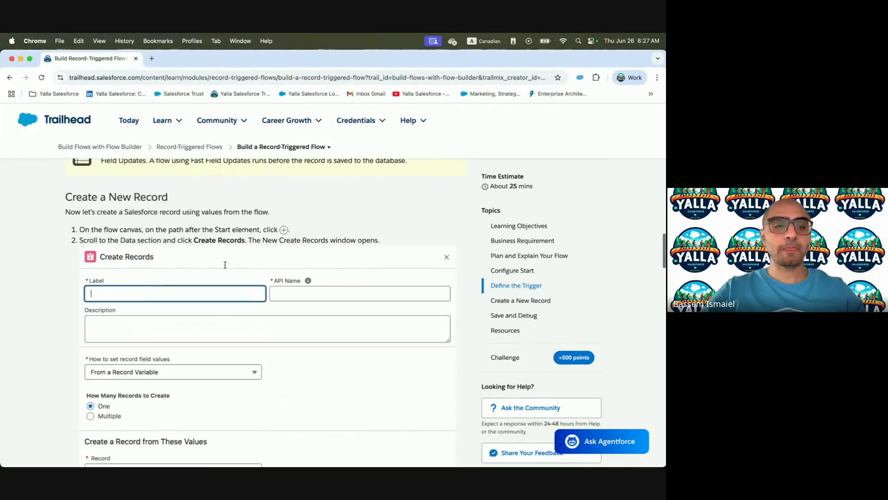
scroll(186, 191, "up", 1)
left_click_drag(337, 207, 415, 208)
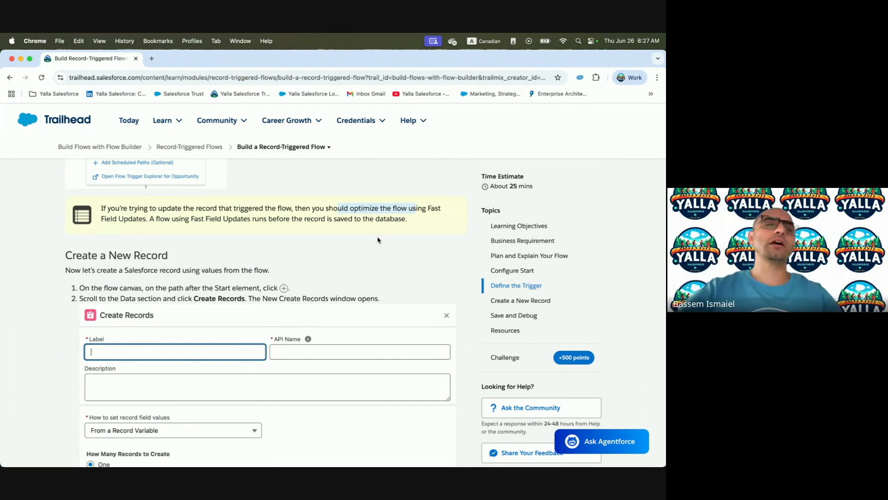
scroll(358, 277, "down", 2)
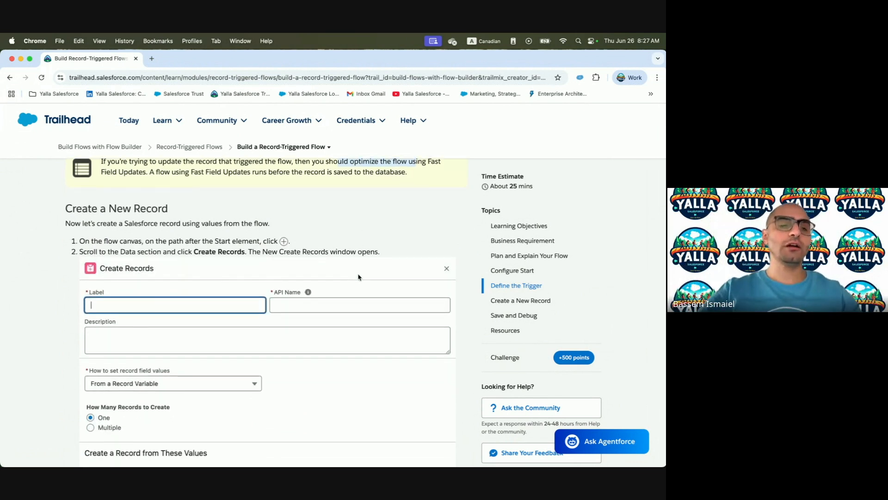
Following Trailhead's Create a New Record instructions, add a Create Records element after Start in Flow Builder, labelled Create Draft Contract.
scroll(358, 277, "down", 1)
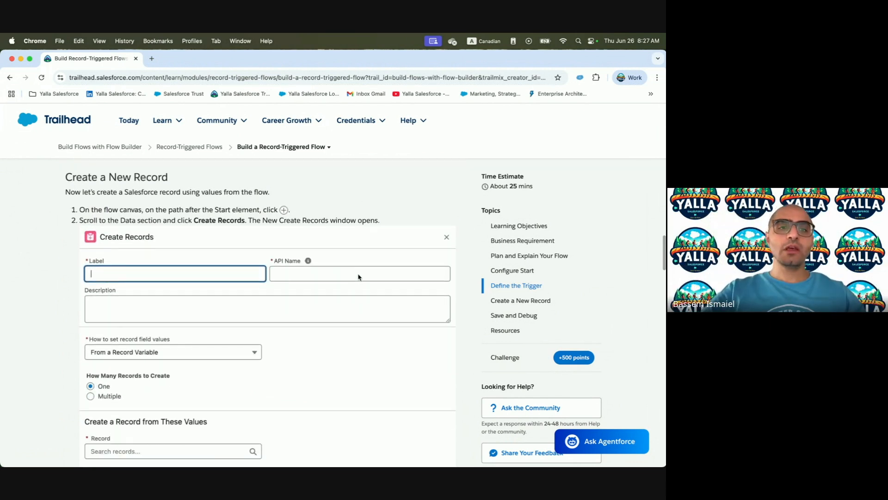
scroll(358, 277, "down", 4)
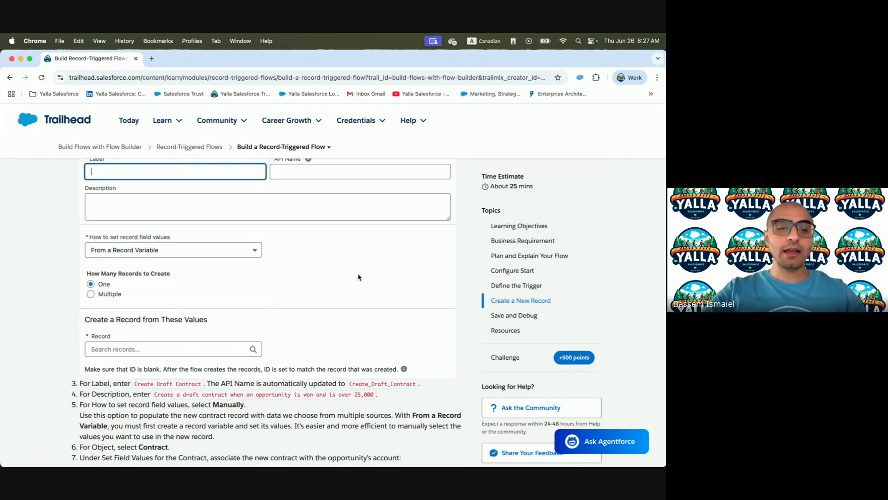
left_click_drag(134, 383, 204, 382)
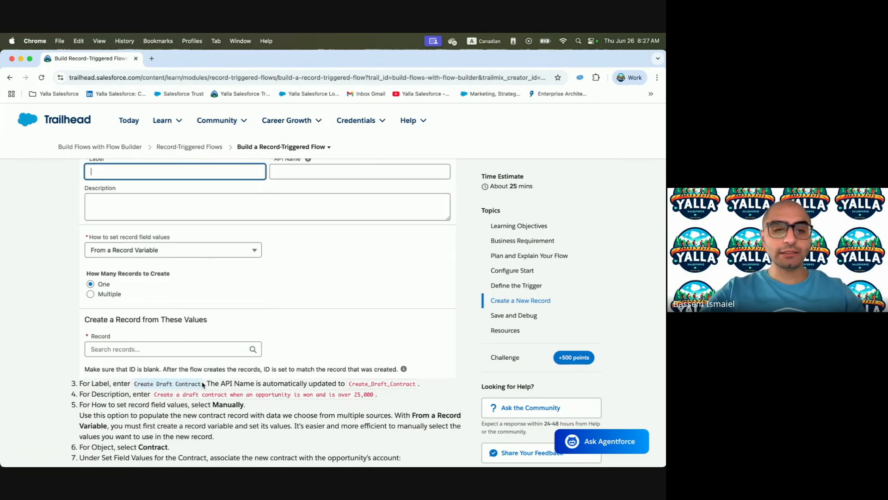
key("super+c")
key("ctrl+Right")
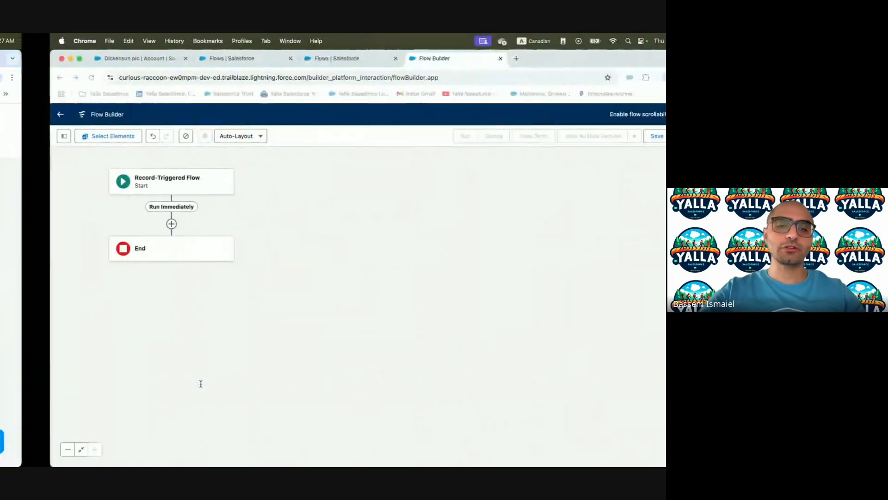
left_click(122, 223)
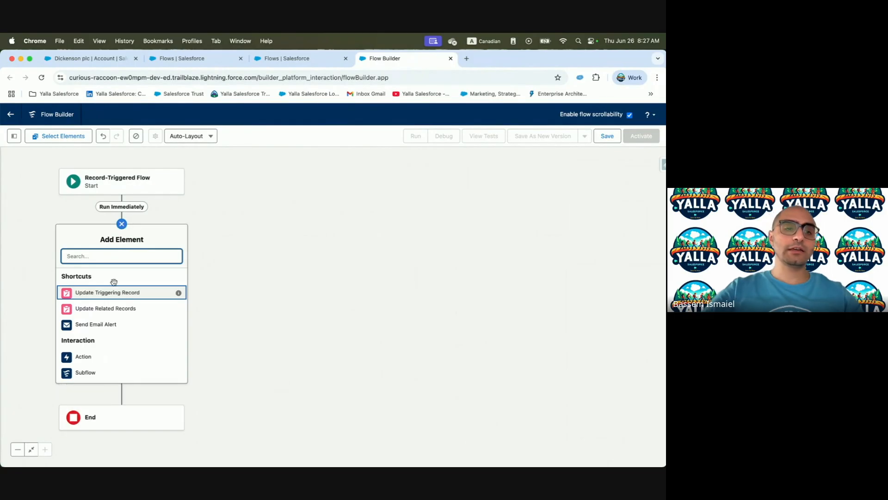
type("crea")
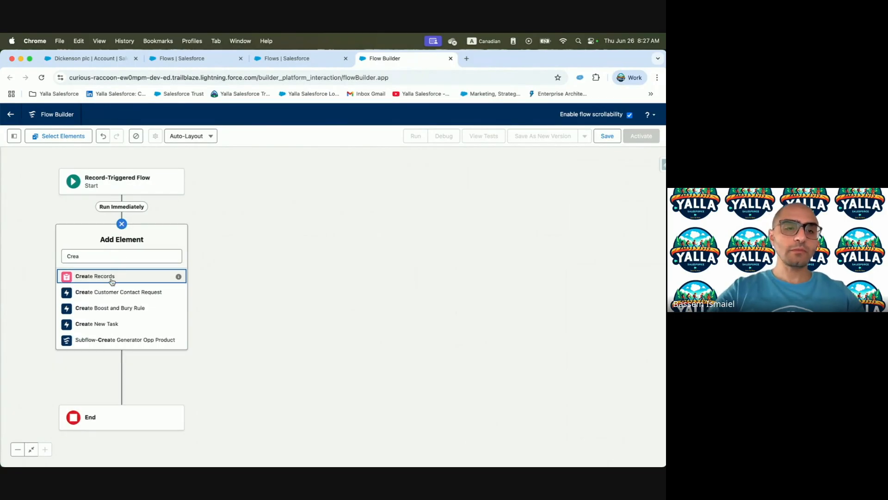
left_click(111, 278)
key("super+v")
Copy Trailhead's description into the Create Draft Contract element: "Create a draft contract when an opportunity is won and is over 25,000".
left_click(469, 214)
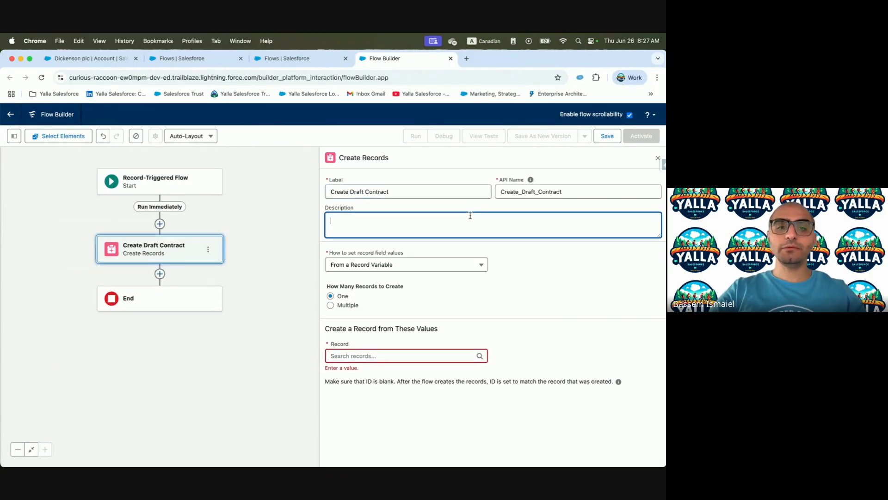
key("ctrl+Left")
left_click_drag(154, 395, 373, 396)
key("super+c")
key("ctrl+Right")
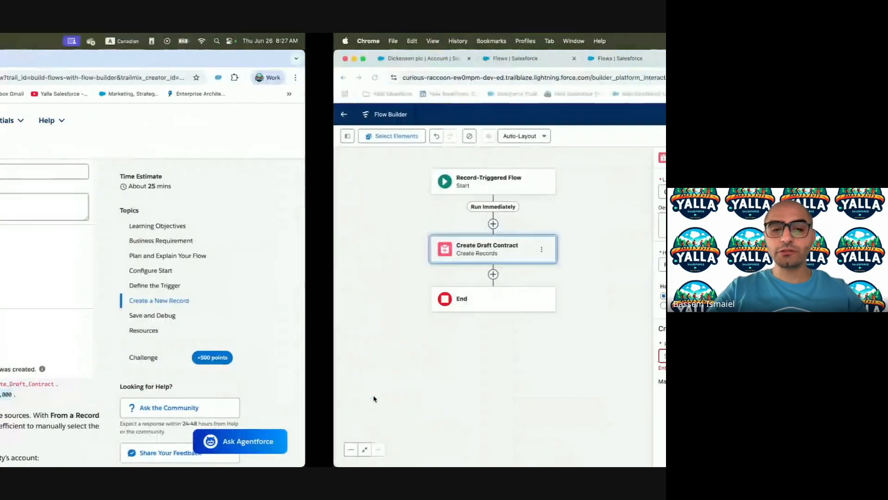
key("super+v")
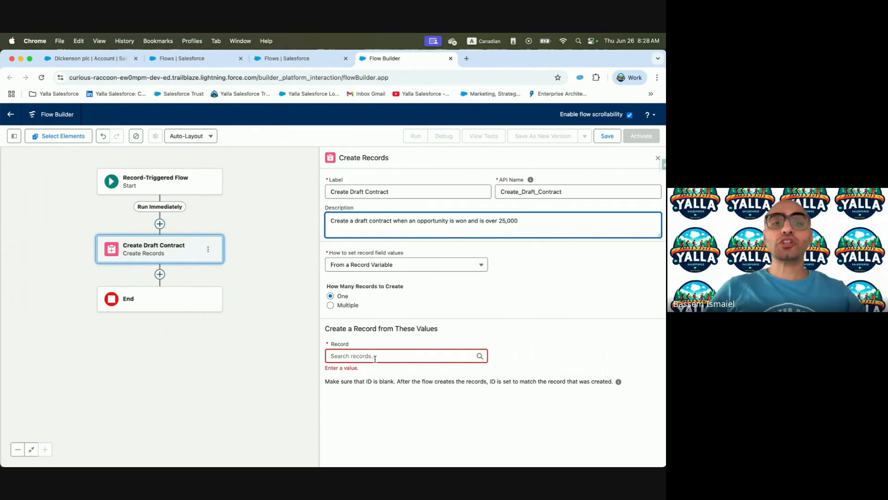
Set the element's record field values to be set Manually and, per Trailhead's next instruction, choose Contract as the object.
left_click(374, 264)
left_click(378, 286)
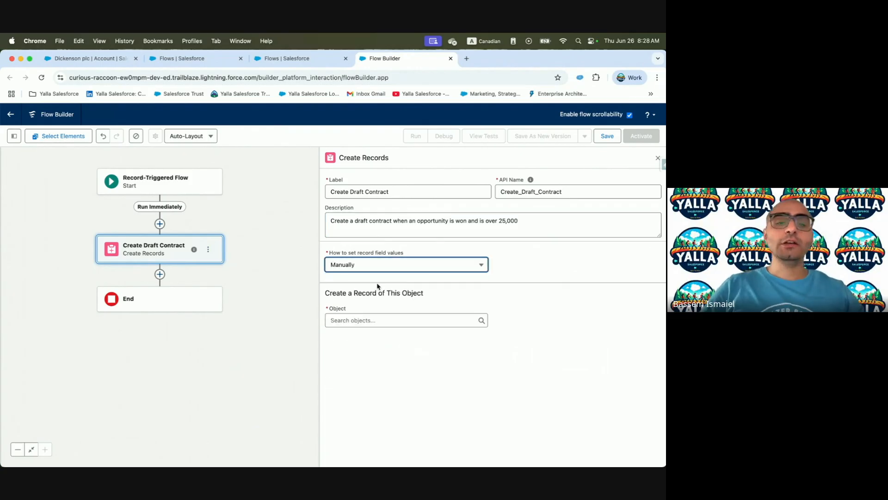
key("ctrl+Left")
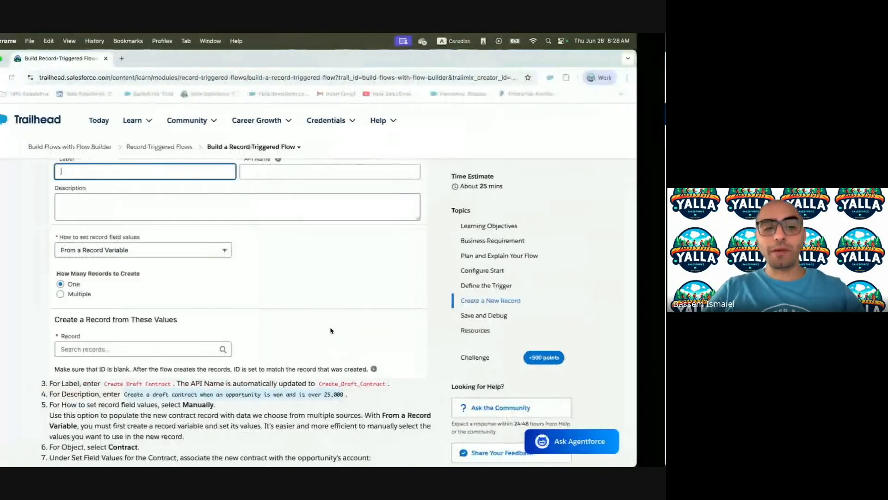
scroll(272, 380, "down", 1)
scroll(272, 380, "down", 1)
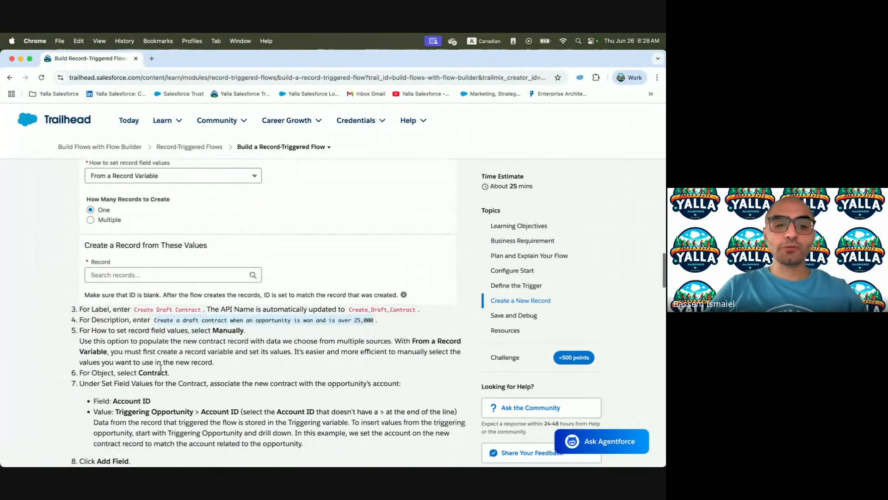
key("ctrl+Right")
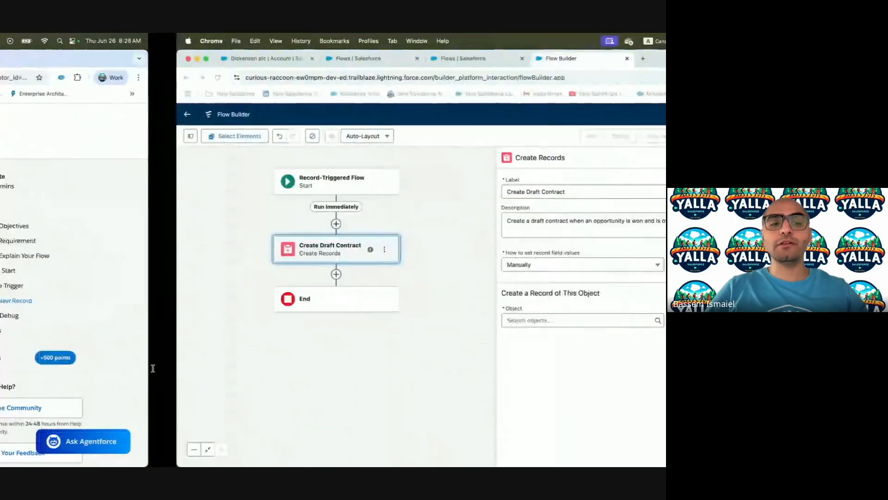
left_click(371, 322)
type("Contra")
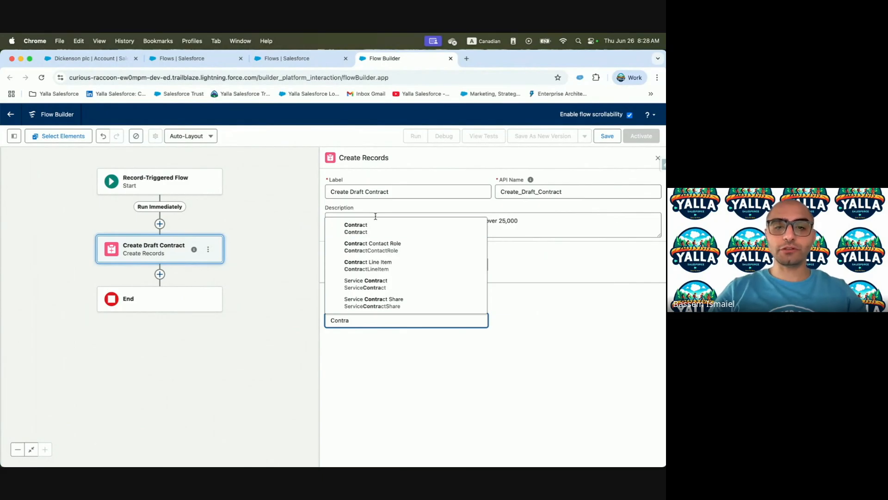
left_click(365, 228)
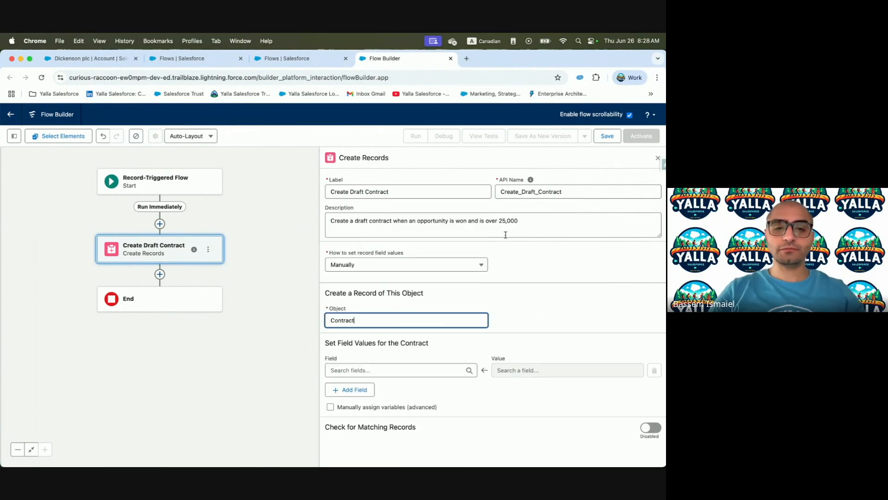
Following Trailhead's field instructions, set the contract's Account ID to Triggering Opportunity > Account ID, using the non-expandable Account ID entry.
key("ctrl+Left")
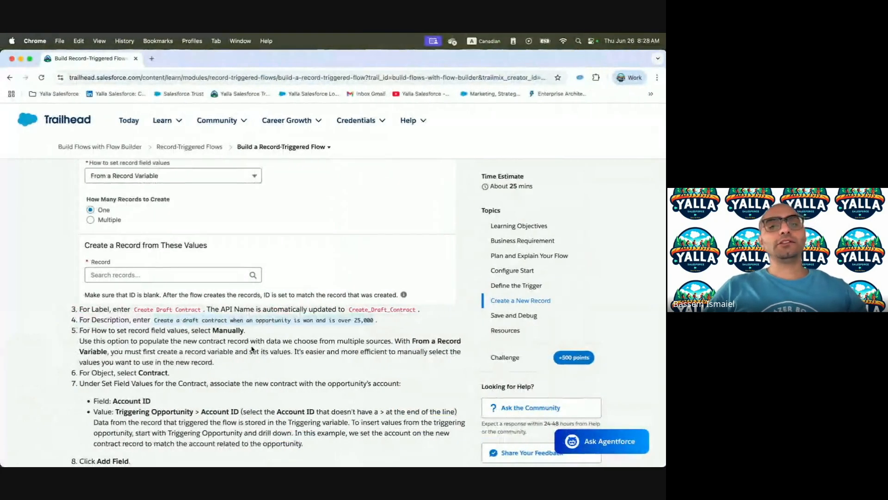
scroll(252, 350, "down", 5)
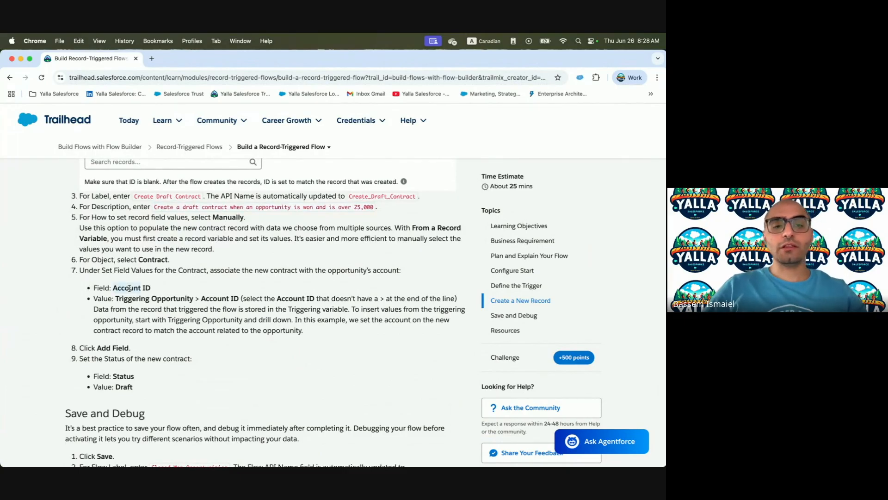
key("ctrl+Right")
left_click(339, 369)
type("Acco")
left_click(375, 356)
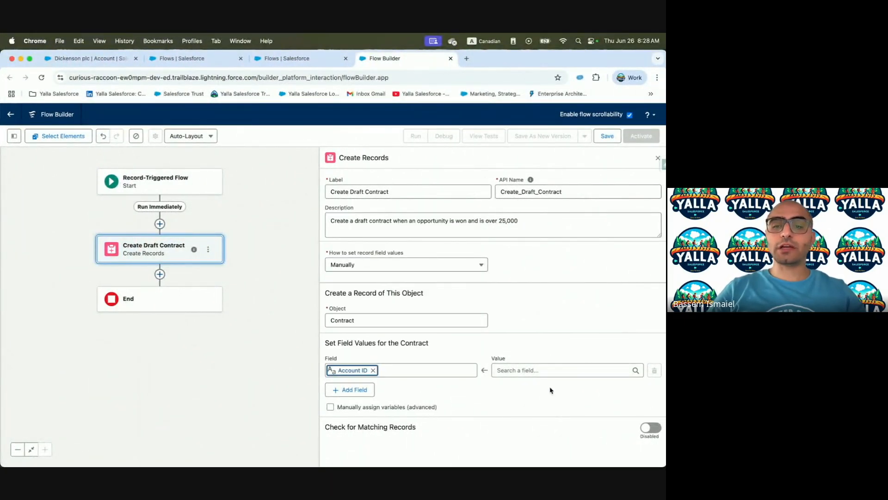
left_click(563, 371)
type("Tri")
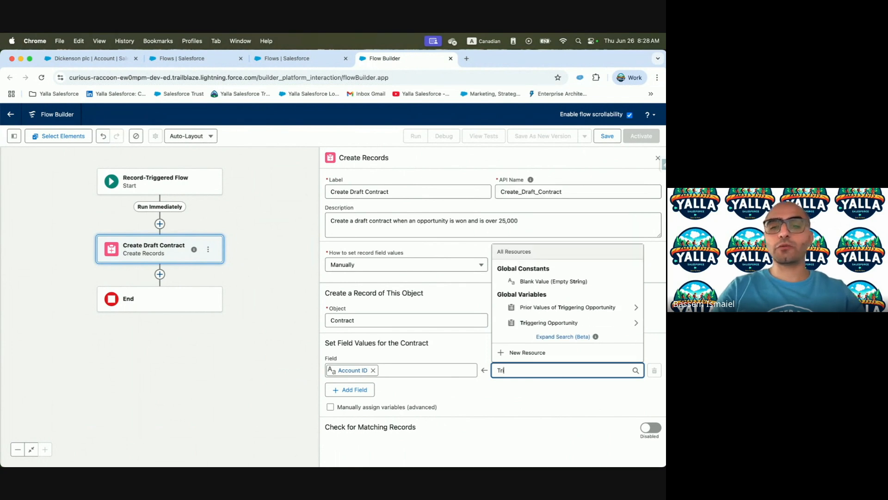
left_click(563, 323)
type("Accoun")
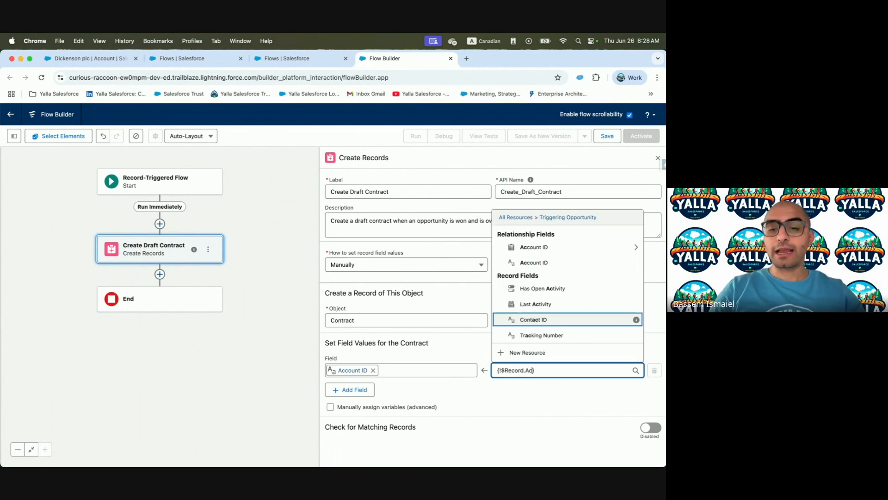
left_click(551, 333)
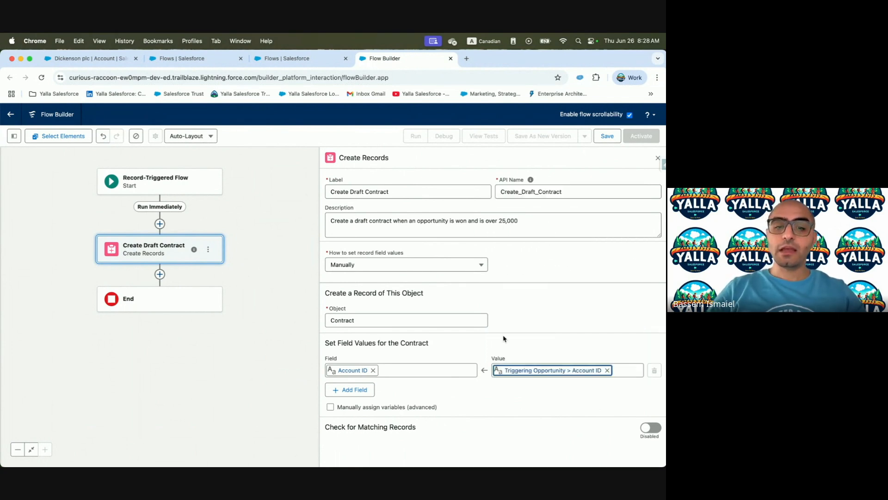
Add a second field assignment to the contract, setting Status to Draft.
left_click(351, 390)
left_click(376, 398)
type("stat")
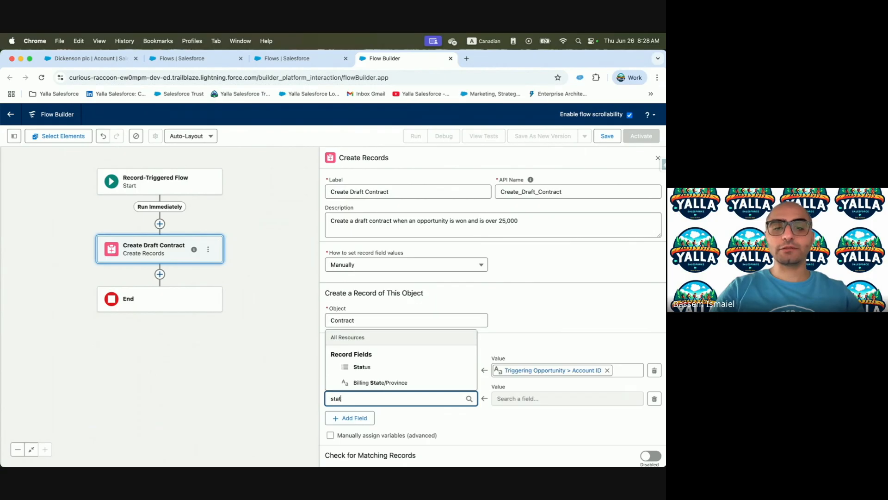
left_click(360, 365)
left_click(538, 398)
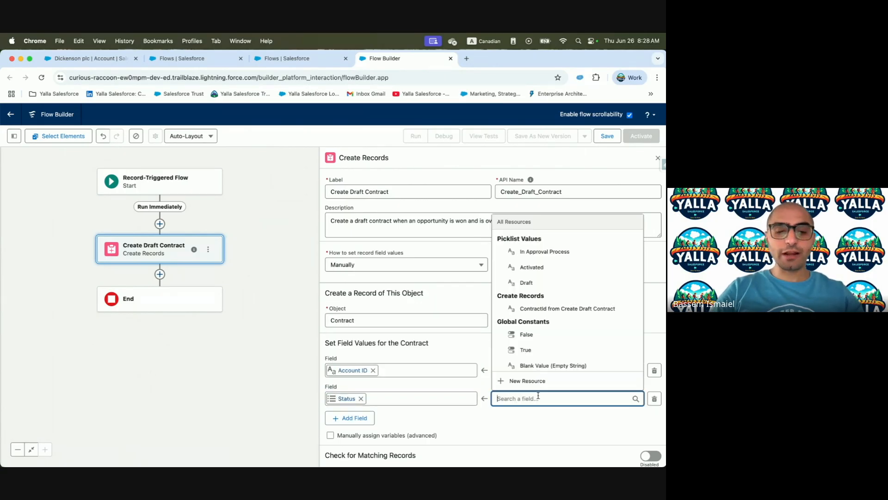
type("Dra")
left_click(527, 327)
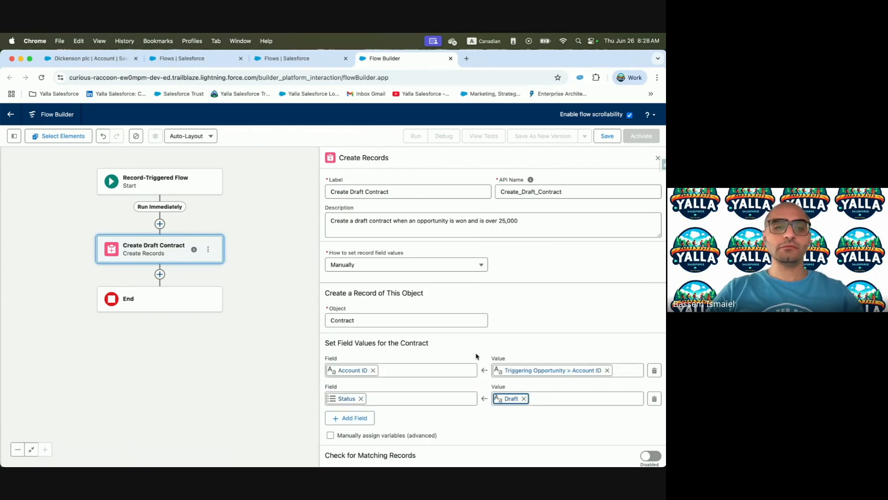
Copy the flow label Closed Won Opportunities from Trailhead, and save the flow with that text as both label and description.
key("ctrl+Left")
scroll(131, 350, "down", 5)
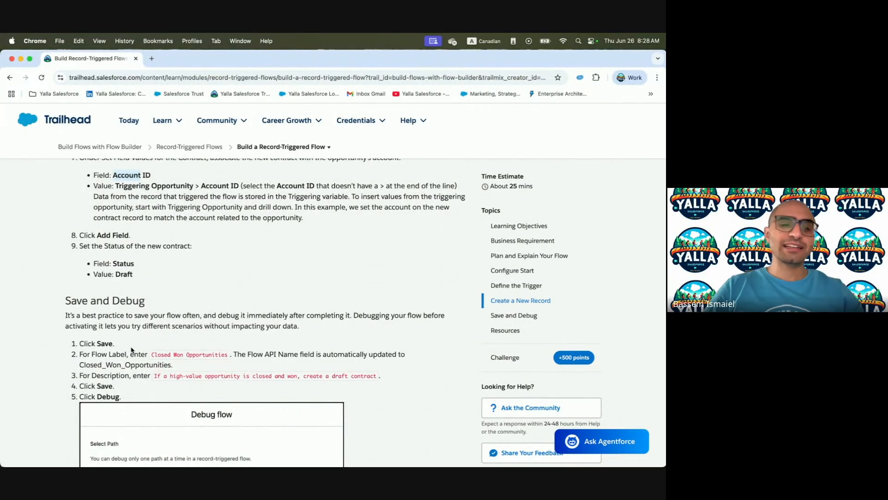
left_click_drag(152, 355, 231, 355)
key("super+c")
key("ctrl+Right")
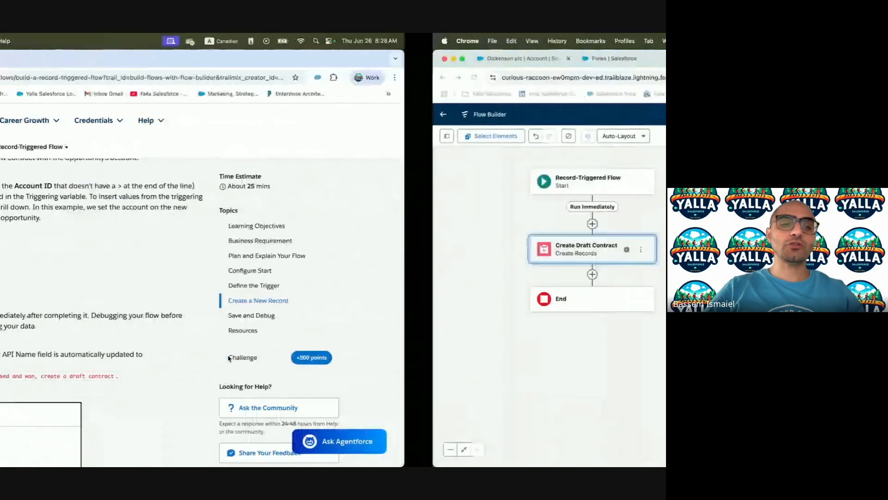
left_click(606, 136)
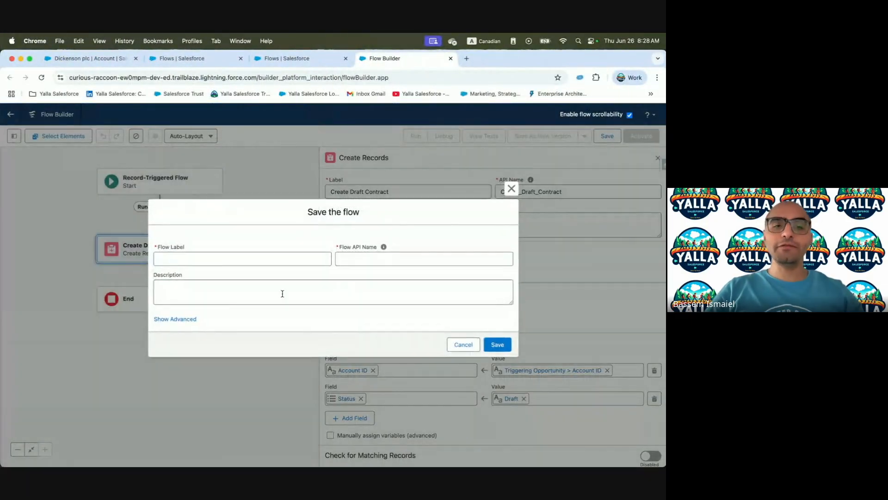
left_click(221, 253)
key("super+v")
left_click(373, 258)
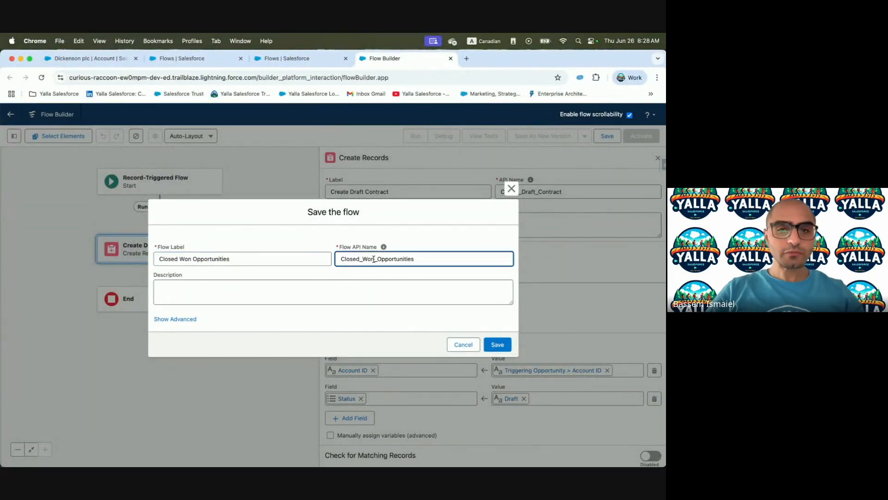
left_click(358, 297)
key("super+v")
left_click(498, 344)
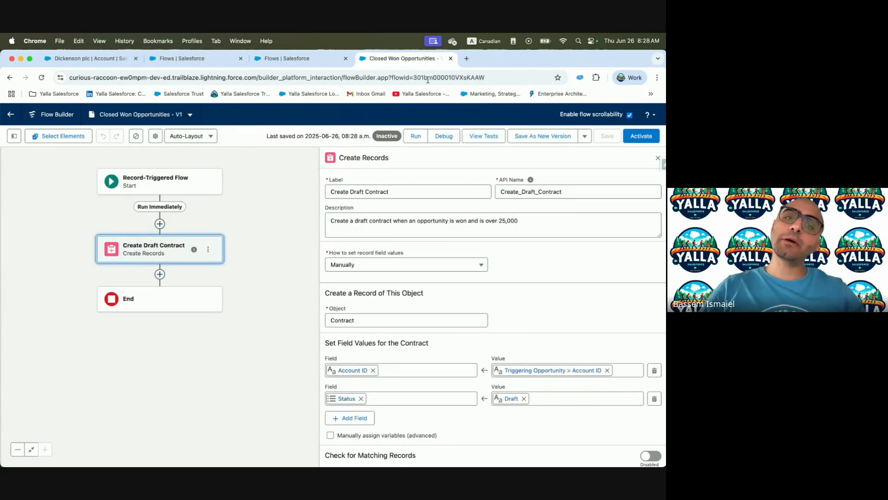
Start debugging the flow, skip the start condition requirements, and keep Run Immediately as the debug path, checking against Trailhead's debug example.
left_click(444, 136)
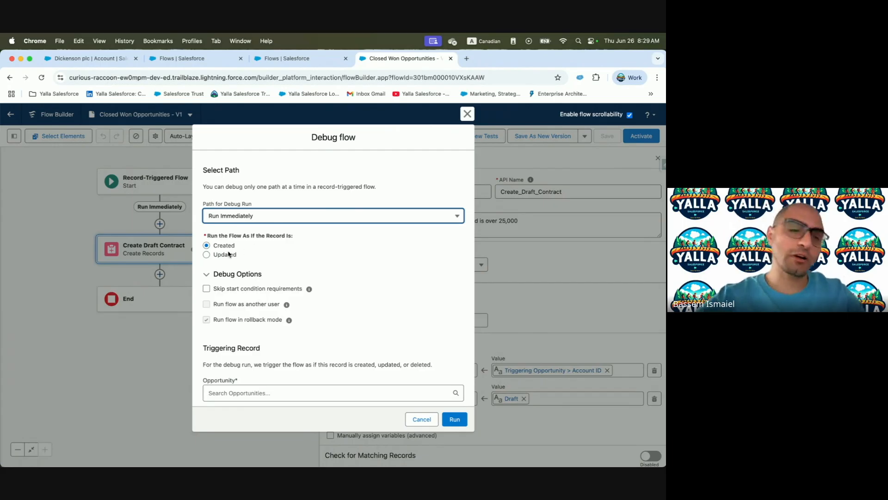
left_click(254, 289)
key("ctrl+Left")
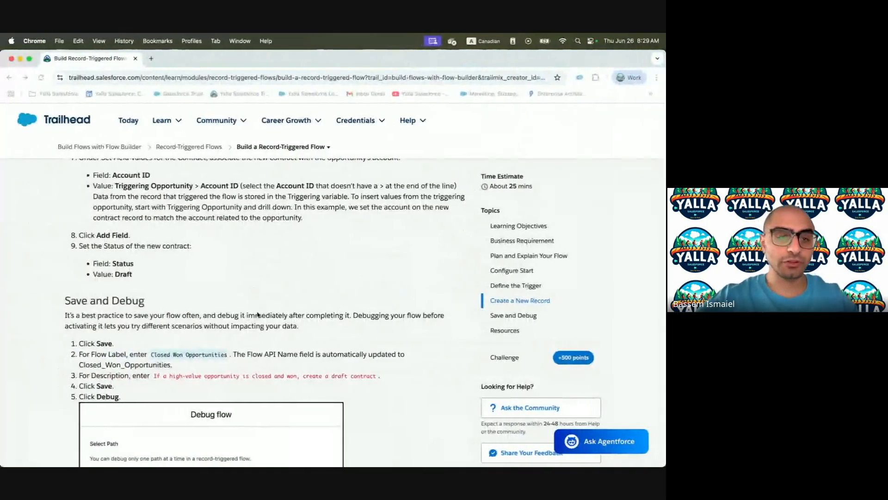
scroll(258, 334, "down", 2)
scroll(258, 335, "down", 3)
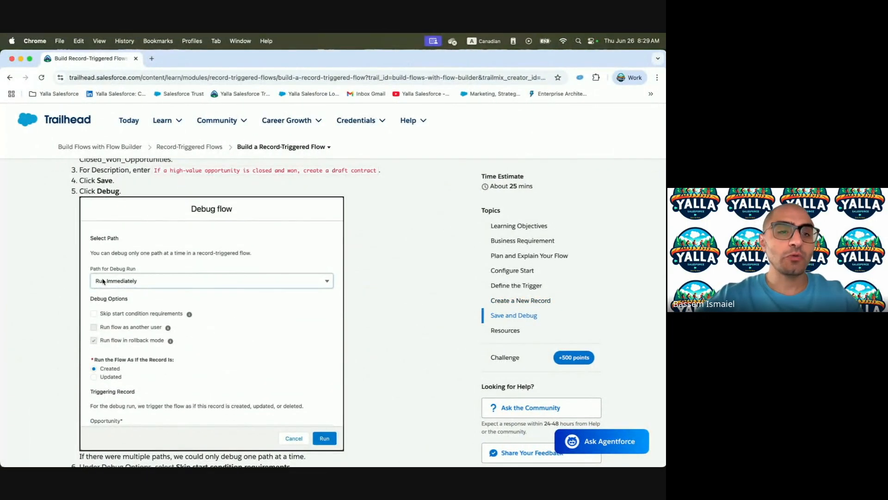
scroll(228, 290, "down", 1)
key("ctrl+Right")
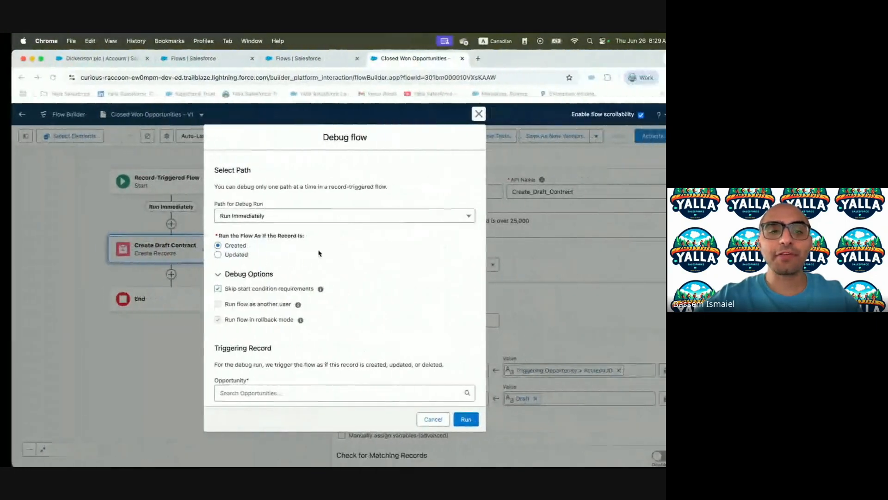
left_click(264, 217)
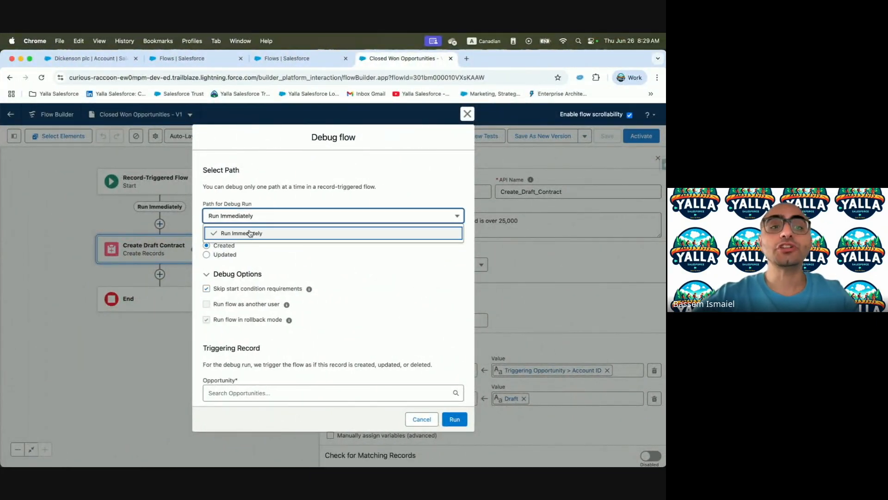
left_click(250, 233)
Copy the example opportunity name Grand Hotels Emergency from Trailhead's debug instructions and return to the flow's debug setup.
key("ctrl+Left")
scroll(280, 361, "down", 2)
scroll(281, 361, "down", 5)
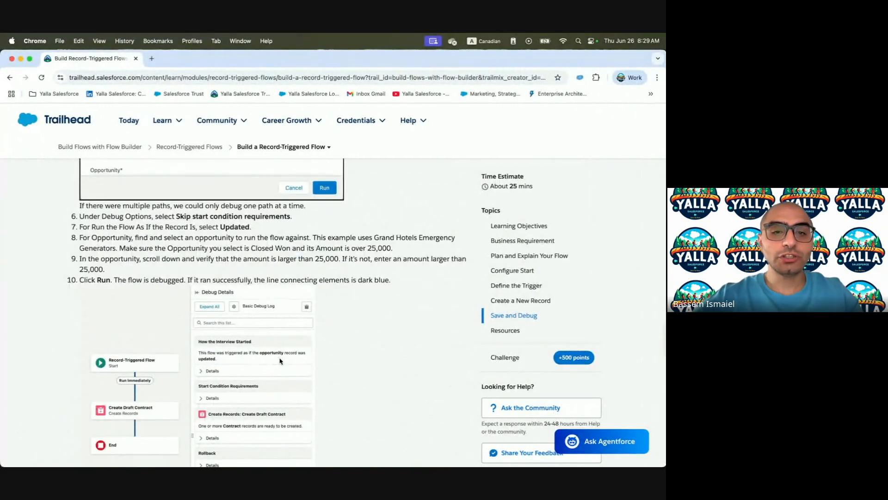
left_click_drag(375, 237, 453, 237)
key("ctrl+Right")
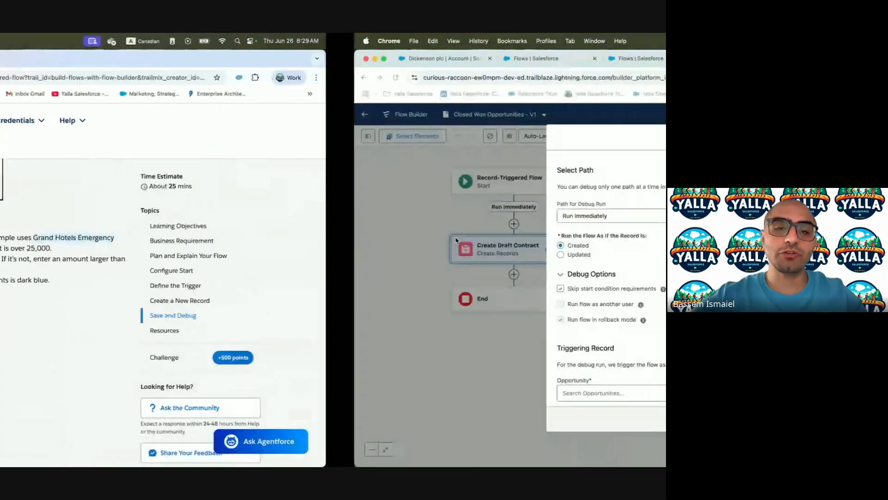
Set Grand Hotels Emergency Generators as the triggering opportunity and run the flow debug.
left_click(293, 393)
key("super+v")
scroll(336, 327, "down", 5)
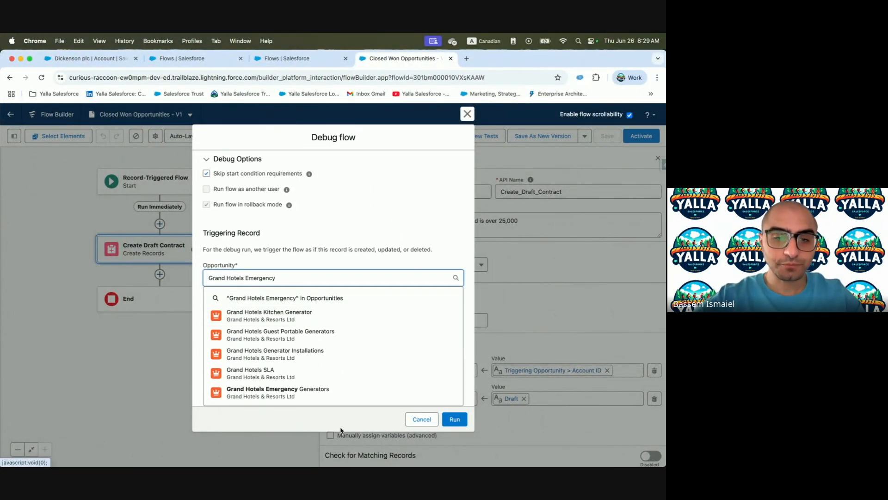
left_click(305, 393)
left_click(454, 420)
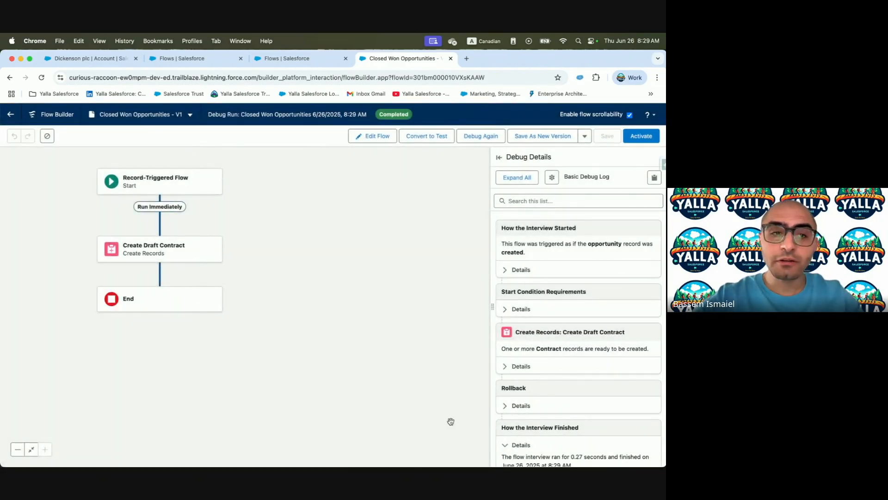
Review in the debug details how the interview started and how the start condition requirements were handled.
scroll(620, 278, "down", 1)
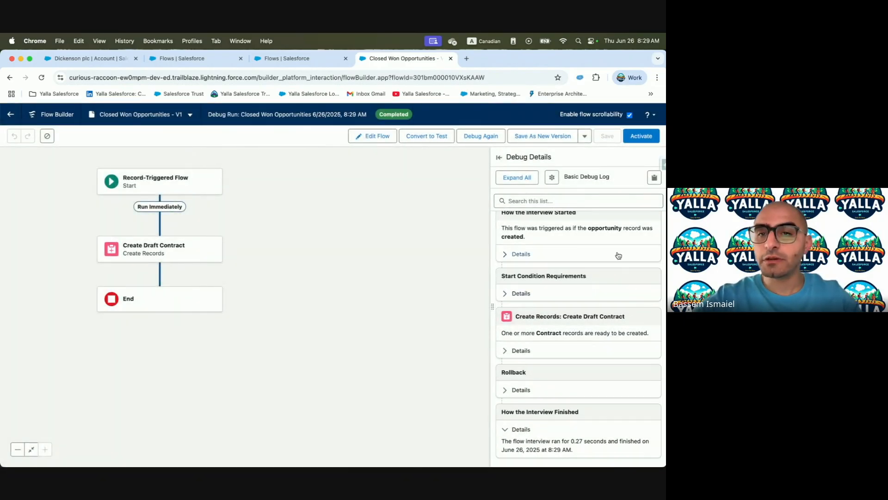
scroll(565, 264, "up", 1)
left_click_drag(498, 244, 644, 249)
left_click(517, 308)
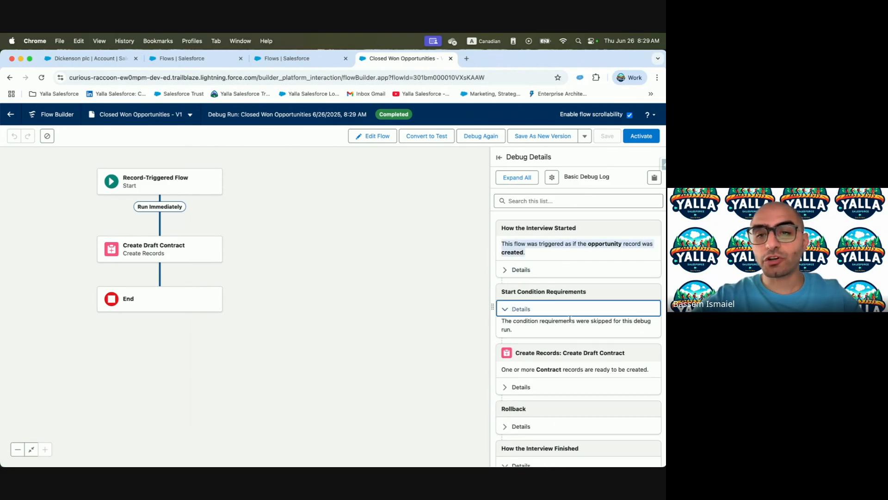
scroll(570, 318, "down", 2)
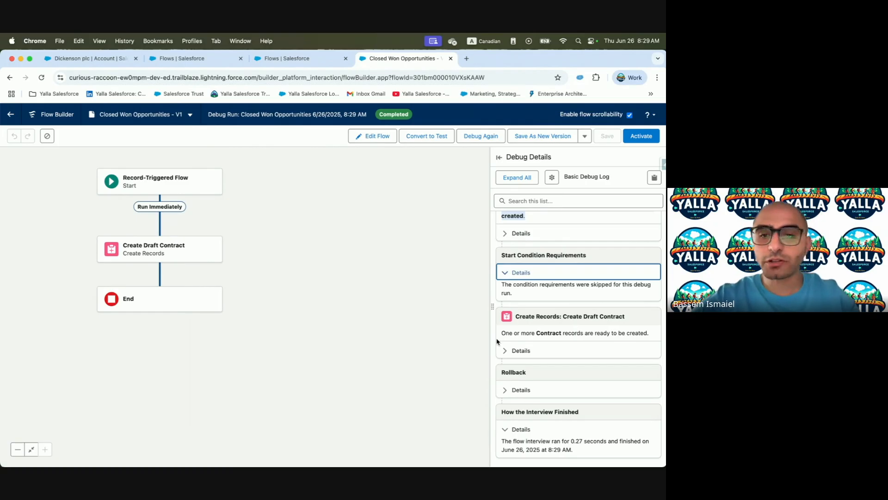
Examine the Create Draft Contract details for the account, status and result, and expand the Rollback details.
left_click_drag(509, 336, 637, 338)
left_click(517, 350)
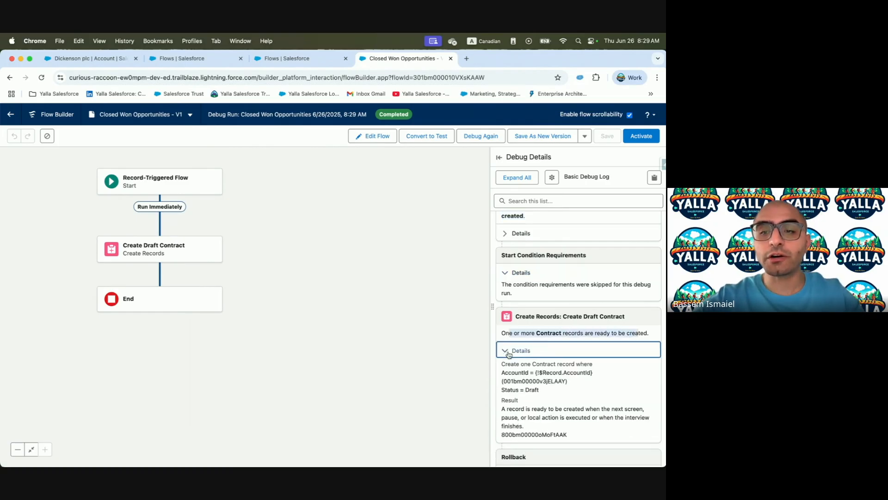
scroll(610, 348, "down", 4)
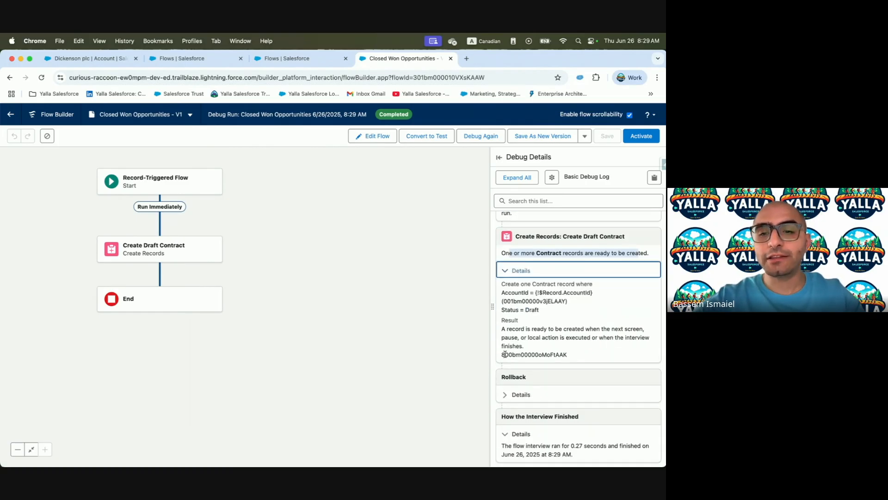
left_click_drag(502, 354, 607, 358)
scroll(608, 358, "down", 1)
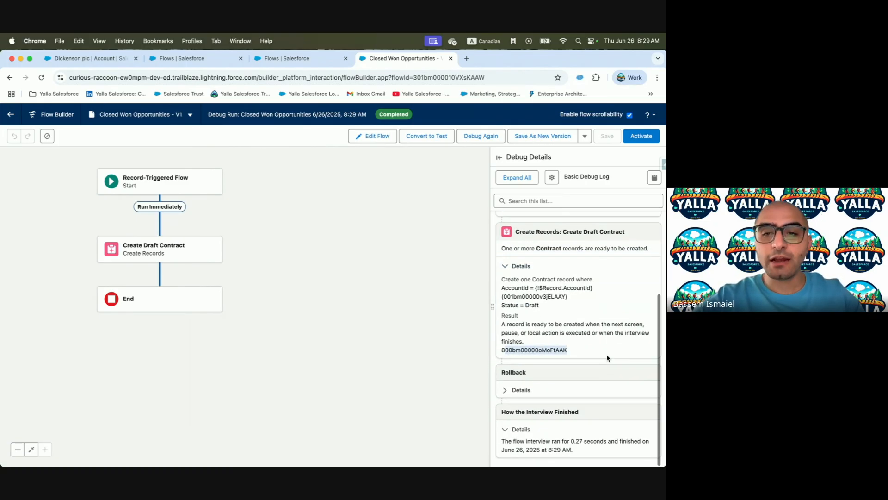
double_click(534, 294)
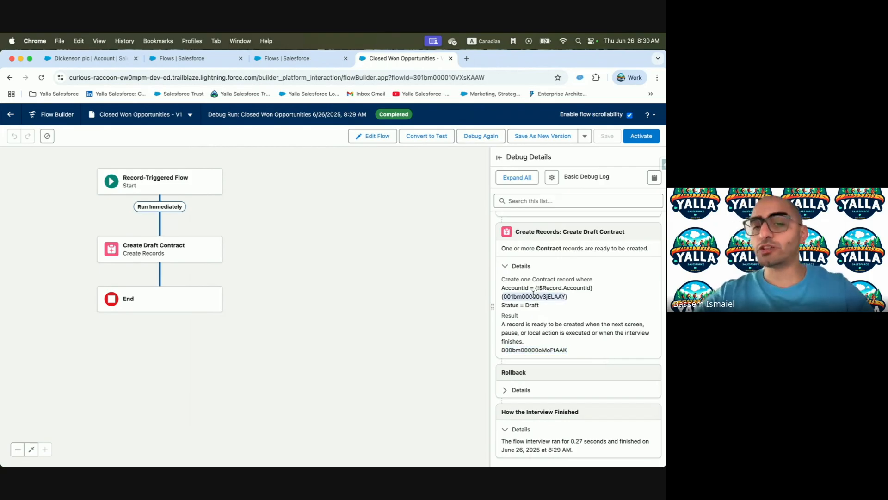
double_click(531, 306)
left_click(517, 390)
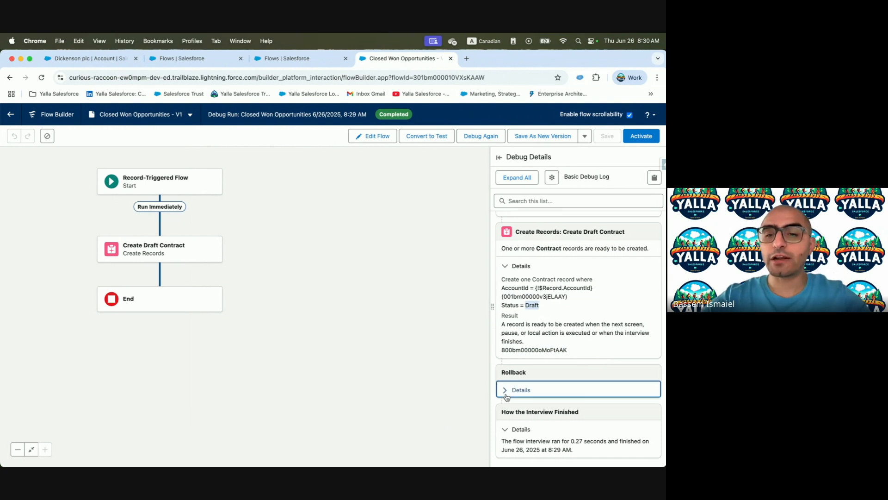
left_click_drag(511, 402, 639, 410)
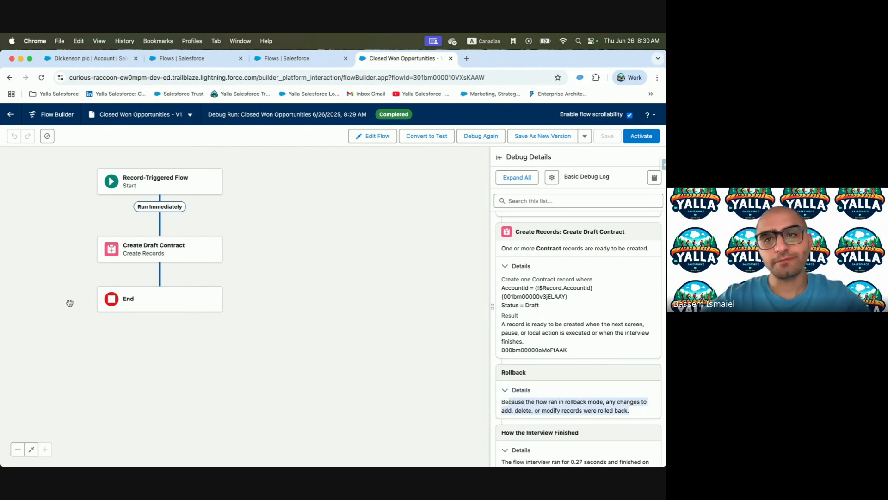
Activate the flow, and search Salesforce for Grand Hotels Emergency to open the Grand Hotels Emergency Generators opportunity.
left_click(632, 139)
left_click(95, 59)
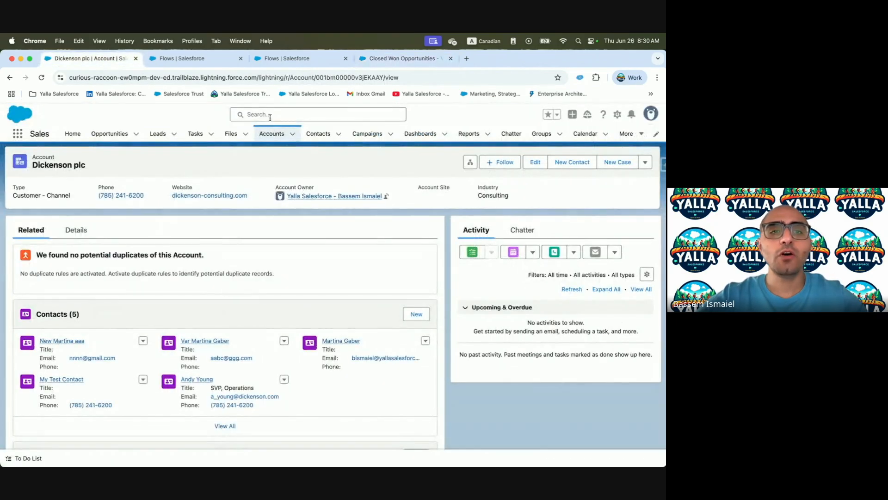
left_click(254, 116)
type("Grand Hotels Emergency")
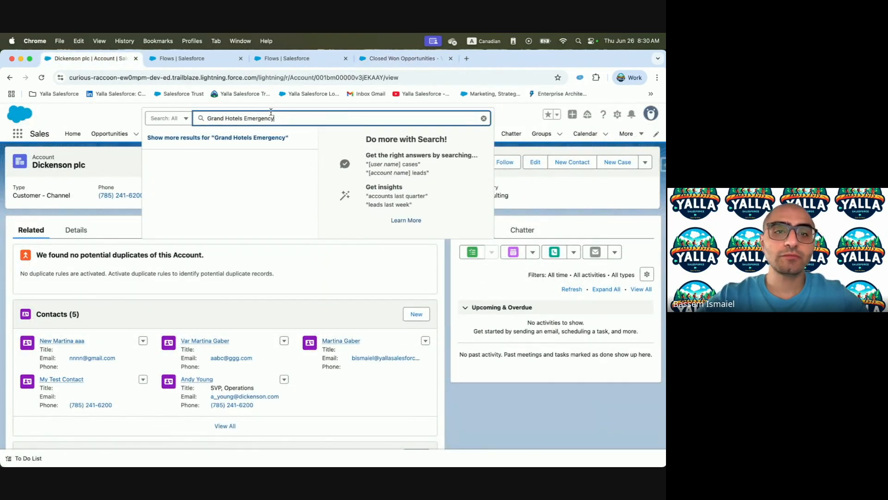
key("Return")
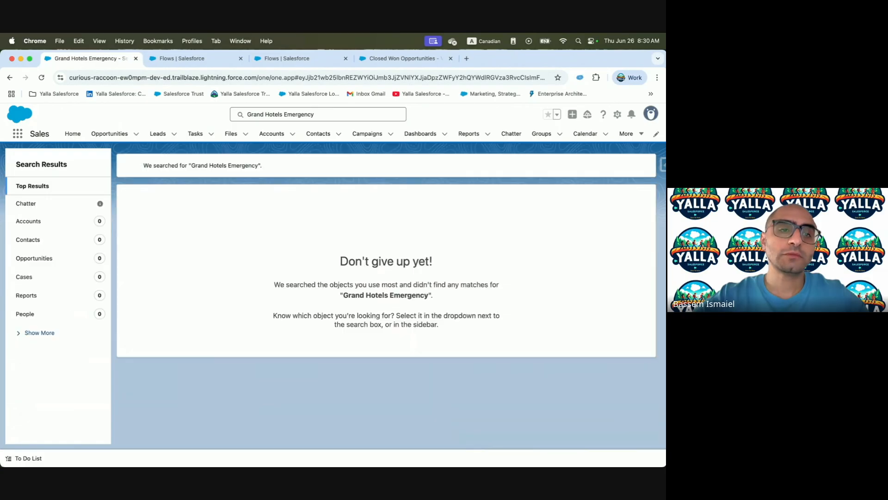
left_click(258, 117)
left_click(204, 141)
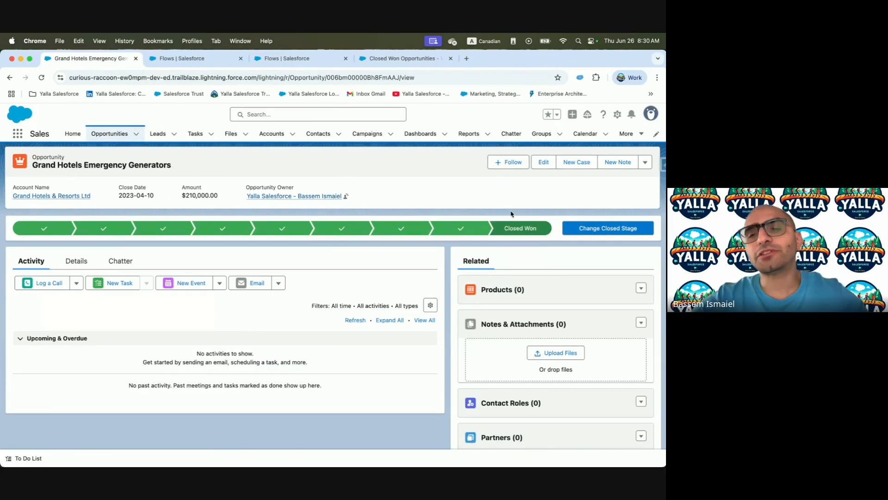
Move the opportunity's stage back to Negotiation/Review and close it again as Closed Won.
left_click(461, 229)
left_click(633, 229)
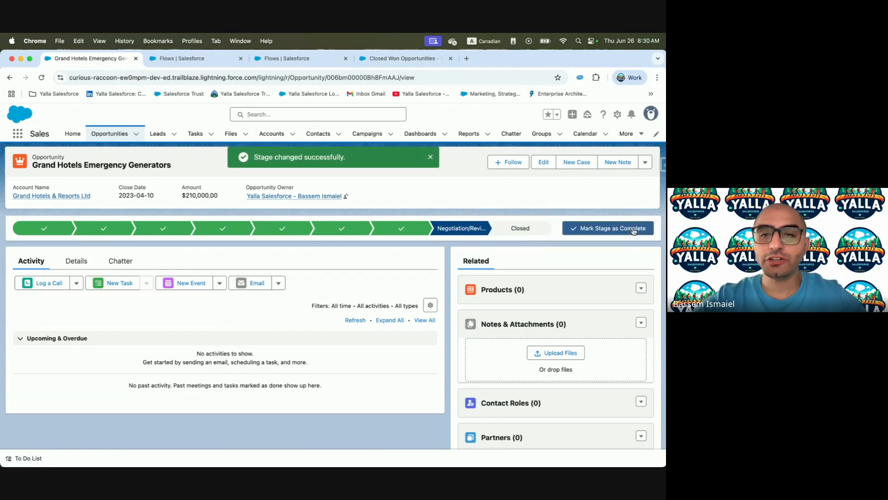
left_click(522, 229)
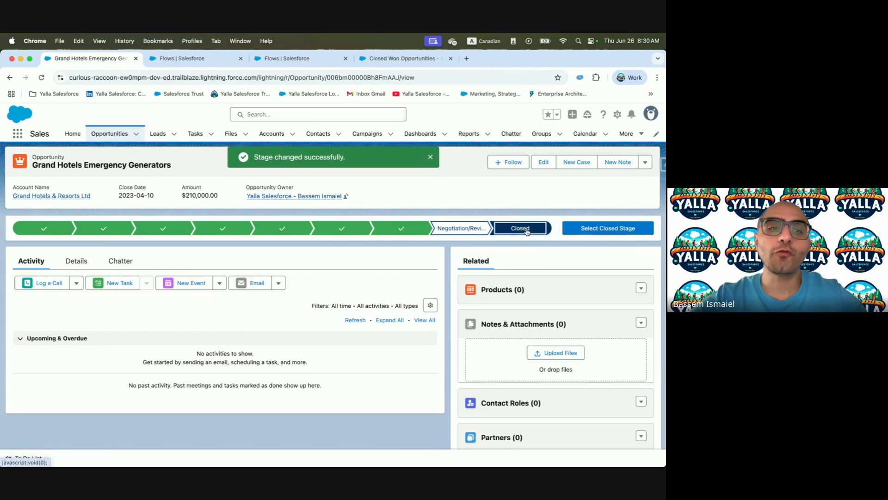
left_click(629, 229)
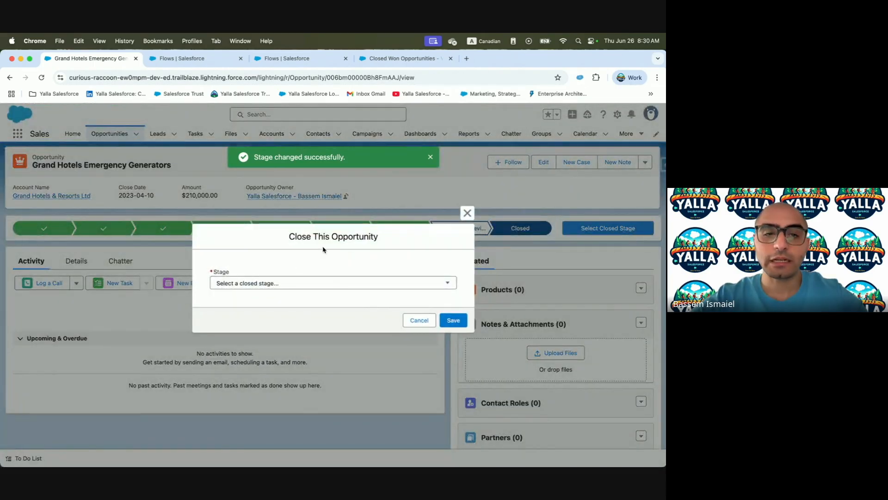
left_click(280, 282)
left_click(271, 292)
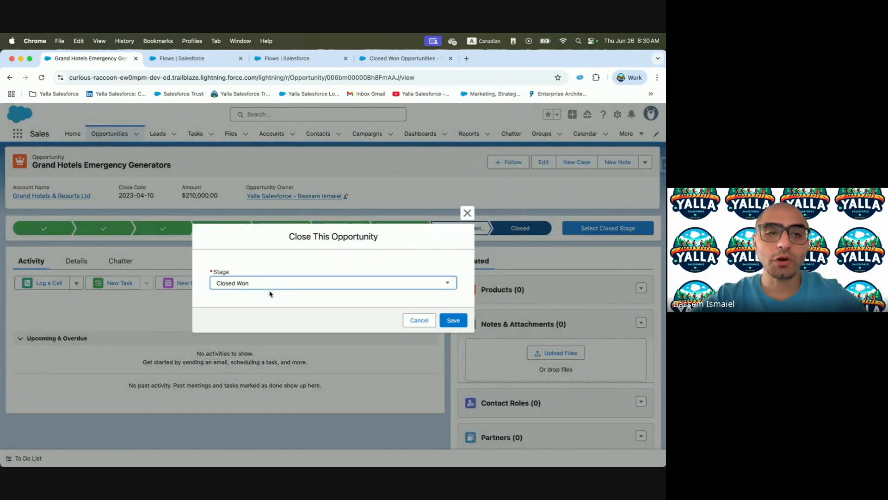
left_click(448, 321)
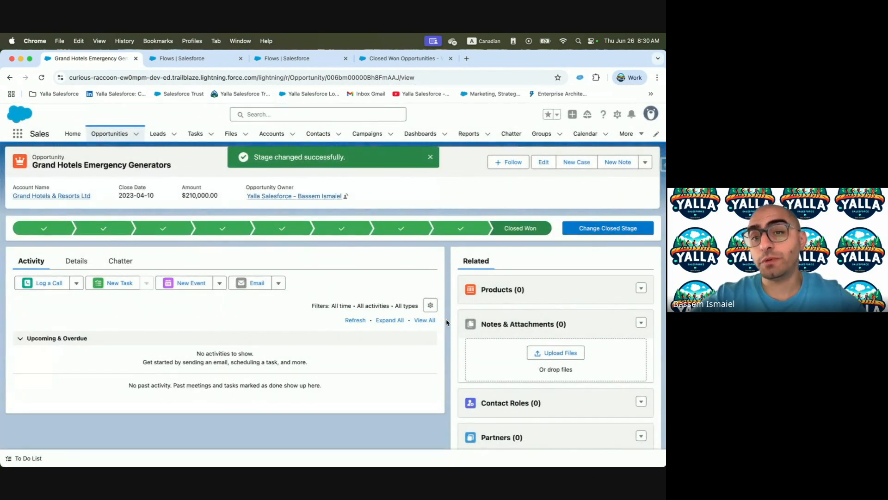
Duplicate the opportunity's browser tab and open Salesforce Inspector's Data Export in the copy.
left_click(662, 165)
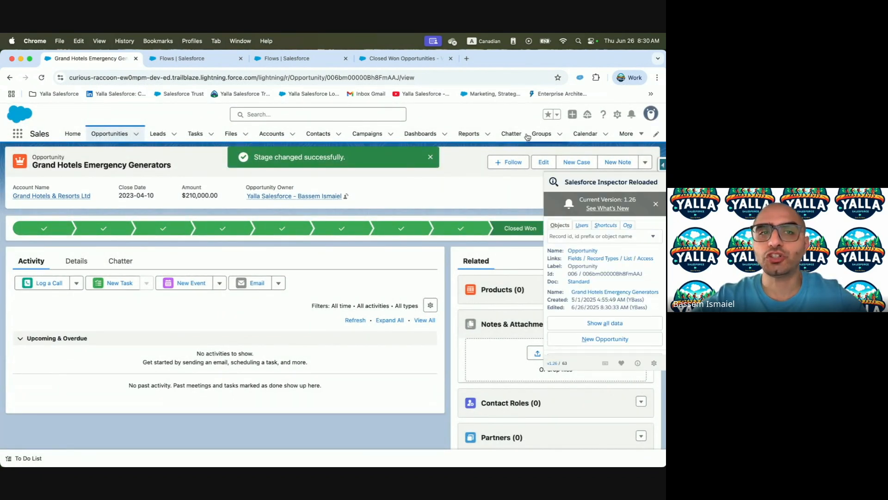
right_click(116, 64)
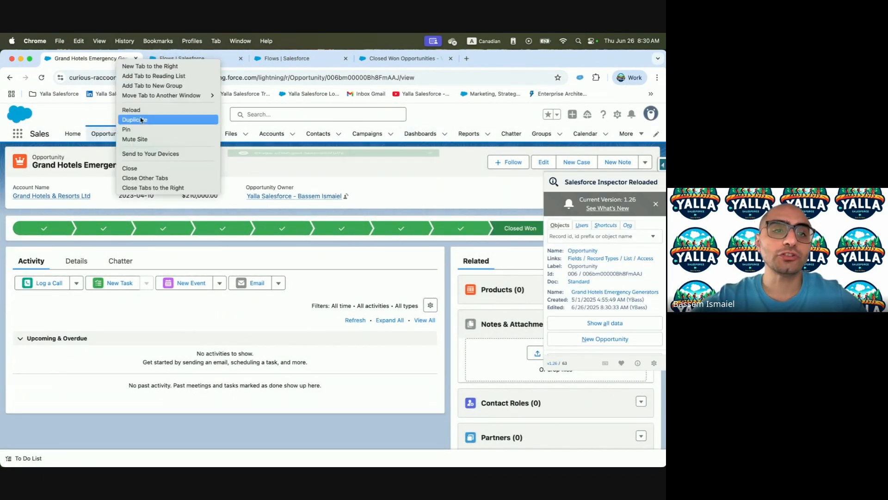
left_click(141, 121)
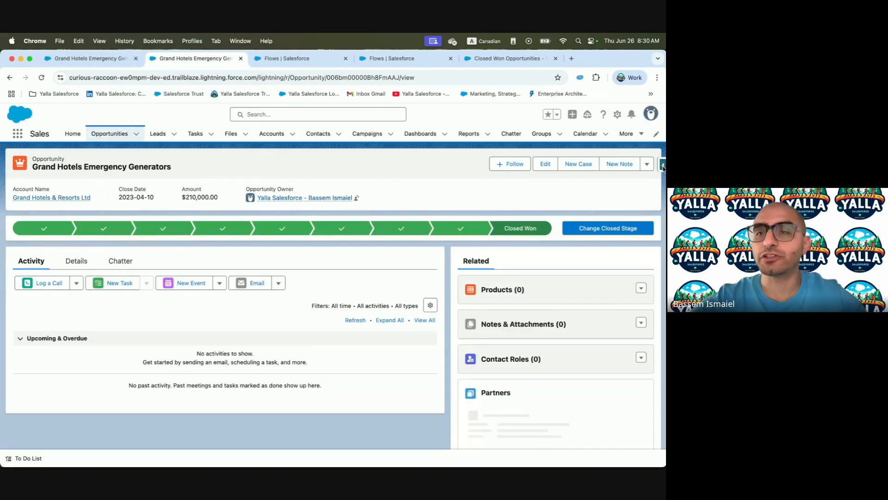
left_click(662, 165)
scroll(617, 327, "down", 3)
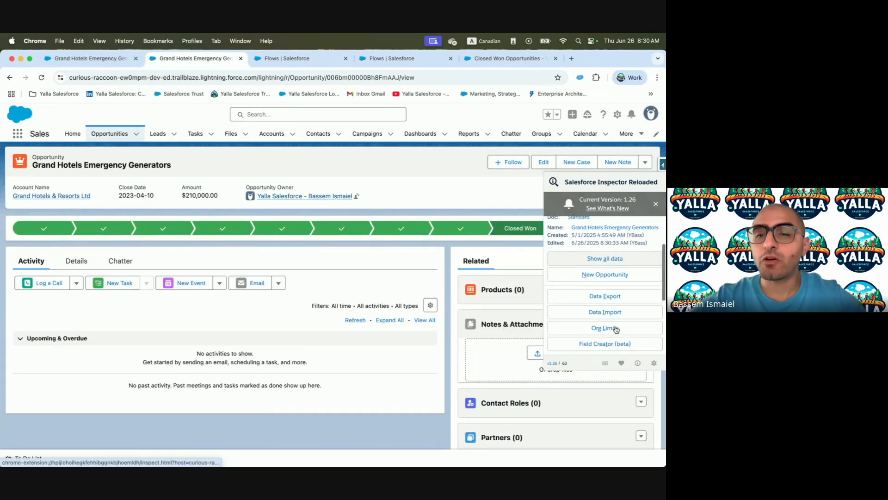
left_click(611, 296)
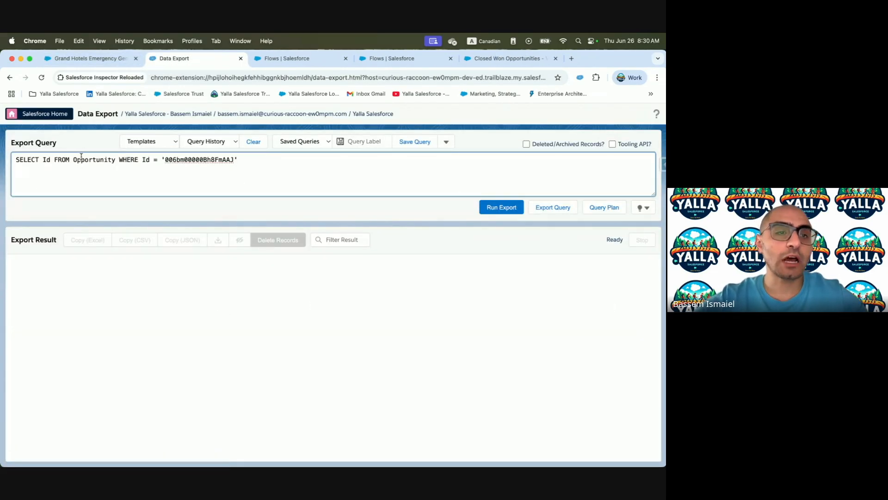
Run the query SELECT Id FROM Contract Where CreatedDate = today and open the returned contract record in Salesforce.
left_click_drag(74, 159, 245, 159)
type("Contra")
left_click(19, 222)
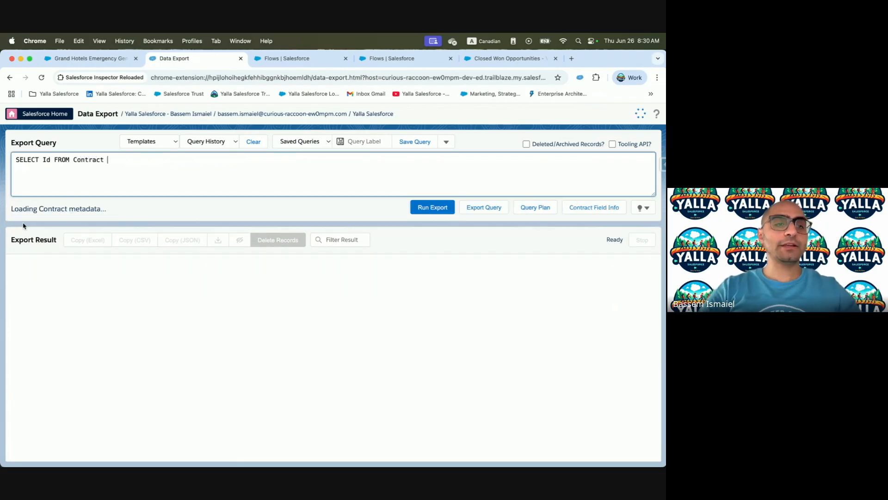
type("Where created")
left_click(127, 221)
type("= t")
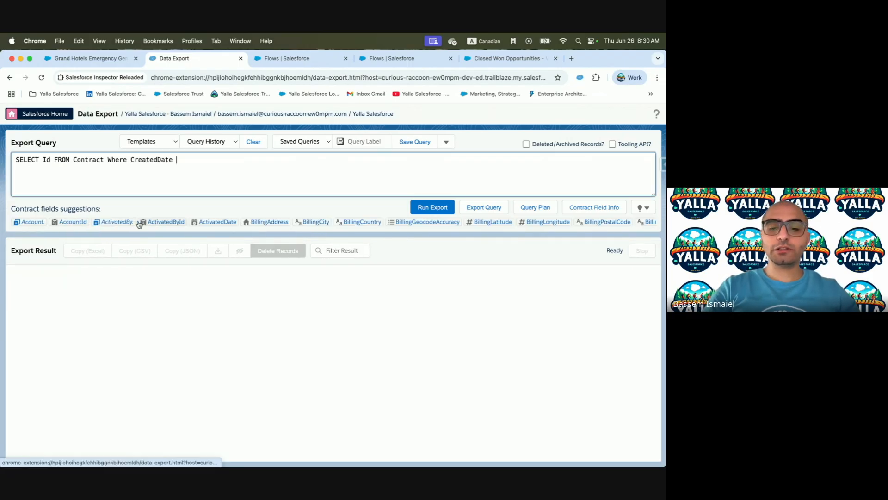
type("od")
key("BackSpace")
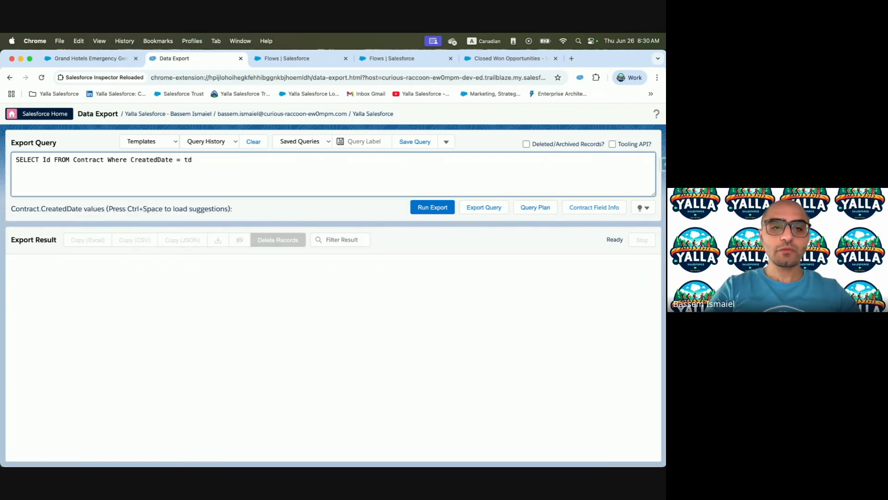
type("day")
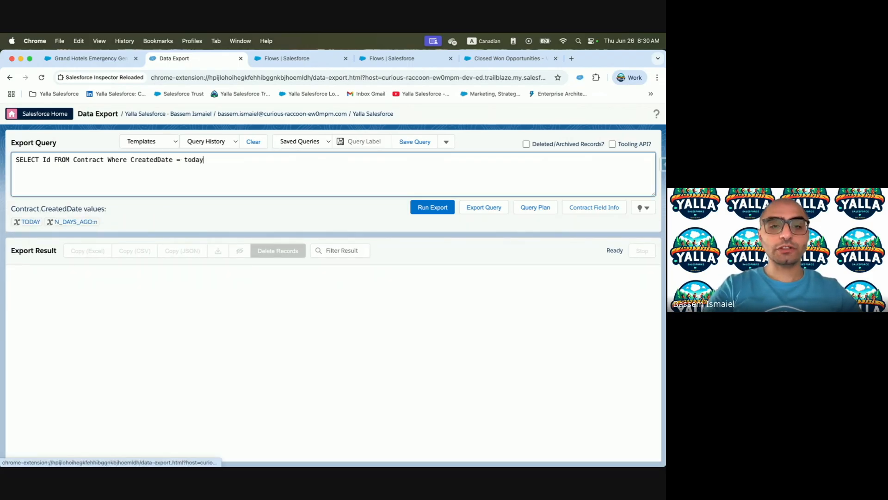
left_click(419, 211)
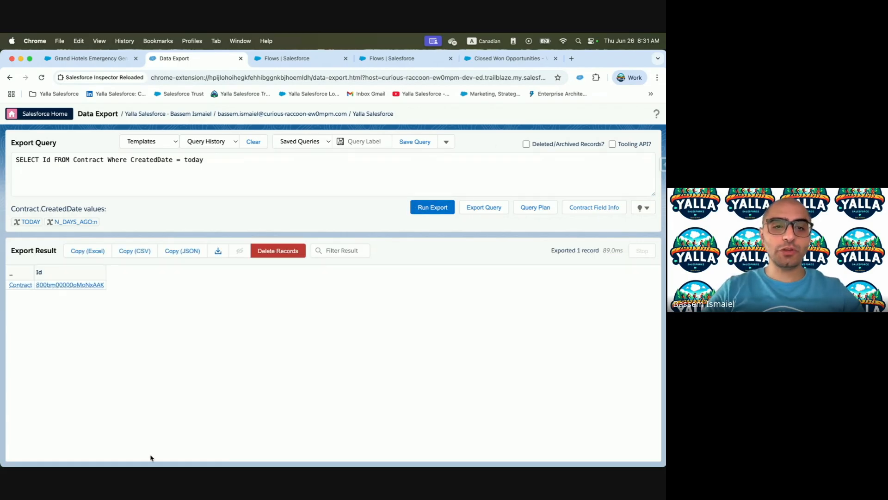
left_click(60, 285)
left_click(92, 329)
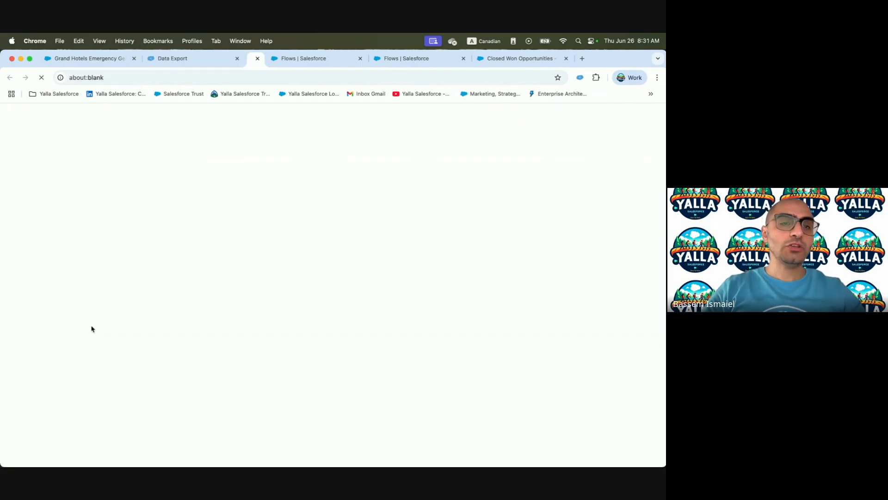
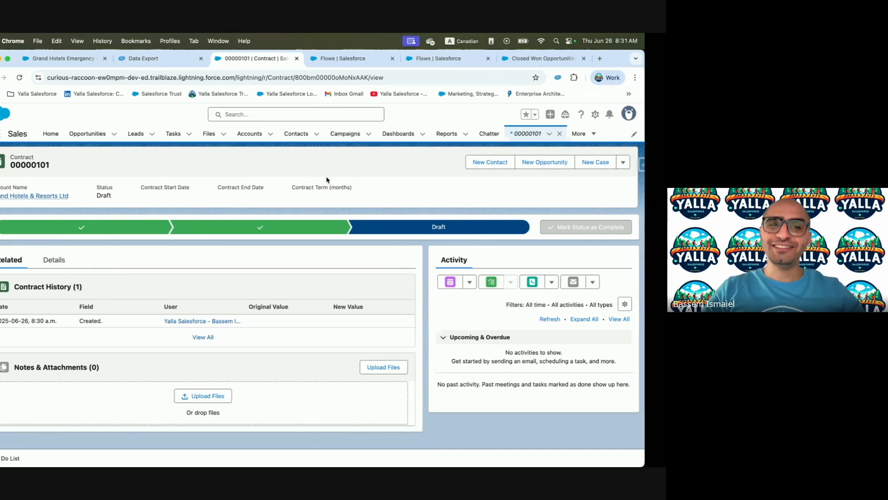
Read the Trailhead hands-on challenge's description and its requirements for the record-triggered flow.
key("ctrl+Left")
scroll(191, 327, "down", 12)
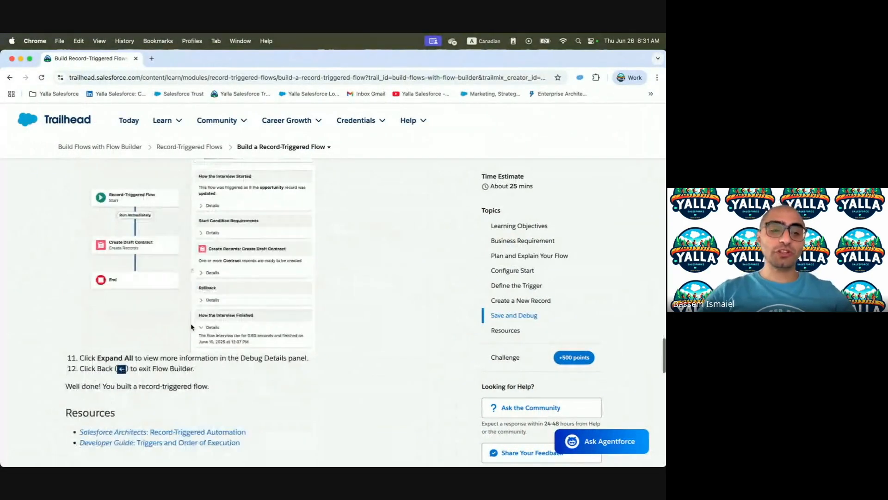
scroll(191, 327, "down", 2)
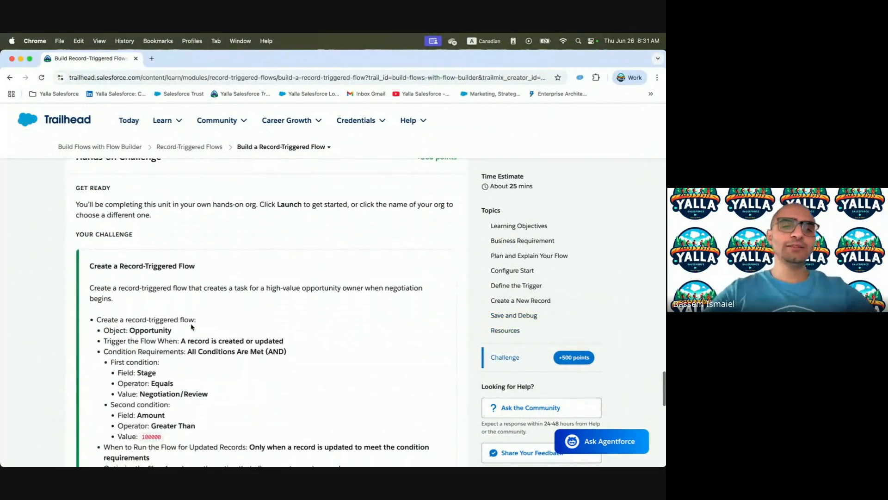
scroll(191, 326, "up", 2)
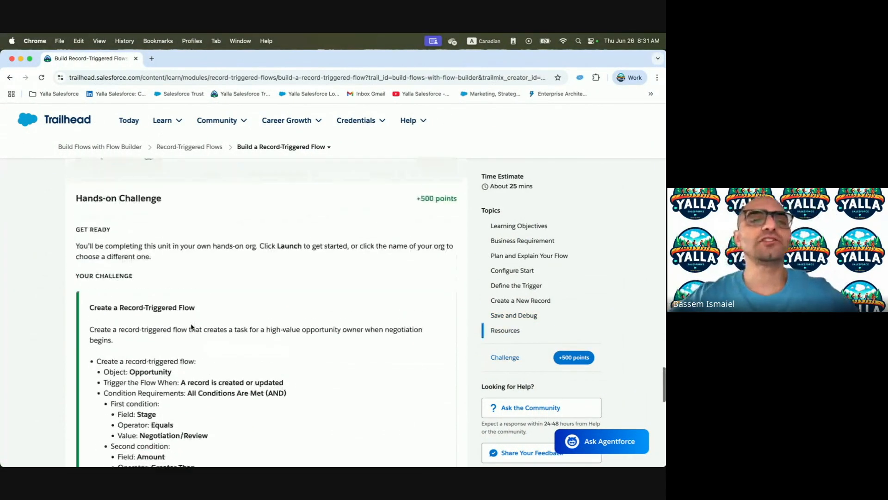
scroll(191, 326, "down", 5)
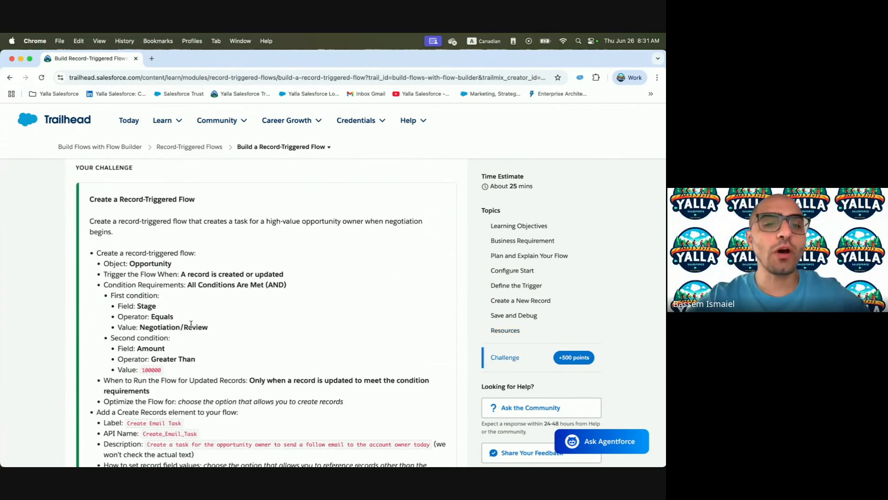
scroll(191, 325, "up", 1)
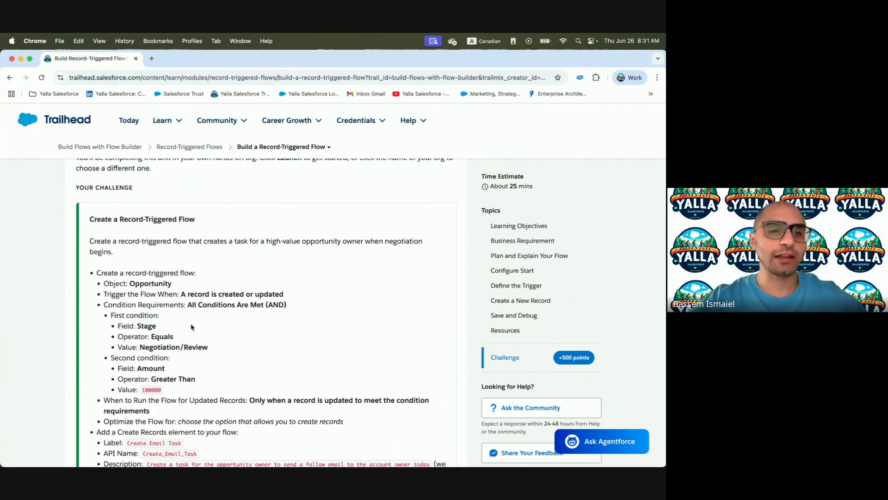
scroll(179, 322, "up", 4)
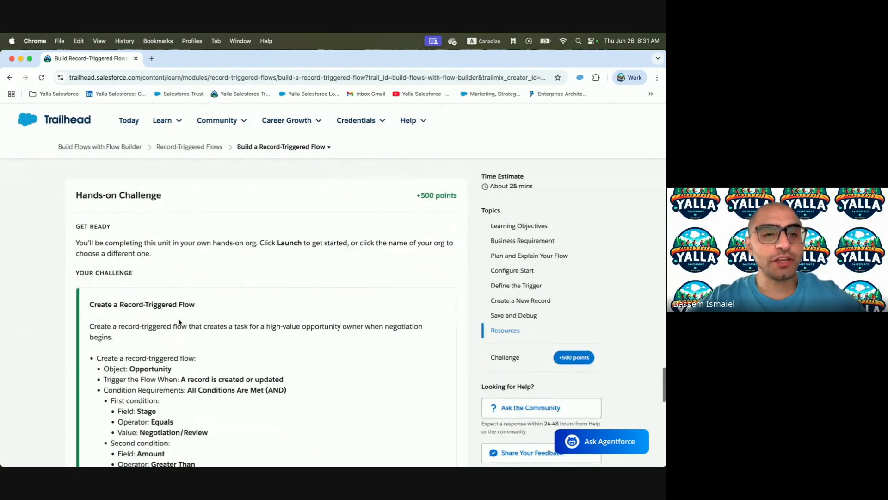
left_click_drag(89, 328, 268, 328)
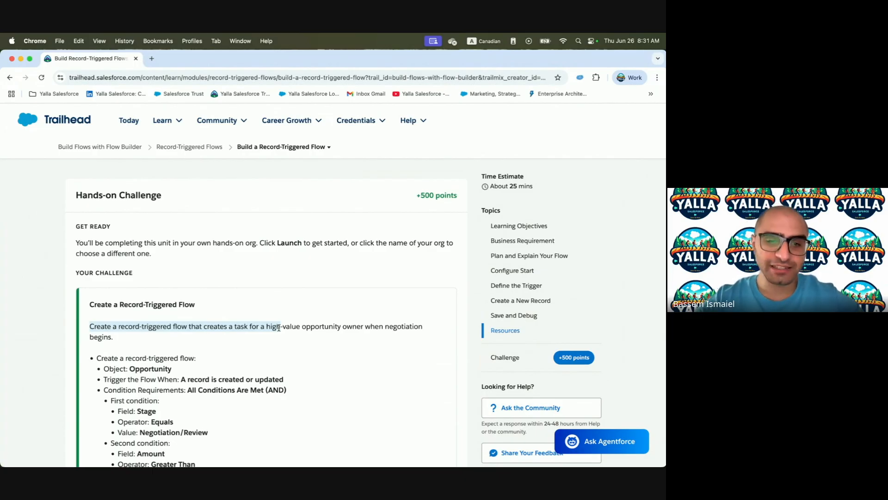
left_click(278, 328)
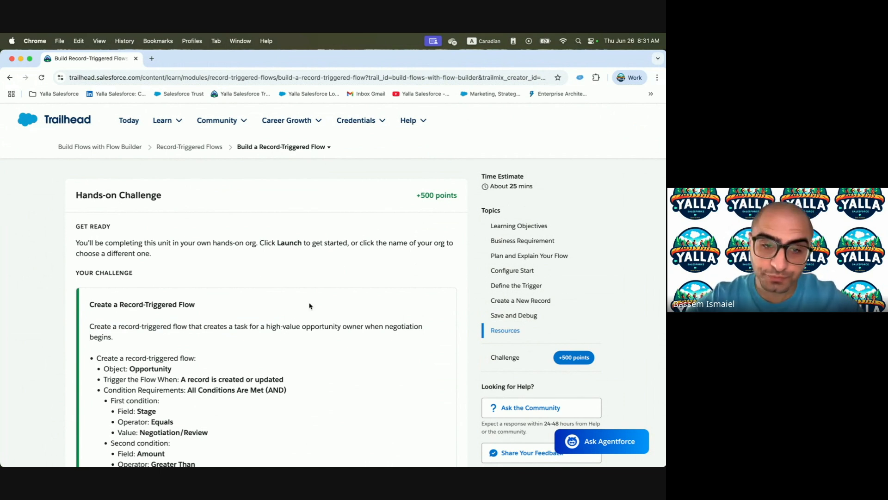
left_click_drag(263, 321, 332, 328)
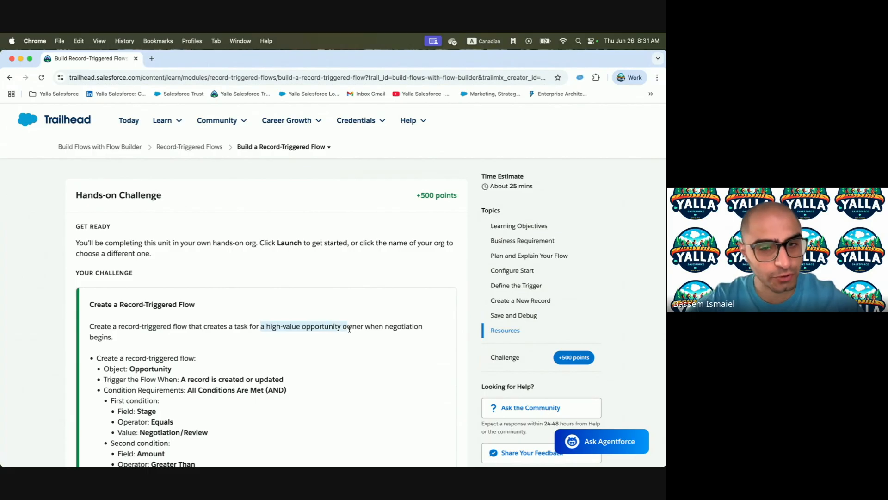
left_click_drag(389, 326, 252, 342)
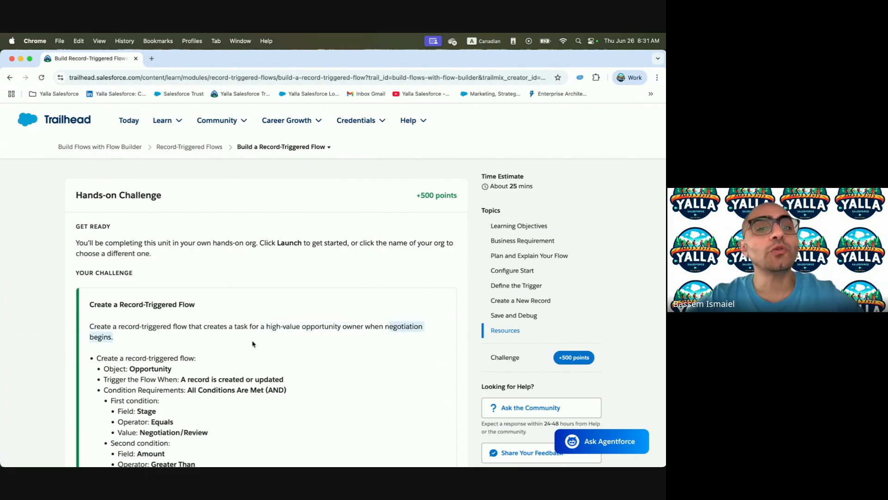
left_click_drag(203, 326, 263, 325)
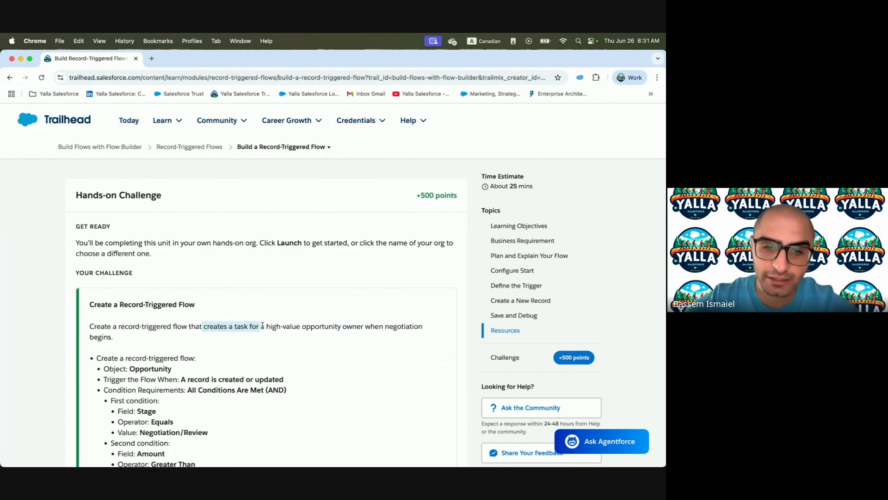
scroll(226, 426, "down", 3)
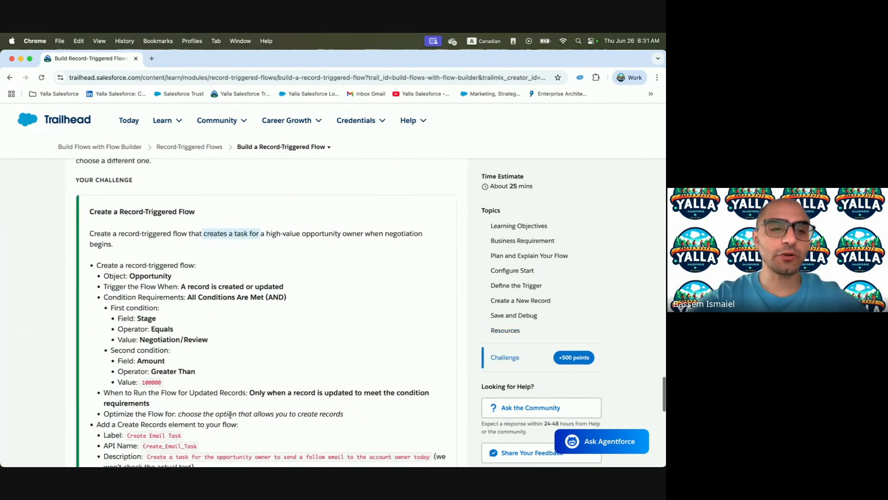
Close the unneeded browser tabs in the Salesforce window and create a new record-triggered flow.
key("ctrl+Right")
left_click(372, 59)
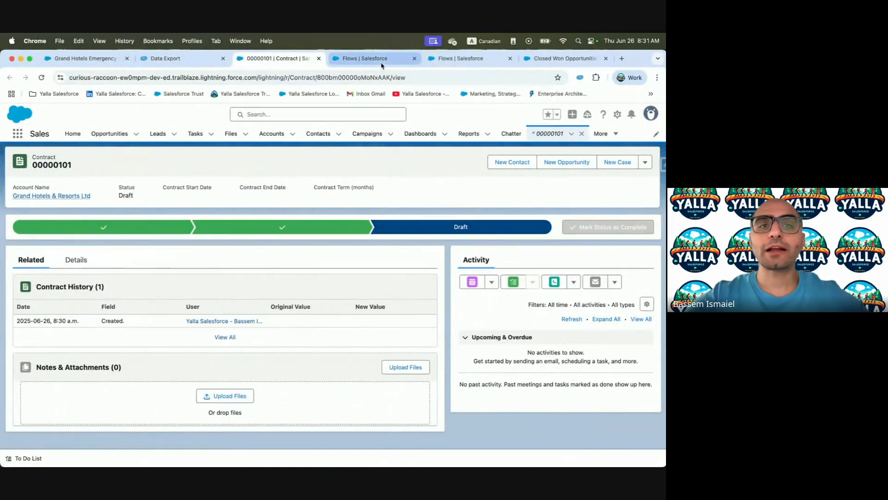
left_click(510, 59)
left_click(511, 59)
left_click(642, 166)
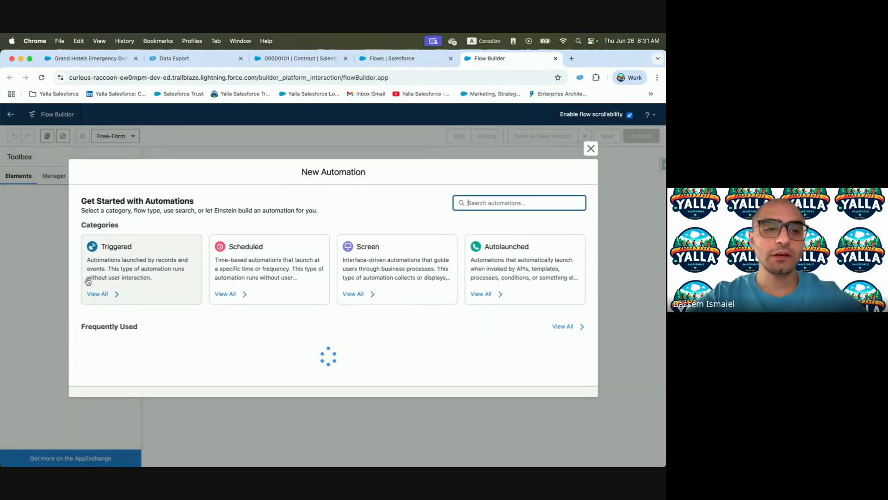
left_click(114, 265)
left_click(154, 268)
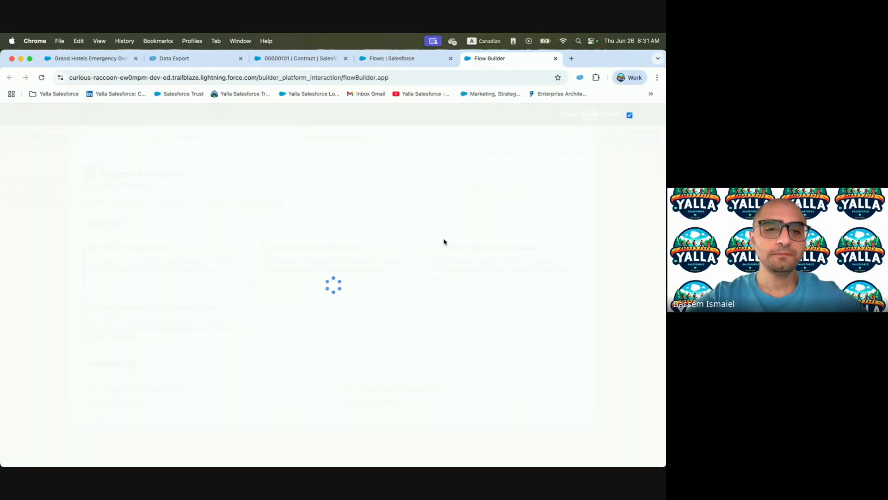
Set the flow's object to Opportunity and trigger it when a record is created or updated, as the challenge specifies.
left_click(323, 224)
type("Opp")
left_click(318, 239)
key("ctrl+Left")
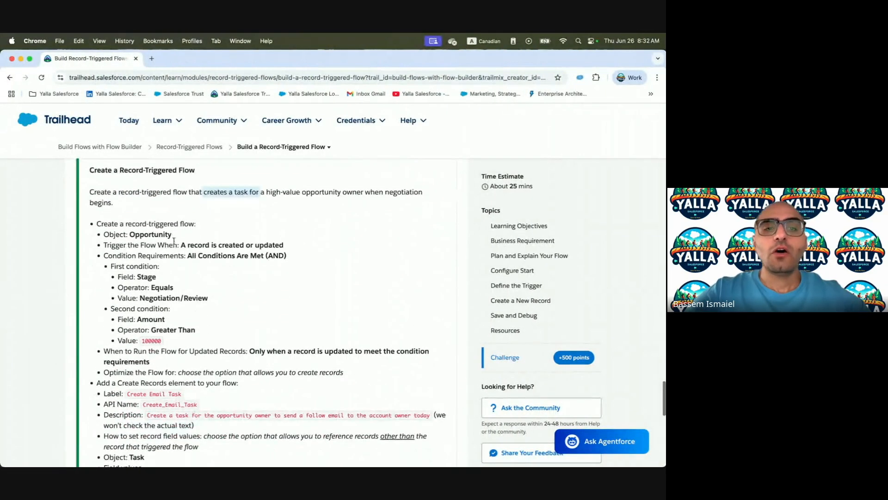
left_click_drag(178, 244, 281, 246)
key("ctrl+Right")
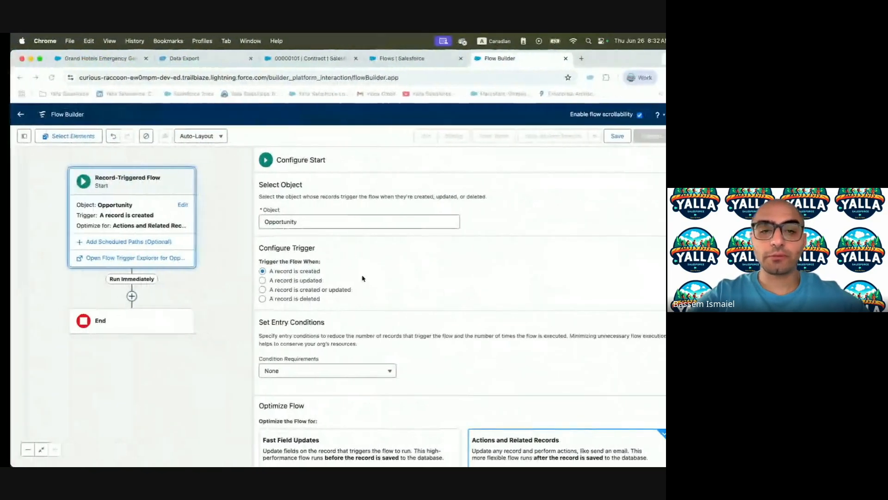
key("ctrl+Left")
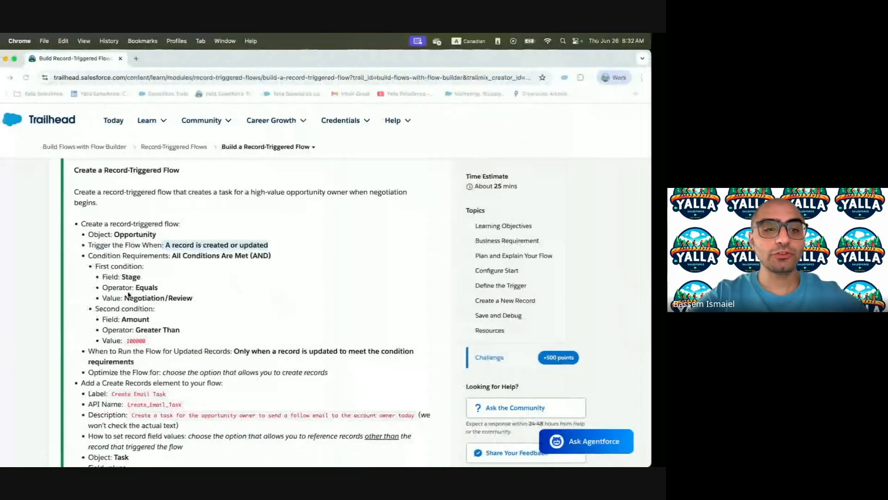
key("ctrl+Right")
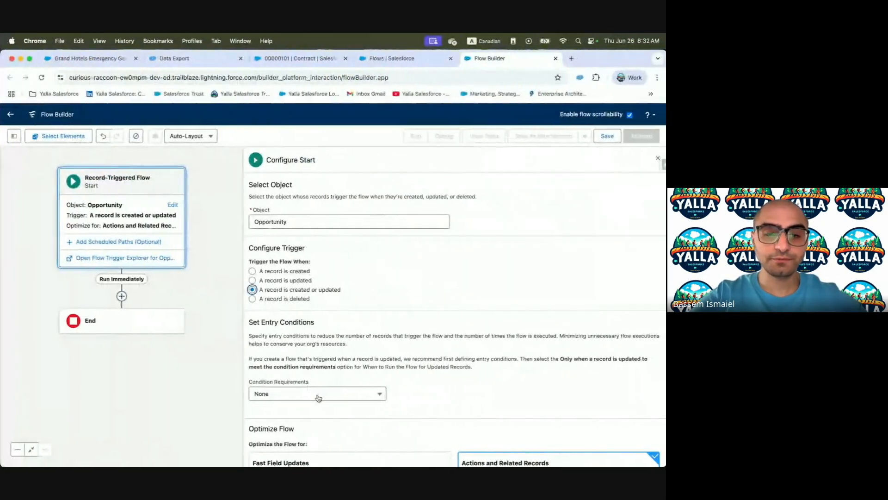
Require all entry conditions to be met (AND), with a first condition of Stage Equals Negotiation/Review.
left_click(315, 393)
left_click(307, 331)
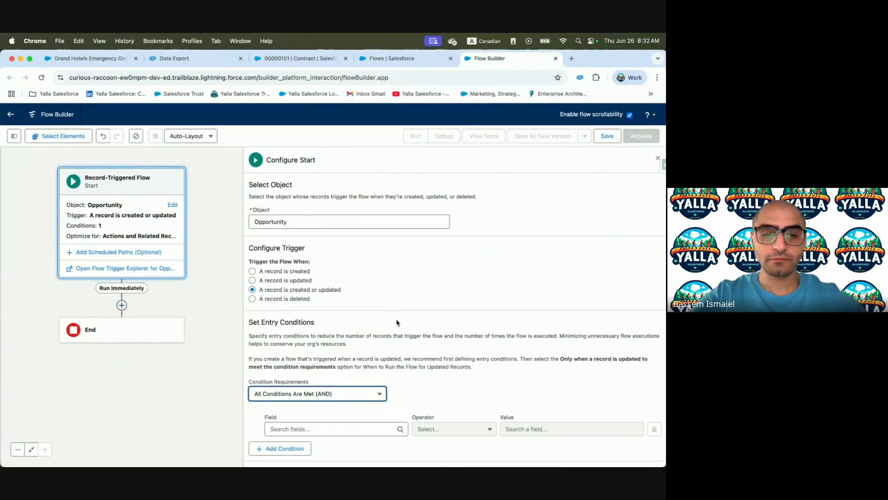
scroll(319, 323, "down", 3)
left_click(337, 327)
type("Stage")
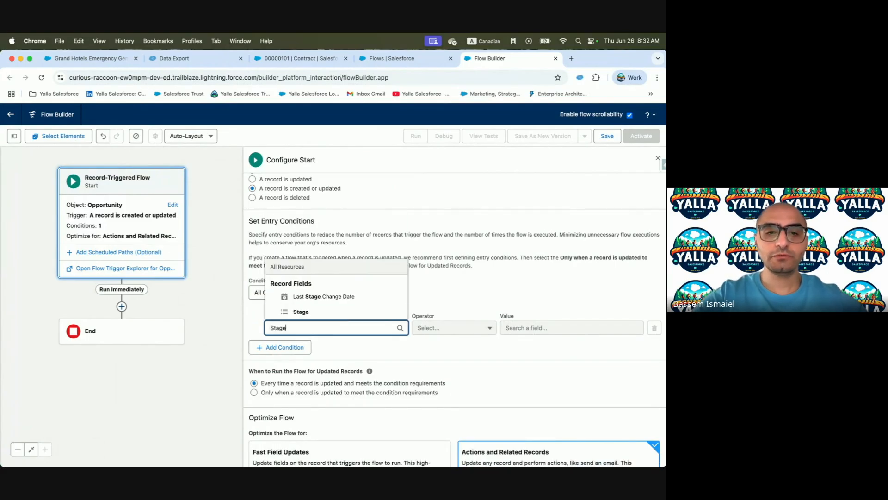
left_click(326, 311)
left_click(574, 328)
type("Neg")
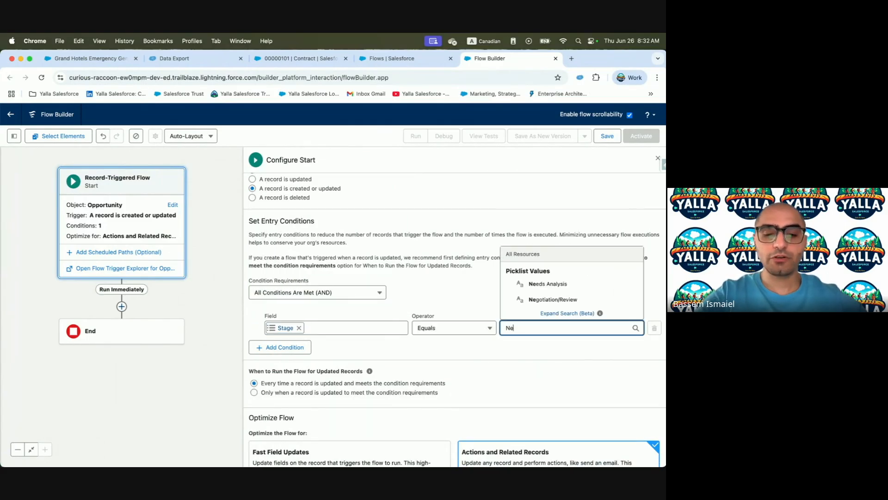
left_click(569, 304)
Add a second entry condition of Amount Greater Than 100000, as given in the challenge.
left_click(280, 348)
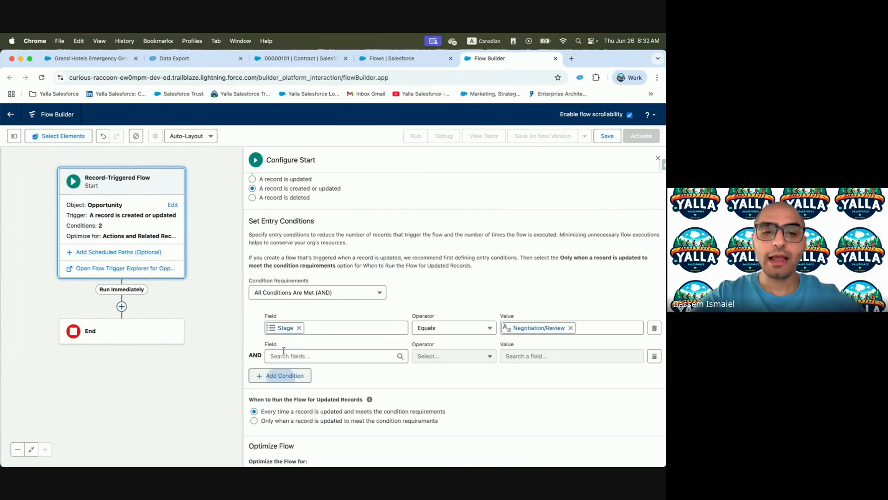
key("ctrl+Left")
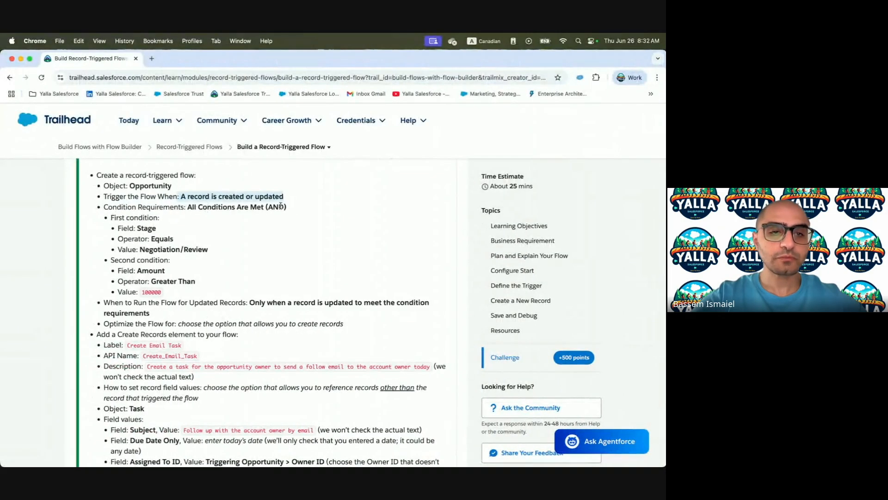
double_click(149, 292)
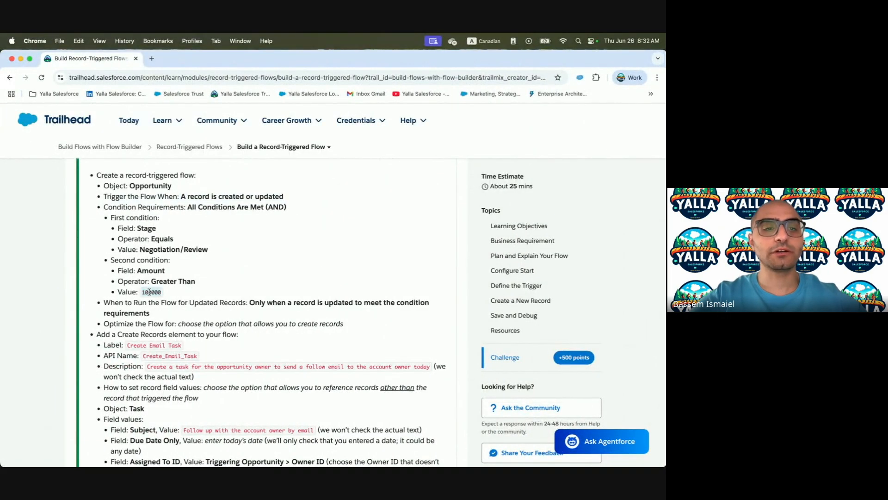
key("ctrl+Right")
left_click(277, 356)
type("A")
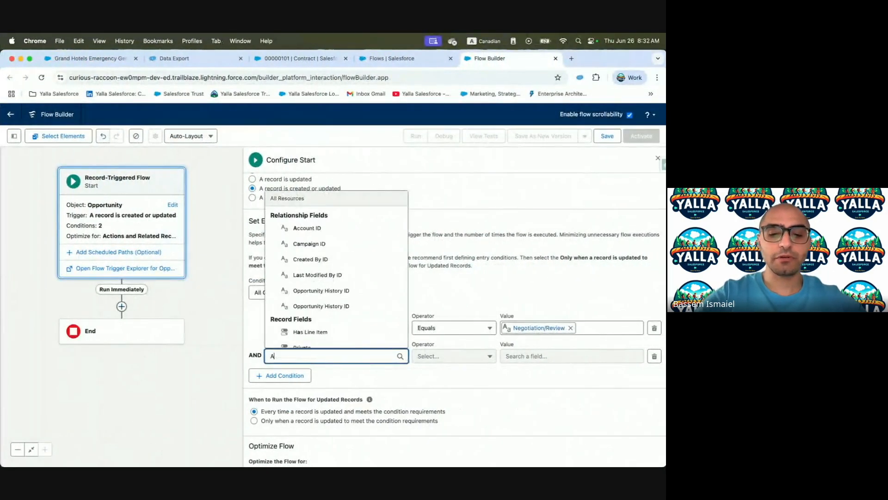
type("mount")
left_click(316, 324)
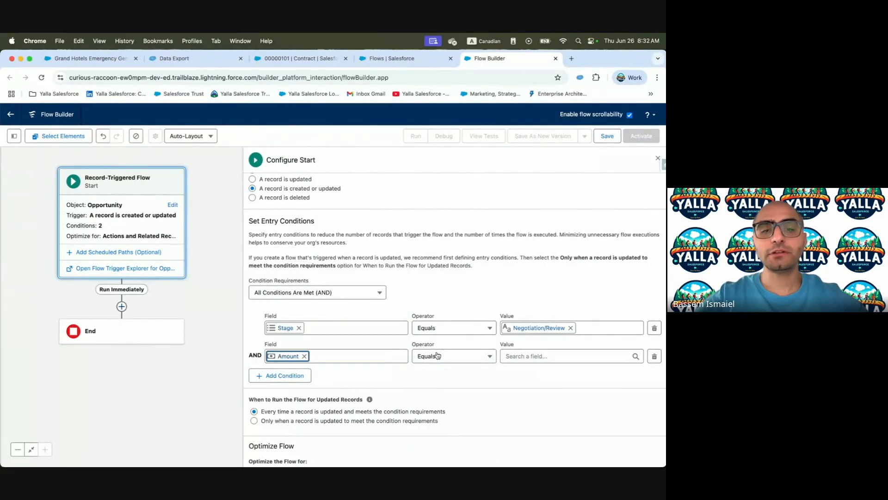
left_click(437, 355)
left_click(462, 262)
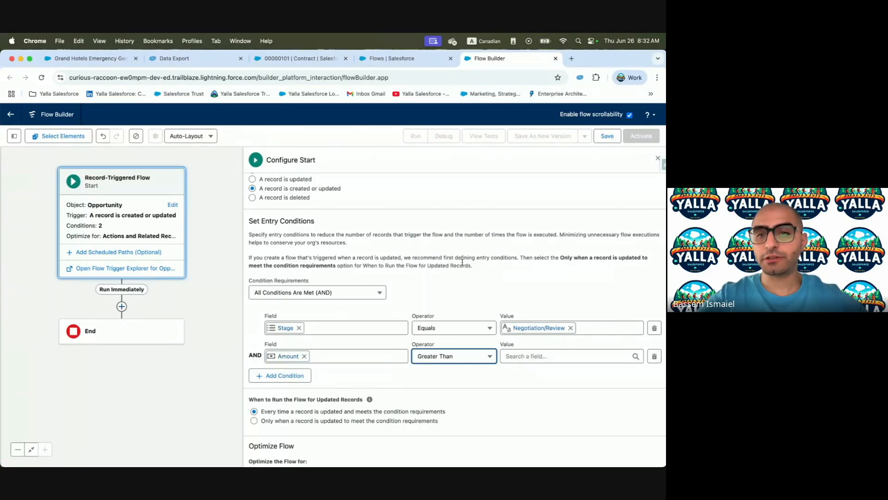
left_click(542, 359)
type("100000")
left_click(405, 265)
Set the flow to run for updated records only when a record is updated to meet the condition requirements.
key("ctrl+Left")
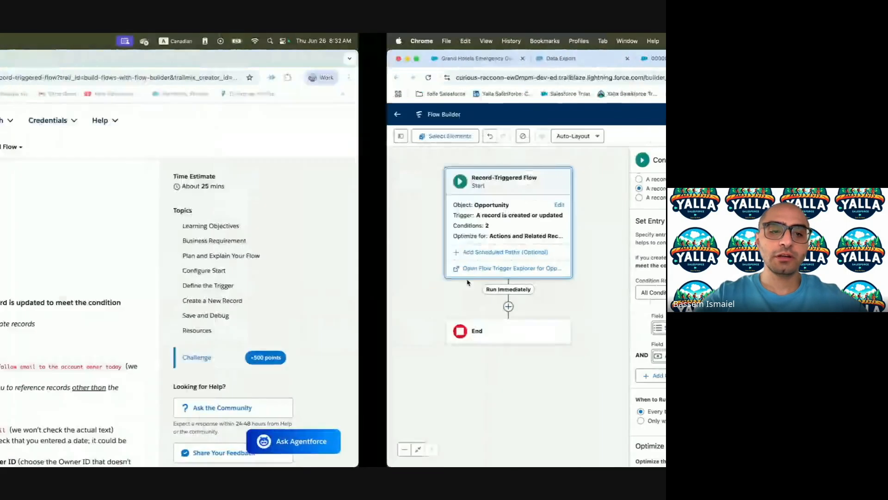
scroll(248, 306, "down", 1)
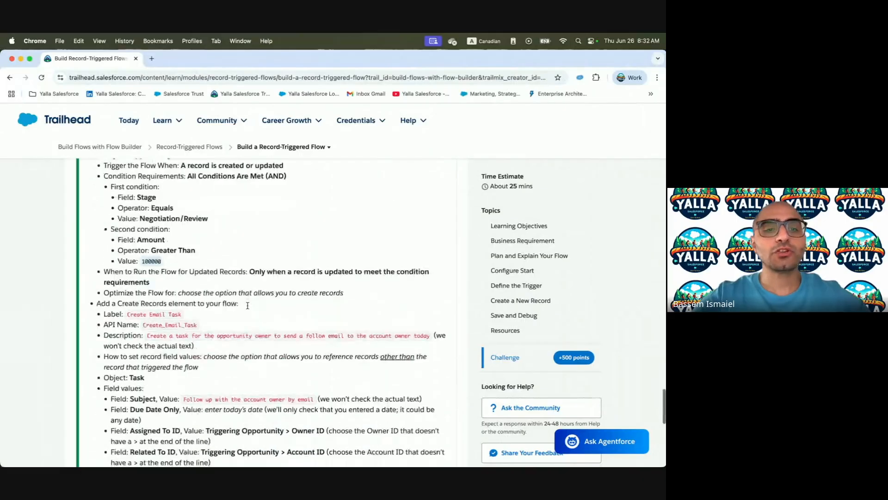
left_click_drag(126, 271, 245, 271)
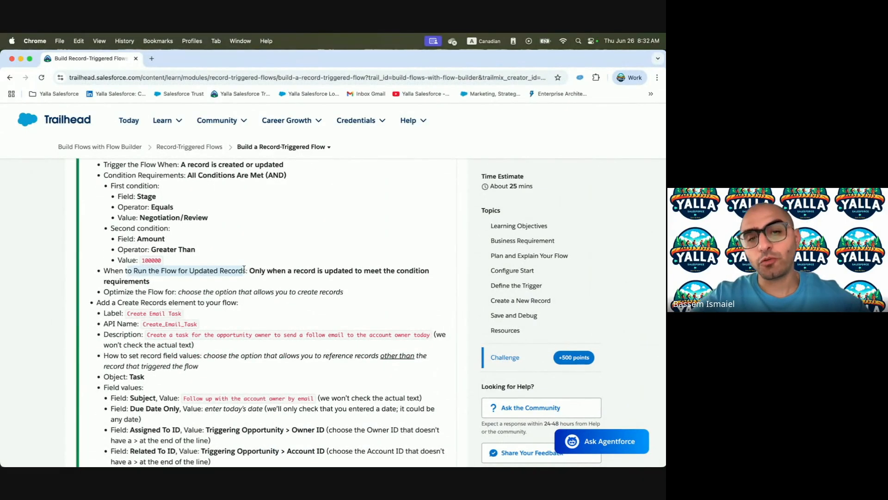
key("ctrl+Right")
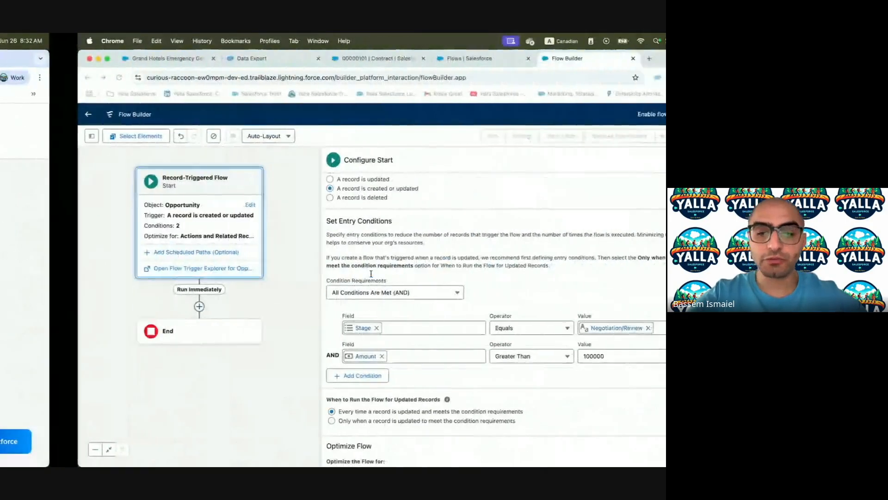
scroll(398, 388, "down", 3)
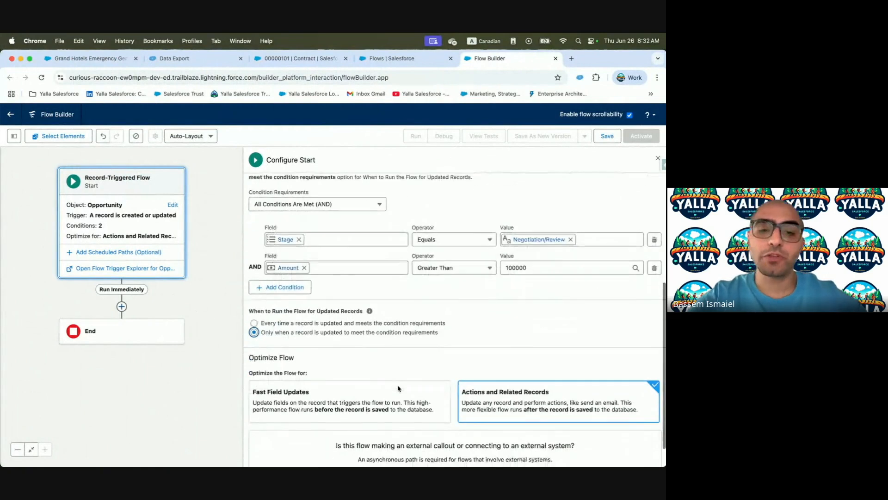
Review the challenge's requirements for optimizing the flow, adding the Create Records element and saving the flow.
key("ctrl+Left")
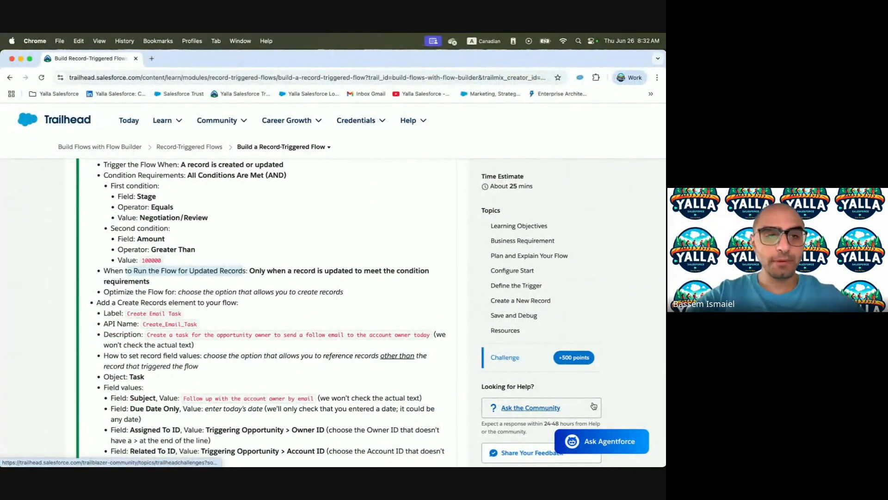
scroll(291, 296, "down", 2)
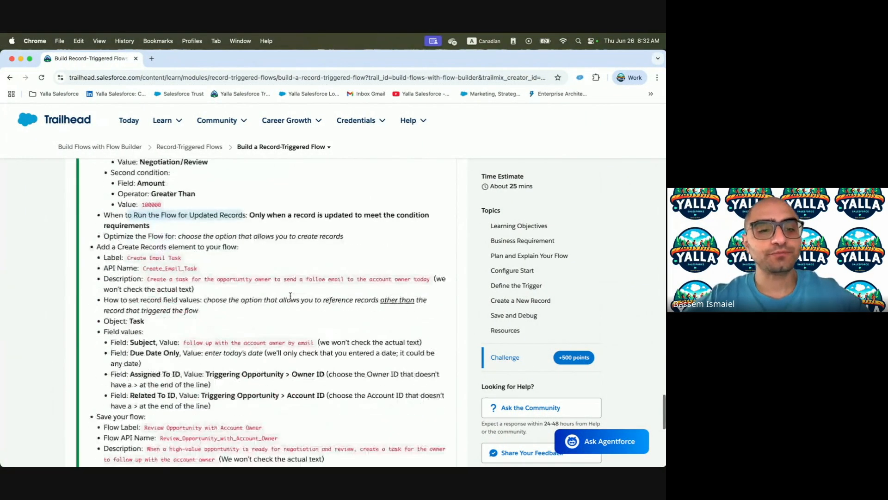
scroll(270, 275, "down", 1)
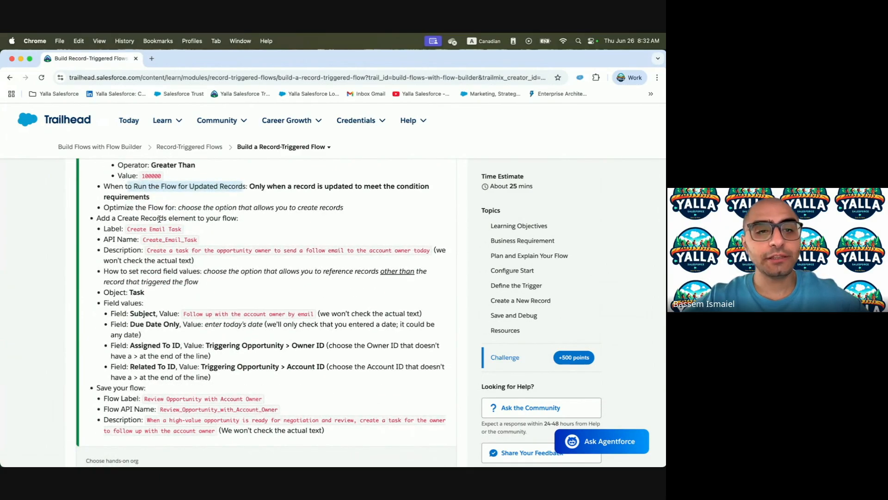
scroll(196, 217, "down", 2)
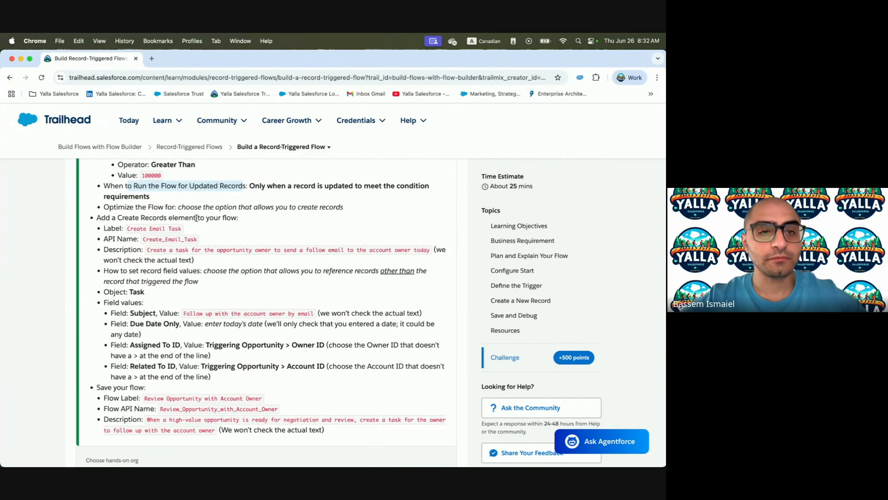
scroll(196, 218, "down", 1)
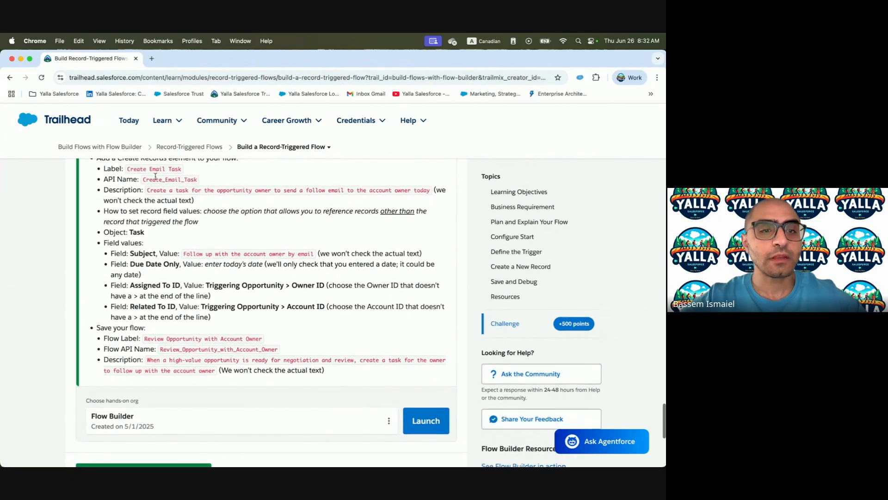
Add a Create Records element to the flow's immediate path, labelled Create Email Task with API name Create_Email_Task.
left_click_drag(127, 171, 173, 171)
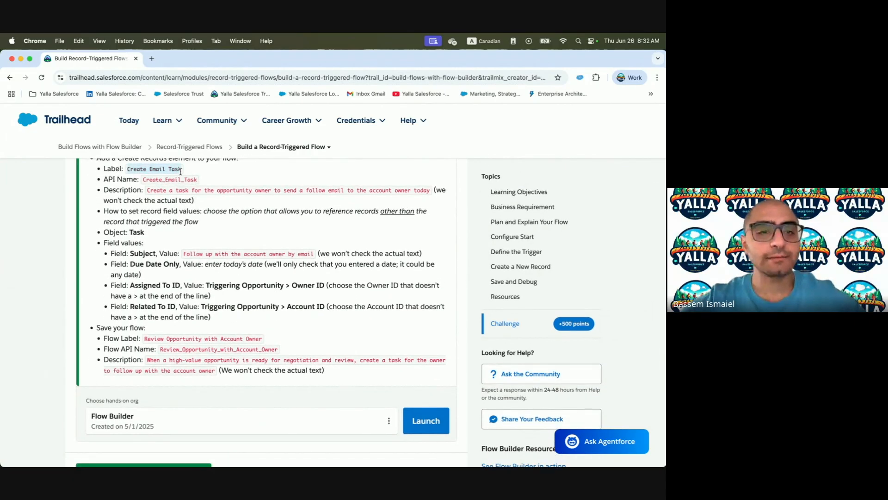
key("ctrl+Right")
left_click(121, 306)
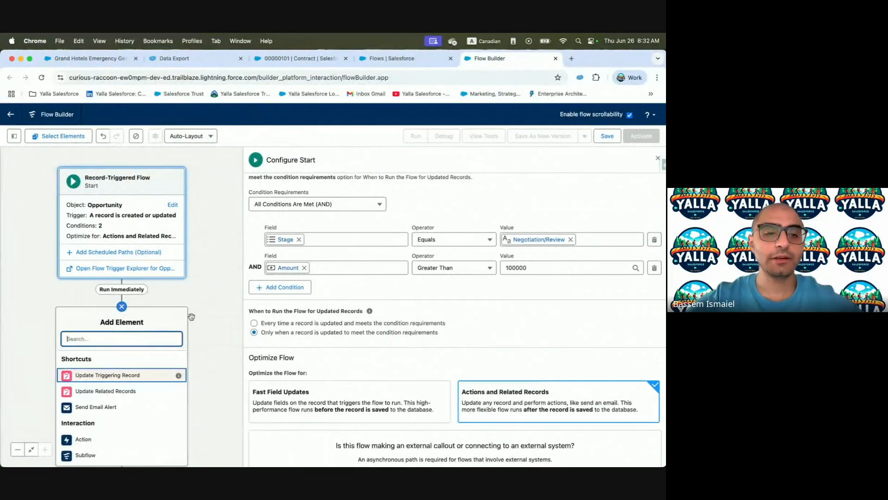
type("Creat")
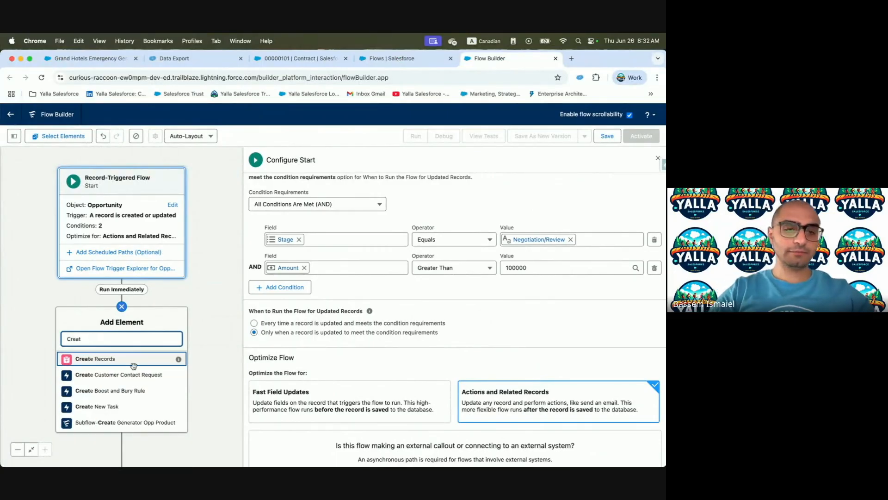
left_click(133, 366)
type("Create Email Task")
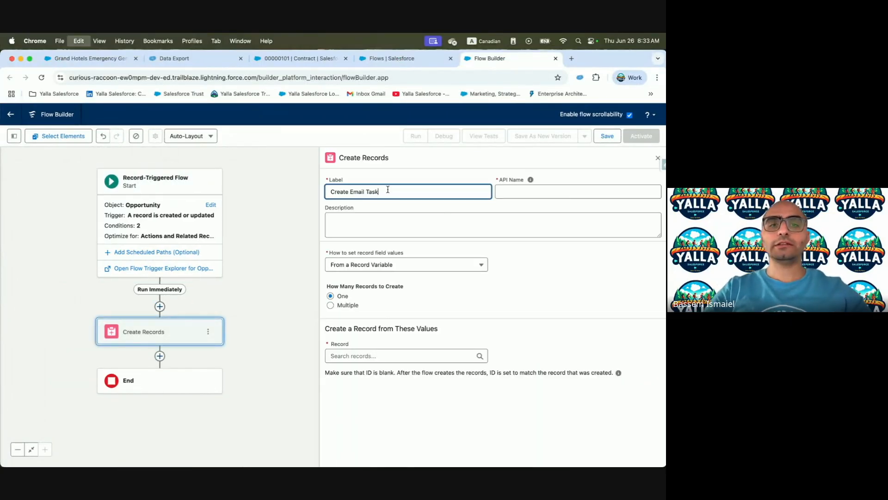
left_click(548, 190)
Copy the challenge text "Create a task for the opportunity owner to send a follow email to the account owner today" into the element's description.
key("ctrl+Left")
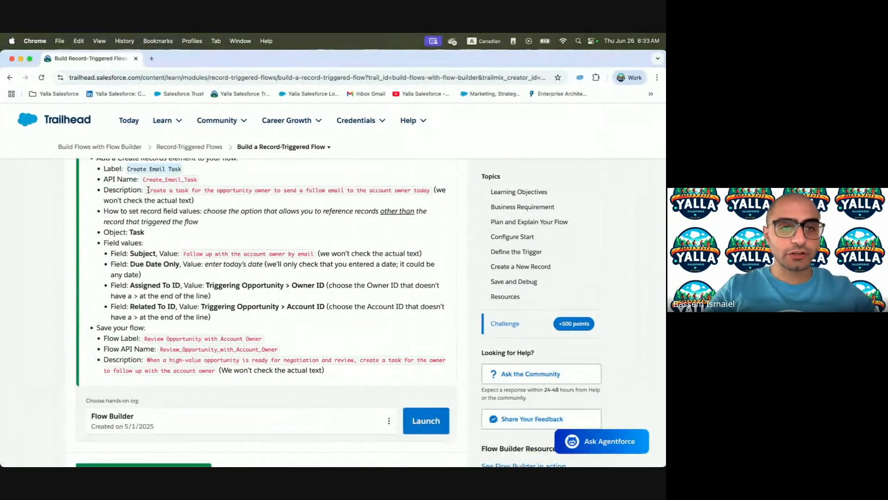
left_click_drag(147, 190, 429, 191)
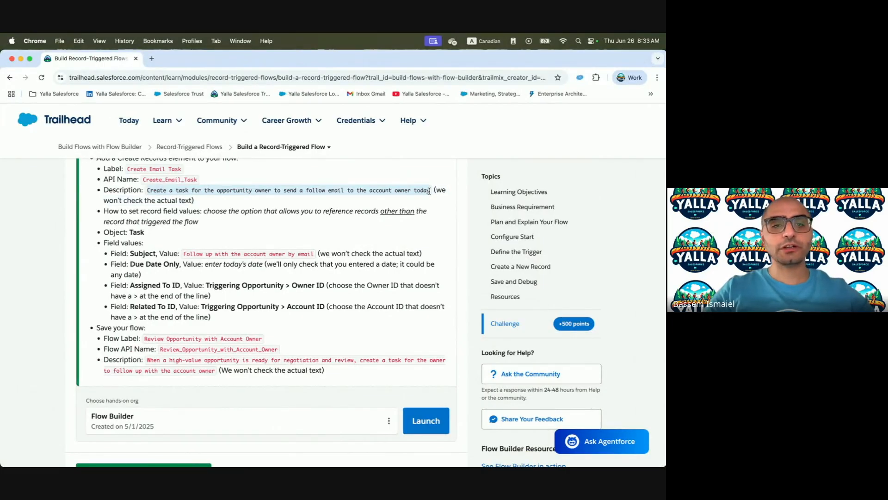
key("super+c")
key("ctrl+Right")
left_click(397, 222)
key("super+v")
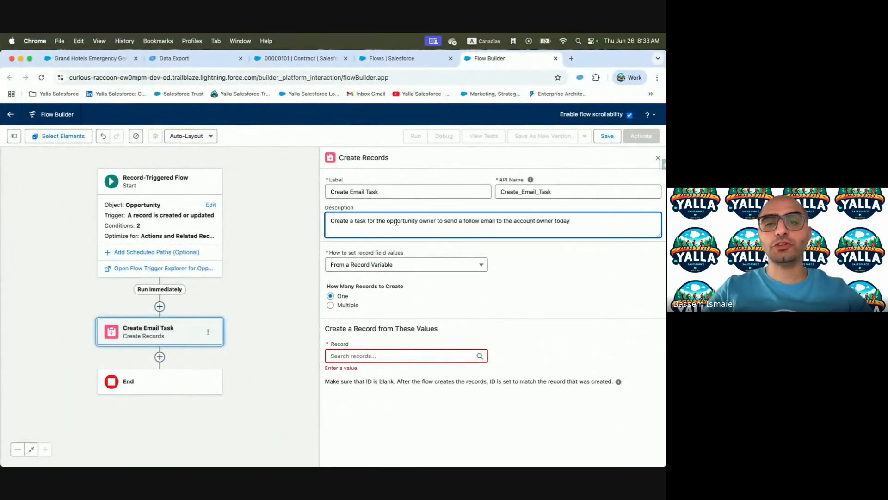
Have the element's record field values set manually and choose Task as the object to create.
key("ctrl+Left")
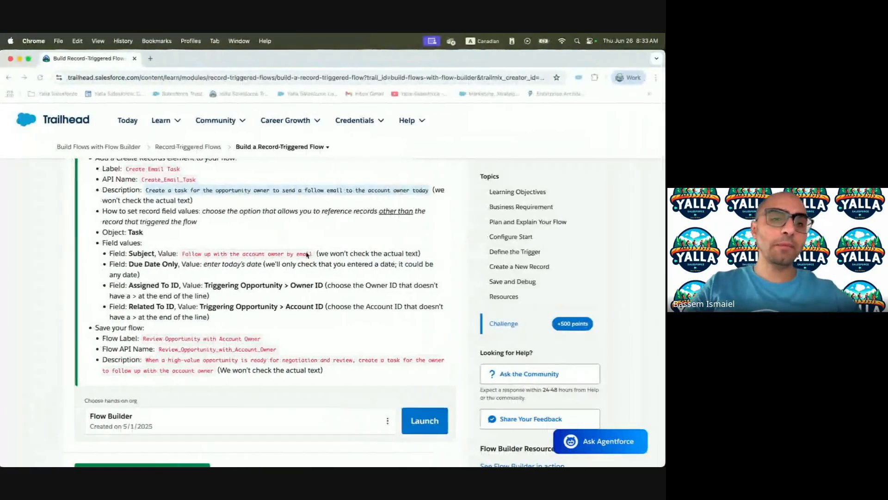
scroll(295, 252, "down", 2)
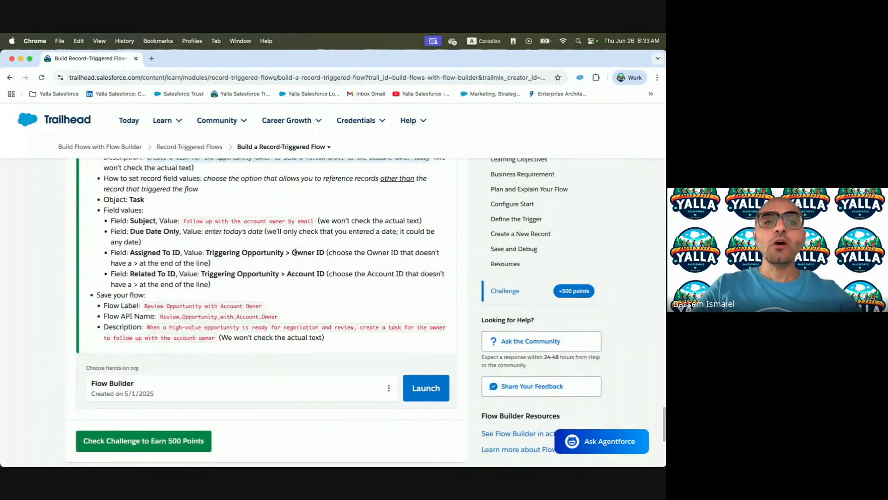
key("ctrl+Right")
left_click(403, 264)
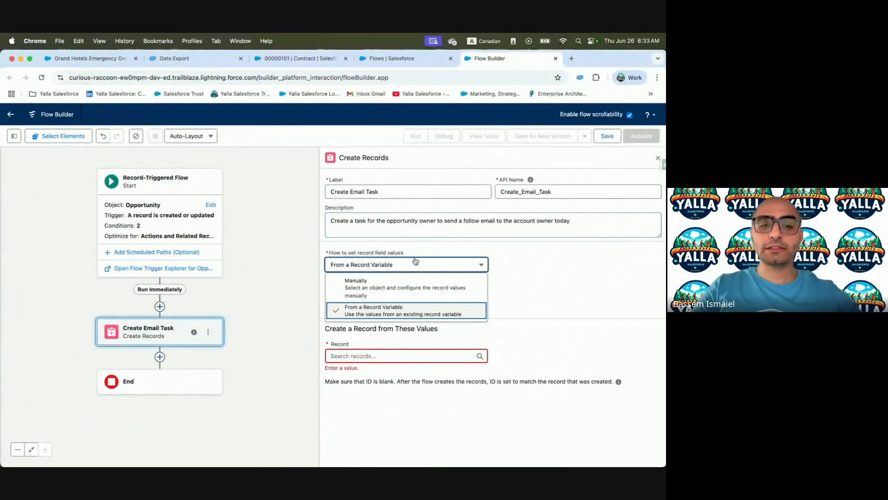
left_click(409, 285)
left_click(373, 320)
type("T")
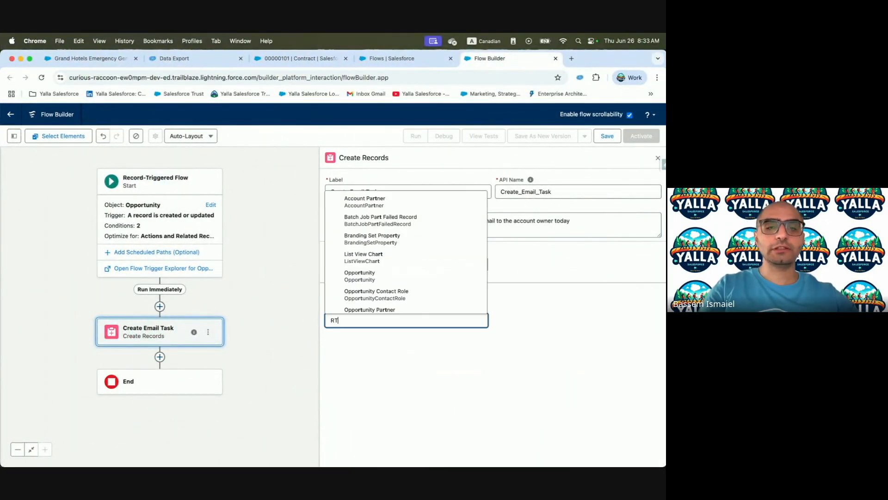
type("ask")
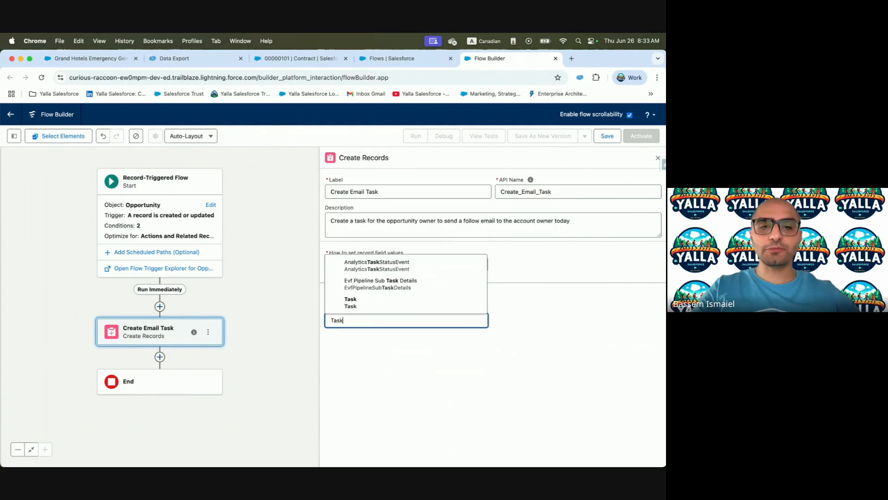
left_click(370, 307)
Assign the task's Subject field the text "Follow up with the account owner by email" copied from the challenge instructions.
key("ctrl+Left")
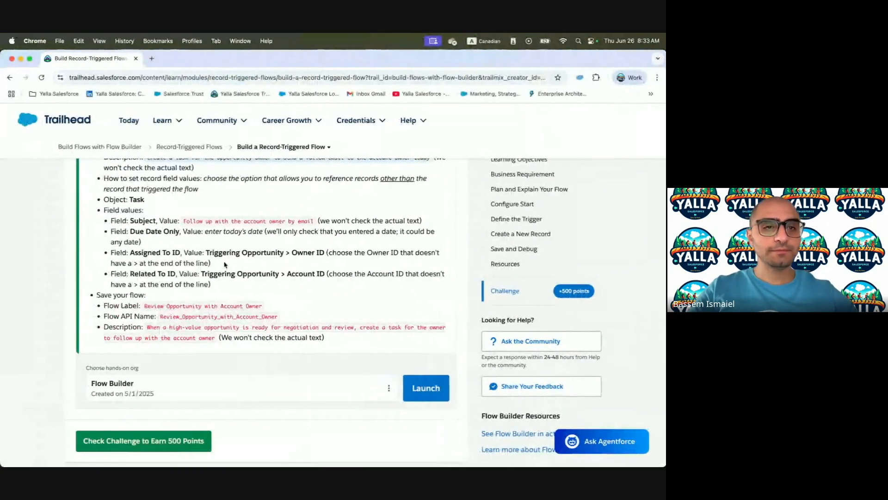
left_click_drag(184, 221, 305, 222)
key("ctrl+Right")
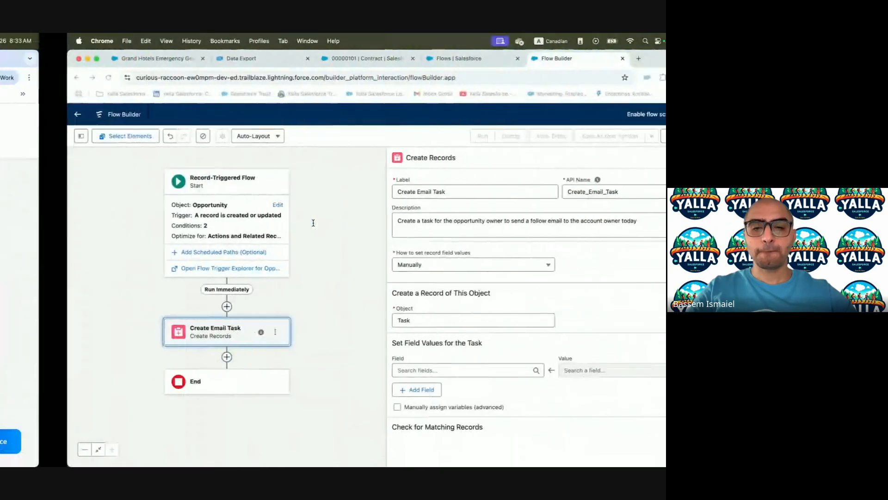
left_click(376, 370)
type("Subj")
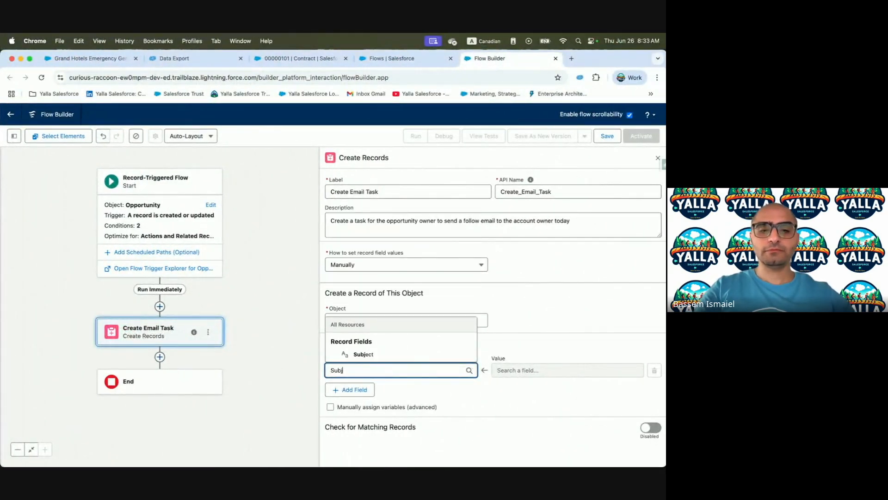
left_click(379, 356)
left_click(527, 369)
key("super+v")
Add a second field assignment for the task and choose Due Date Only as its field.
left_click(341, 390)
key("ctrl+Left")
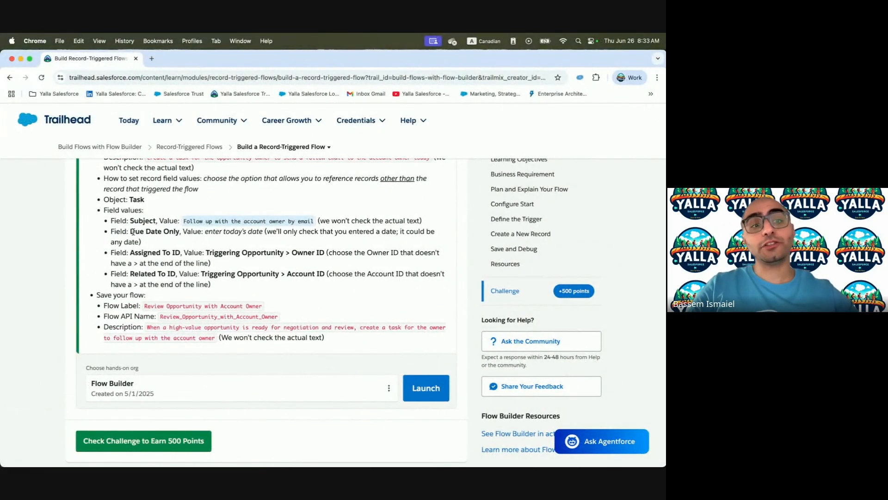
left_click_drag(133, 231, 180, 231)
key("ctrl+Right")
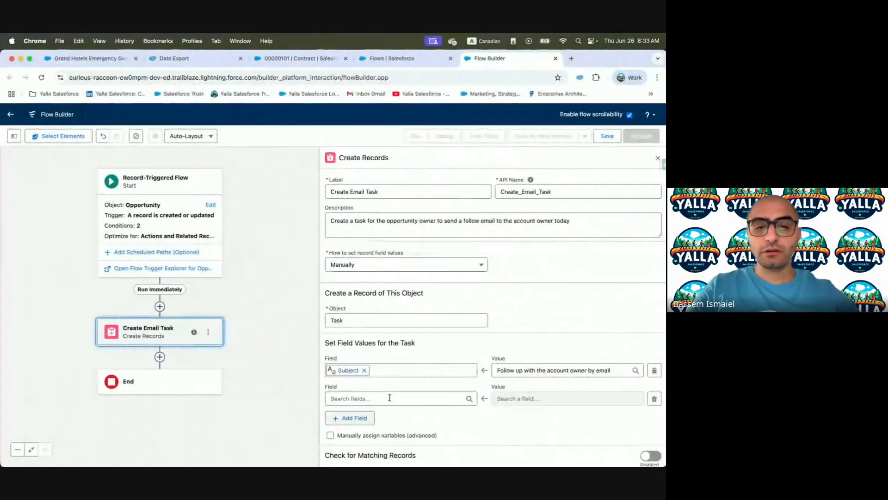
left_click(390, 398)
type("Due")
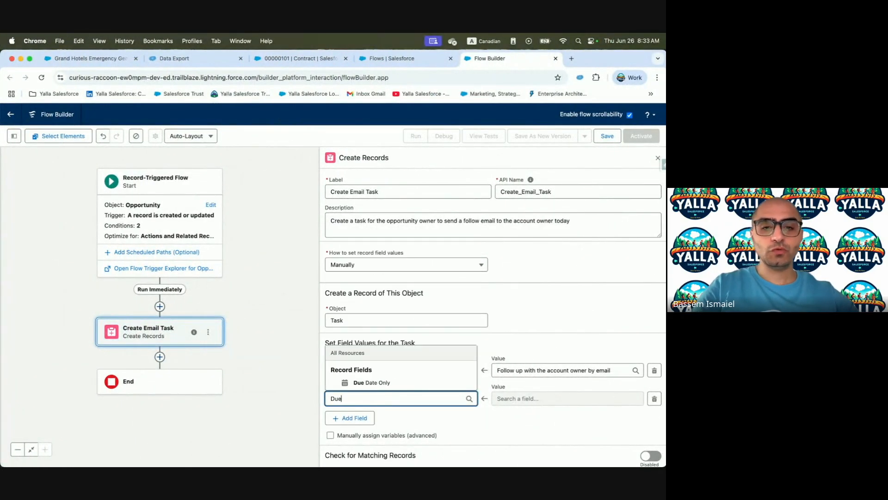
type(" D")
left_click(390, 380)
Set the Due Date Only value to Running Flow Interview > CurrentDate, following the challenge's request for today's date.
key("ctrl+Left")
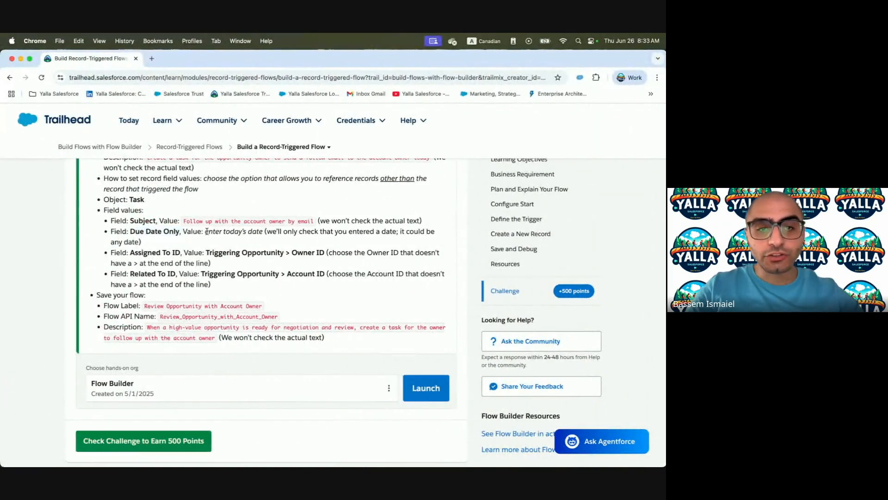
left_click_drag(205, 232, 304, 232)
key("ctrl+Right")
left_click(528, 397)
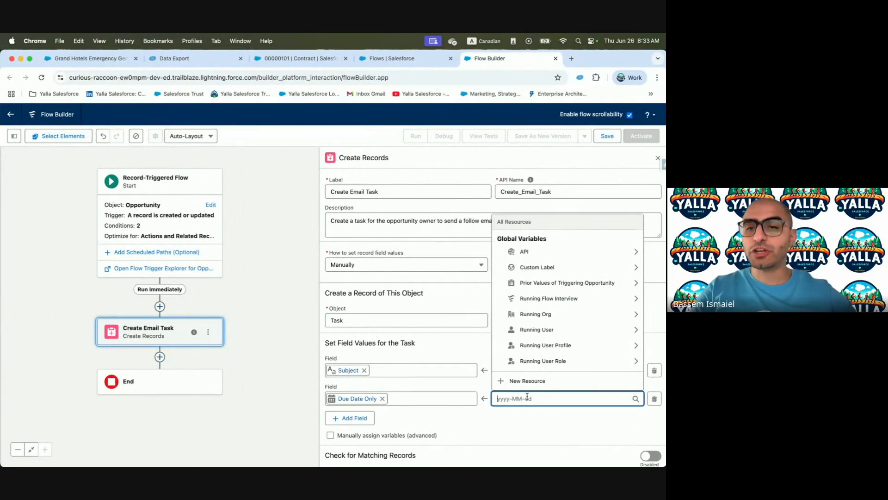
scroll(569, 291, "down", 2)
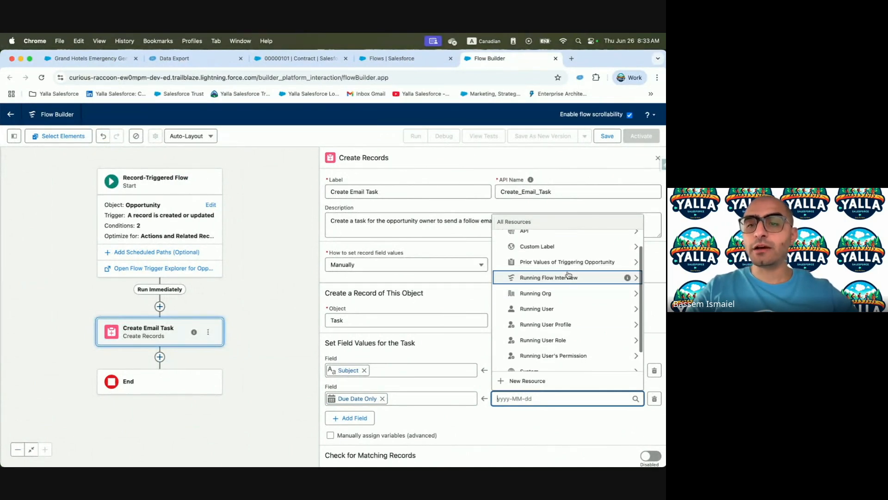
left_click(574, 279)
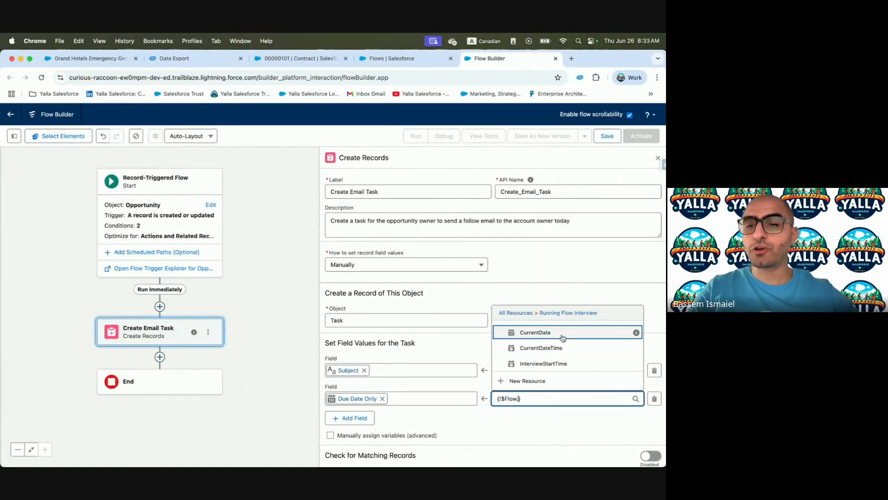
left_click(562, 337)
Add an Assigned To ID field assignment with the value Triggering Opportunity > Owner ID.
left_click(351, 418)
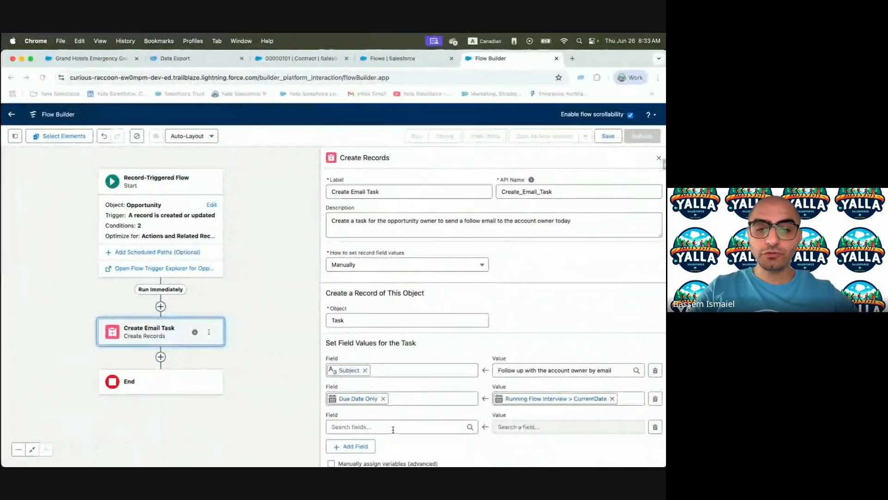
left_click(390, 426)
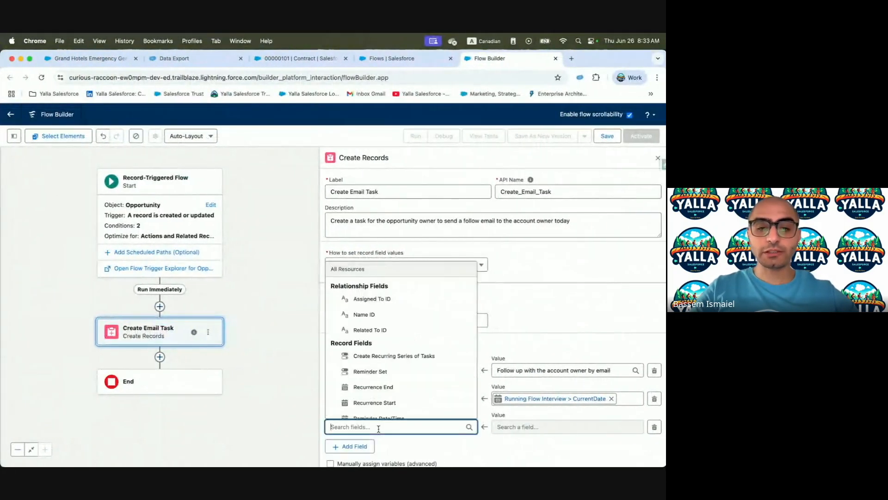
type("Ass")
left_click(389, 411)
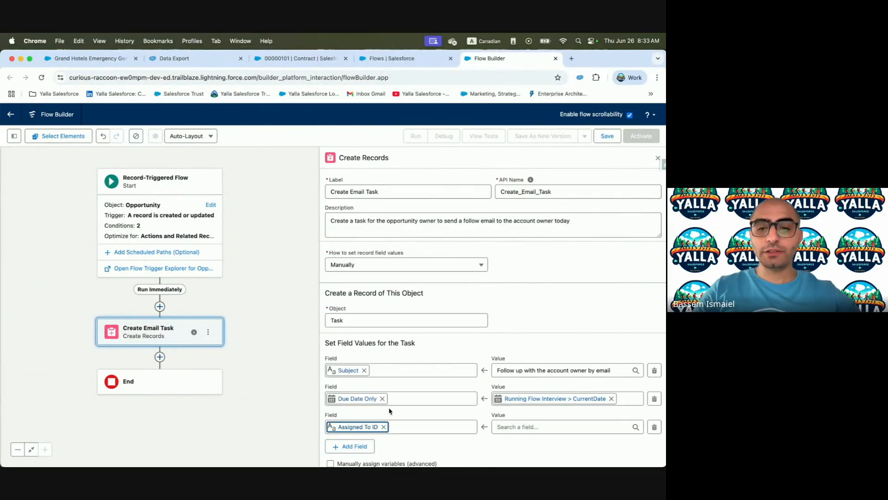
left_click(551, 424)
type("Op")
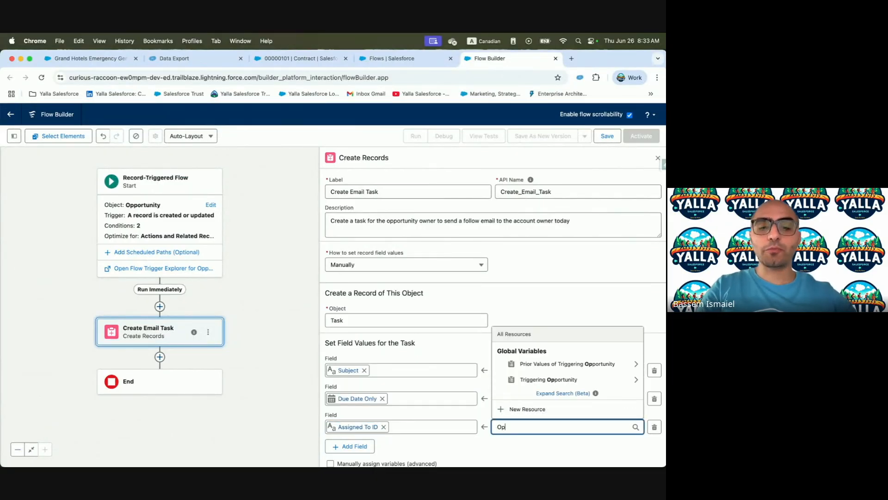
left_click(565, 381)
type("Owne")
left_click(546, 394)
Check the Assigned To ID instruction in the challenge and add another field assignment for Related To ID.
key("ctrl+Left")
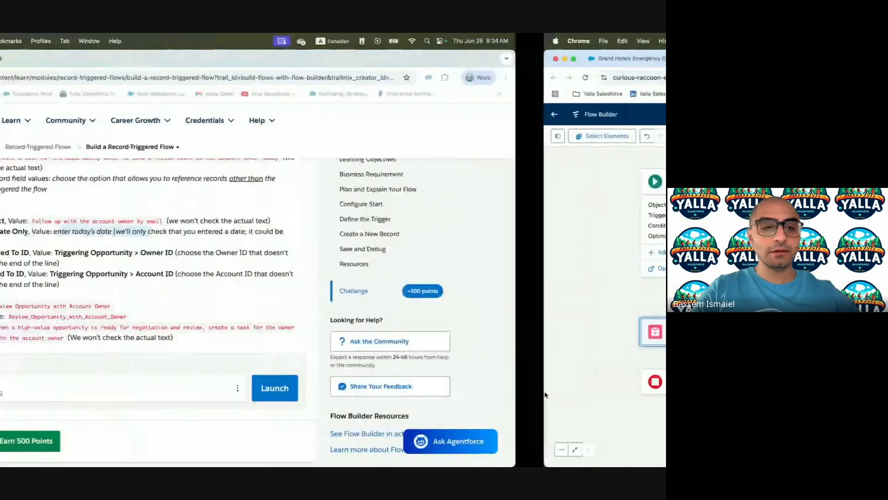
triple_click(148, 257)
key("ctrl+Right")
scroll(377, 440, "down", 1)
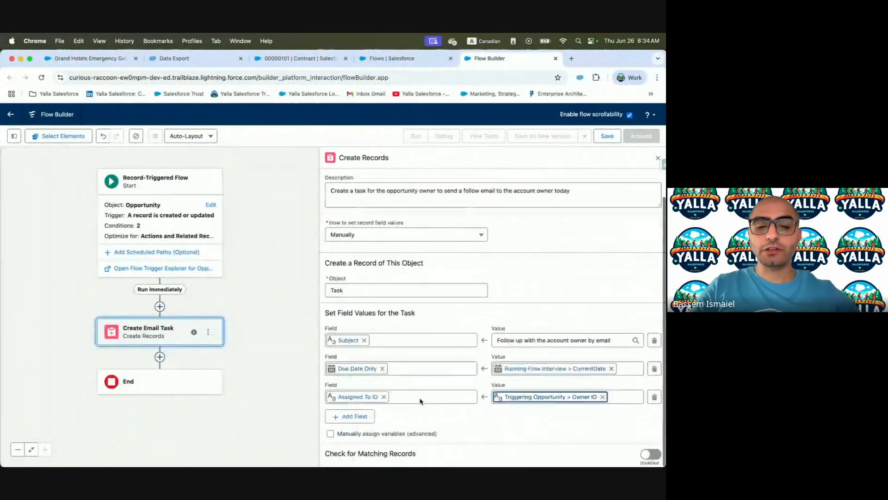
left_click(355, 416)
left_click(370, 424)
type("related")
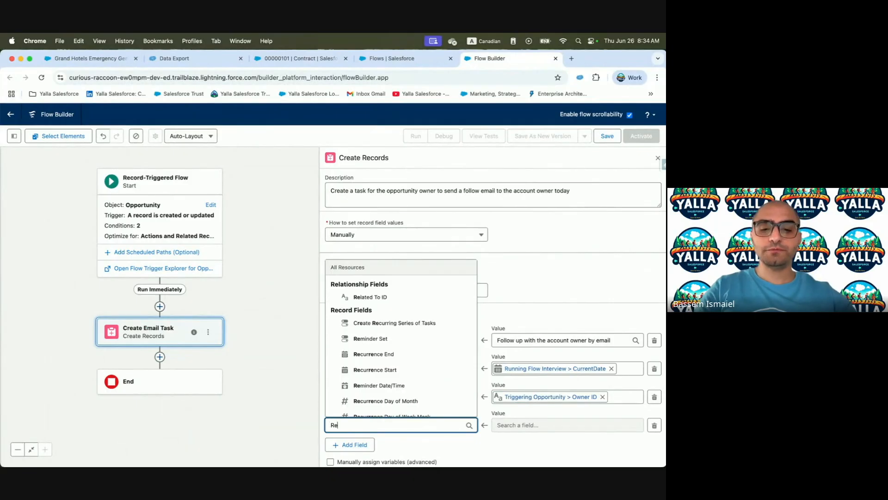
left_click(370, 409)
Set the Related To ID value to Triggering Opportunity > Opportunity ID.
left_click(531, 424)
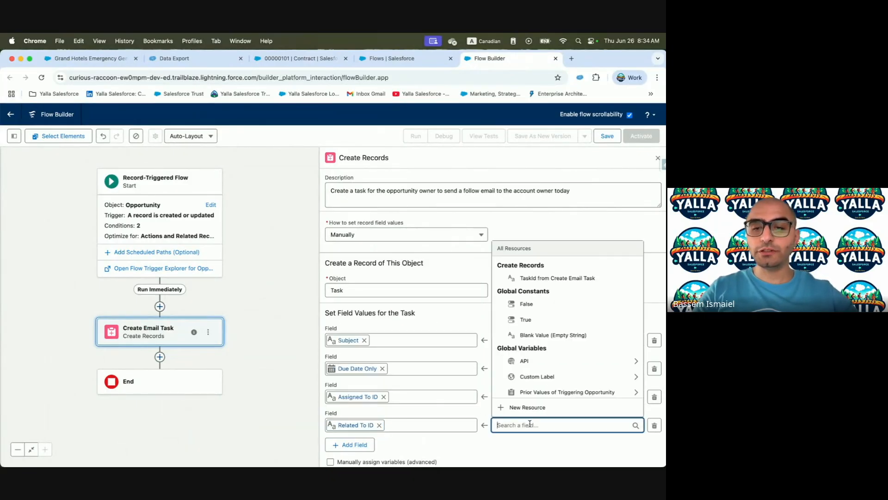
type("Opp")
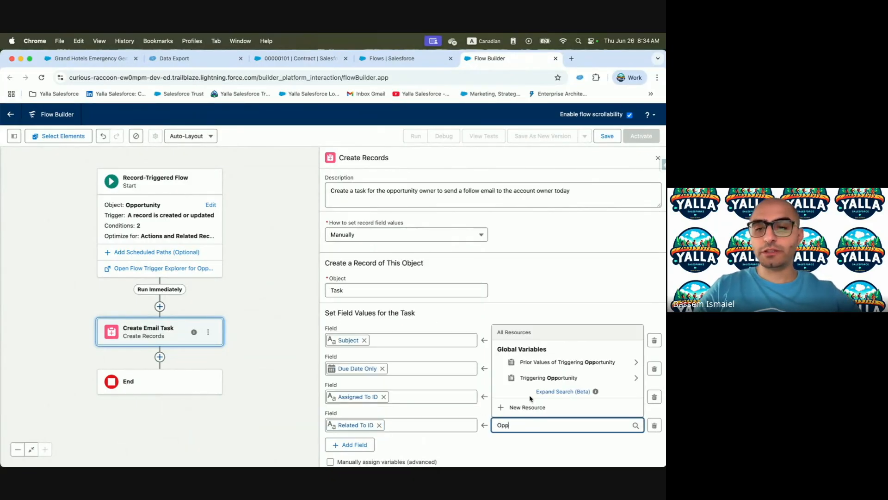
left_click(548, 378)
type("Id")
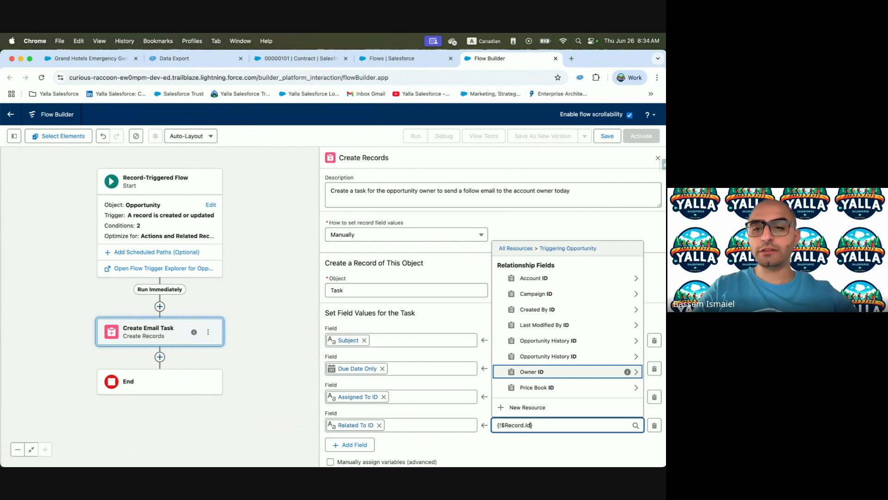
scroll(564, 356, "down", 2)
left_click(562, 373)
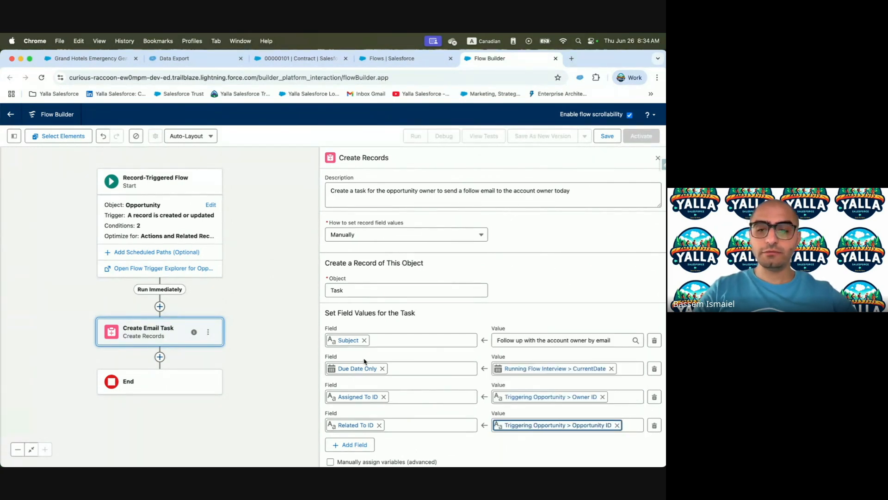
Start saving the flow and enter the challenge's flow label, Review Opportunity with Account Owner.
key("ctrl+Left")
scroll(234, 297, "down", 1)
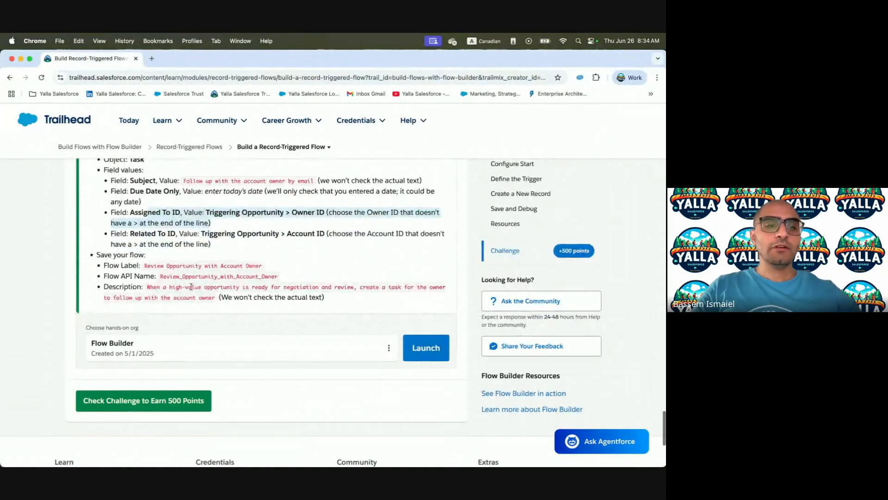
left_click_drag(144, 267, 272, 270)
key("ctrl+c")
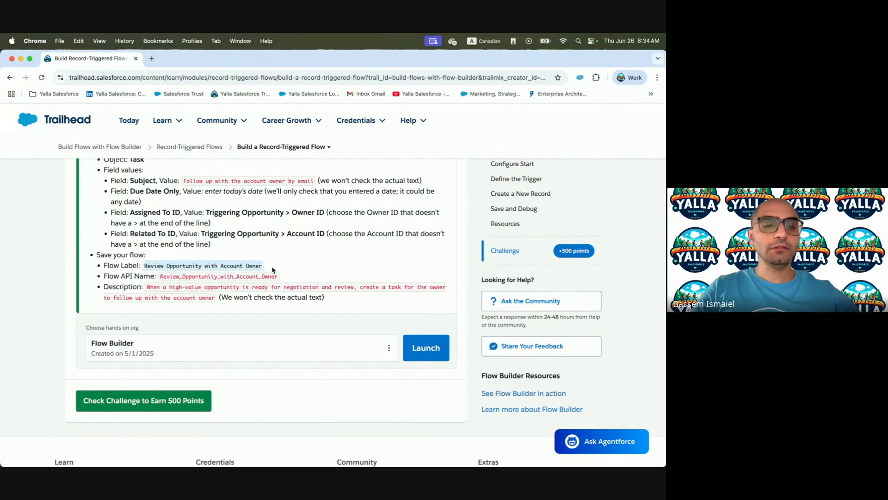
key("ctrl+Right")
left_click(607, 136)
left_click(249, 263)
key("ctrl+v")
Copy the challenge's description beginning "When a high-value opportunity is ready for negotiation and review" into the flow's description and save the flow.
key("ctrl+Left")
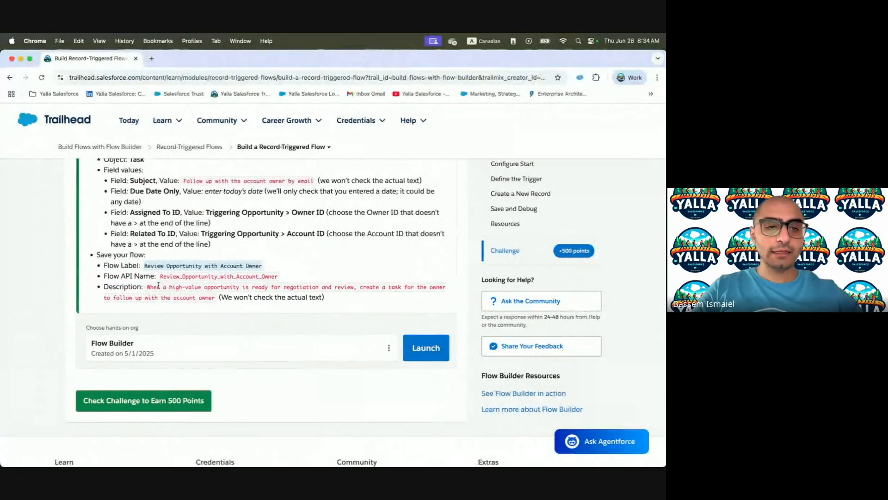
left_click_drag(147, 287, 217, 298)
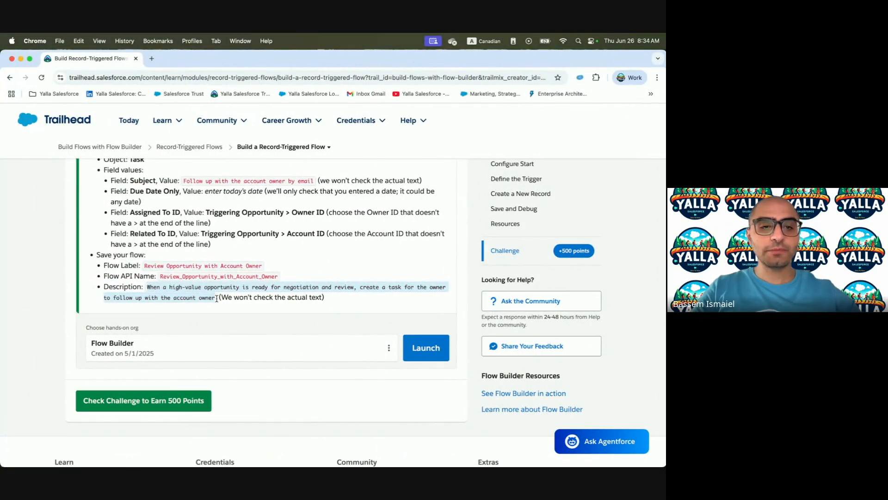
key("ctrl+c")
key("ctrl+Right")
left_click(315, 296)
key("ctrl+v")
left_click(496, 344)
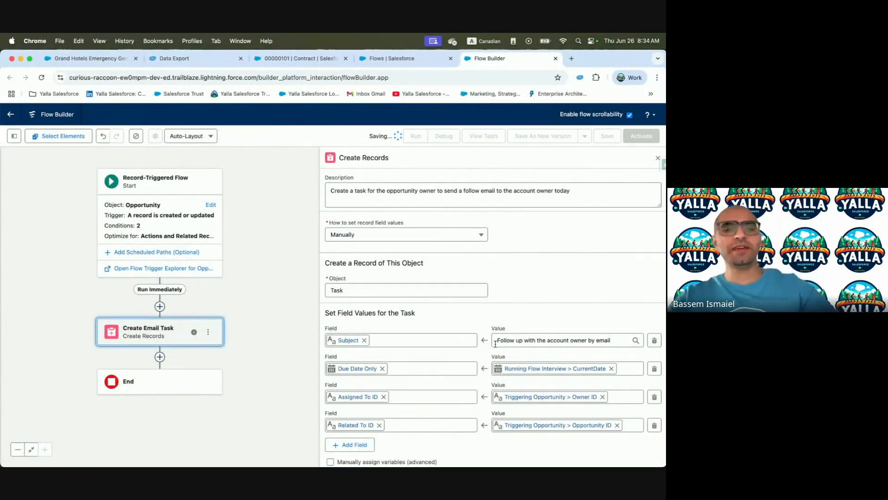
Review the flow's trigger and entry conditions, and submit the Trailhead challenge for checking.
left_click(207, 233)
scroll(369, 292, "down", 2)
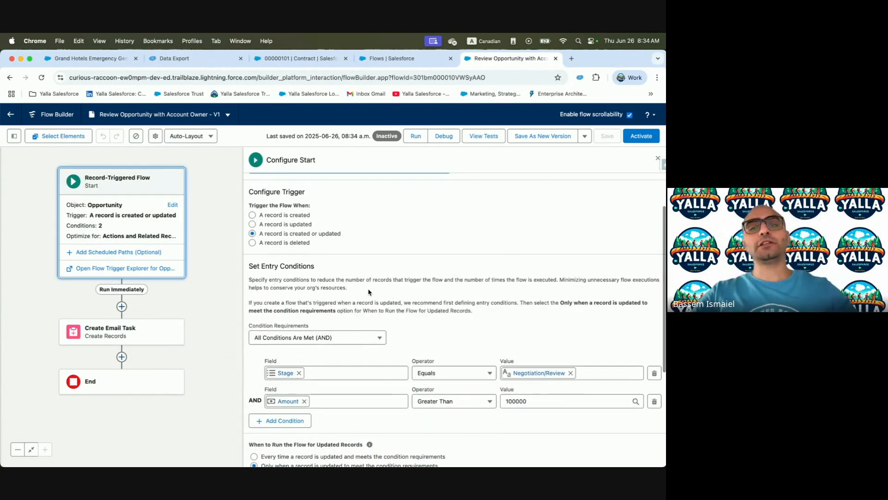
key("ctrl+Left")
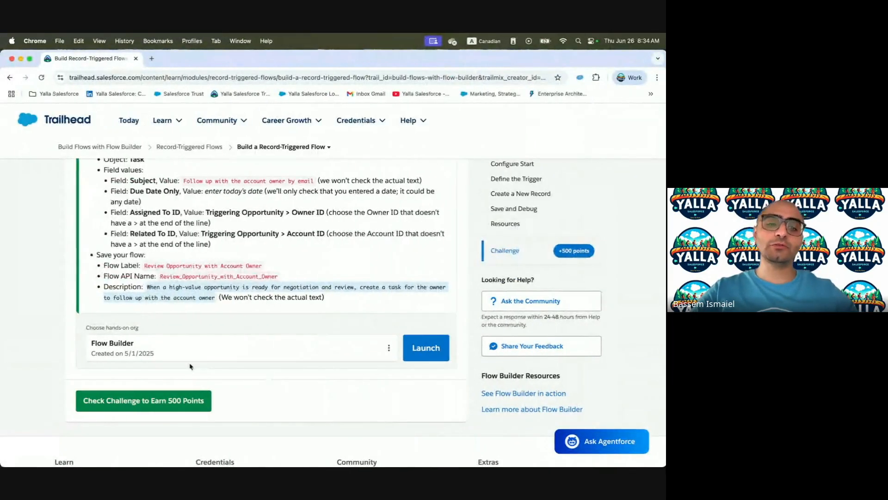
left_click(177, 402)
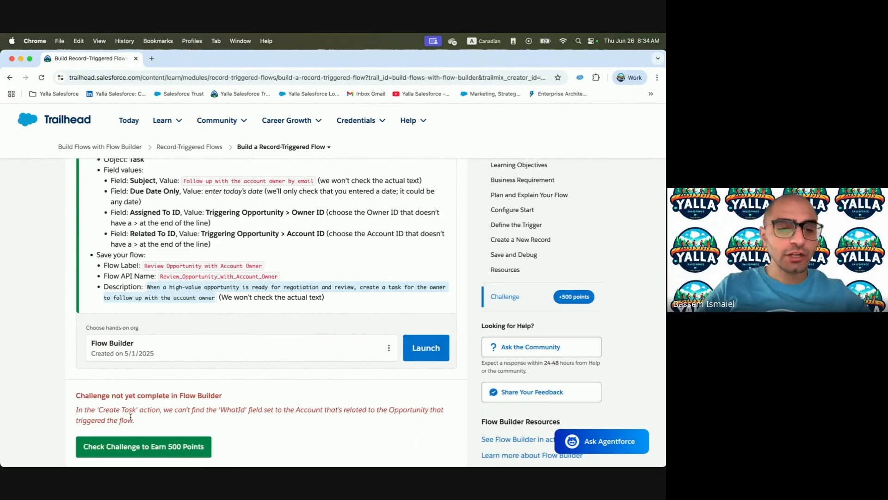
left_click(105, 410)
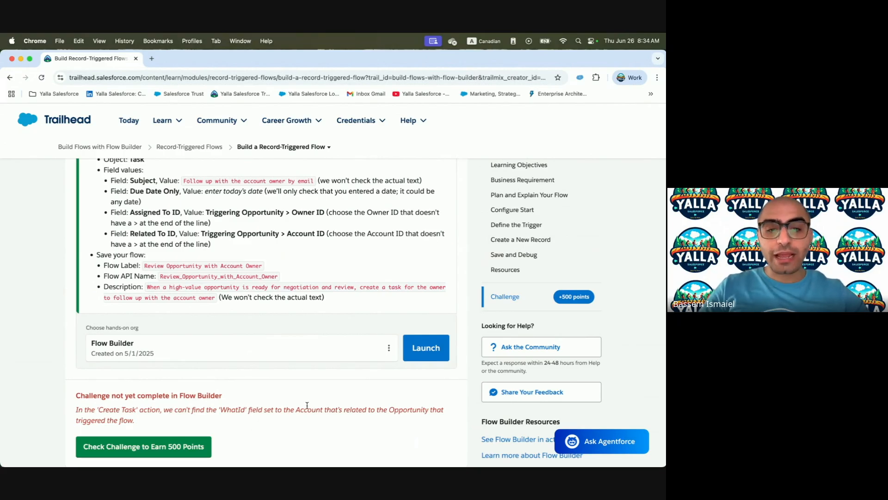
Following the challenge instruction, change the Create Email Task element's Related To ID value to Triggering Opportunity > Account ID and save the flow.
key("ctrl+Right")
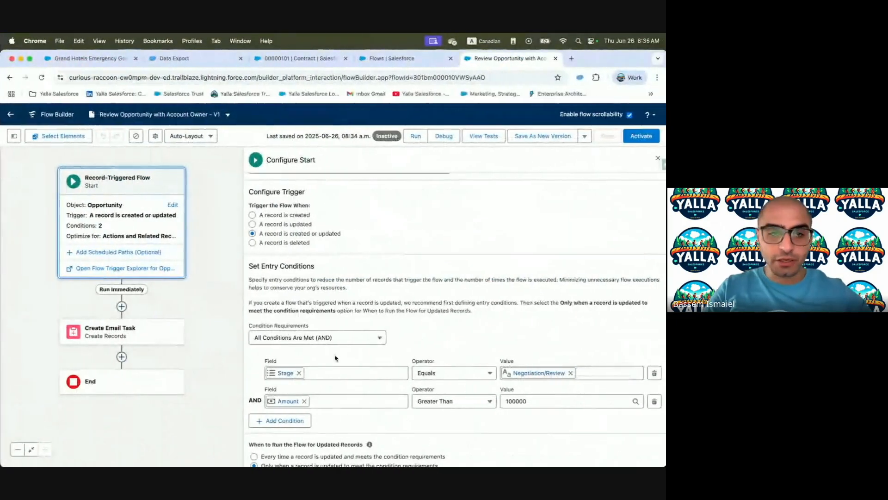
left_click(107, 327)
scroll(439, 326, "down", 3)
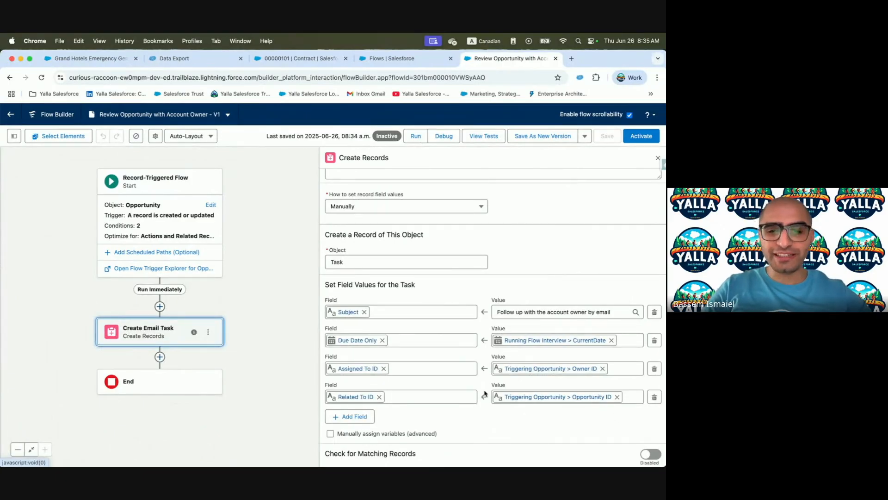
key("ctrl+Left")
scroll(198, 220, "up", 1)
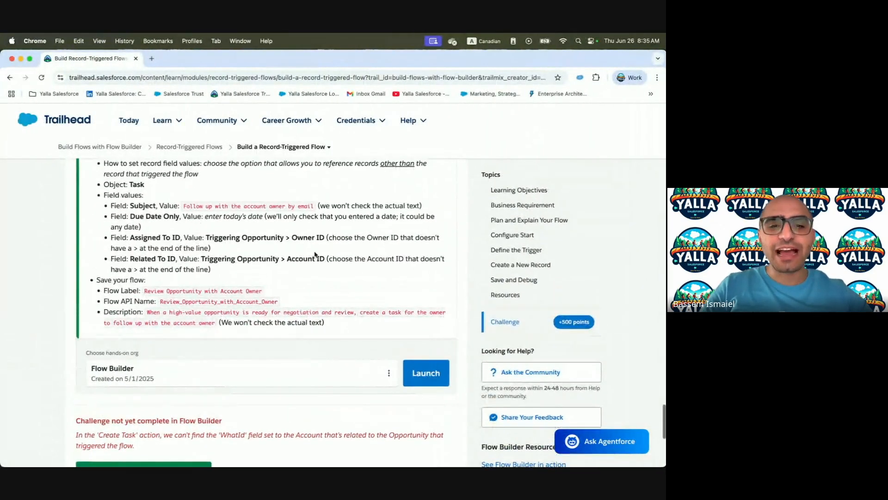
key("ctrl+Right")
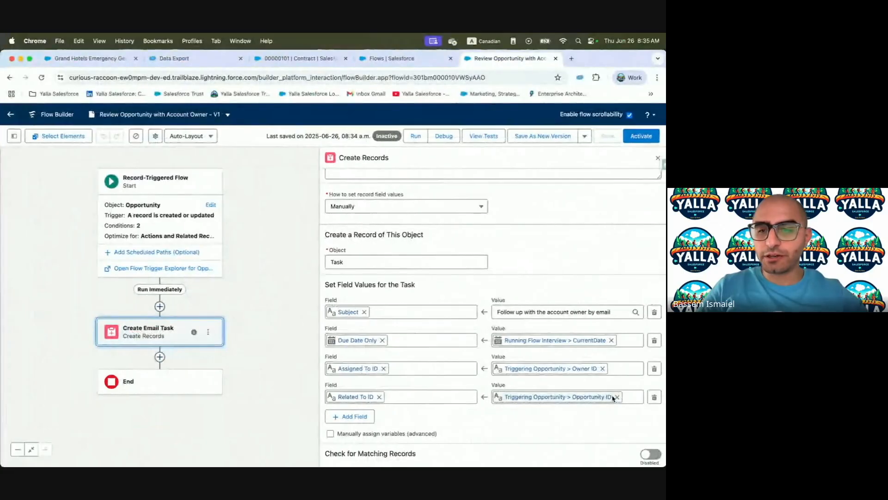
left_click(617, 397)
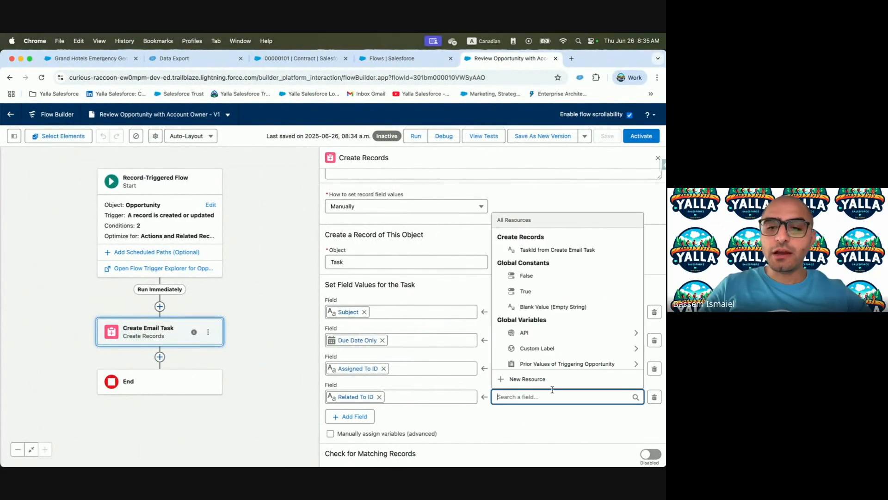
type("Tr")
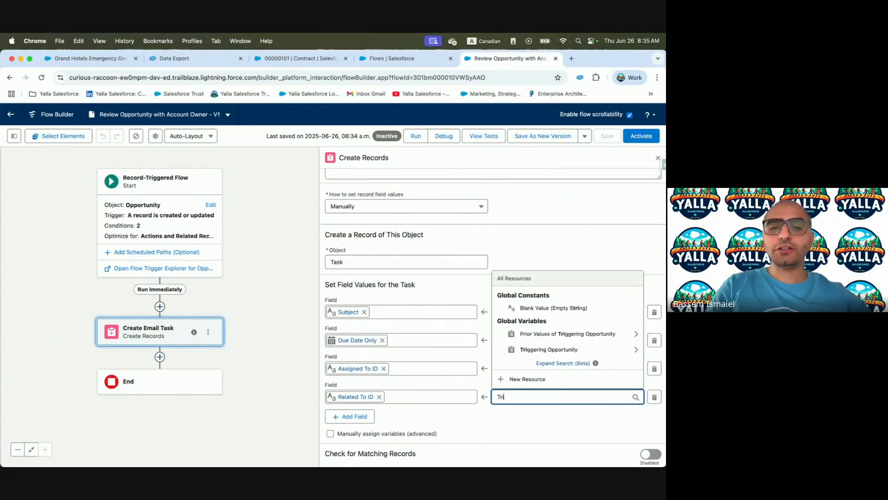
left_click(545, 349)
type("Acco}")
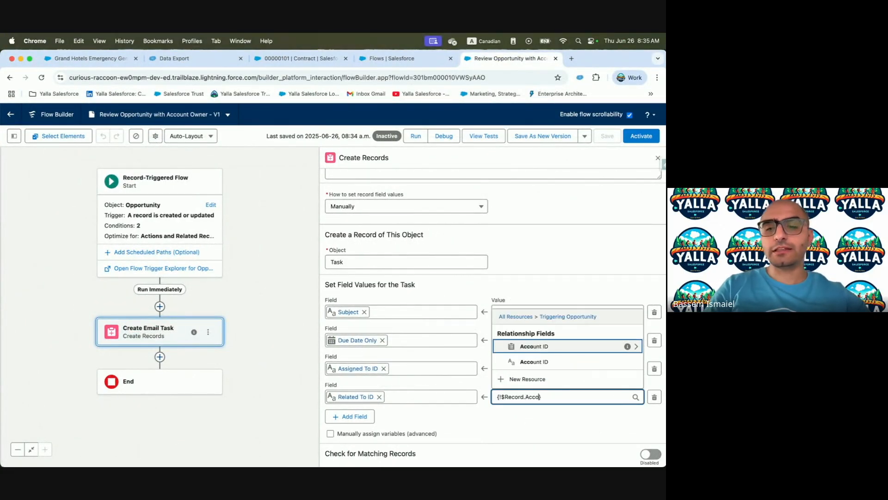
left_click(534, 363)
left_click(608, 136)
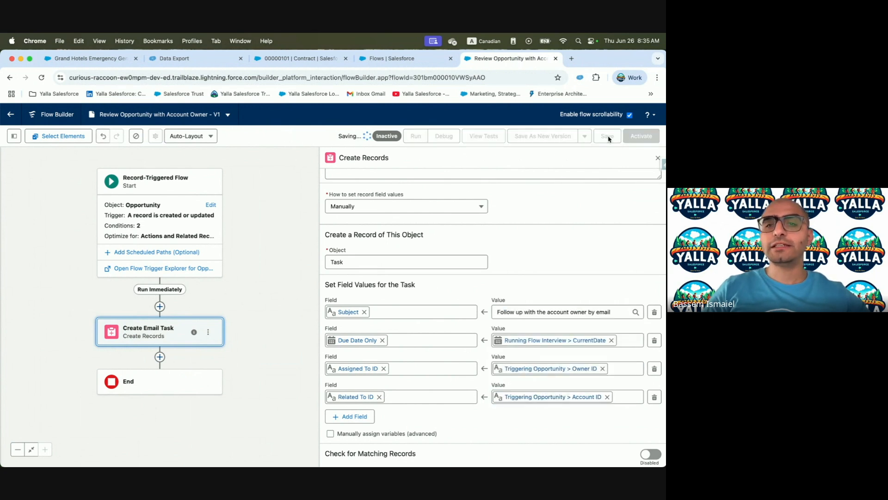
Return to the Trailhead challenge and submit the corrected flow for checking again.
key("ctrl+Left")
scroll(397, 219, "down", 5)
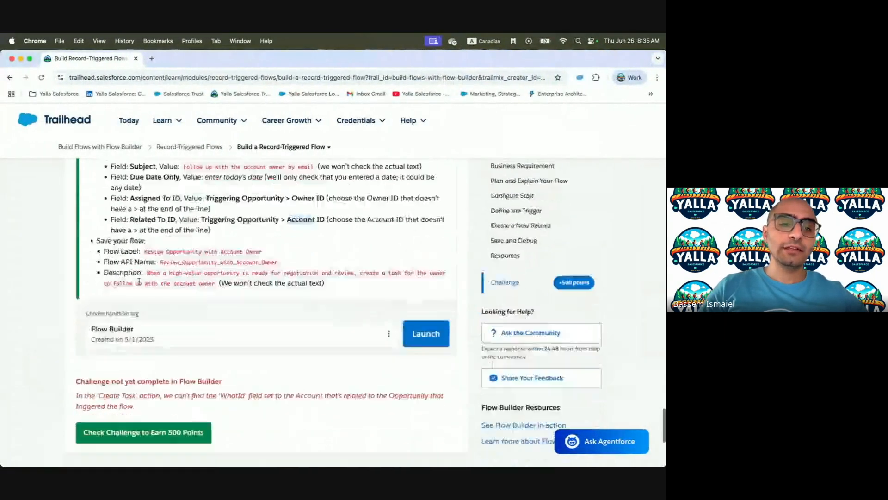
key("ctrl+Right")
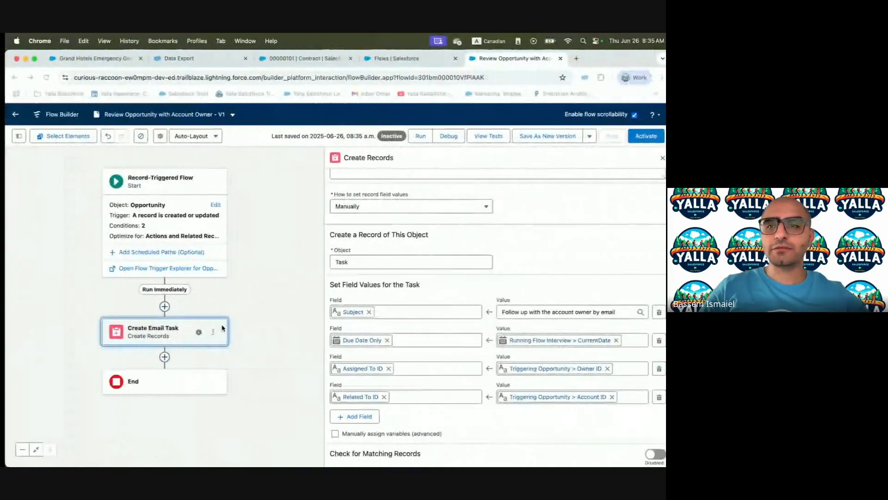
key("ctrl+Left")
left_click(119, 326)
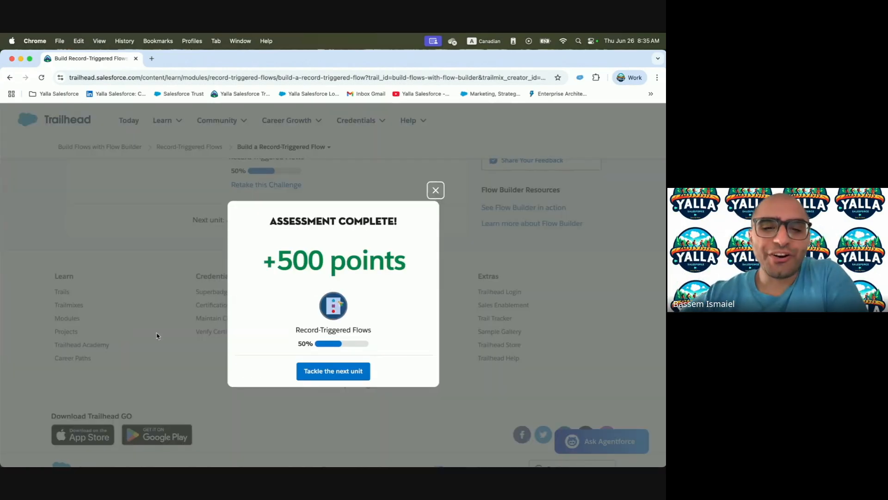
Continue to the unit Add a Scheduled Task to Your Flow and read its Automation on a Schedule and Business Requirement sections.
left_click(332, 371)
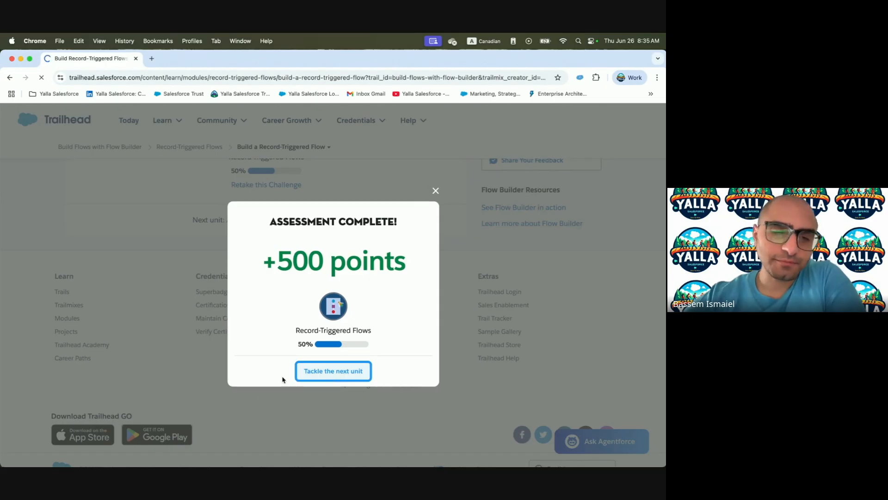
scroll(258, 333, "down", 3)
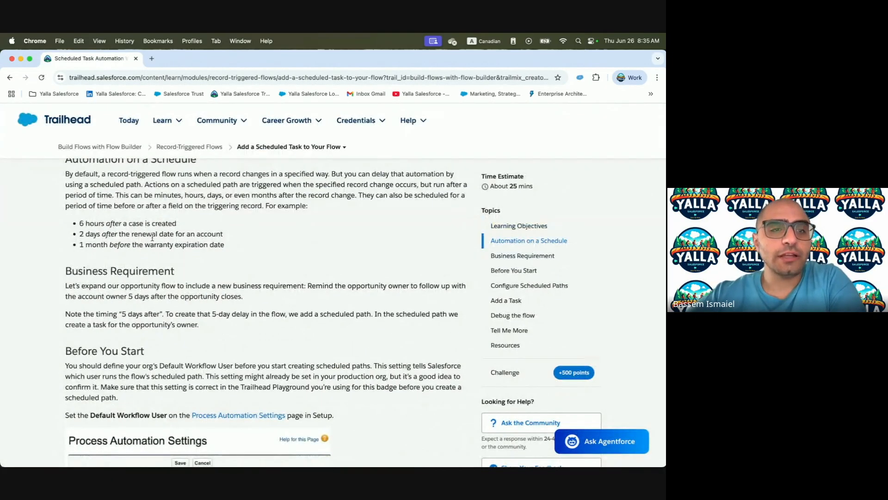
scroll(67, 160, "up", 1)
left_click_drag(66, 200, 301, 203)
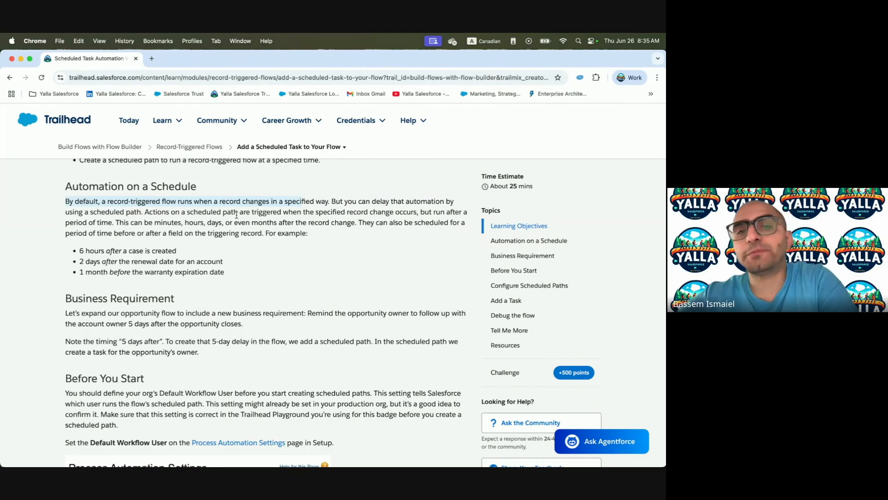
scroll(403, 252, "down", 1)
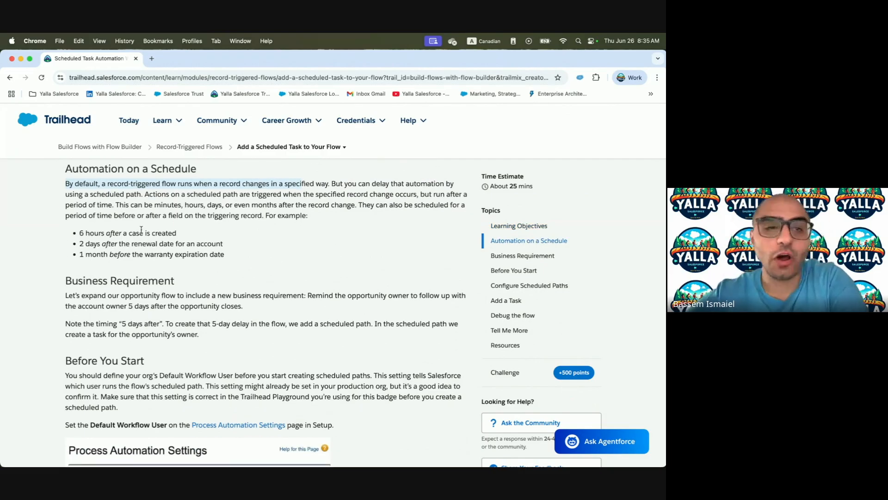
left_click_drag(84, 231, 187, 240)
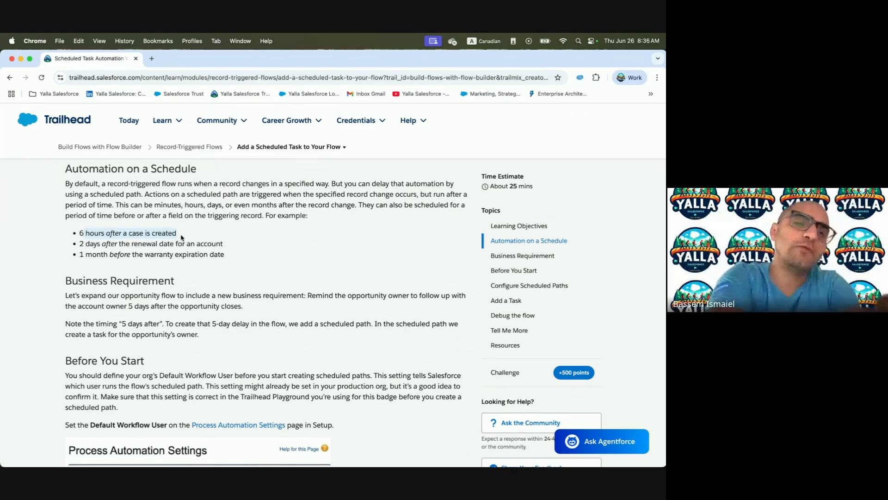
scroll(207, 316, "down", 3)
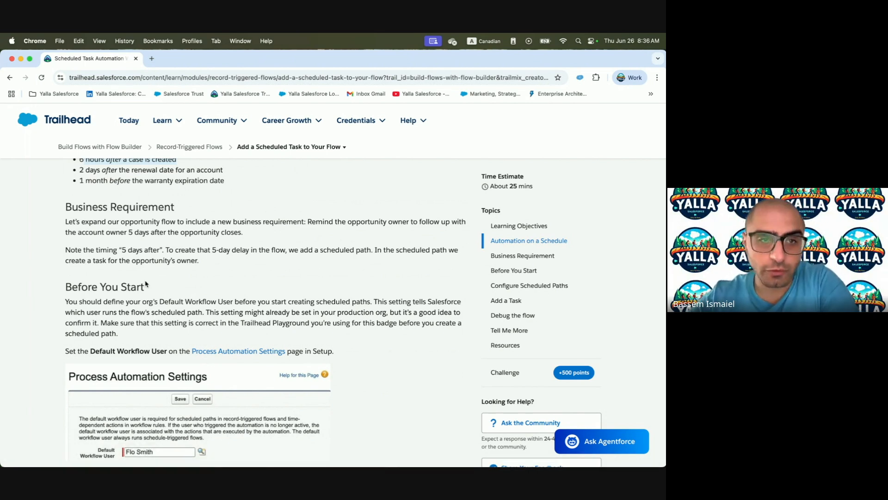
Leave the flow editor in the Salesforce org and open Setup.
key("ctrl+Right")
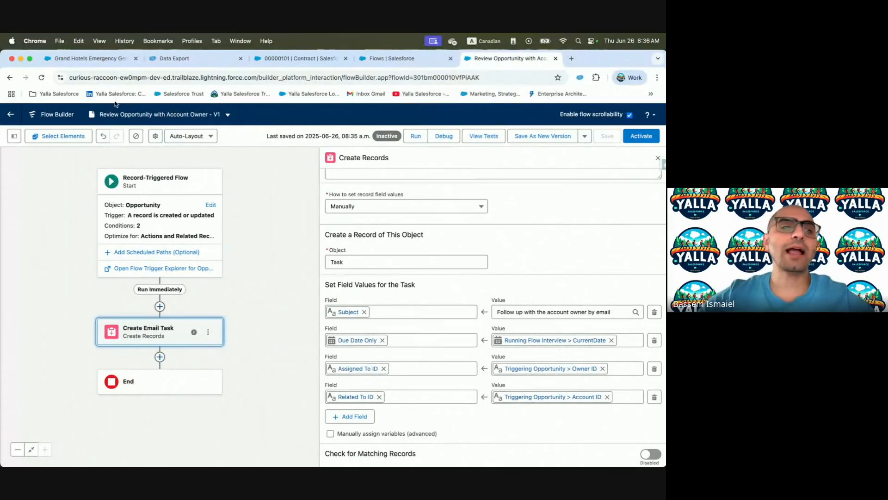
left_click(11, 113)
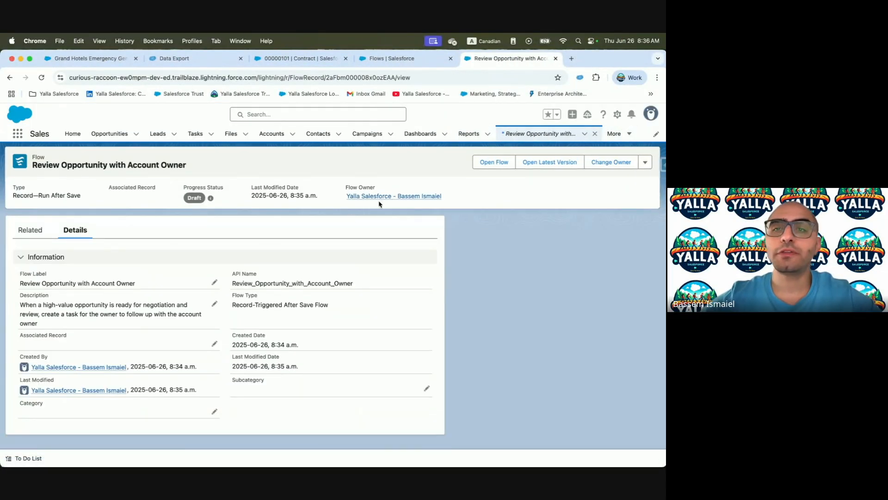
left_click(616, 117)
left_click(598, 151)
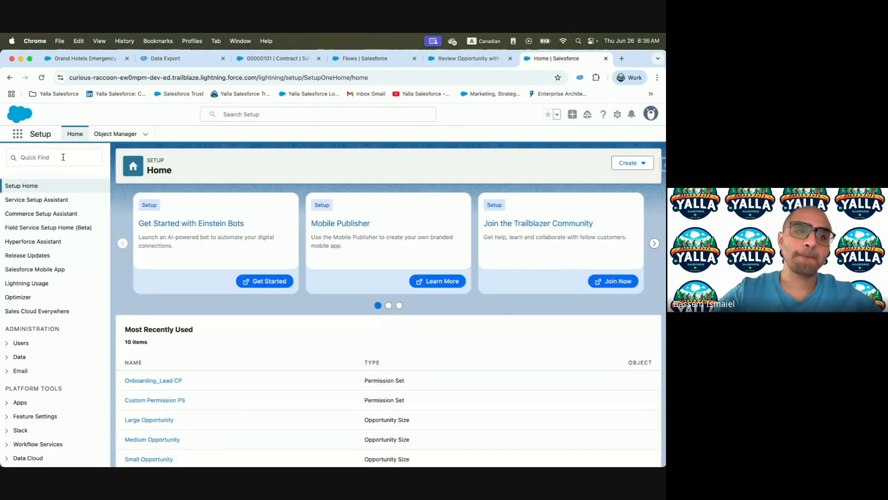
Search Setup for "Process Aut", open Process Automation Settings and check the Default Workflow User.
left_click(63, 157)
type("Pt")
type("ocers")
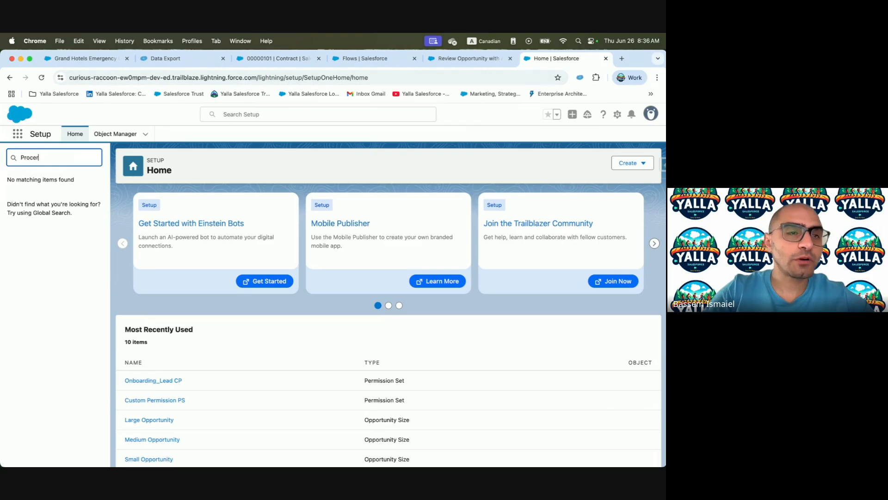
key("BackSpace")
type("ss Aut")
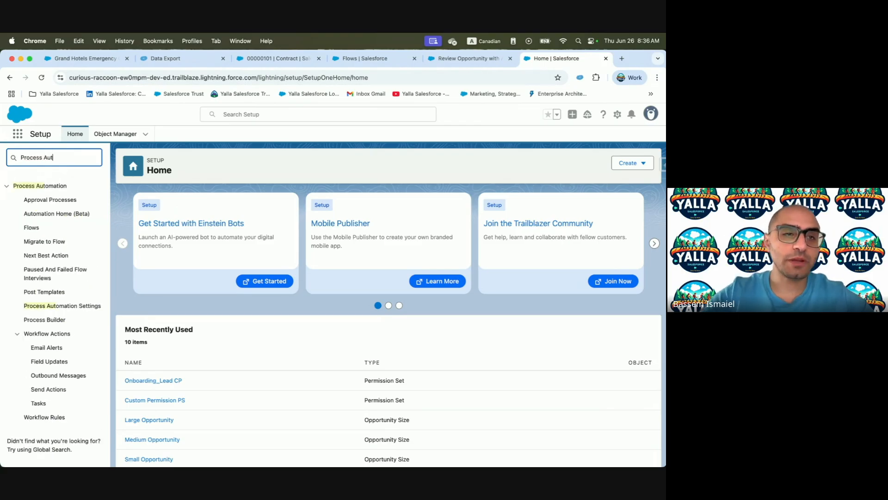
left_click(72, 307)
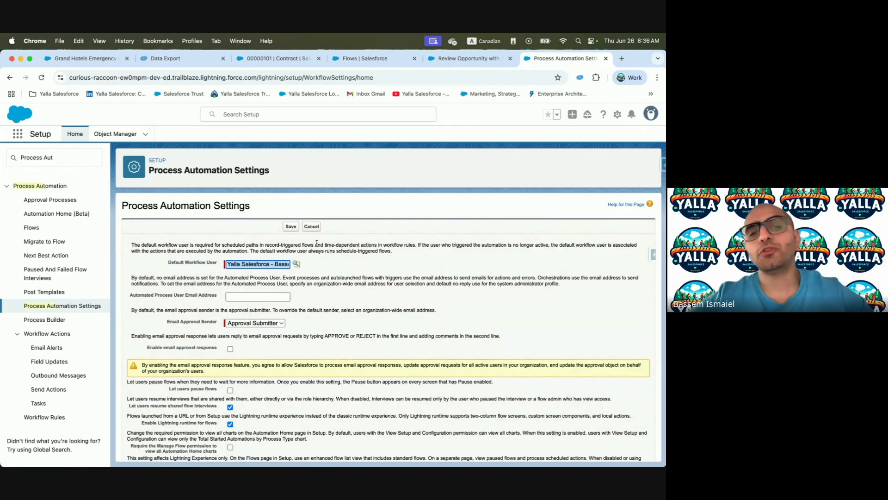
left_click_drag(159, 269, 337, 270)
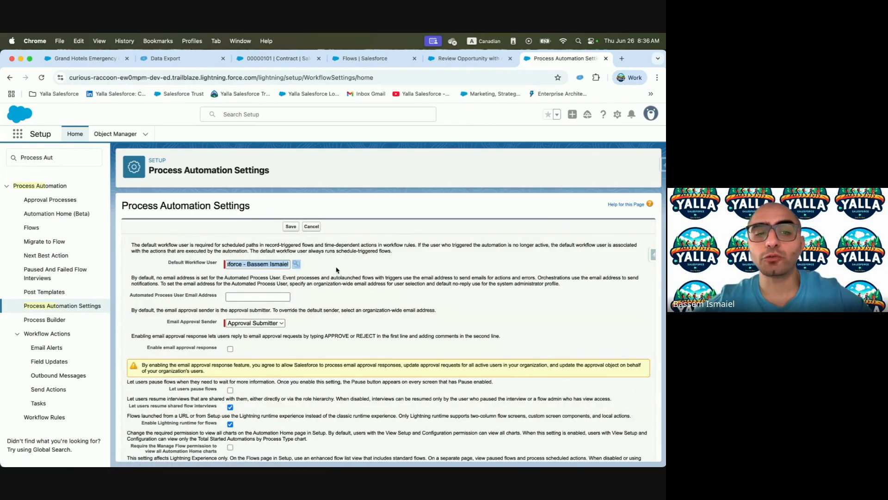
Return to the Trailhead unit and read its Before You Start section and the first Configure Scheduled Paths instructions.
key("ctrl+Left")
scroll(337, 269, "down", 5)
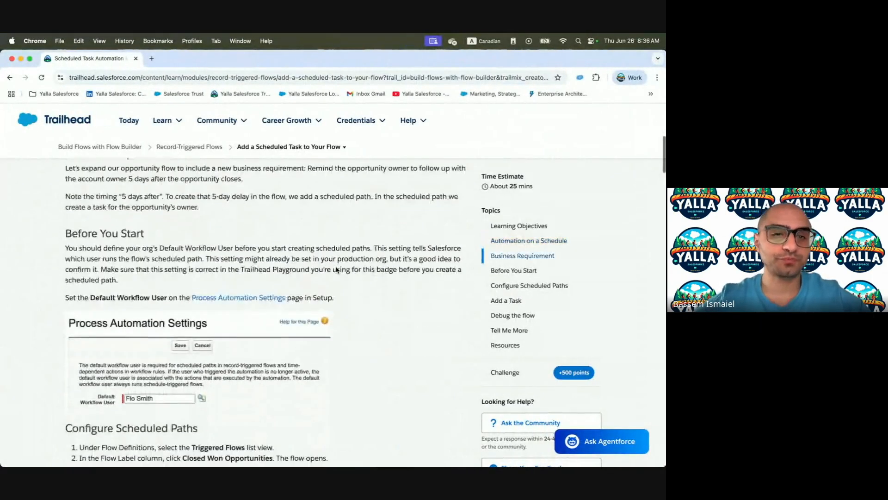
scroll(336, 270, "down", 1)
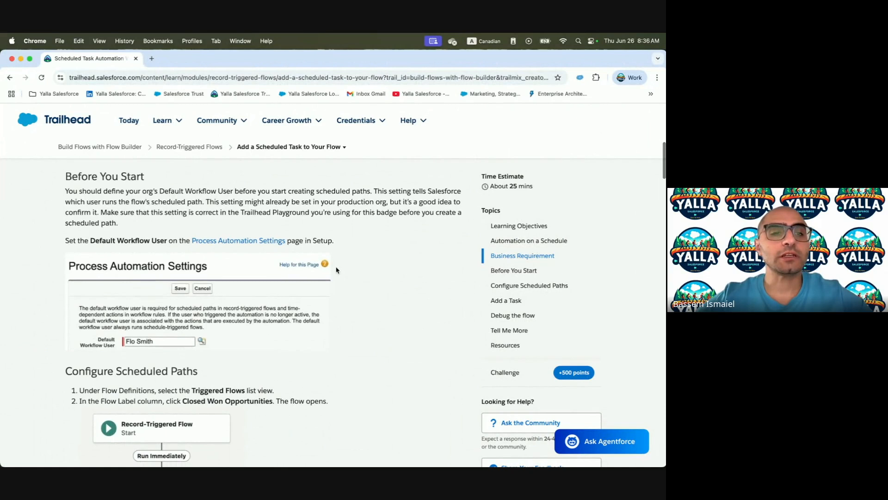
scroll(232, 316, "down", 6)
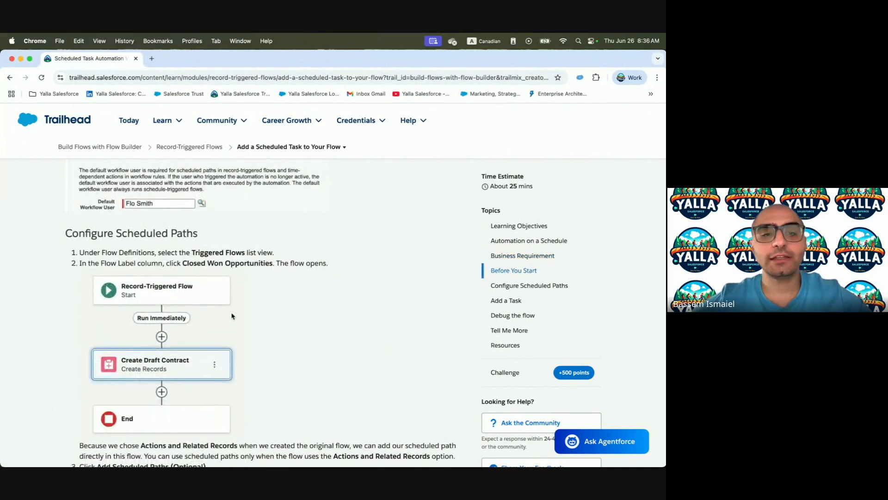
key("ctrl+Right")
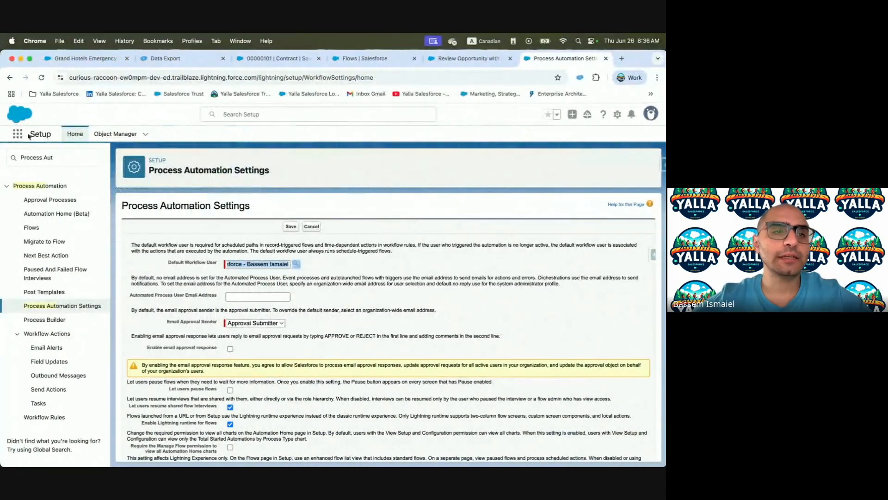
key("ctrl+Left")
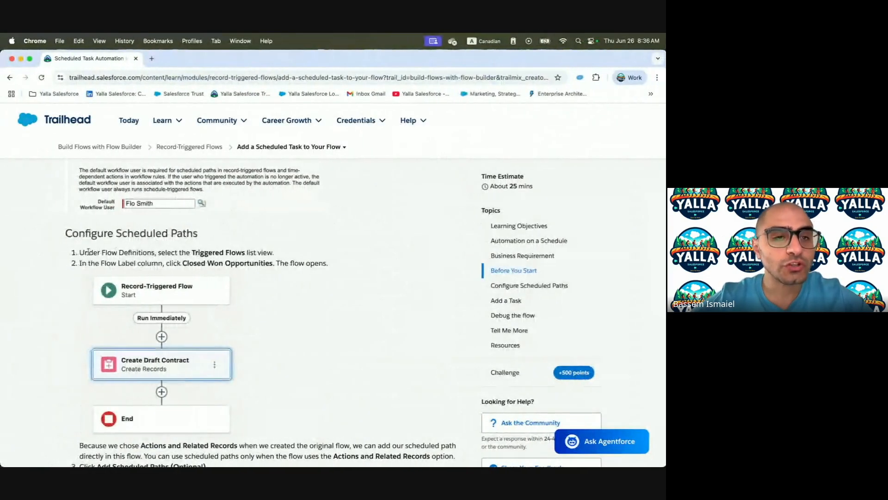
left_click_drag(87, 253, 283, 256)
left_click(192, 260)
left_click_drag(186, 260, 296, 262)
scroll(296, 264, "down", 1)
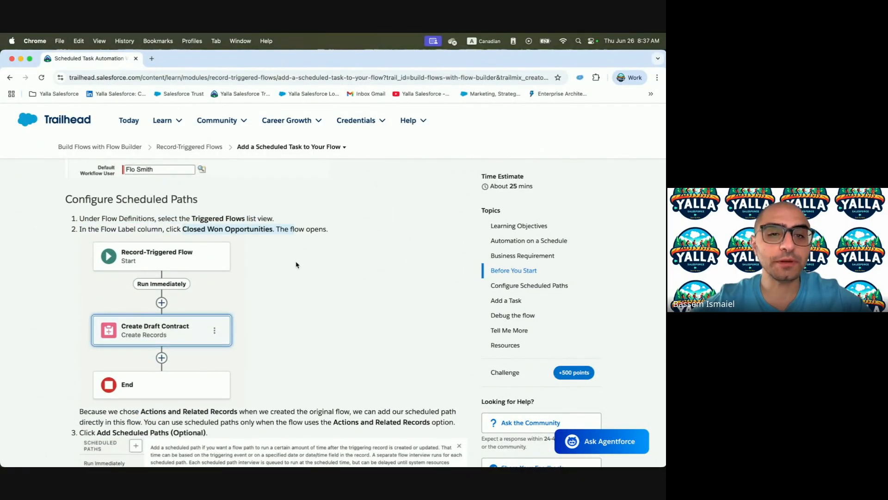
Search the org's Setup for "Flow" and open the Closed Won Opportunities flow from the Flows list.
key("ctrl+Right")
triple_click(66, 161)
type("Flow")
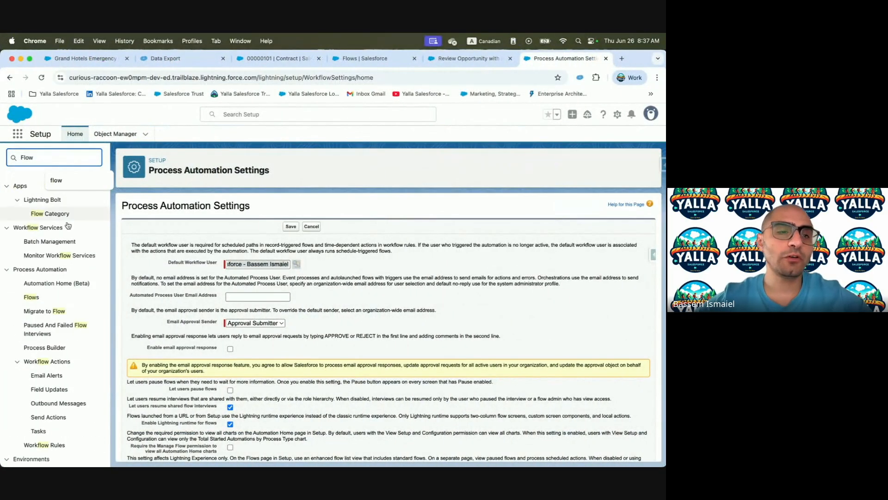
left_click(30, 299)
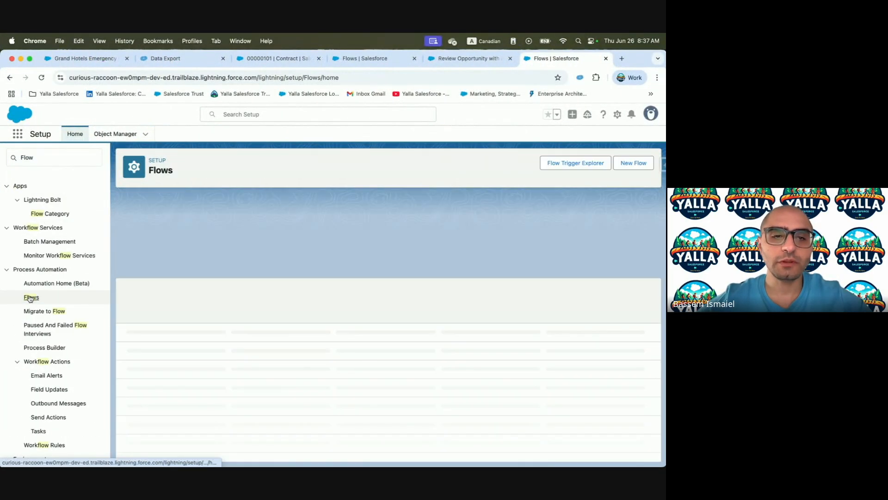
scroll(350, 314, "down", 2)
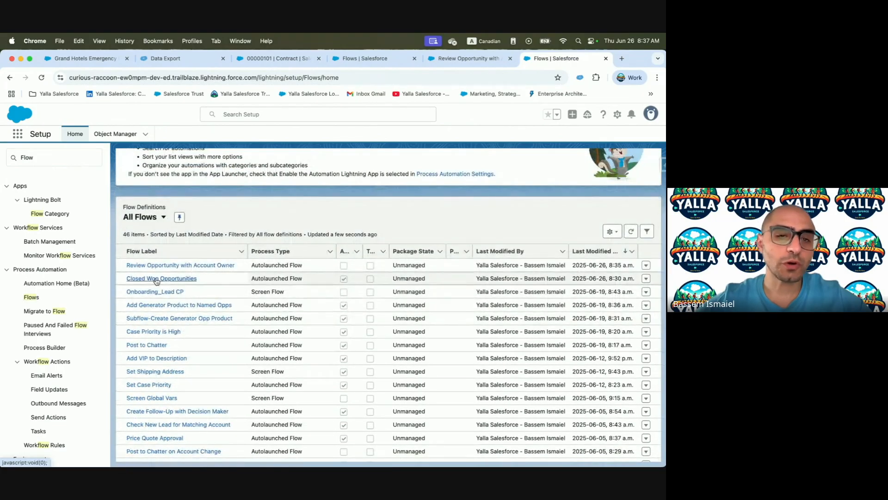
left_click(156, 279)
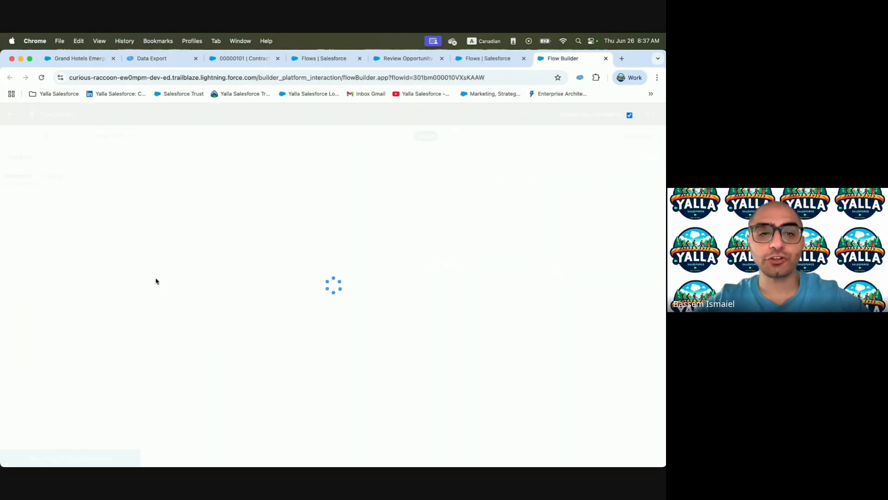
Check the unit's note on Actions and Related Records, and add a new scheduled path to the flow's start element.
key("ctrl+Left")
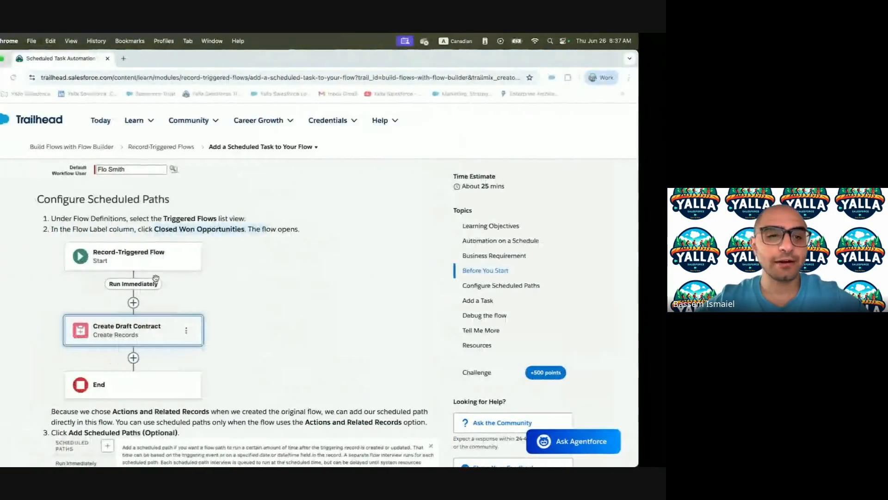
scroll(111, 318, "down", 4)
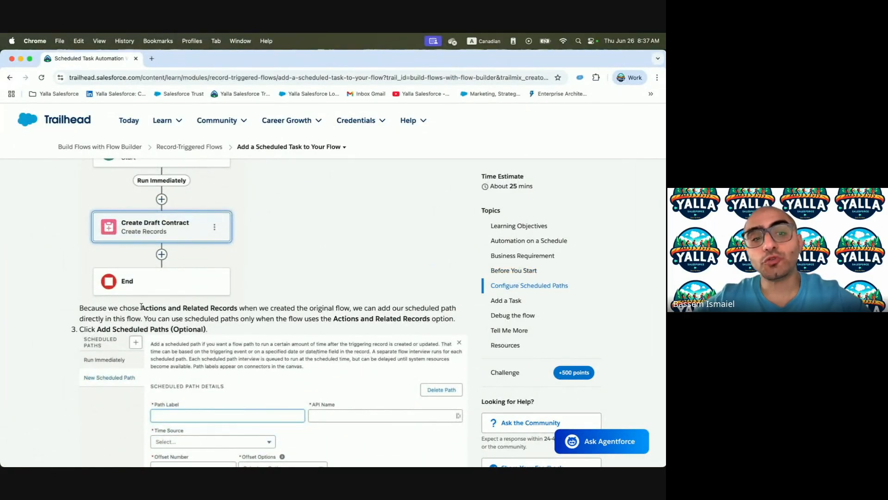
left_click_drag(141, 308, 273, 307)
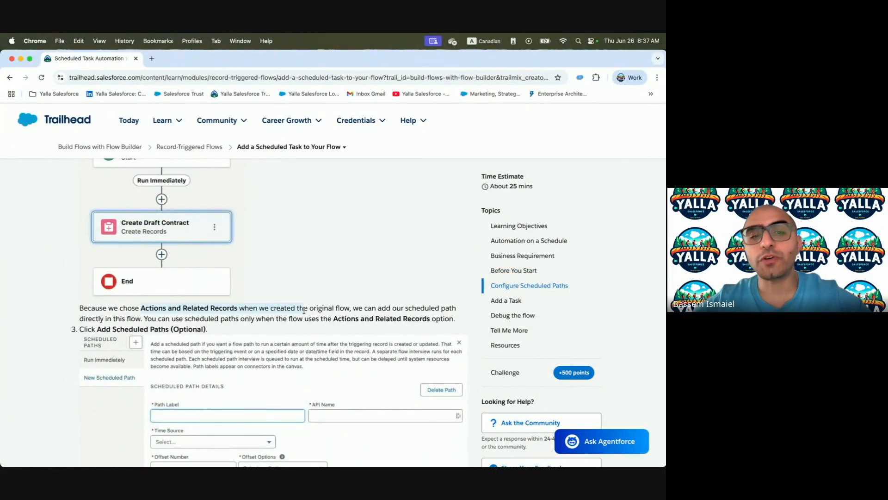
left_click_drag(335, 315, 415, 315)
key("ctrl+Right")
left_click(354, 253)
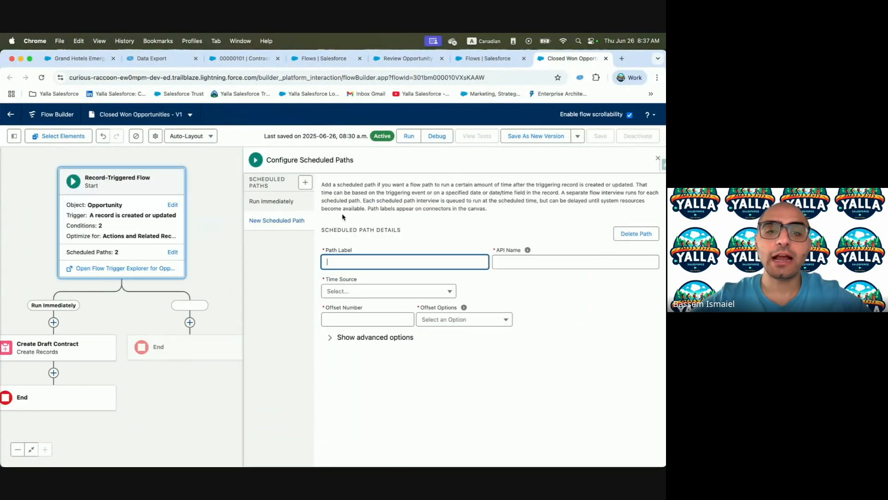
Label the new scheduled path "5 Days After Close", taking the name from the unit's instructions.
key("ctrl+Left")
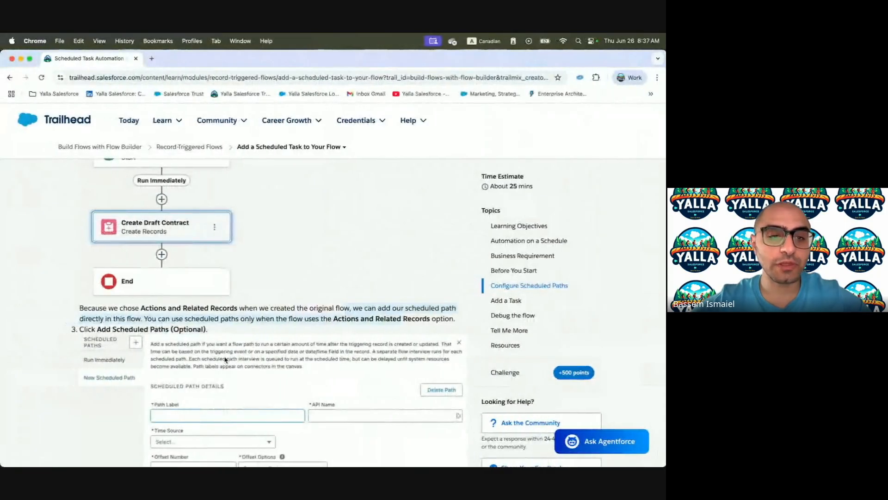
scroll(225, 360, "down", 5)
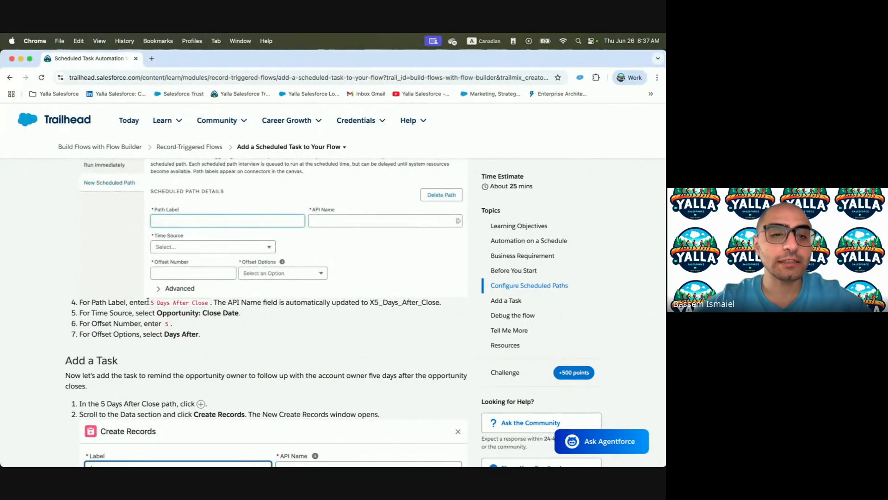
left_click_drag(149, 303, 189, 303)
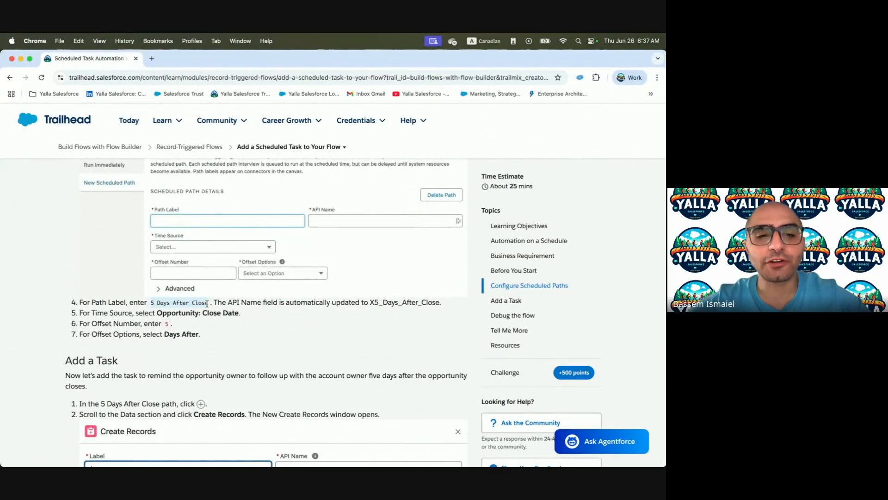
key("ctrl+Right")
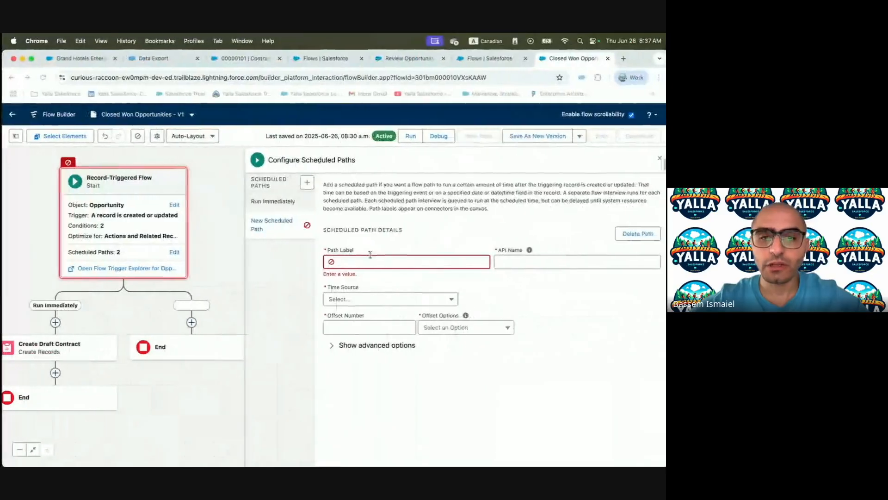
type("5 Days After Close")
Set the scheduled path's time source to Opportunity: Close Date, its offset number to 5 and its offset option to Days After.
left_click(404, 293)
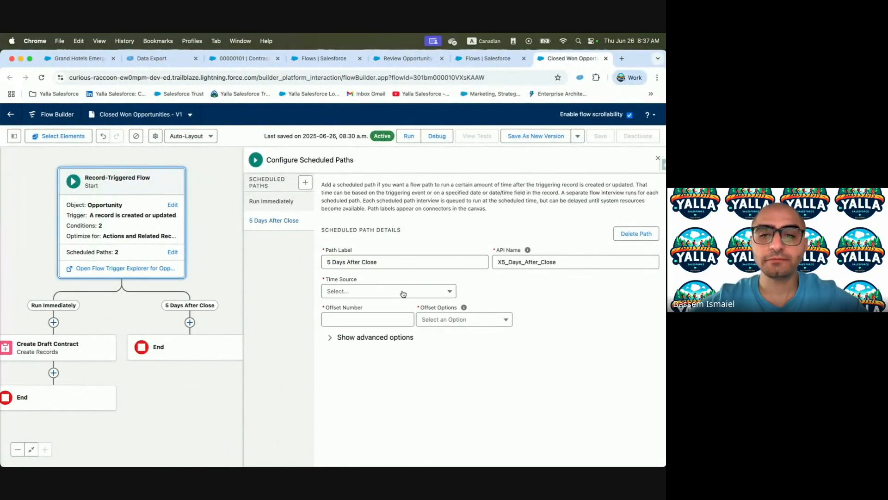
key("ctrl+Left")
key("ctrl+Right")
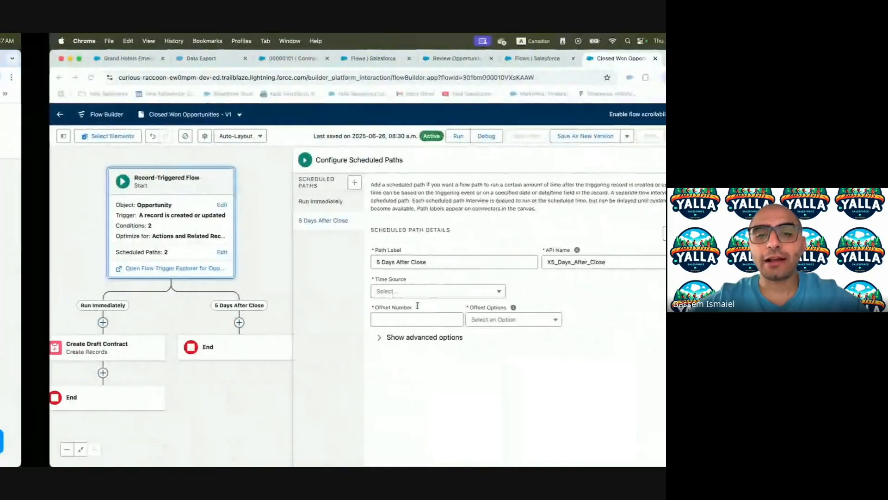
left_click(380, 292)
left_click(391, 323)
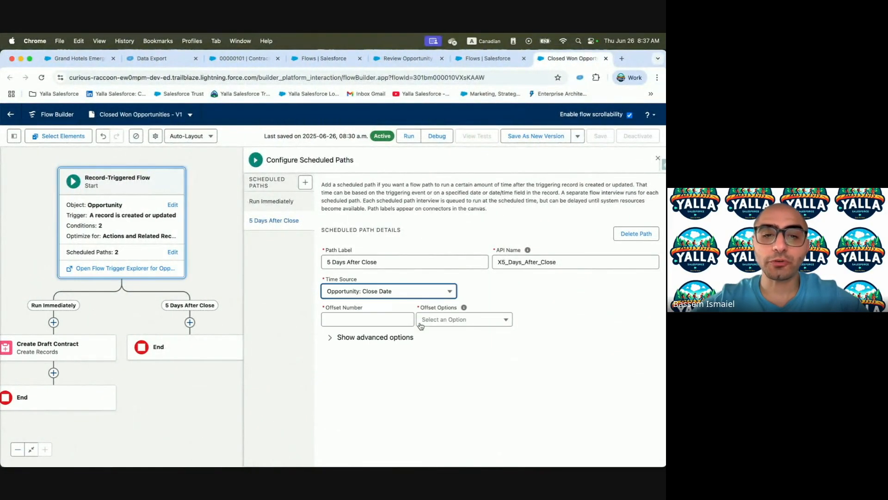
left_click(340, 321)
type("5")
left_click(428, 319)
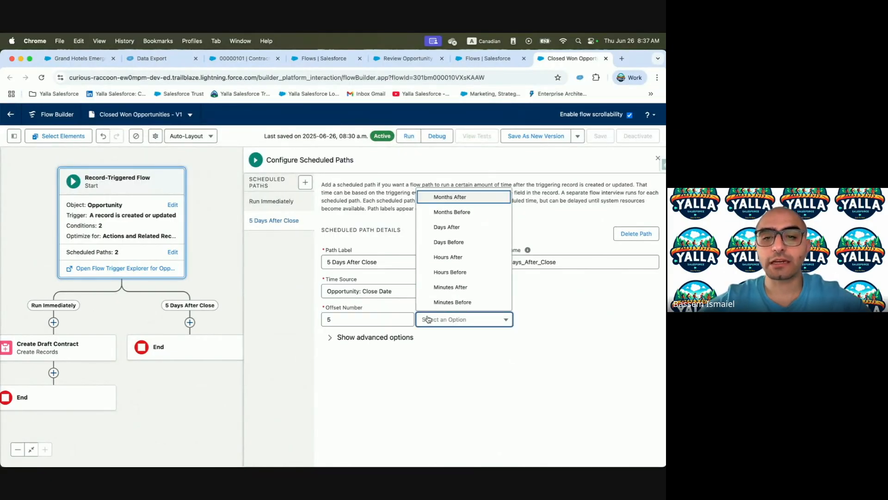
left_click(447, 227)
Reread the unit's Business Requirement section in Trailhead and examine the Add a Task instructions.
key("ctrl+Left")
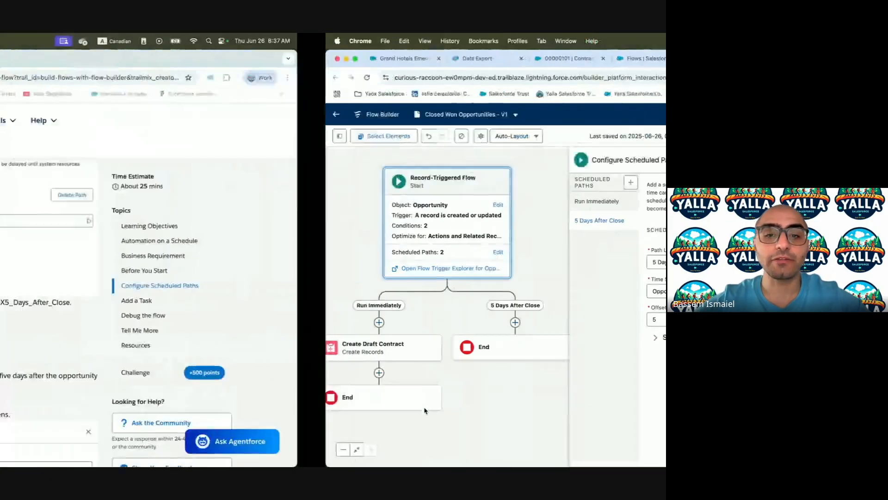
scroll(273, 333, "down", 4)
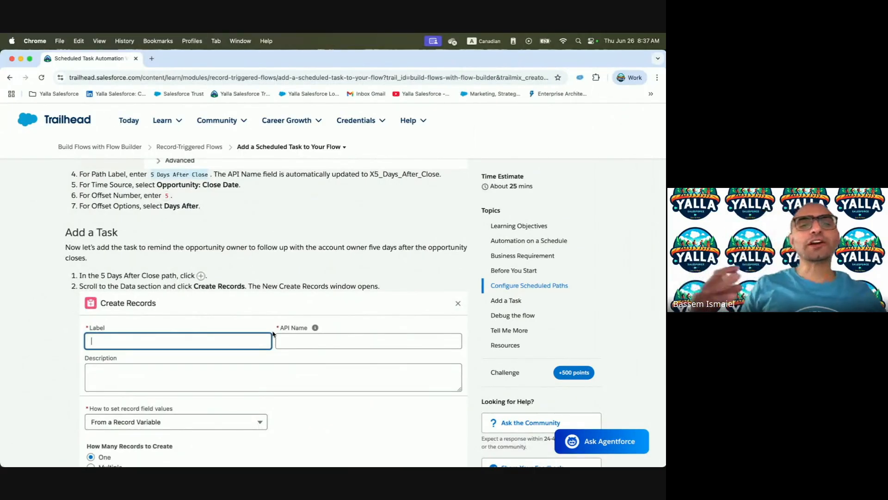
scroll(273, 333, "up", 5)
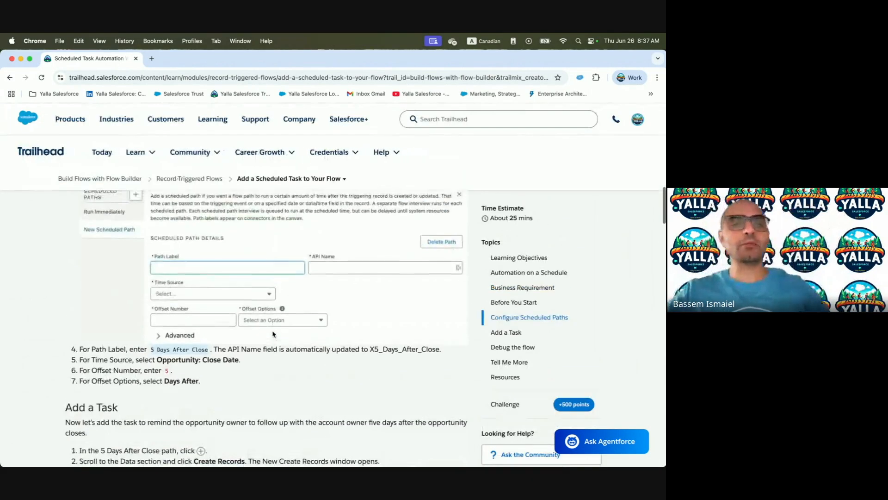
scroll(273, 333, "up", 15)
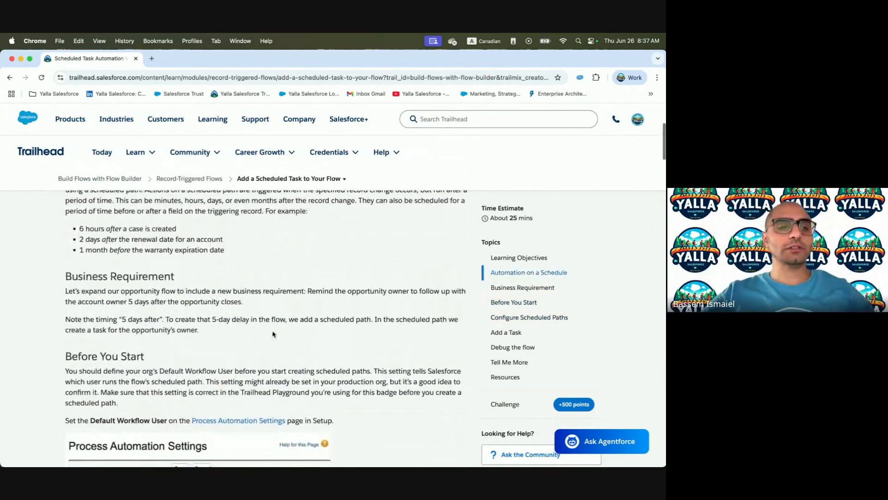
left_click_drag(137, 291, 306, 294)
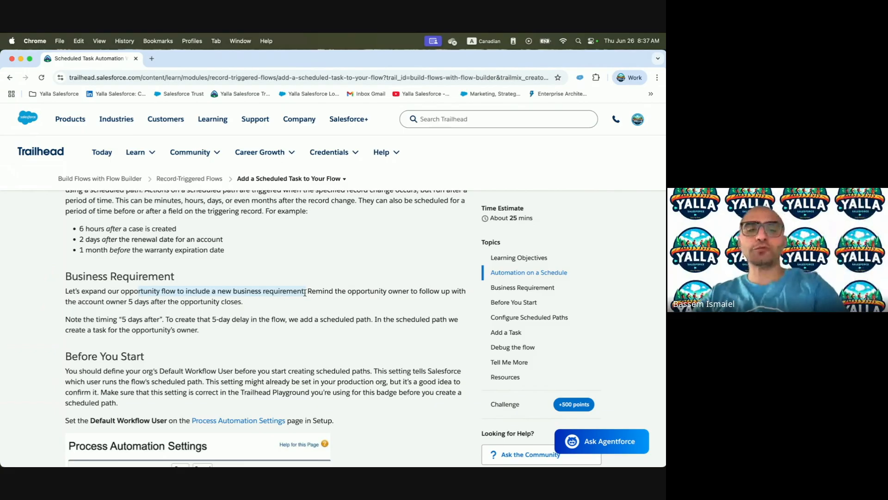
scroll(352, 359, "down", 15)
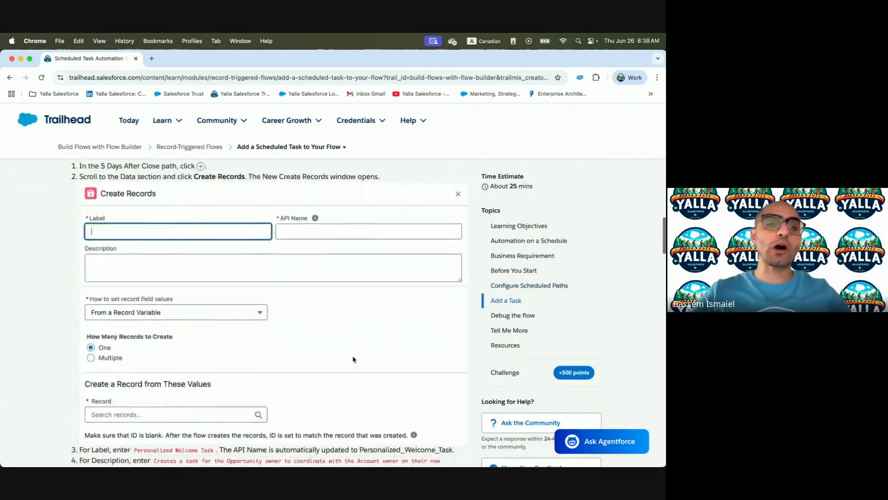
Add a Create Records element to the flow's 5 Days After Close path.
key("ctrl+Right")
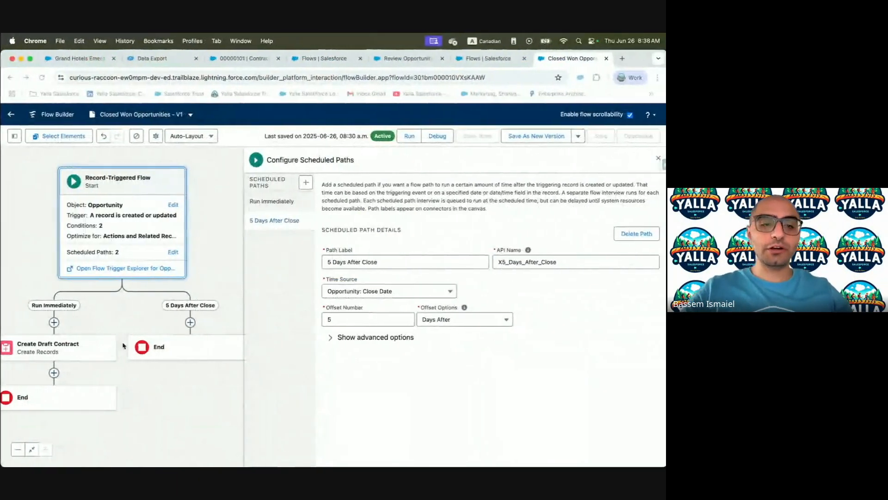
left_click(190, 322)
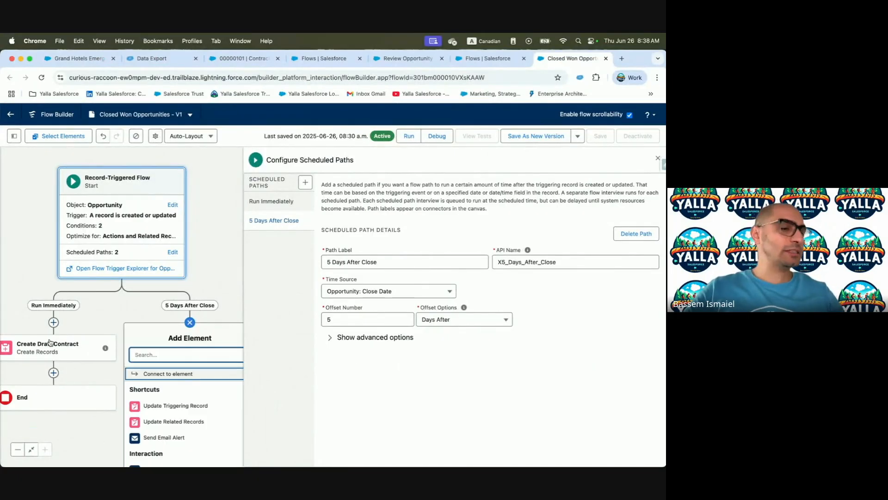
type("create")
left_click(189, 373)
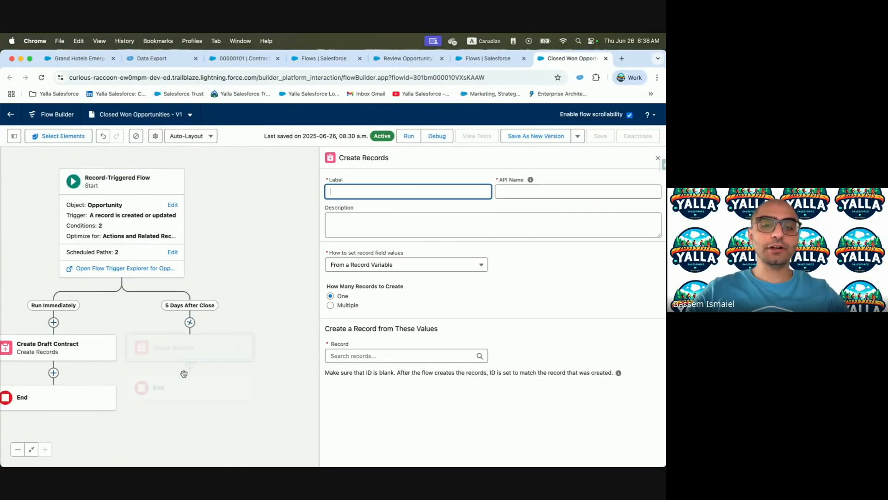
Copy the label "Personalized Welcome Task" from the unit's instructions into the new Create Records element.
key("ctrl+Left")
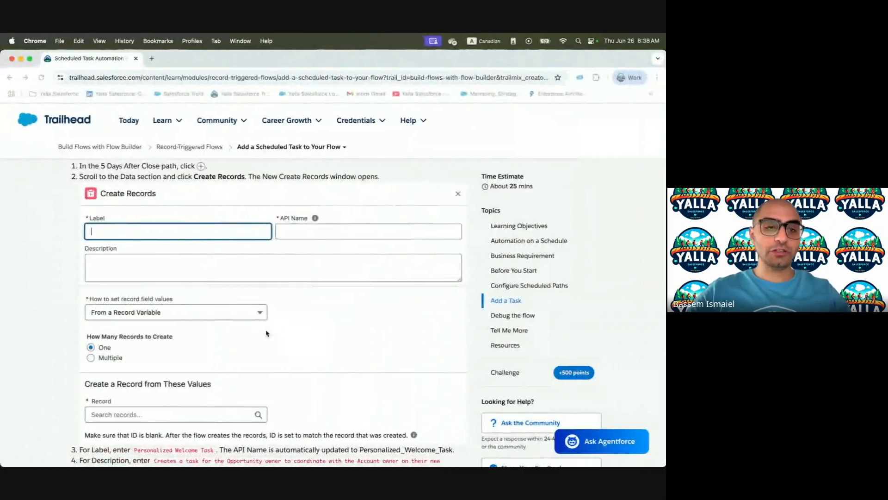
scroll(267, 332, "down", 3)
left_click_drag(135, 351, 197, 349)
key("super+c")
key("ctrl+Right")
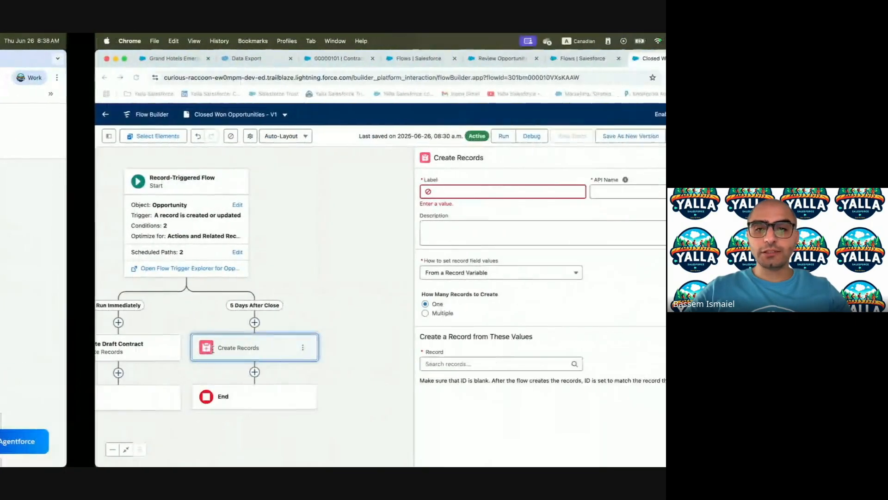
left_click(407, 192)
key("super+v")
Copy the description "Creates a task for the Opportunity owner to coordinate with the Account owner on their new account" into the element.
left_click(396, 222)
key("ctrl+Left")
left_click_drag(153, 362, 64, 379)
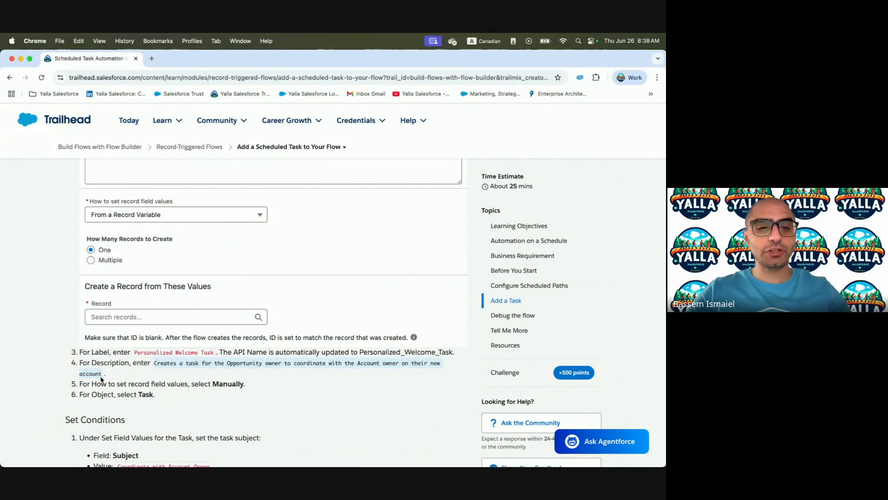
key("super+c")
key("ctrl+Right")
left_click(373, 224)
key("super+v")
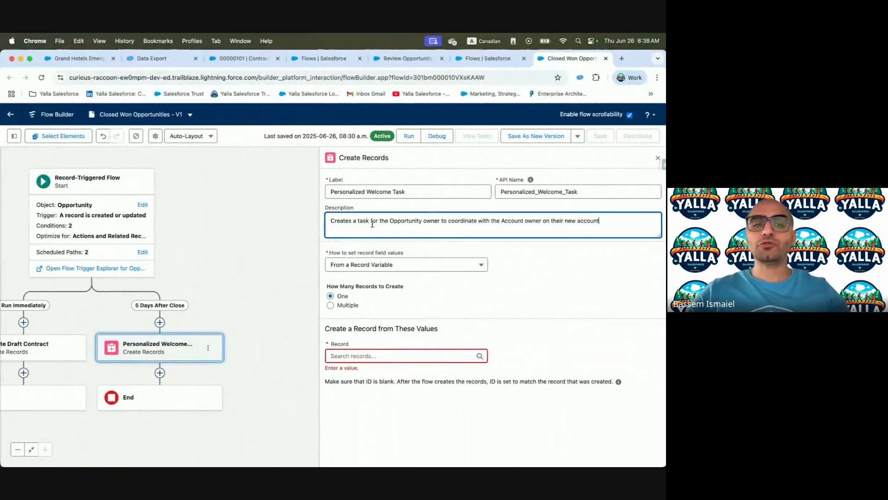
Set the Create Records element to set field values manually and choose Task as the object, following the unit's instructions.
key("ctrl+Left")
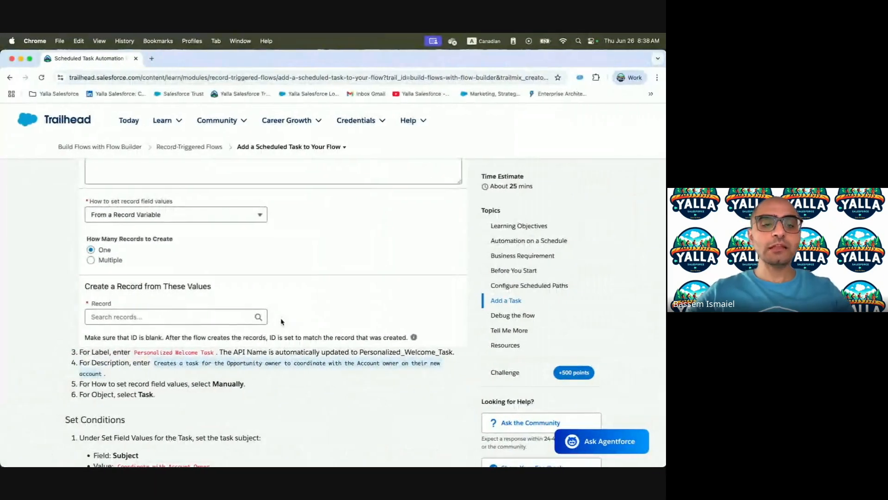
scroll(281, 321, "down", 3)
key("ctrl+Right")
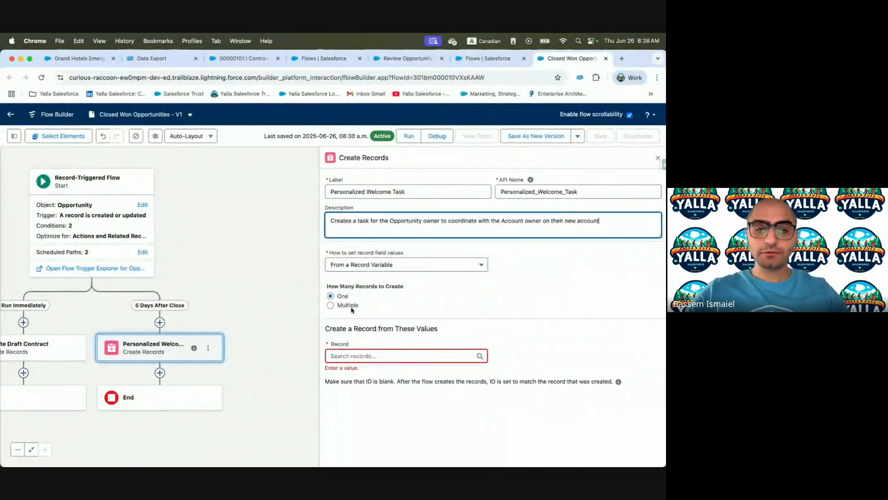
left_click(369, 268)
left_click(369, 287)
left_click(392, 318)
type("Task")
left_click(393, 306)
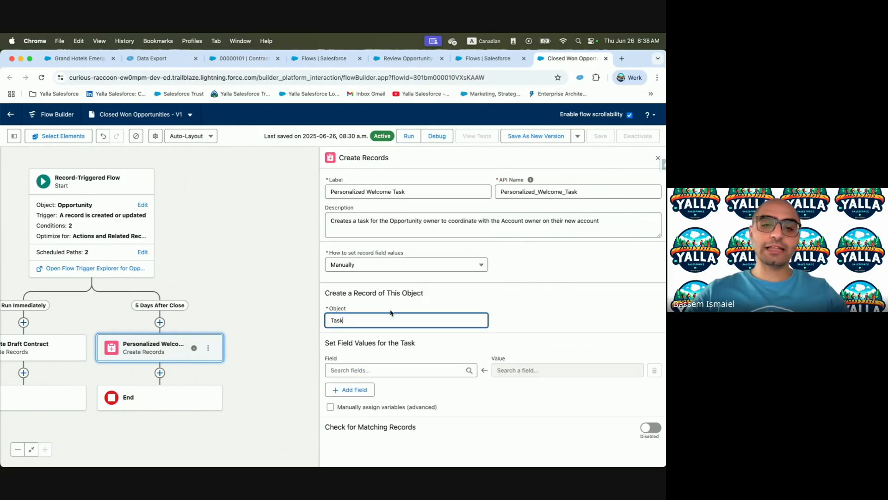
Copy the subject text "Coordinate with Account Owner" from the unit's instructions and choose Subject as the task's first field.
key("ctrl+Left")
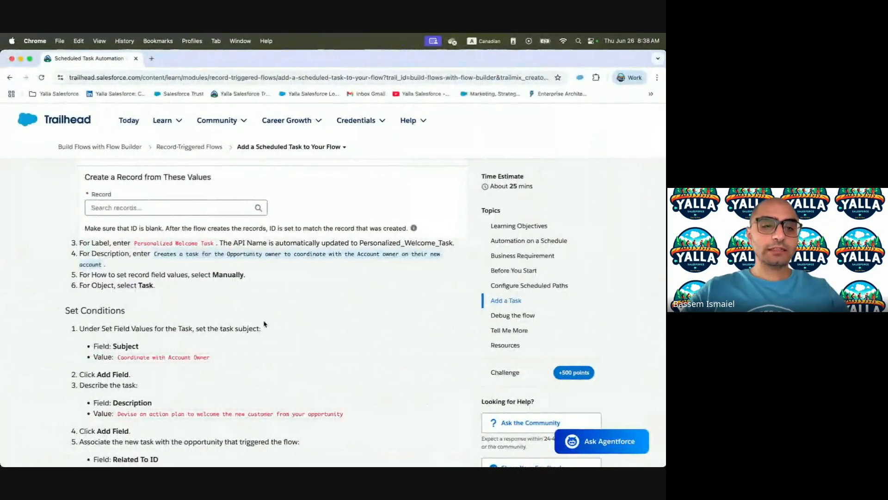
scroll(264, 324, "down", 1)
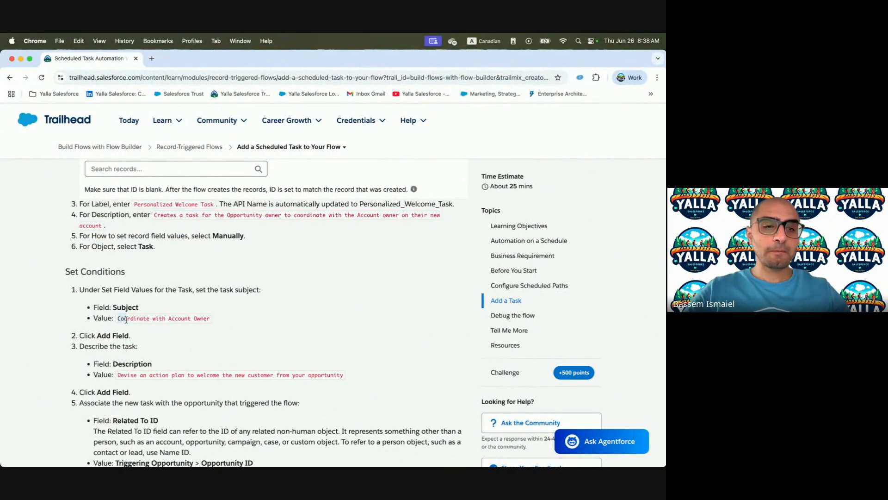
left_click_drag(117, 318, 208, 321)
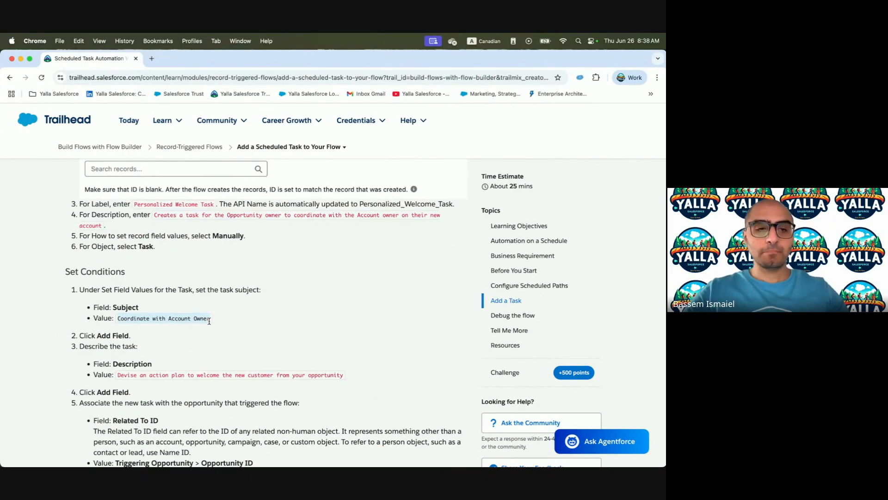
key("ctrl+Right")
left_click(385, 372)
type("Sub")
left_click(363, 354)
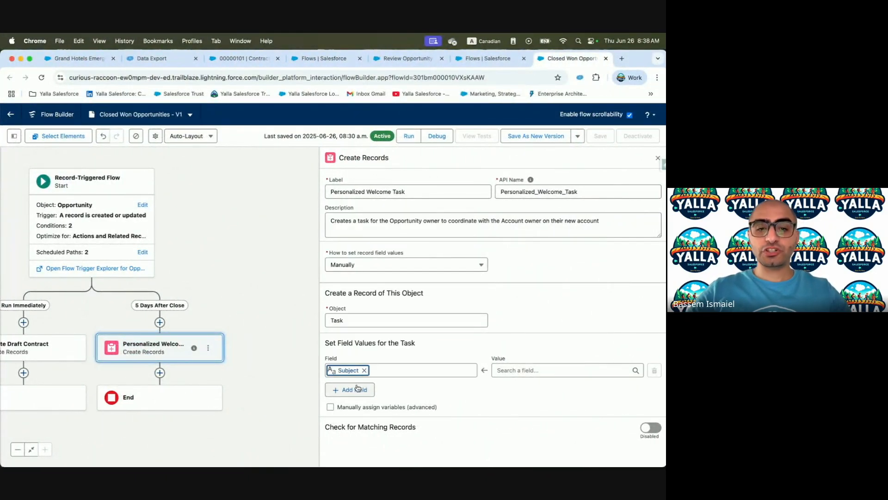
Add a Description field row and fill the Subject value with "Coordinate with Account Owner".
left_click(354, 389)
left_click(362, 397)
type("Des")
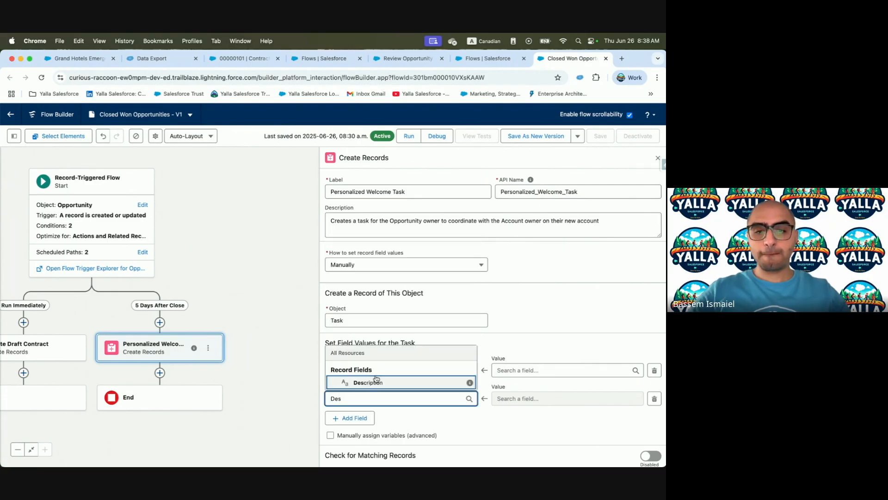
left_click(375, 382)
left_click(562, 370)
key("super+v")
Copy "Devise an action plan to welcome the new customer from your opportunity" from the unit into the task's Description value.
key("super+grave")
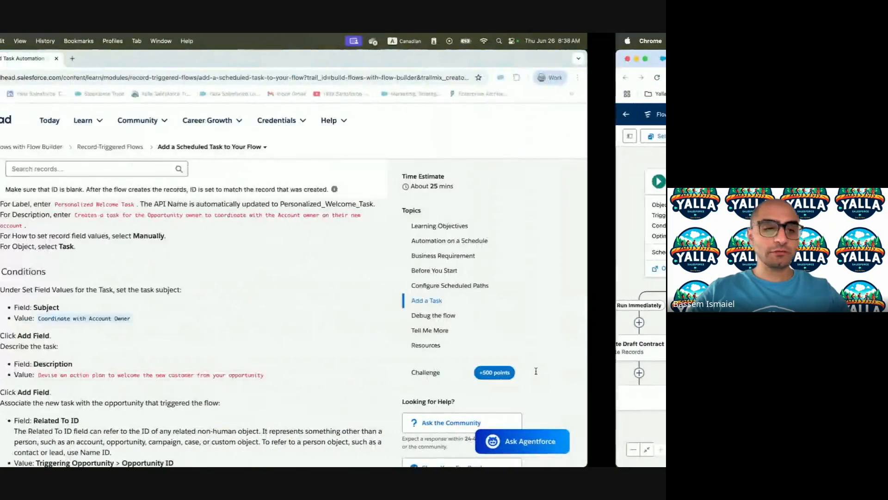
left_click_drag(116, 375, 325, 371)
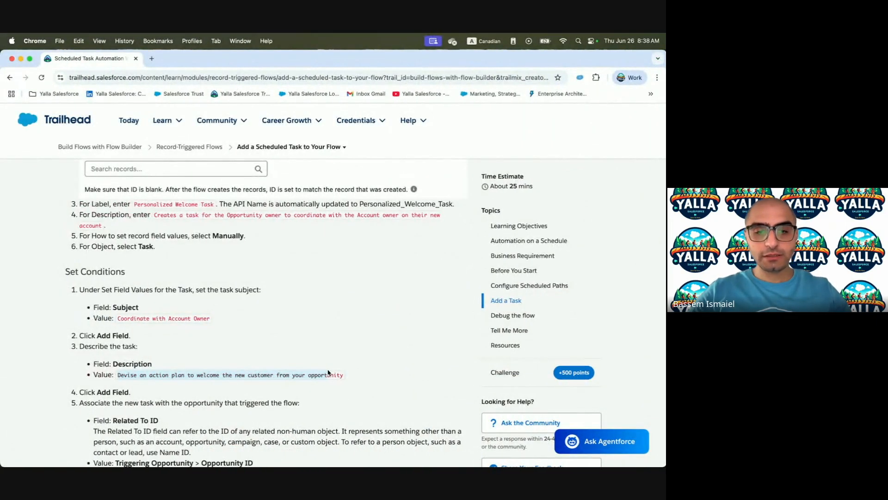
key("super+c")
key("ctrl+Right")
left_click(575, 403)
key("super+v")
Add a Related To ID field row to the task's field values.
left_click(354, 418)
left_click(371, 427)
type("rela")
left_click(377, 413)
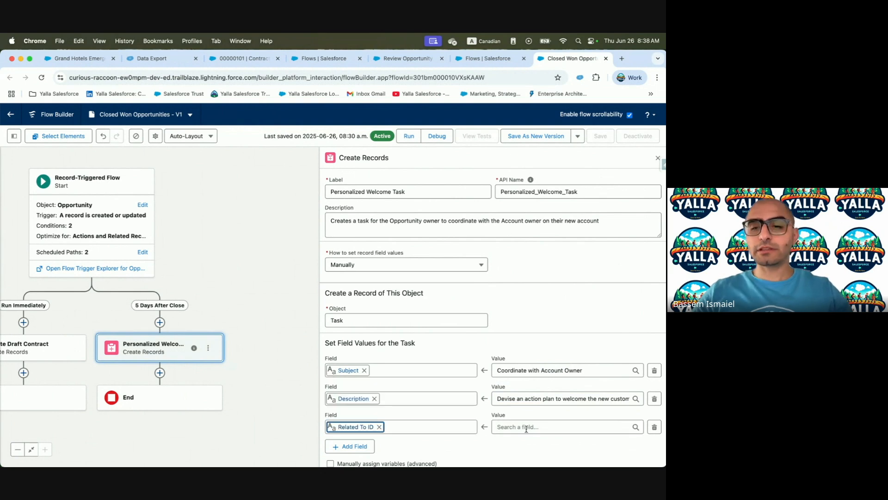
Examine the unit's explanation of the Related To ID field and the value it requires.
key("ctrl+Left")
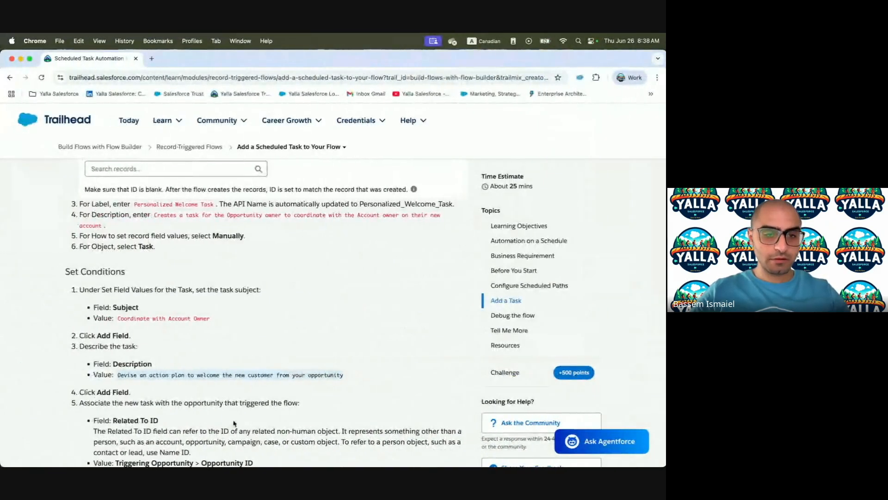
scroll(234, 423, "down", 3)
left_click_drag(116, 330, 260, 332)
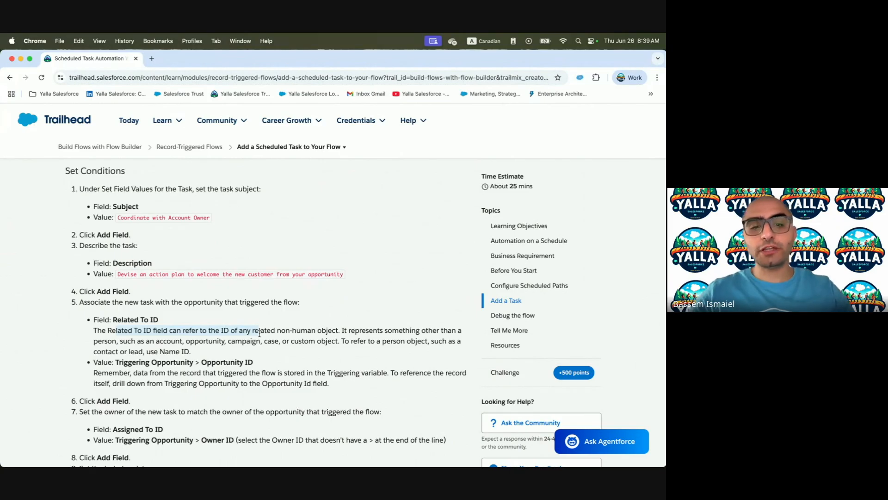
left_click_drag(361, 331, 108, 341)
left_click_drag(164, 344, 144, 351)
left_click(359, 345)
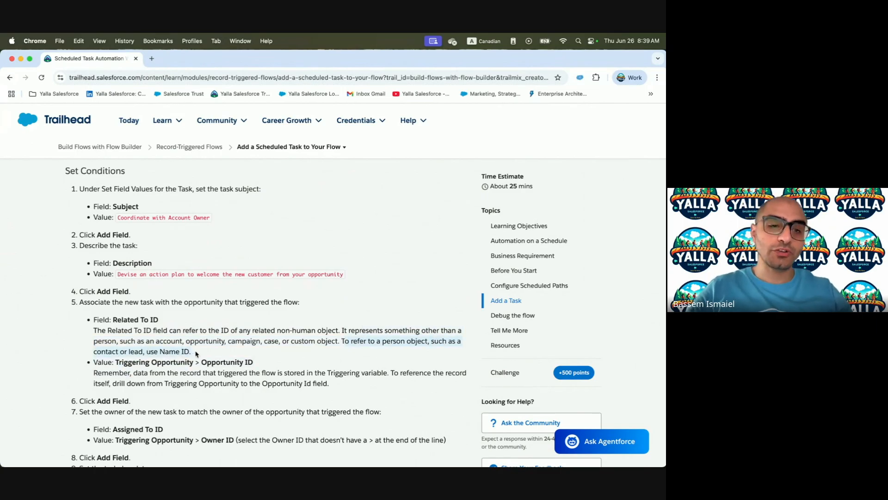
scroll(196, 353, "down", 2)
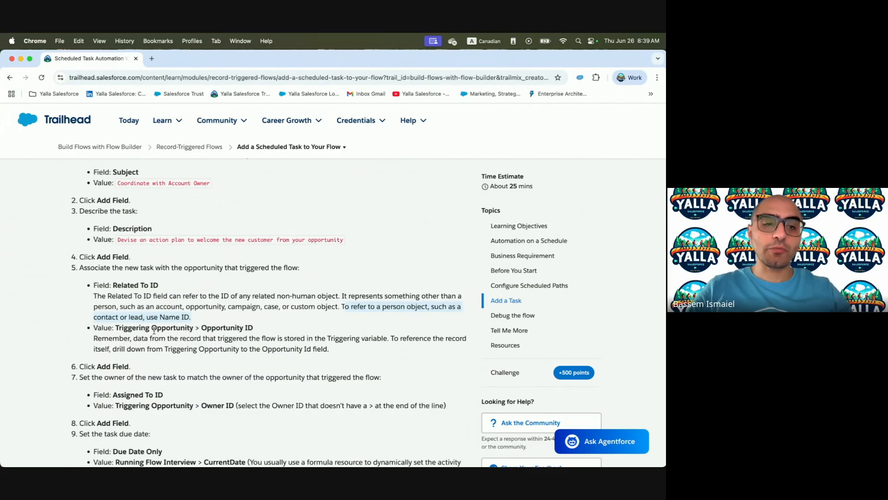
Set the Related To ID value to Triggering Opportunity > Opportunity ID.
key("ctrl+Right")
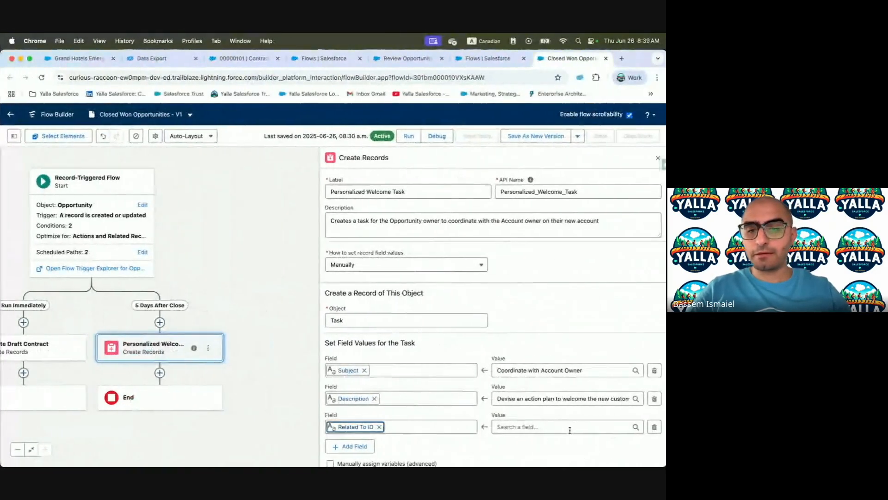
left_click(569, 426)
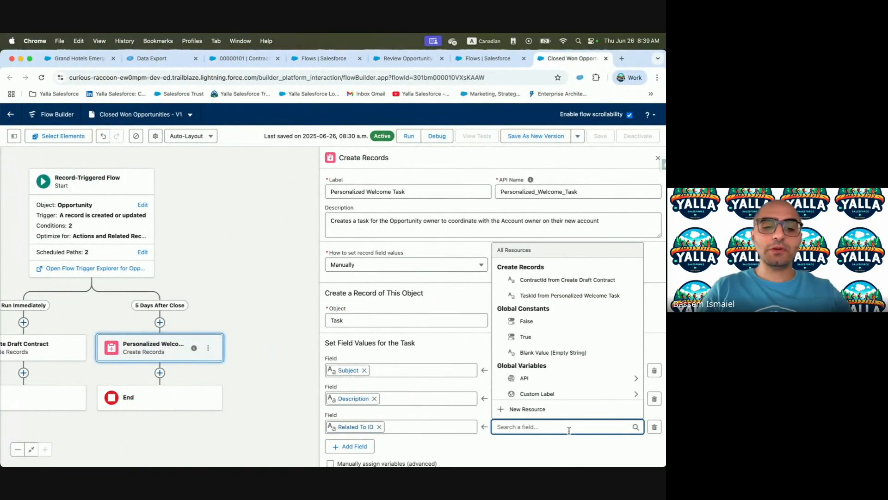
type("rec")
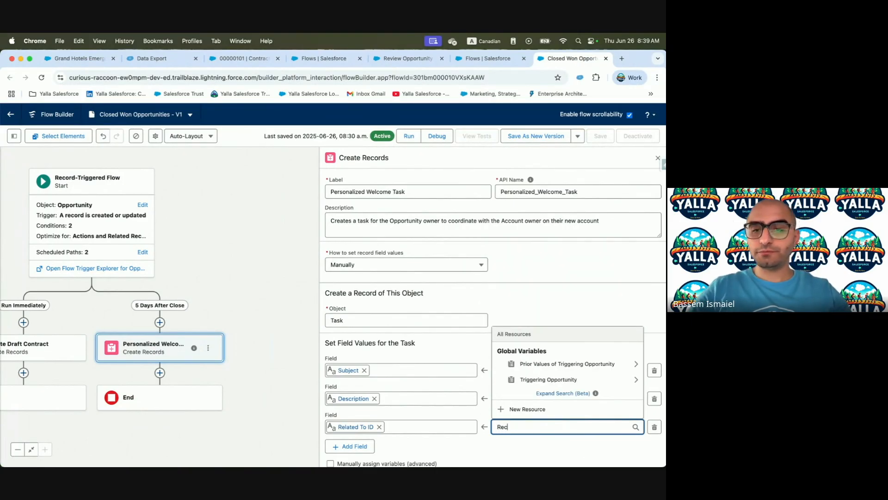
left_click(568, 378)
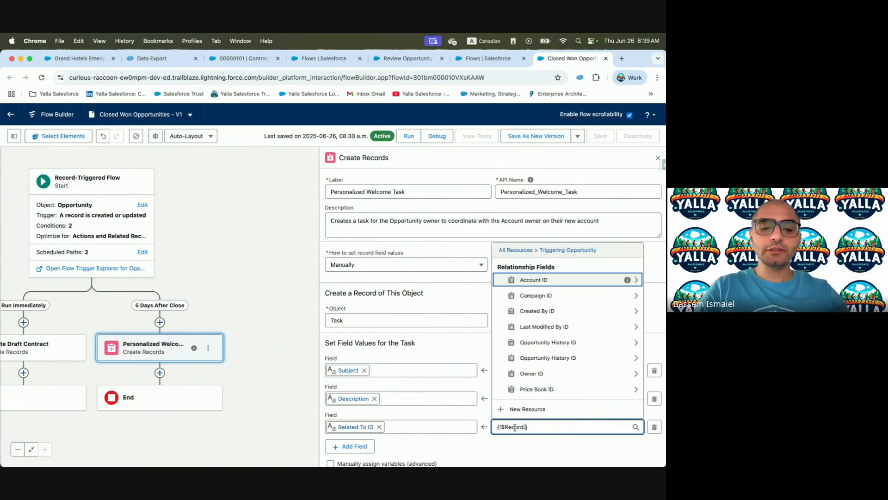
type("Op")
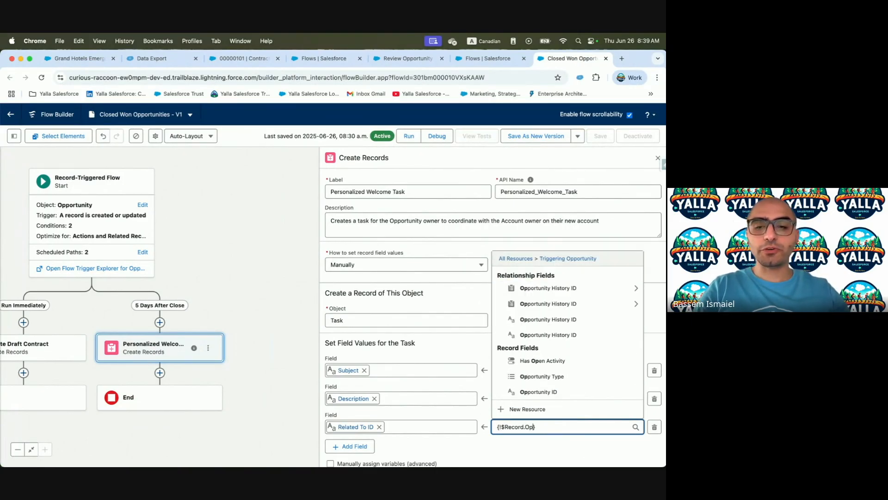
left_click(525, 392)
Check the unit's next instruction and add an Assigned To ID field row to the task's field values.
key("ctrl+Left")
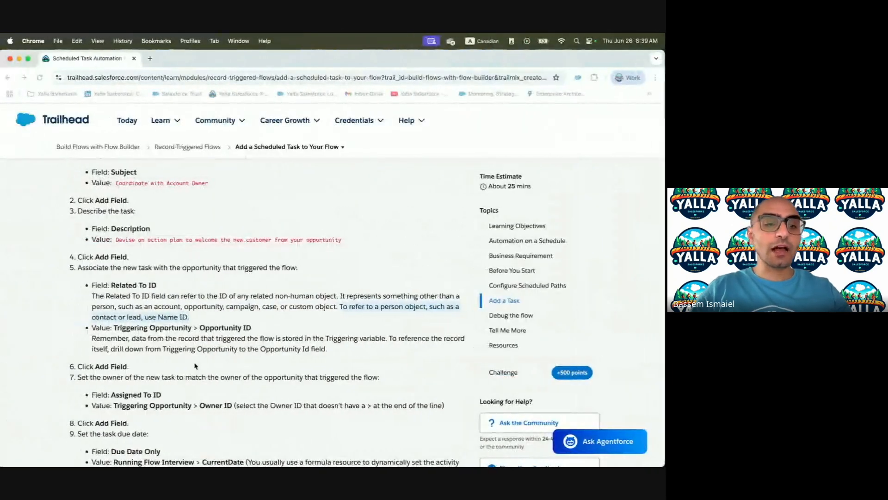
scroll(195, 366, "down", 2)
key("ctrl+Right")
key("ctrl+Left")
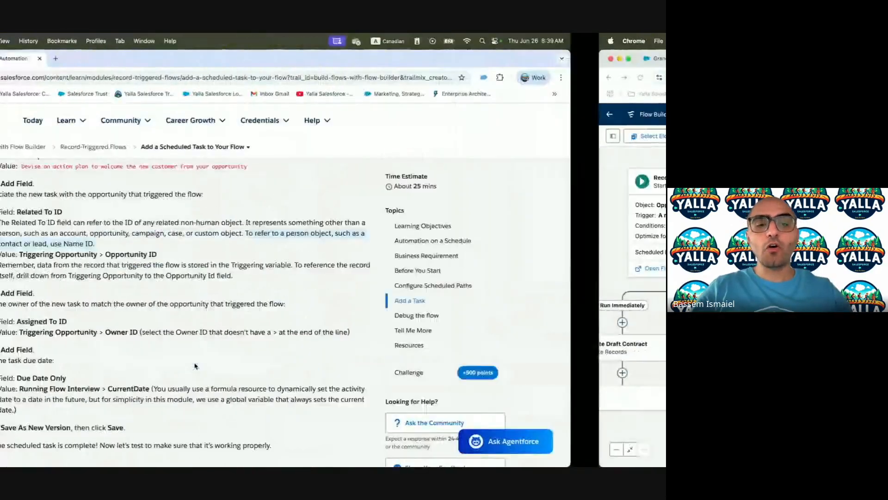
key("ctrl+Right")
left_click(357, 446)
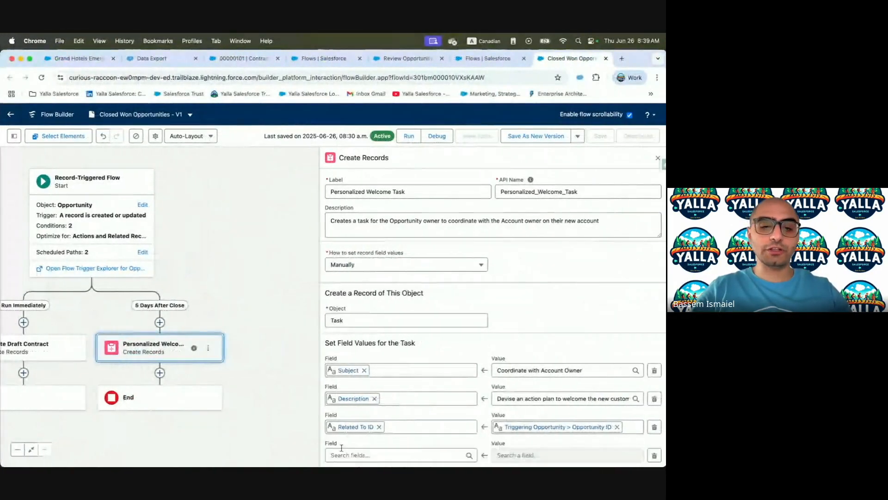
left_click(401, 455)
type("ass")
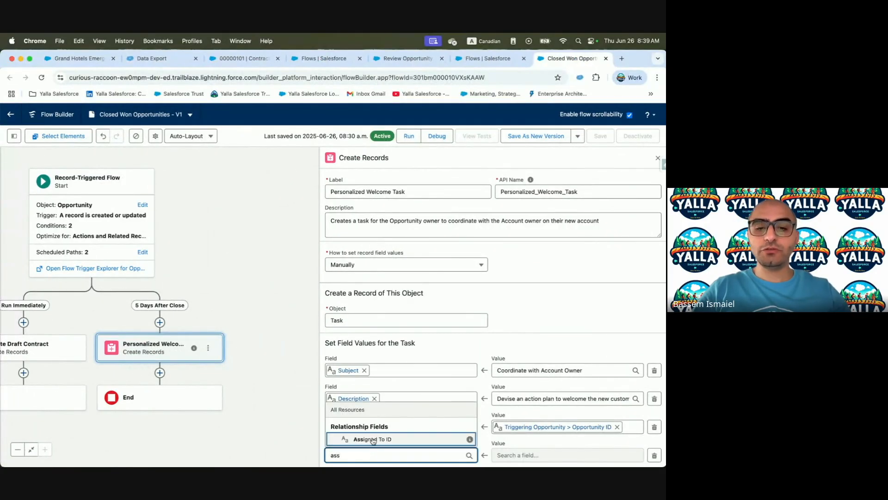
left_click(374, 439)
Set the Assigned To ID value to Triggering Opportunity > Owner ID, using the Owner ID entry that does not expand further.
scroll(526, 364, "down", 2)
left_click(528, 397)
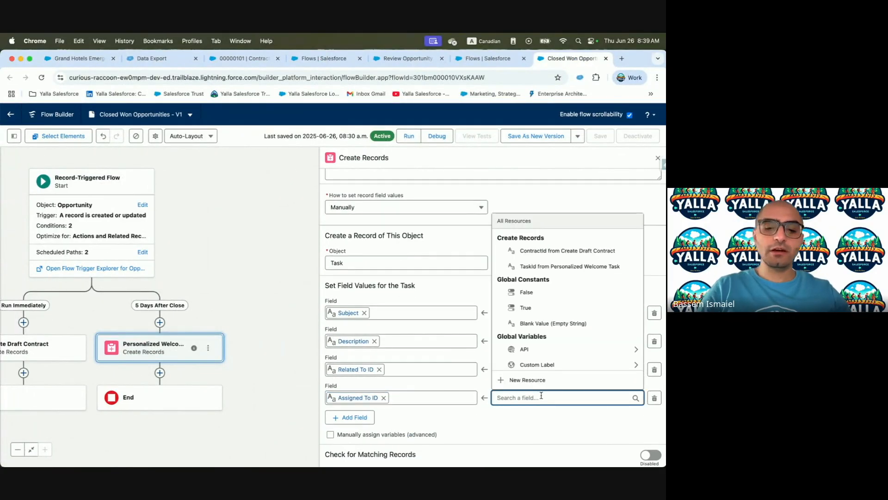
type("Op")
left_click(549, 350)
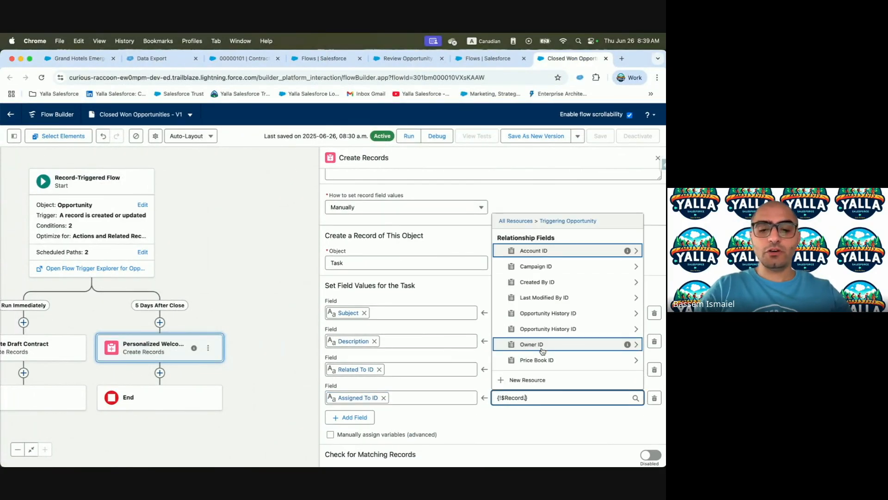
type("Owner")
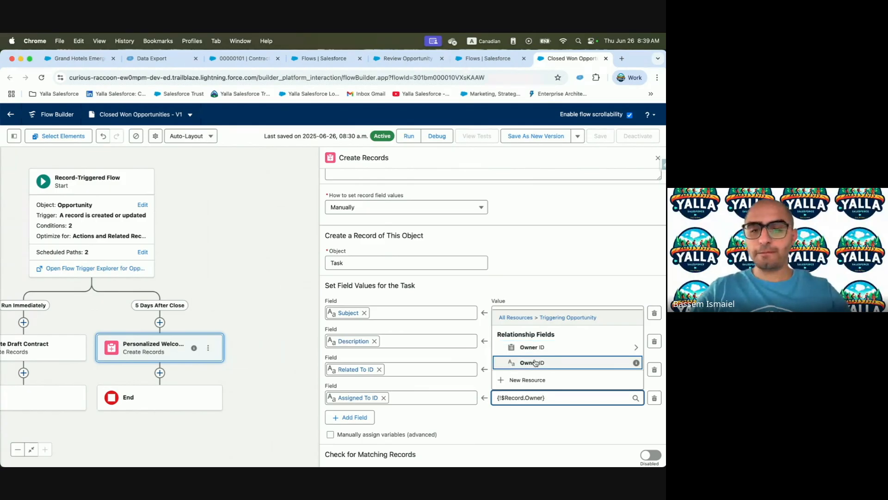
left_click(532, 362)
Check the due date instruction in the unit and add a Due Date Only field with the value Running Flow Interview > CurrentDate.
key("super+grave")
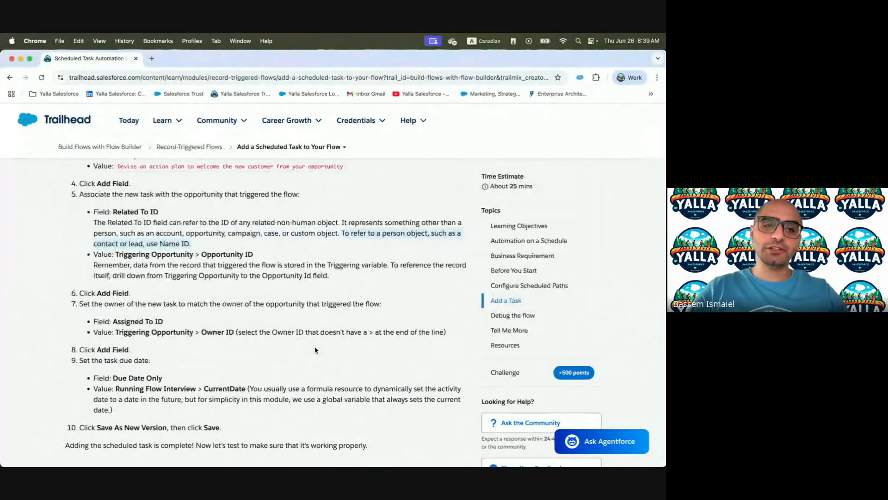
scroll(320, 360, "down", 3)
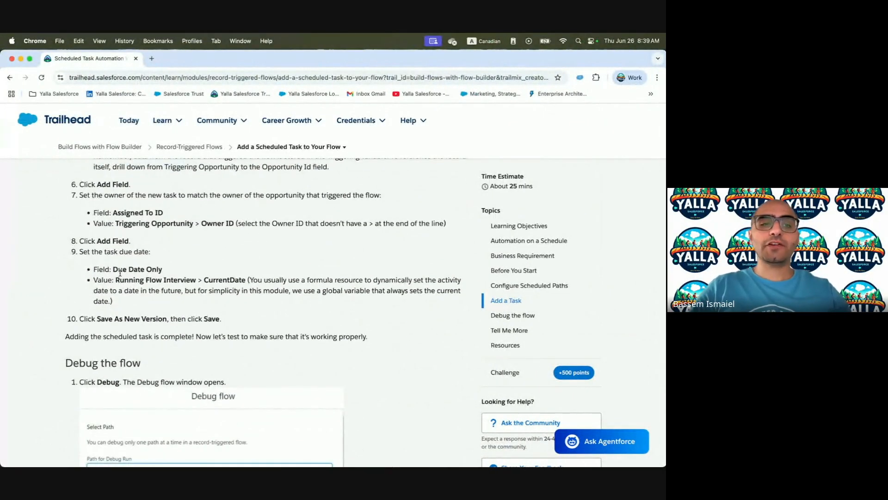
key("ctrl+Right")
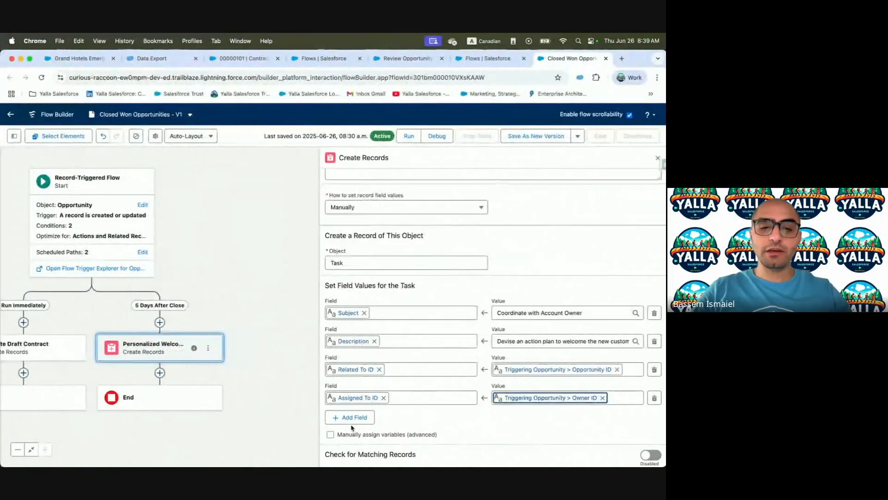
left_click(352, 418)
left_click(393, 423)
type("Due")
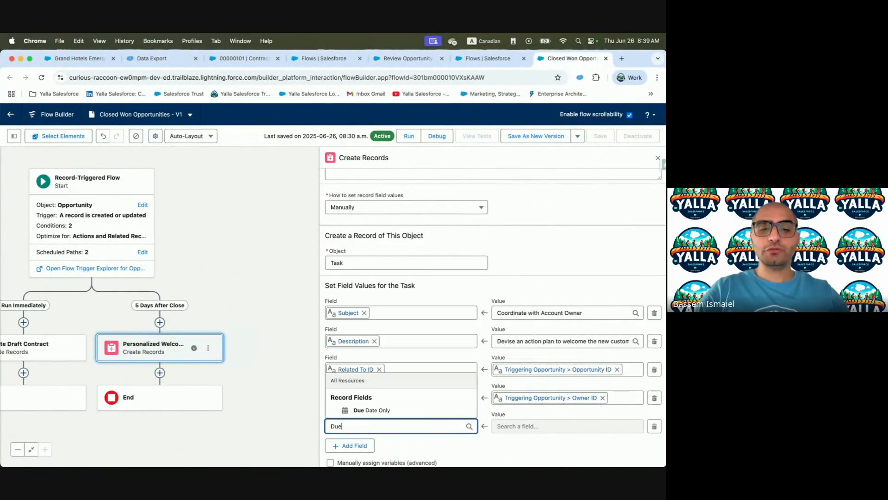
left_click(399, 411)
left_click(543, 426)
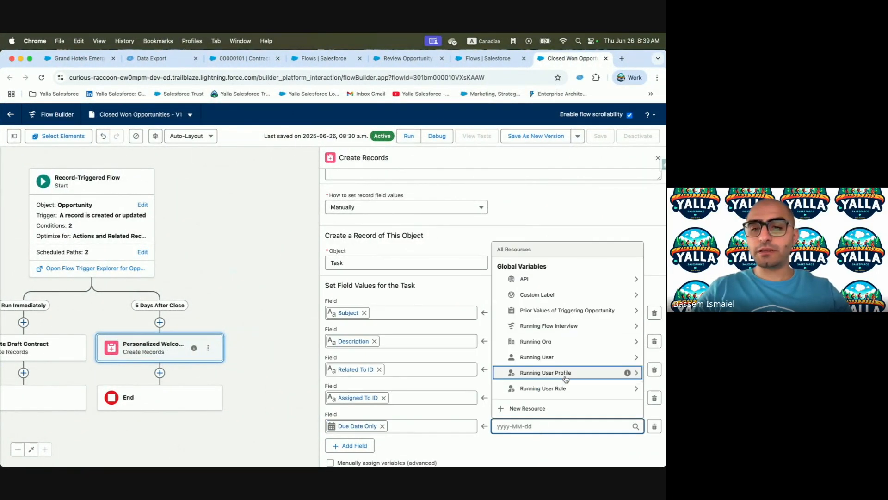
left_click(560, 341)
left_click(544, 364)
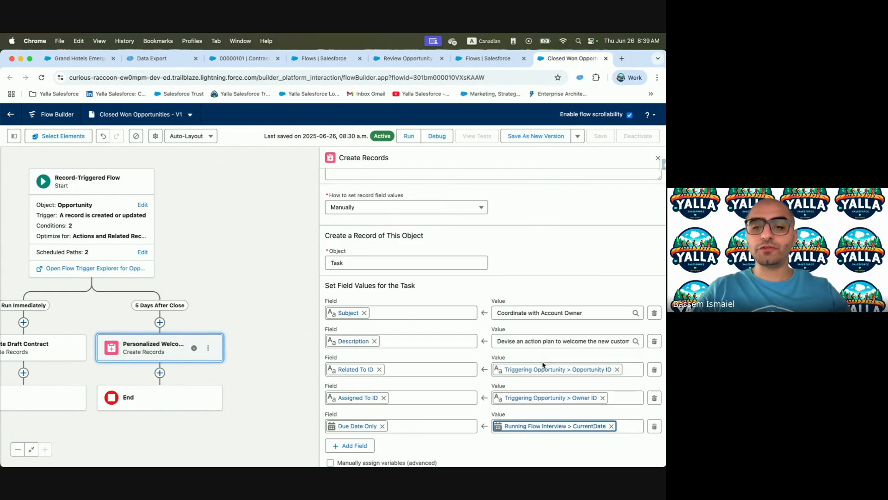
Check the unit's save instruction and save the Closed Won Opportunities flow as a new version.
key("ctrl+Left")
scroll(245, 319, "down", 2)
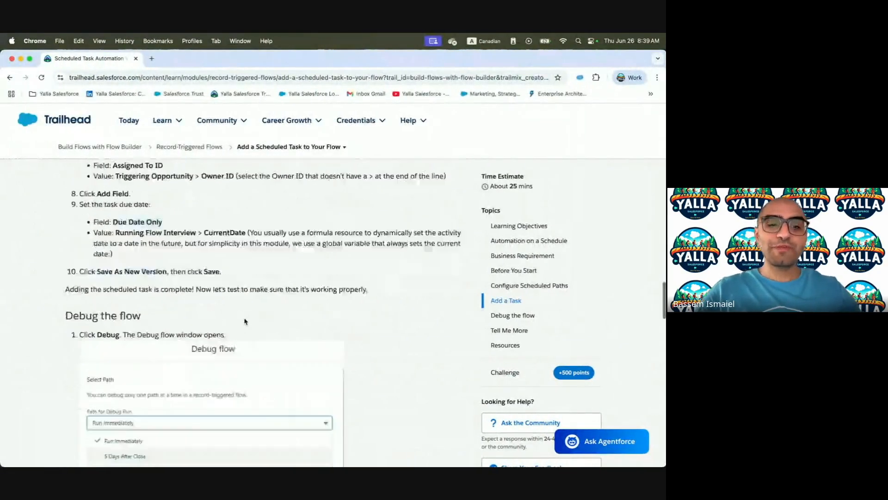
key("ctrl+Right")
left_click(536, 136)
left_click(493, 358)
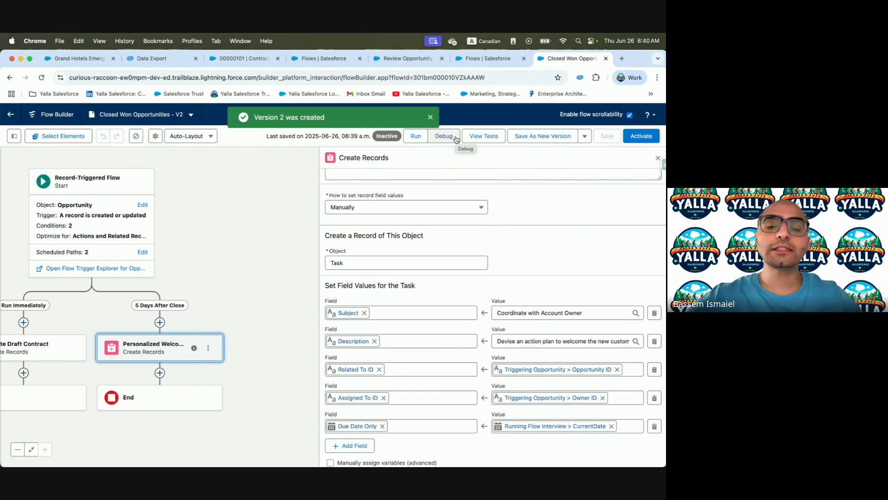
Start debugging the flow on the 5 Days After Close path with start condition requirements skipped, following the unit's instructions.
left_click(455, 138)
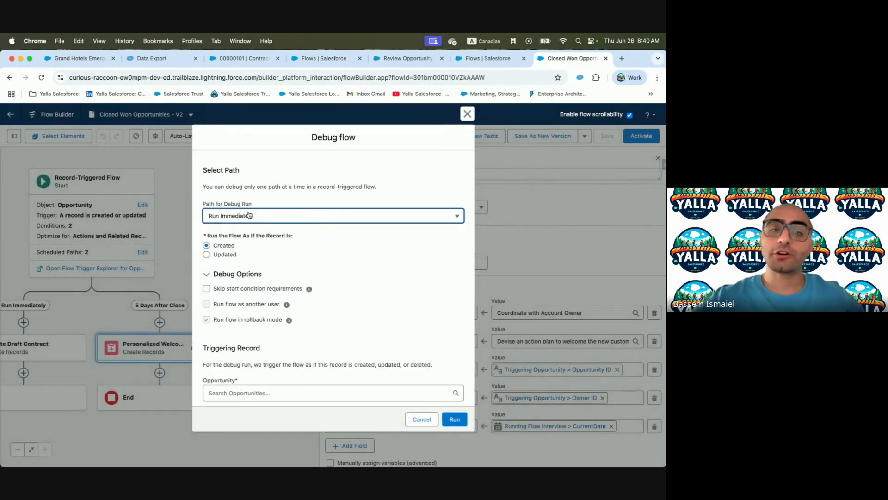
left_click(249, 215)
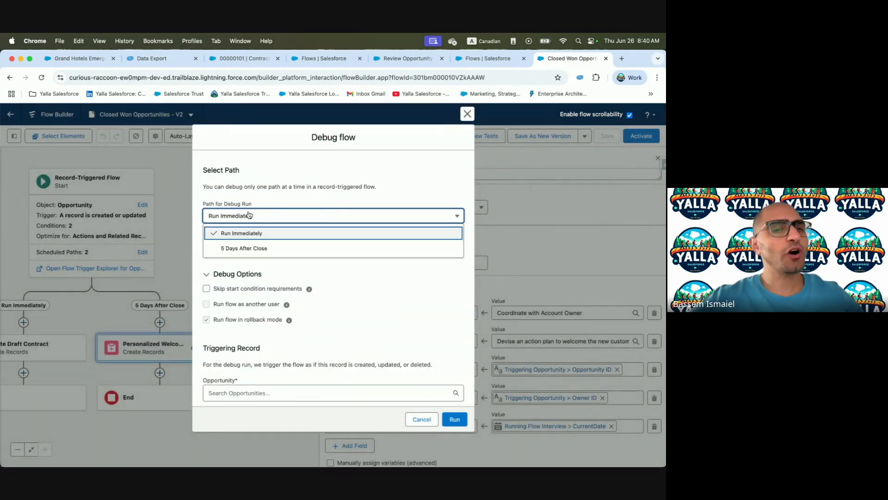
left_click(283, 250)
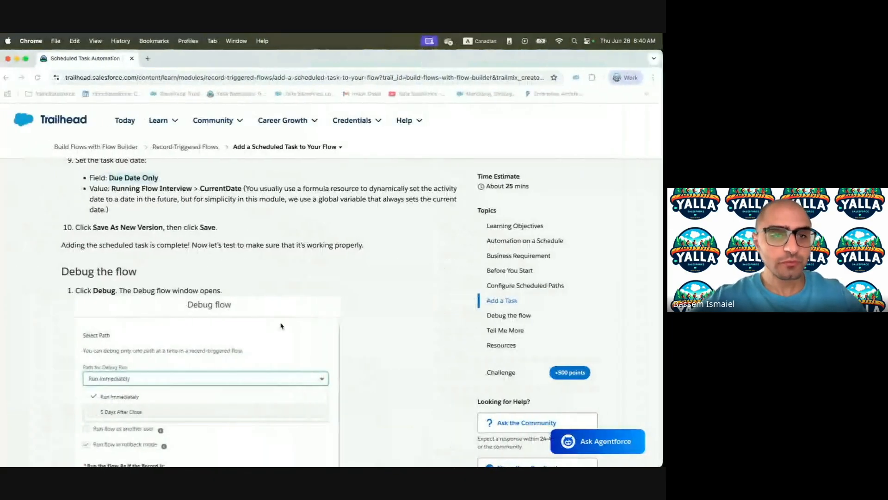
scroll(276, 327, "down", 3)
scroll(278, 328, "down", 5)
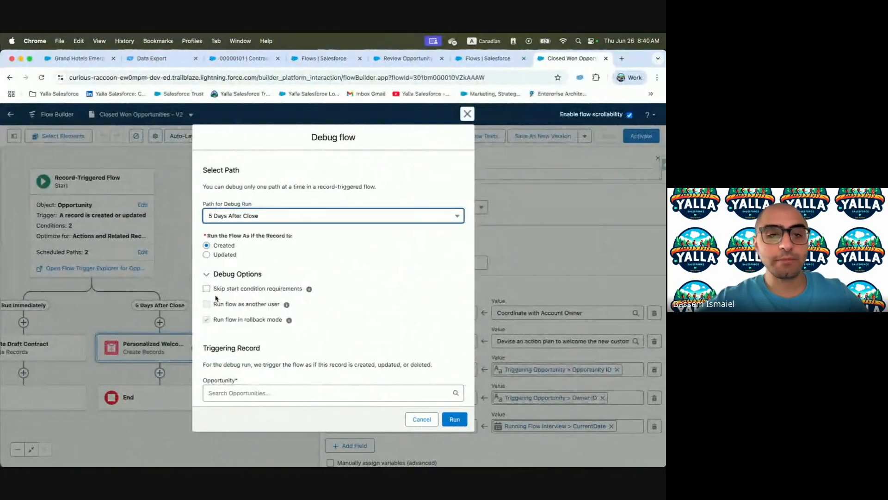
left_click(206, 289)
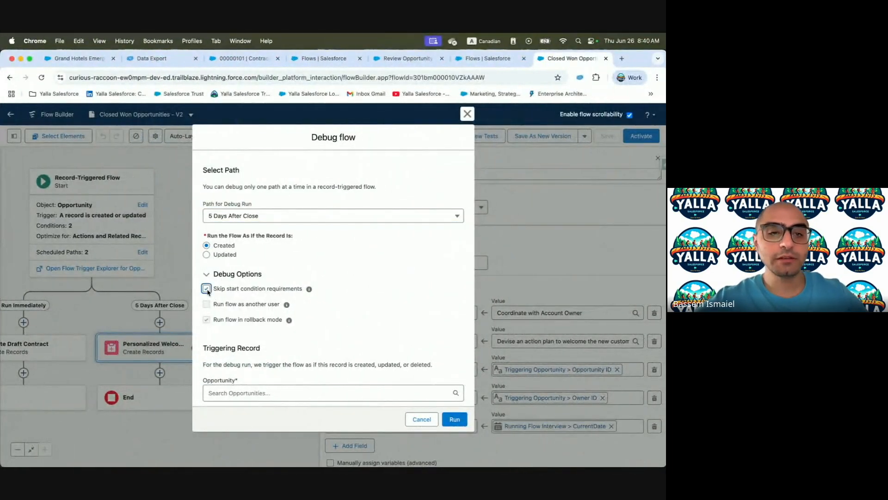
Check the unit's triggering record instruction and run the debug against the Grand Hotels Emergency Generators opportunity.
left_click(282, 387)
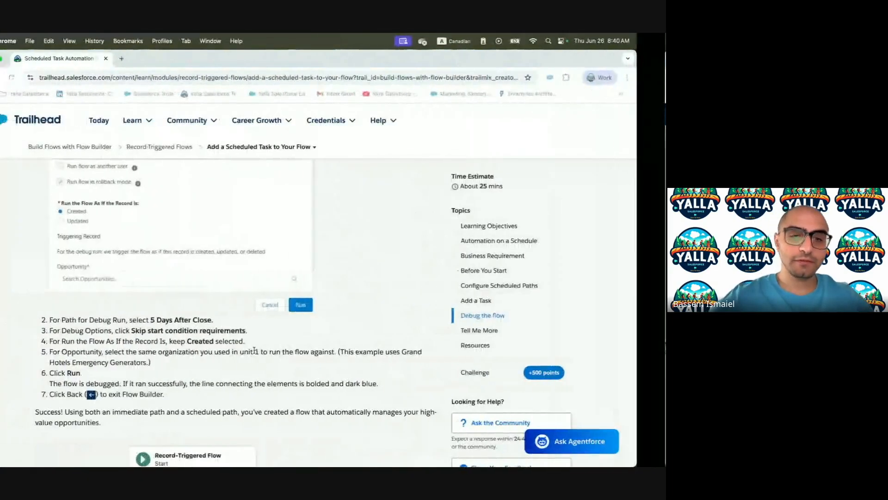
scroll(228, 316, "down", 3)
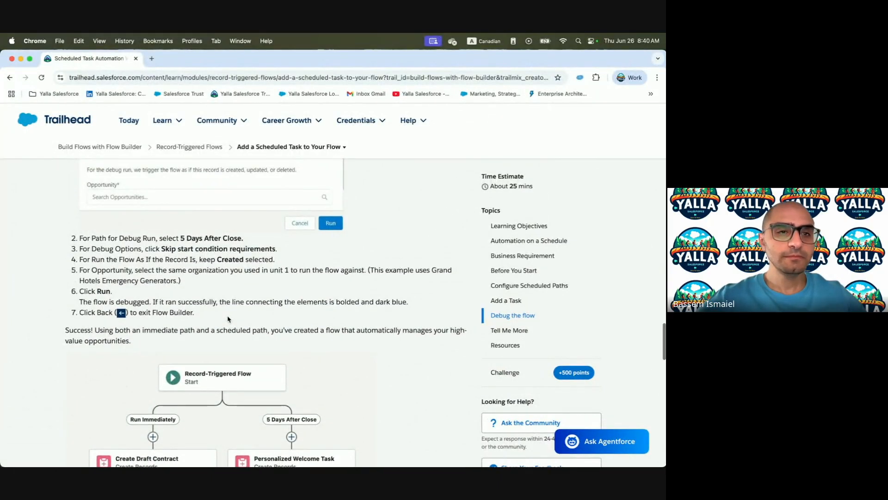
scroll(227, 319, "up", 4)
scroll(227, 319, "down", 3)
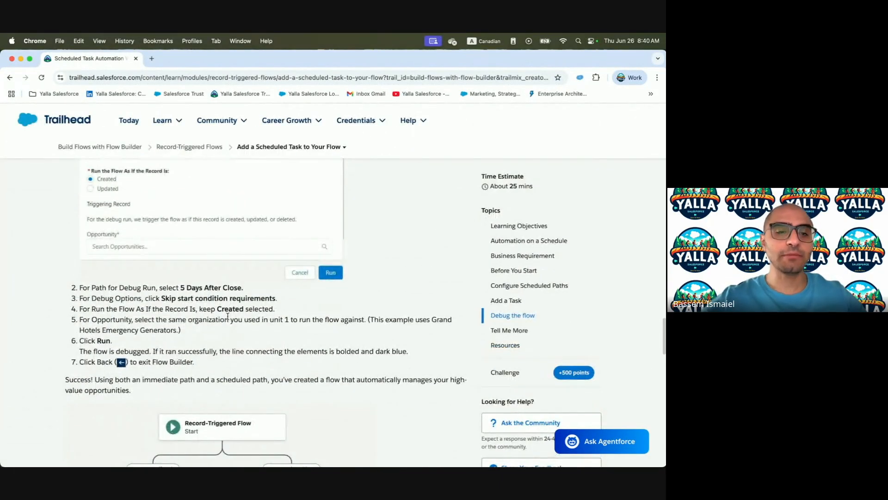
scroll(227, 317, "down", 1)
key("ctrl+Right")
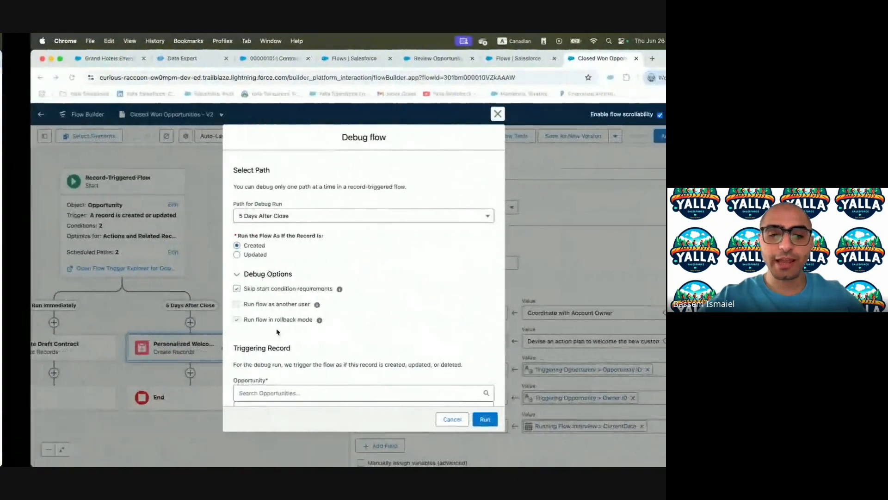
left_click(236, 391)
scroll(268, 344, "down", 1)
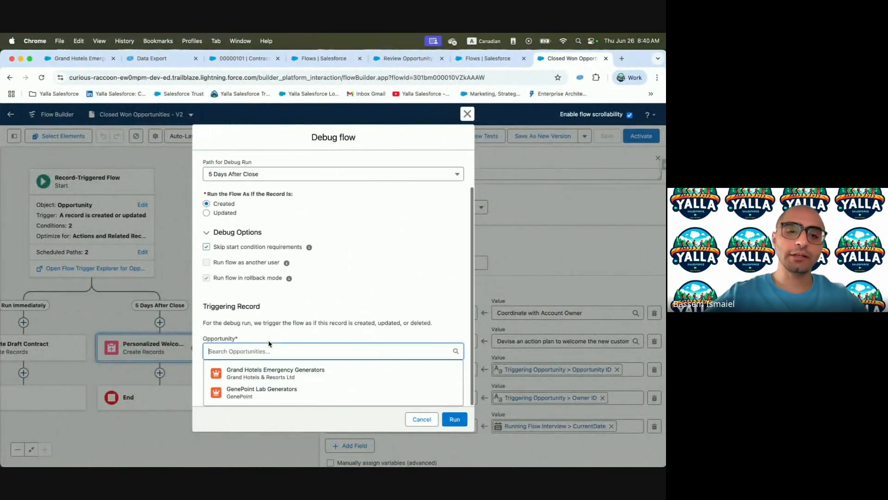
left_click(292, 372)
left_click(455, 420)
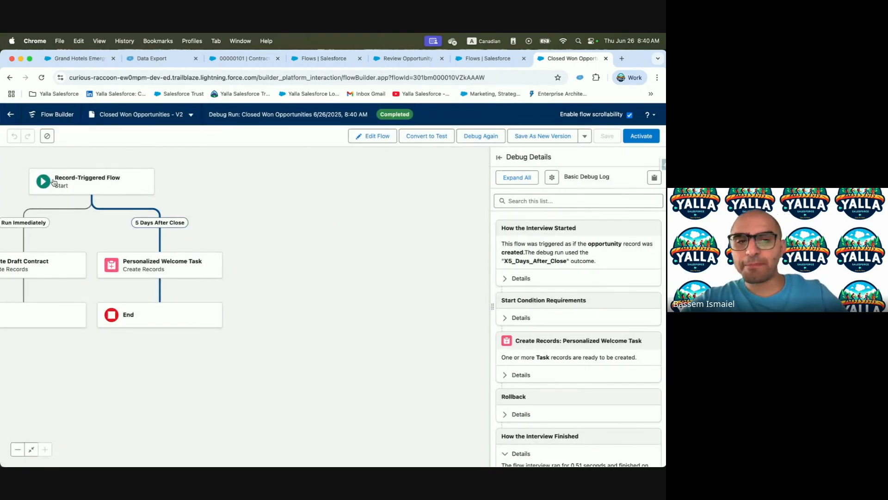
Examine the debug details for the start condition requirements and the Personalized Welcome Task element.
left_click(514, 312)
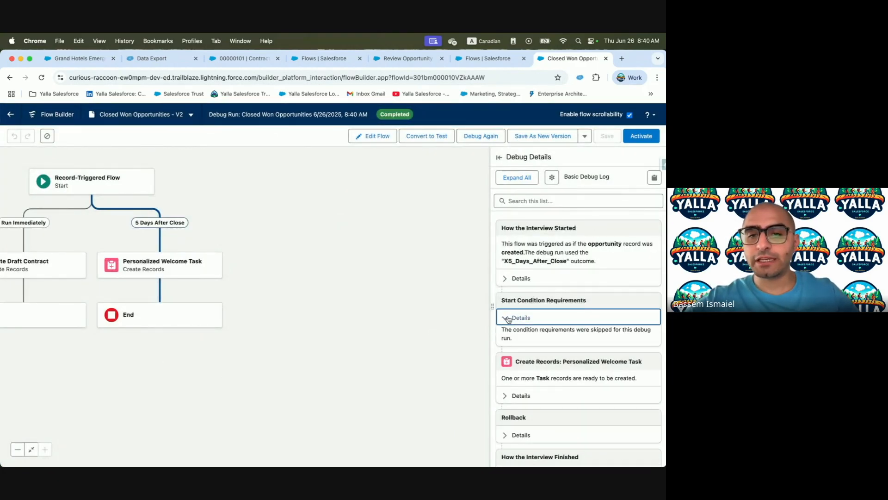
scroll(553, 316, "down", 2)
left_click(563, 350)
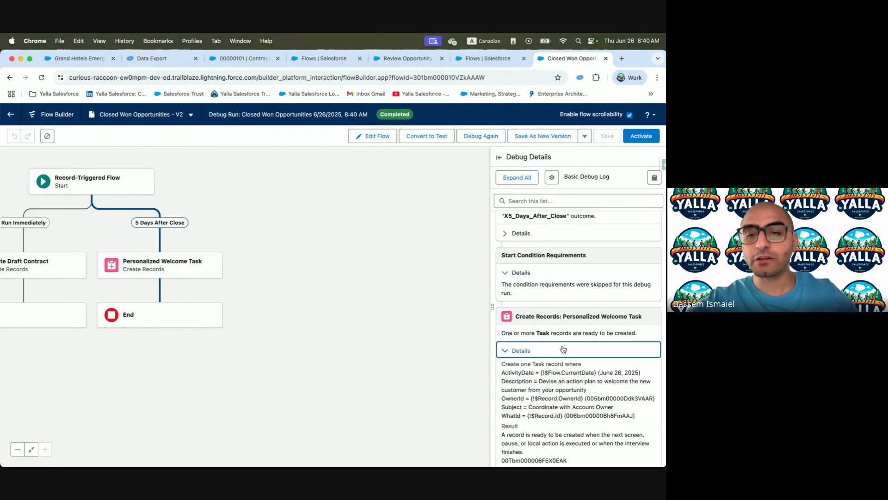
scroll(563, 349, "down", 3)
scroll(553, 358, "down", 1)
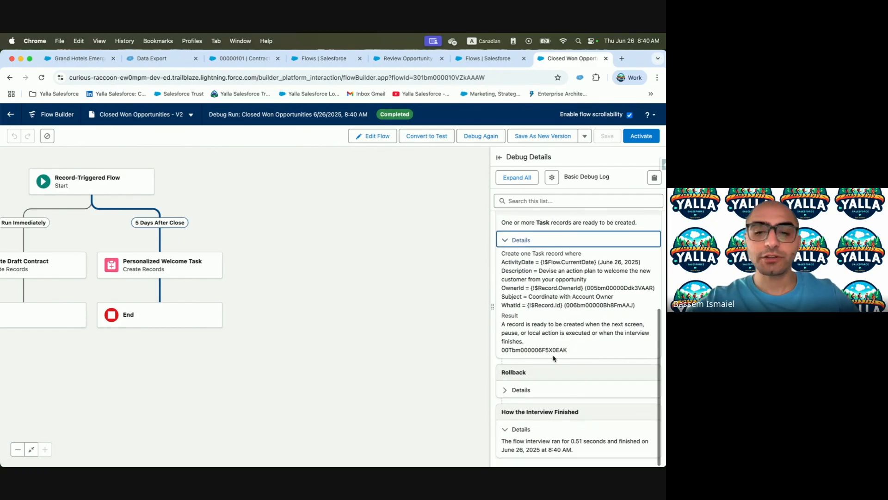
Read the remainder of the Trailhead unit through to the Hands-on Challenge requirements.
key("ctrl+Left")
scroll(391, 322, "down", 10)
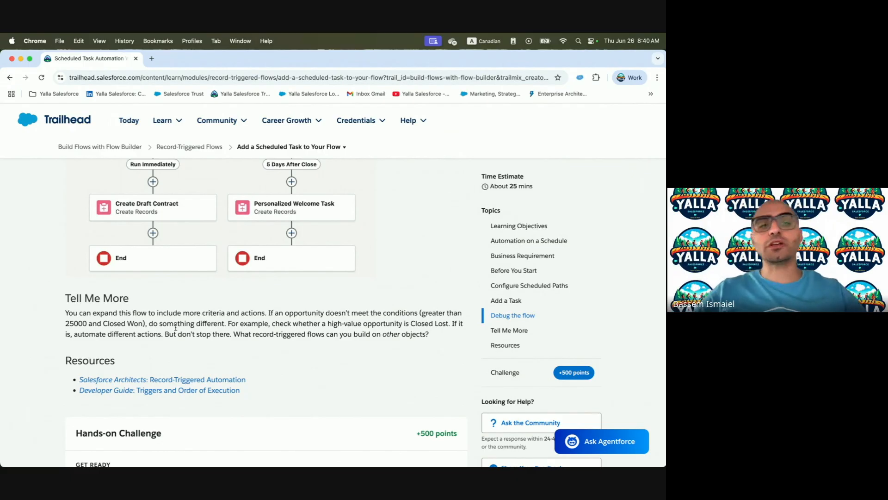
scroll(241, 328, "down", 6)
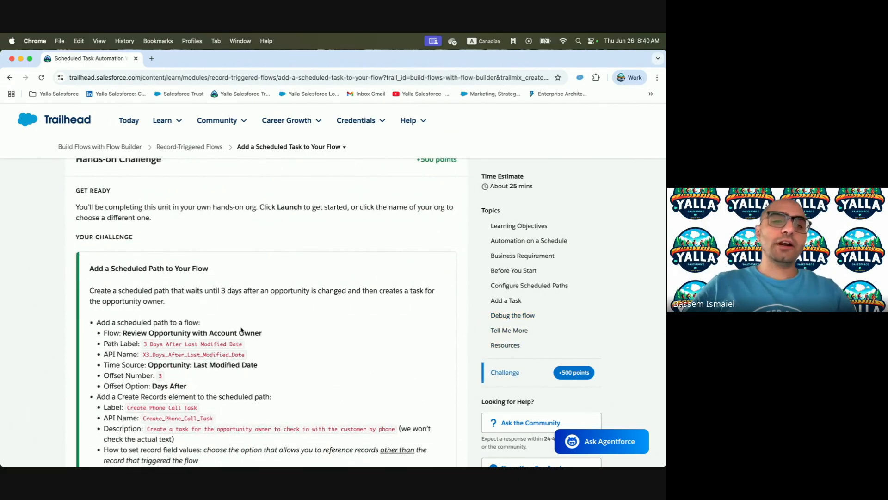
Exit Flow Builder and open the Flows list in Salesforce Setup by searching for "flow".
key("ctrl+Right")
left_click(11, 115)
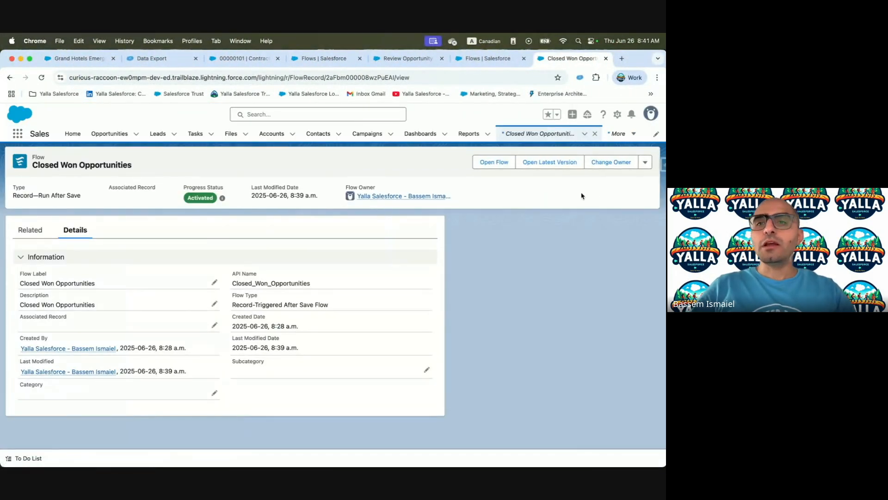
left_click(620, 115)
left_click(576, 149)
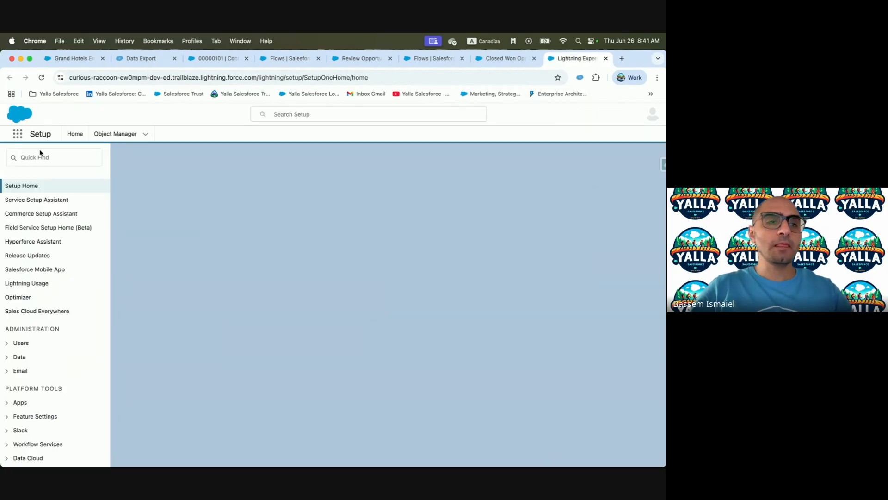
left_click(39, 157)
type("flow")
left_click(32, 298)
Check which flow the challenge requires and open the Review Opportunity with Account Owner flow.
key("ctrl+Left")
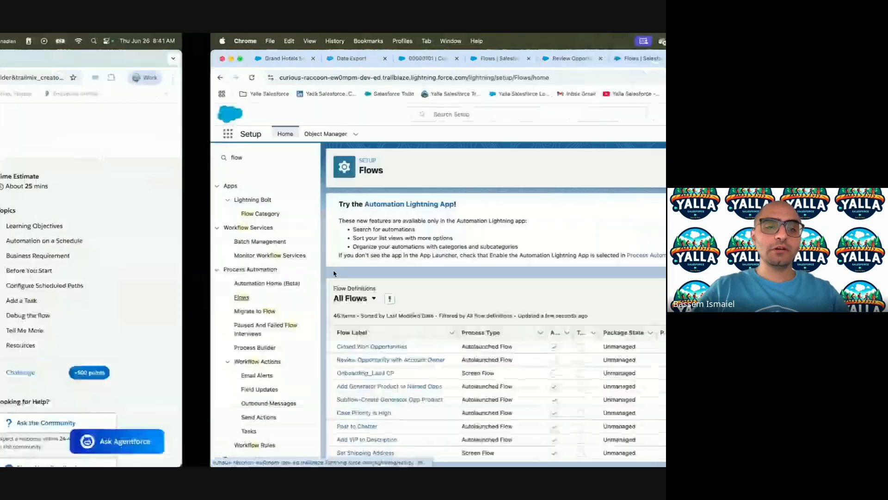
left_click_drag(120, 332, 262, 333)
key("ctrl+Right")
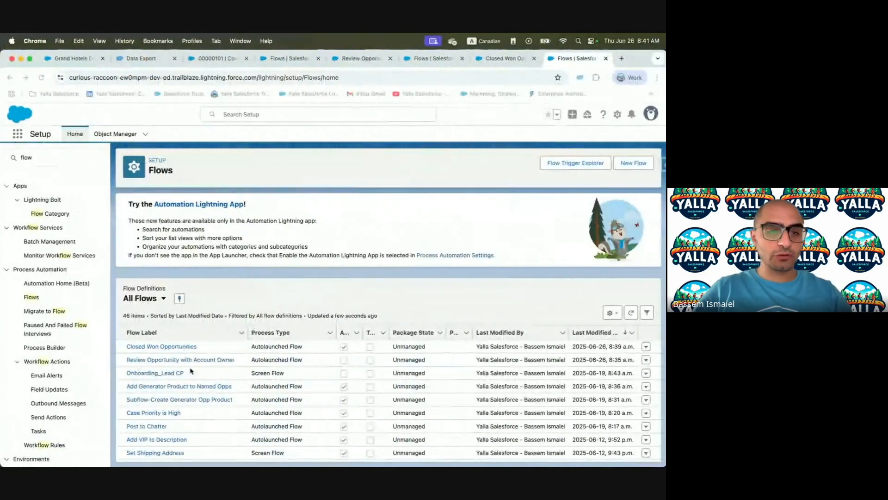
left_click(200, 360)
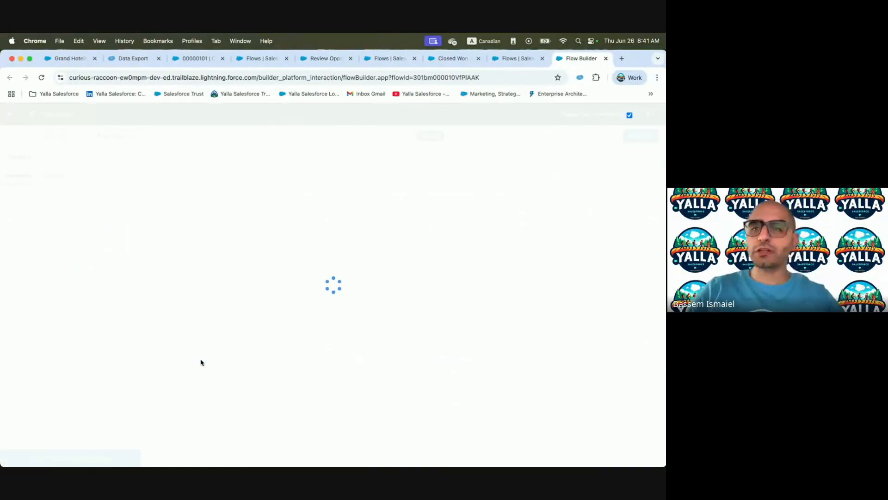
Copy the path label from the challenge and add a scheduled path labelled "3 Days After Last Modified Date" to the flow.
key("ctrl+Left")
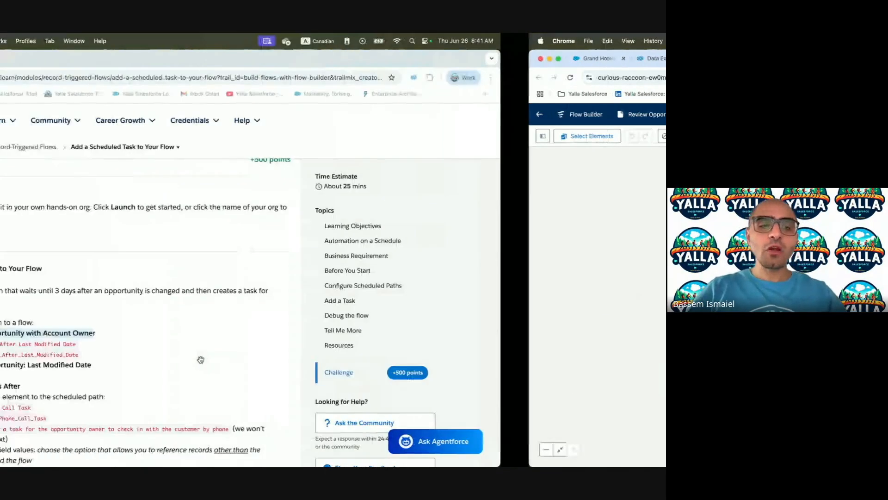
left_click_drag(89, 291, 262, 290)
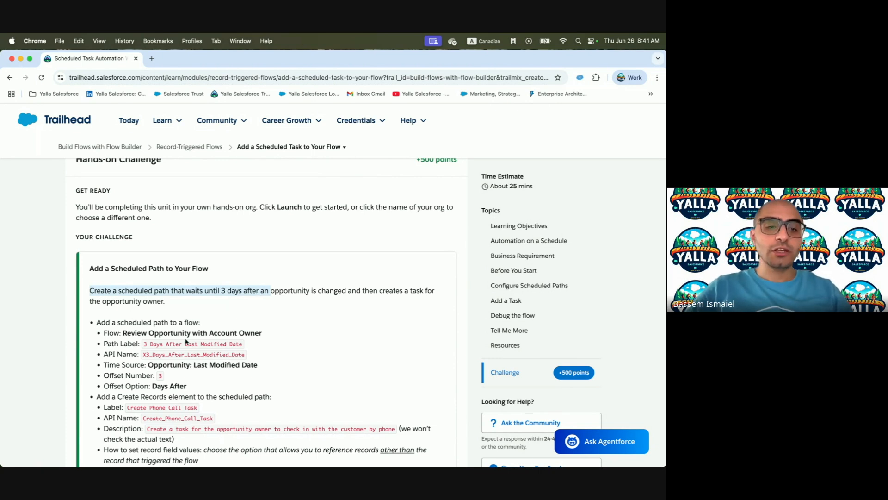
left_click_drag(144, 343, 252, 345)
key("super+c")
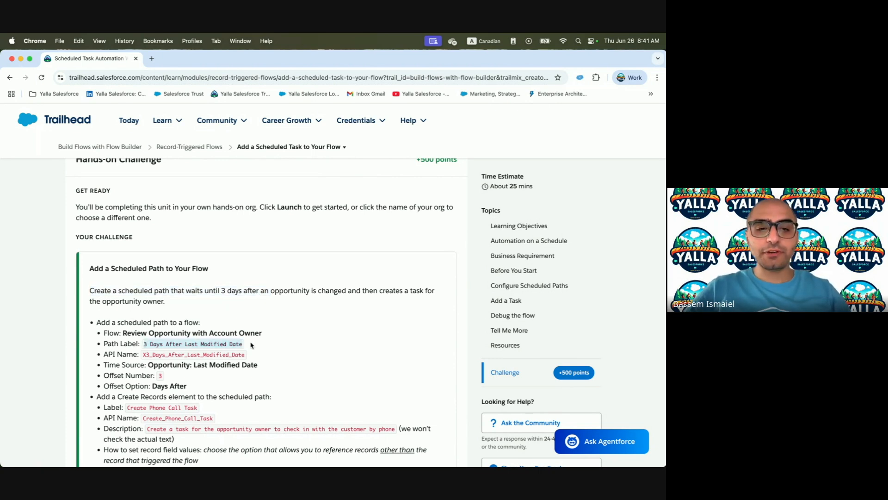
key("ctrl+Right")
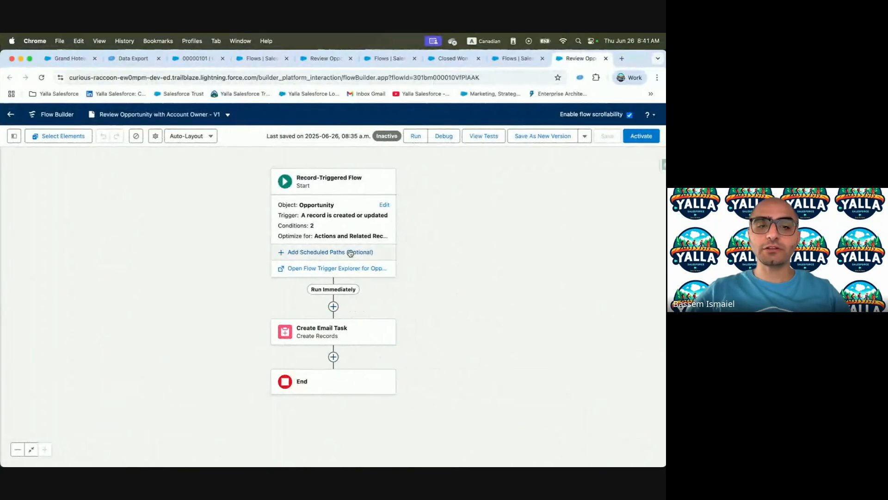
left_click(351, 254)
key("super+v")
key("Tab")
Set the scheduled path's time source to Opportunity: Last Modified Date with an offset of 3 Days After.
left_click(356, 290)
left_click(438, 354)
left_click(353, 316)
type("3")
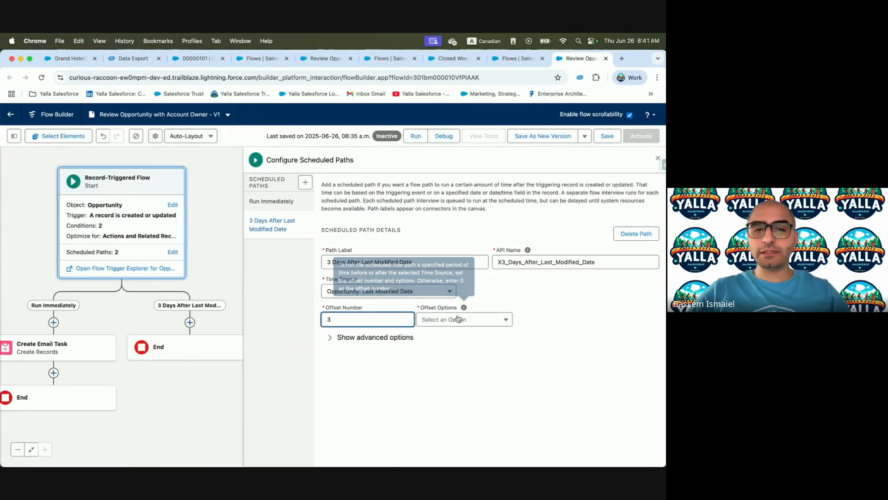
left_click(458, 320)
left_click(459, 227)
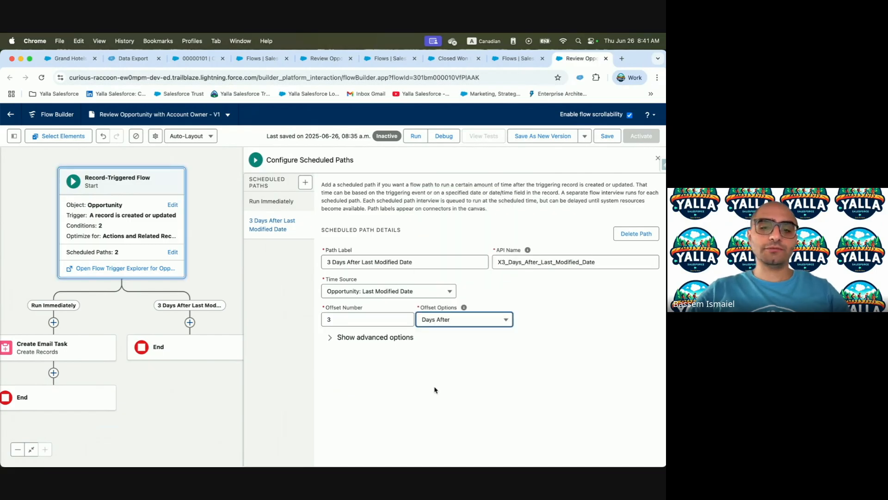
Copy the element label from the challenge and add a Create Records element labelled "Create Phone Call Task" to the 3-day scheduled path.
key("super+grave")
scroll(214, 345, "down", 3)
scroll(214, 345, "down", 3)
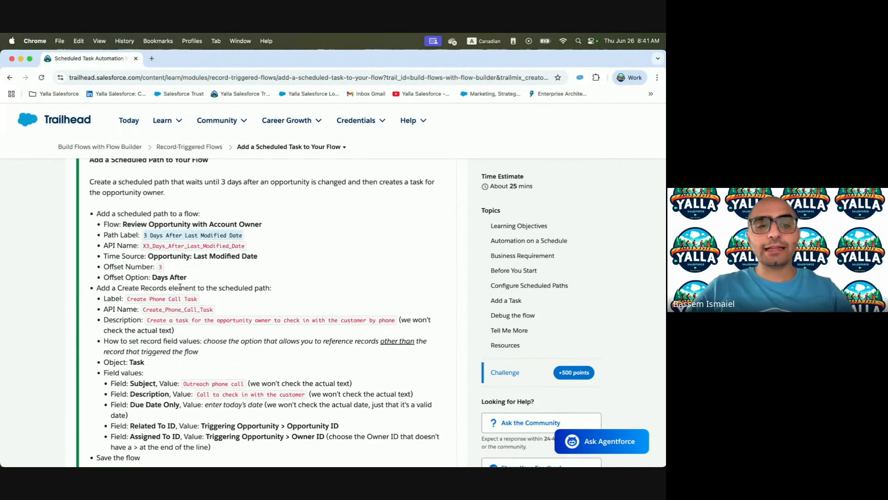
left_click_drag(126, 303, 205, 300)
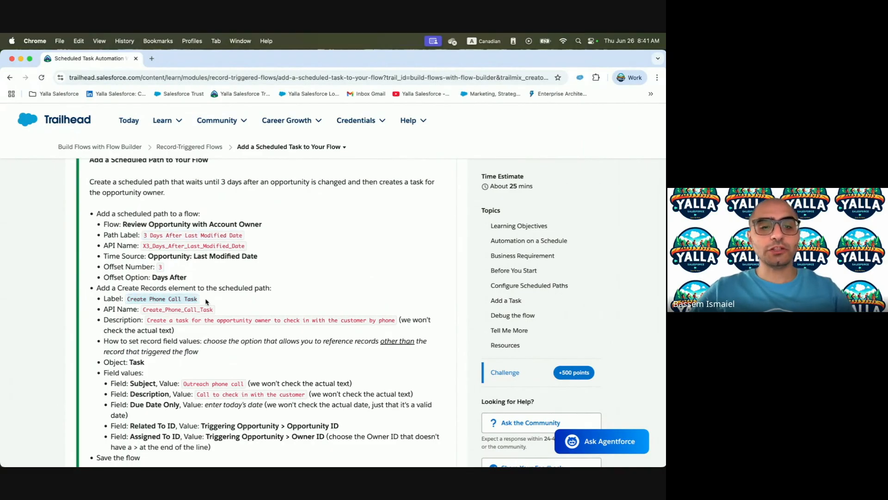
key("super+grave")
left_click(189, 323)
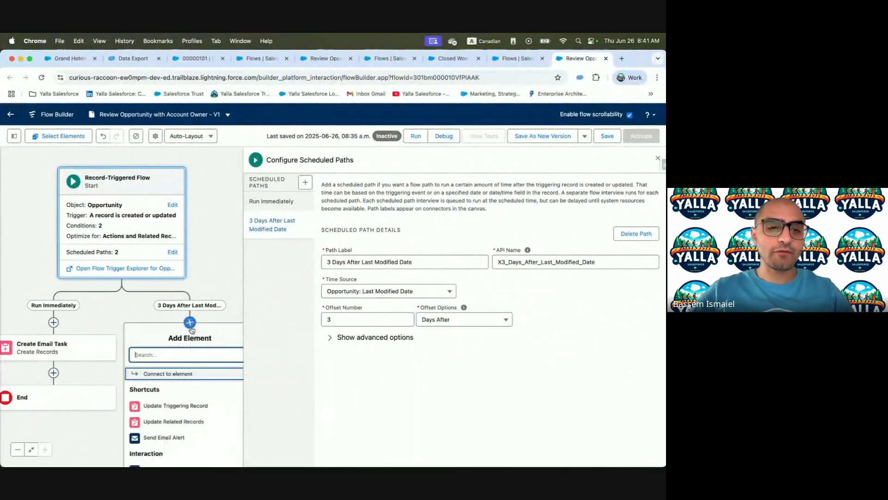
type("Crea")
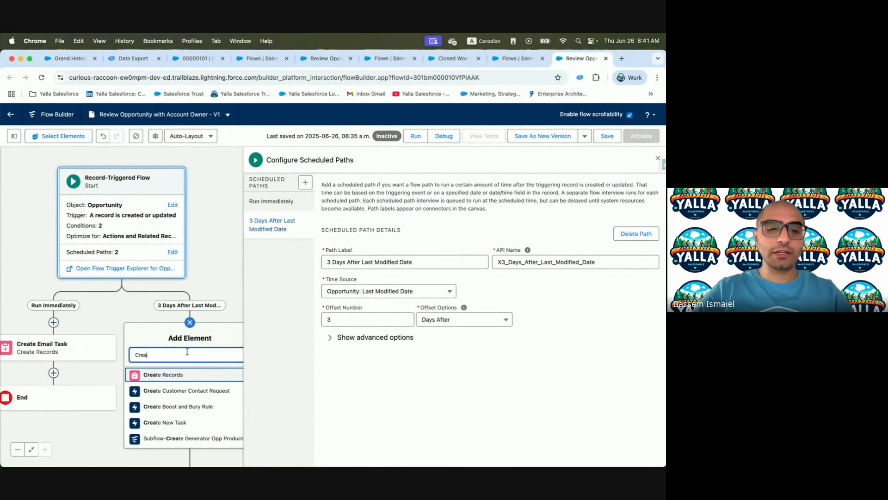
left_click(171, 375)
left_click(481, 222)
Set the element's description to "Create a task for the opportunity owner to check in with the customer by phone" and return to the challenge instructions.
key("super+grave")
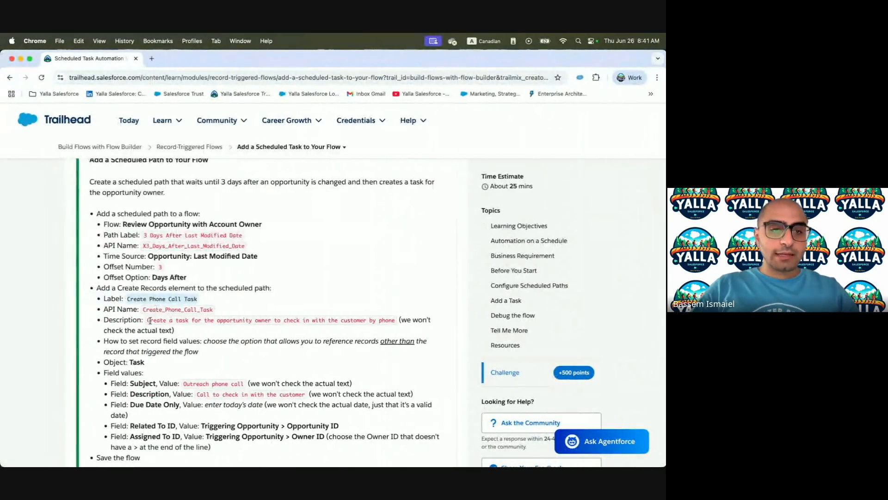
left_click_drag(150, 320, 392, 320)
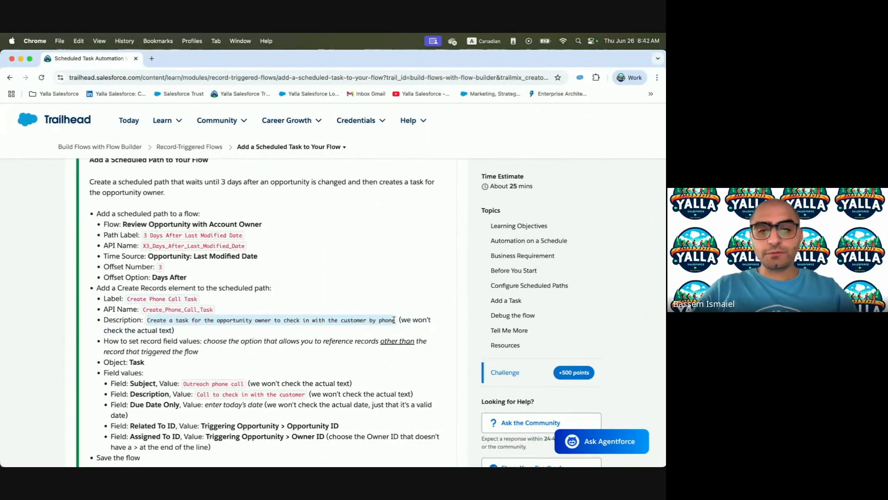
key("super+c")
key("super+grave")
key("super+v")
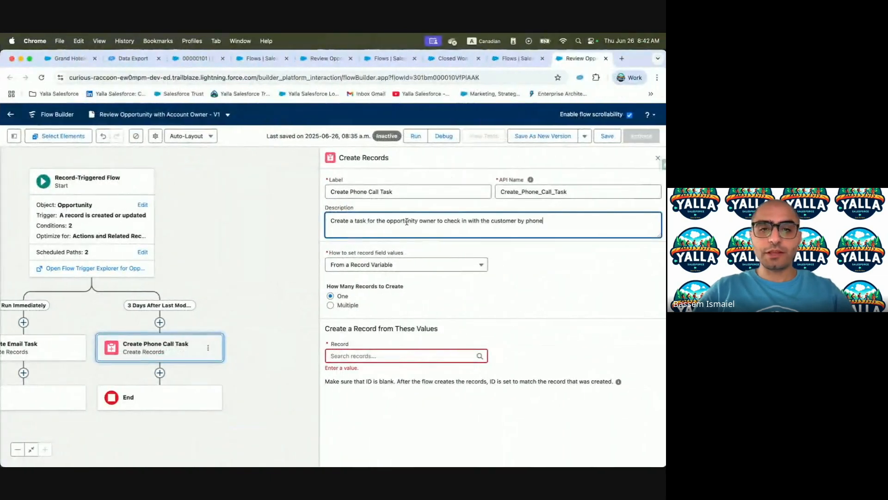
key("super+grave")
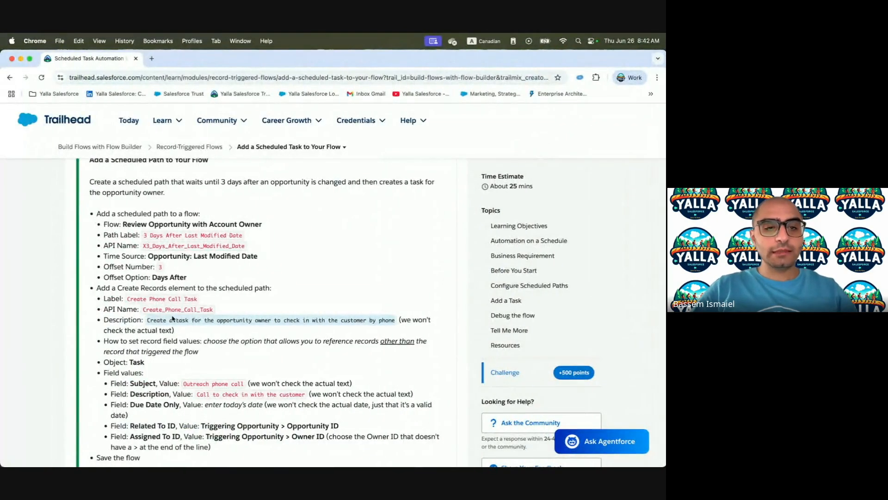
Set the Create Phone Call Task element's record field values to Manually and choose Task as the object.
left_click(171, 318)
left_click_drag(107, 343, 291, 343)
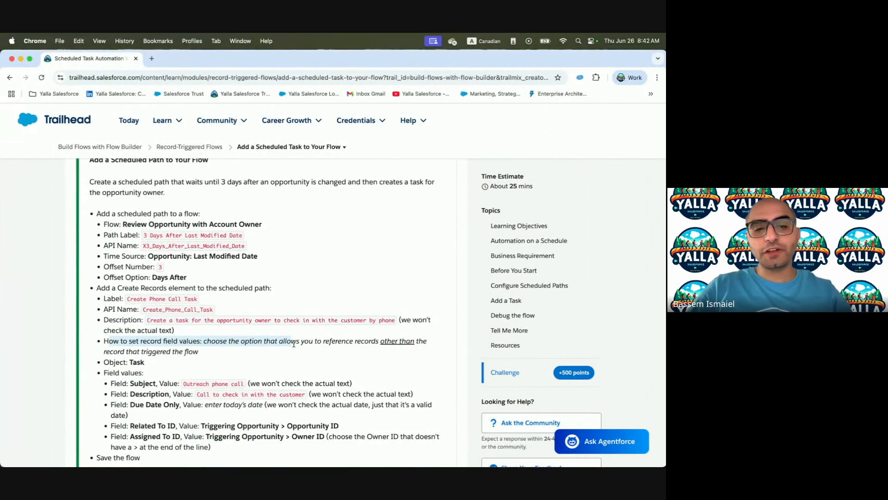
key("ctrl+Right")
left_click(441, 266)
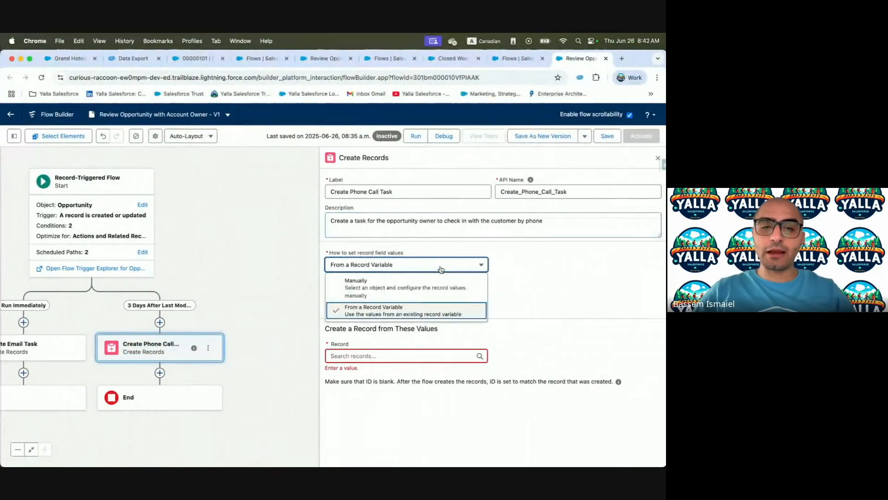
left_click(438, 283)
key("ctrl+Left")
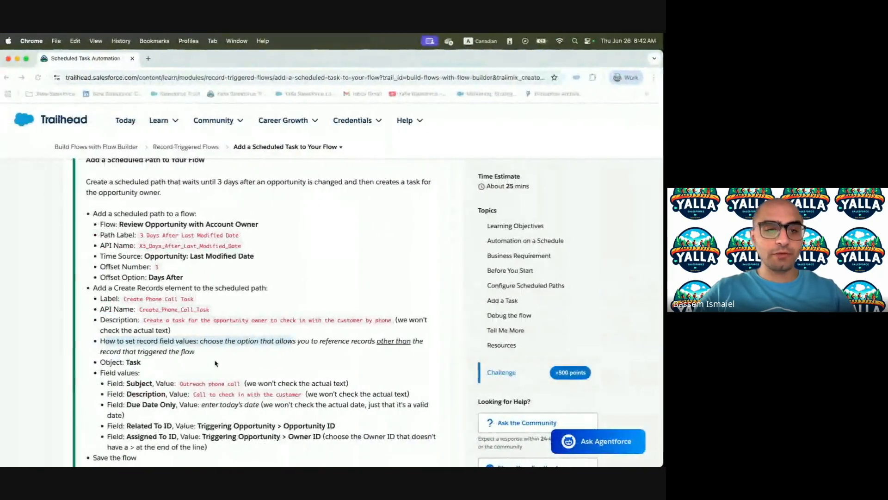
key("ctrl+Right")
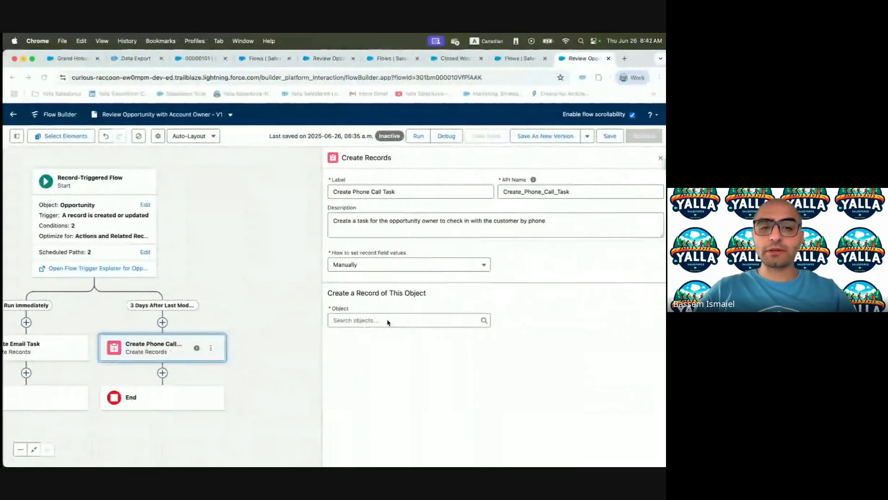
left_click(360, 320)
type("Tas")
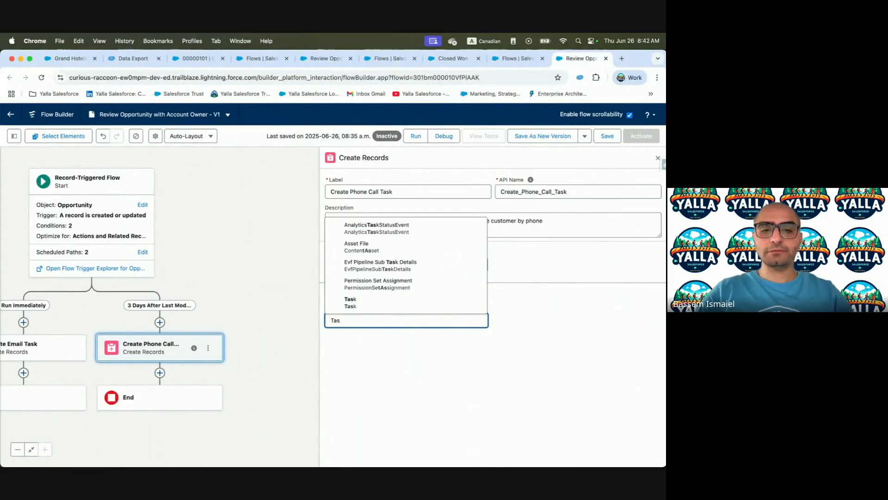
left_click(350, 302)
Copy the subject text from the challenge and set the task's Subject field to "Outreach phone call".
key("ctrl+Left")
scroll(225, 331, "down", 5)
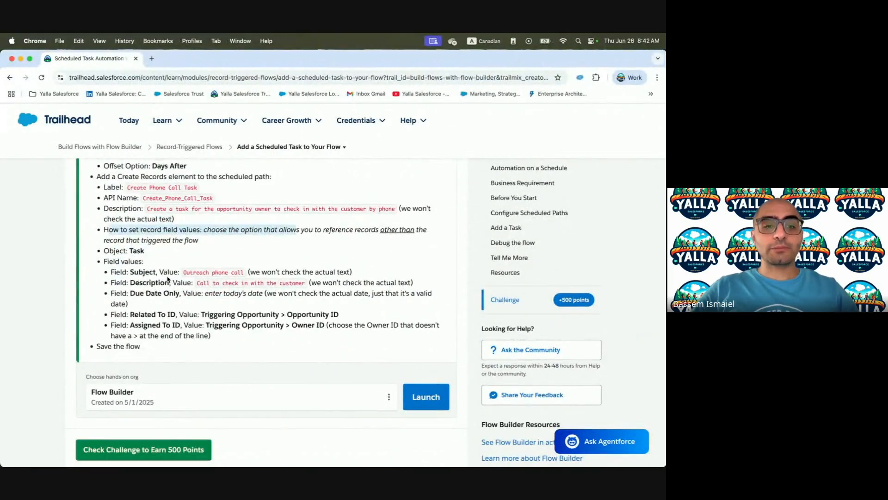
left_click_drag(184, 272, 243, 272)
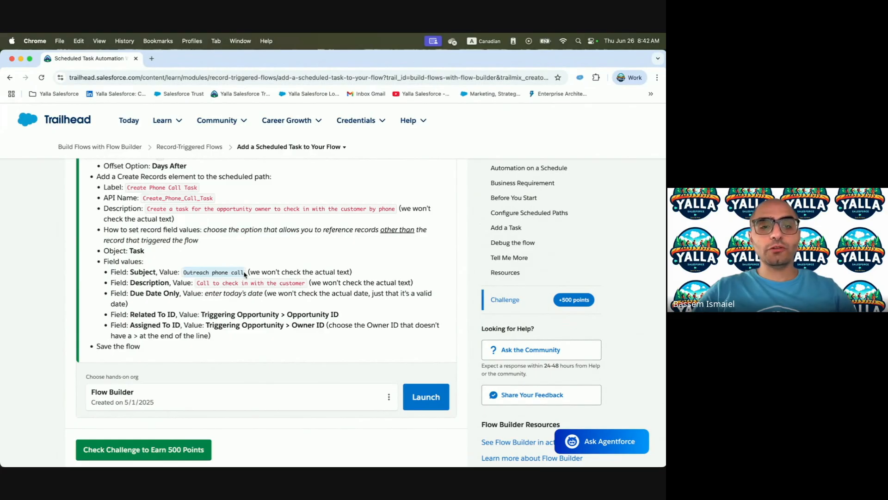
key("ctrl+Right")
left_click(375, 370)
type("sub")
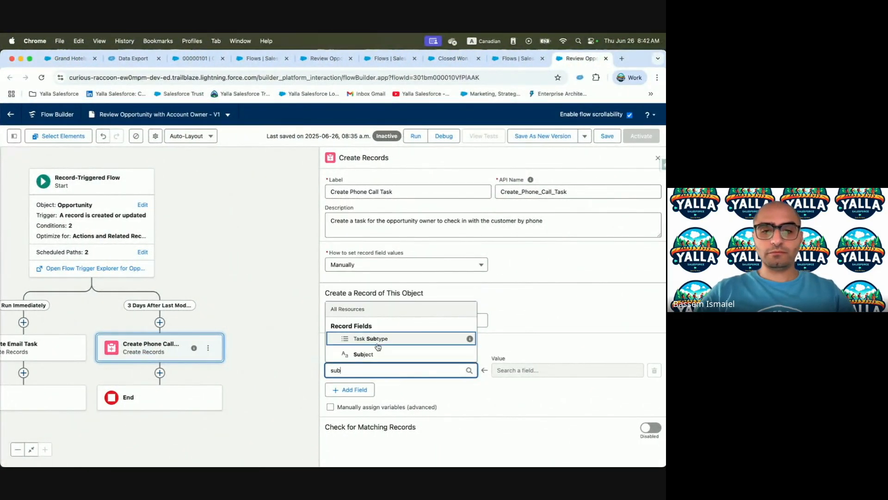
left_click(363, 353)
left_click(514, 370)
key("super+v")
Add a Description field value to the task with the challenge text "Call to check in with the customer".
left_click(349, 390)
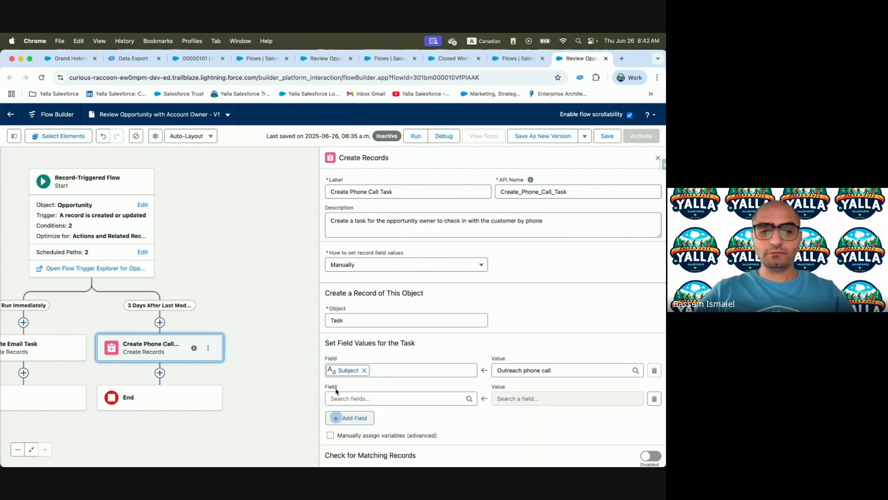
key("ctrl+Left")
double_click(139, 284)
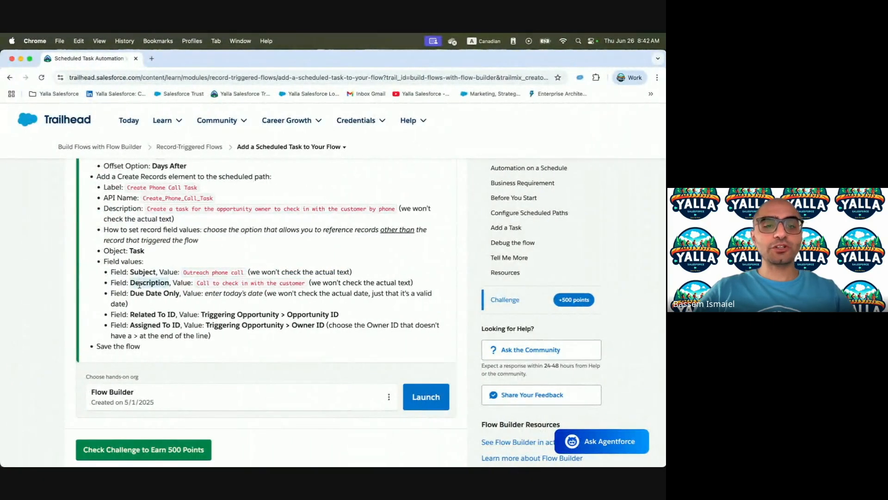
left_click_drag(198, 284, 305, 289)
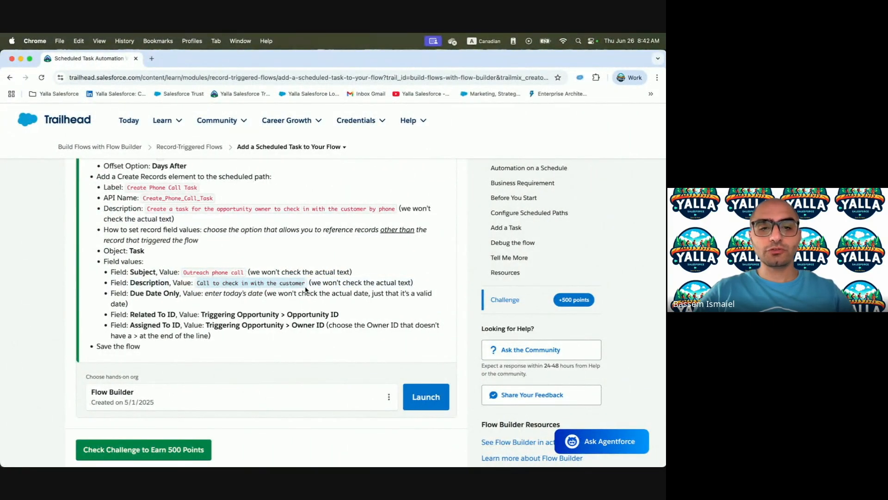
key("ctrl+Right")
left_click(370, 398)
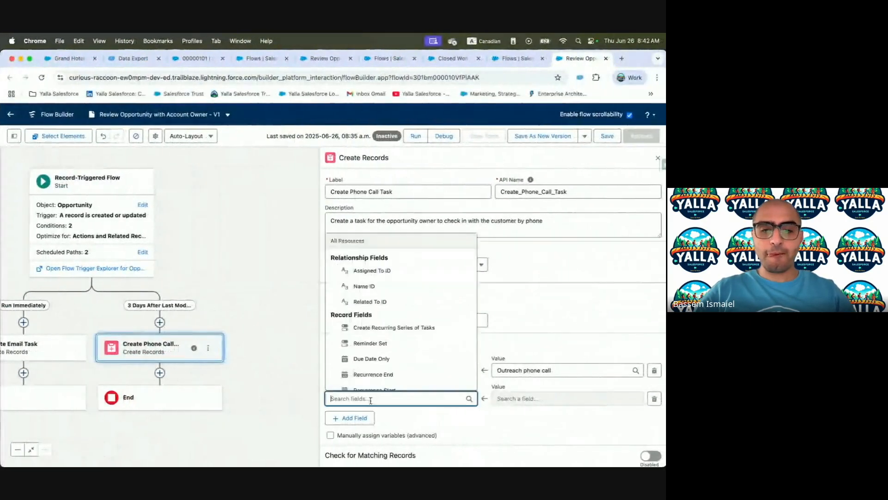
type("Des")
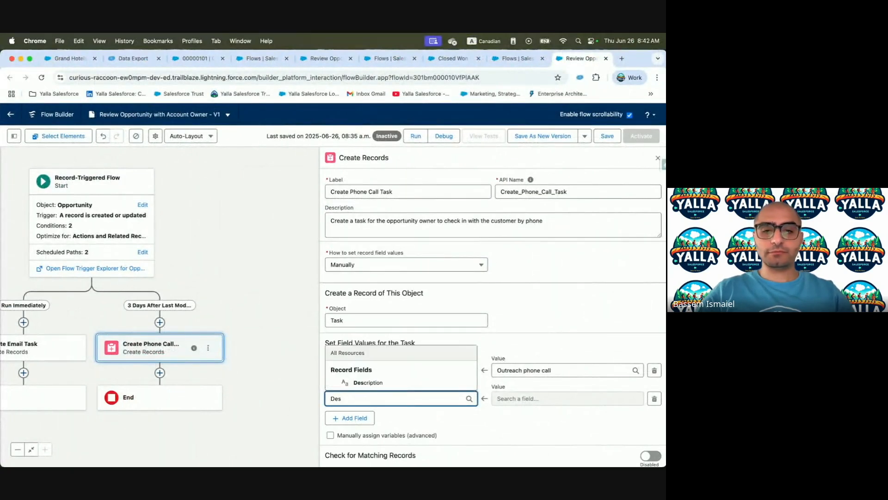
left_click(391, 386)
key("super+v")
Add a Due Date Only field value to the task and set it to Running Flow Interview > CurrentDate.
left_click(351, 417)
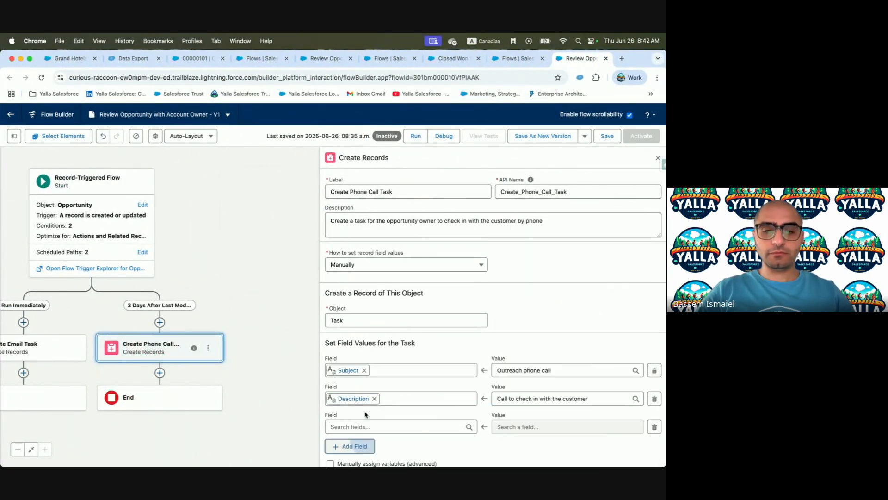
key("ctrl+Left")
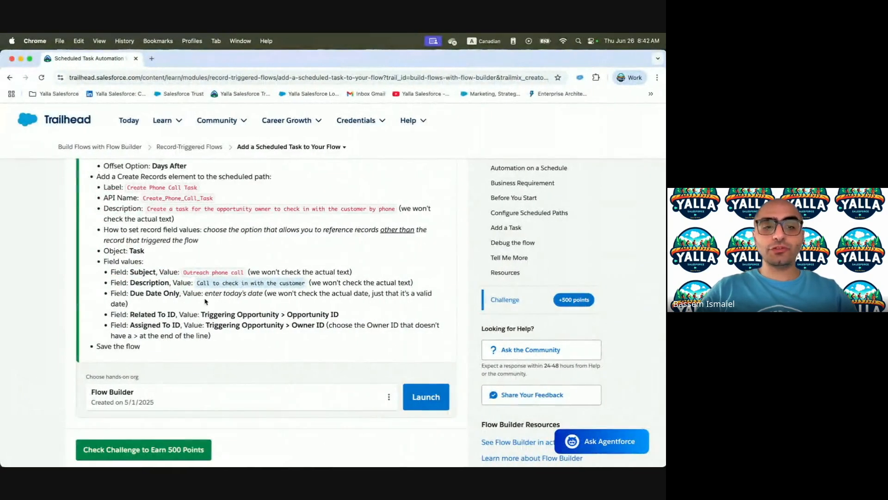
key("ctrl+Right")
left_click(348, 426)
type("Due")
left_click(370, 406)
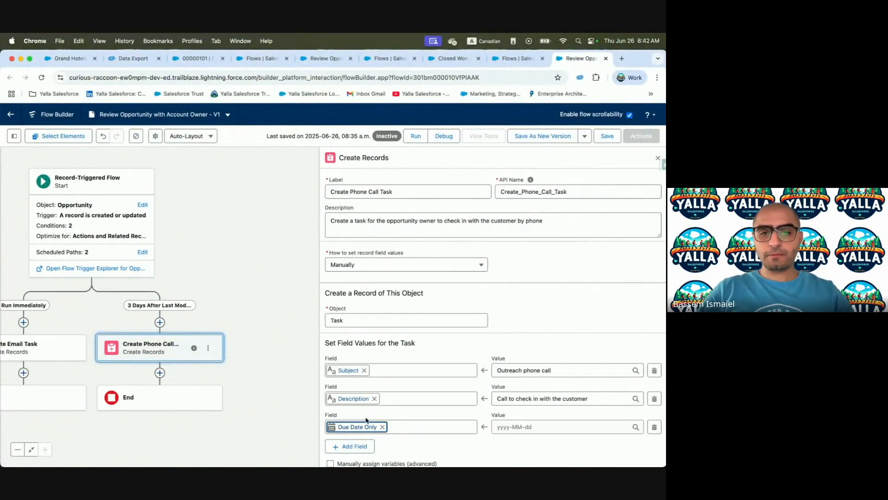
left_click(568, 426)
left_click(586, 327)
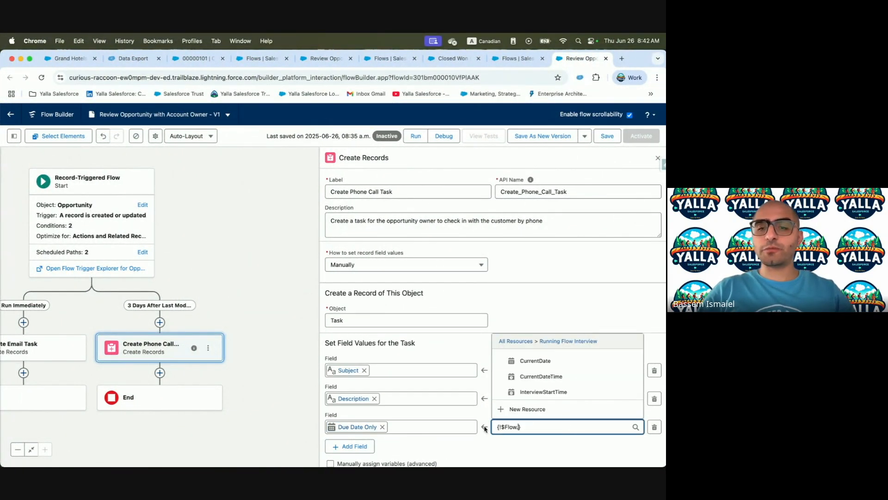
left_click(552, 362)
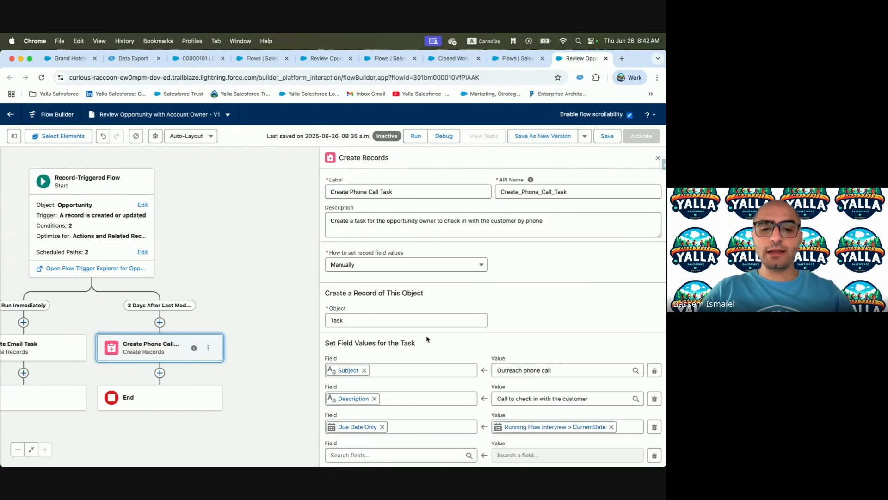
Add a Related To ID field value to the task and set it to Triggering Opportunity > Opportunity ID.
key("ctrl+Left")
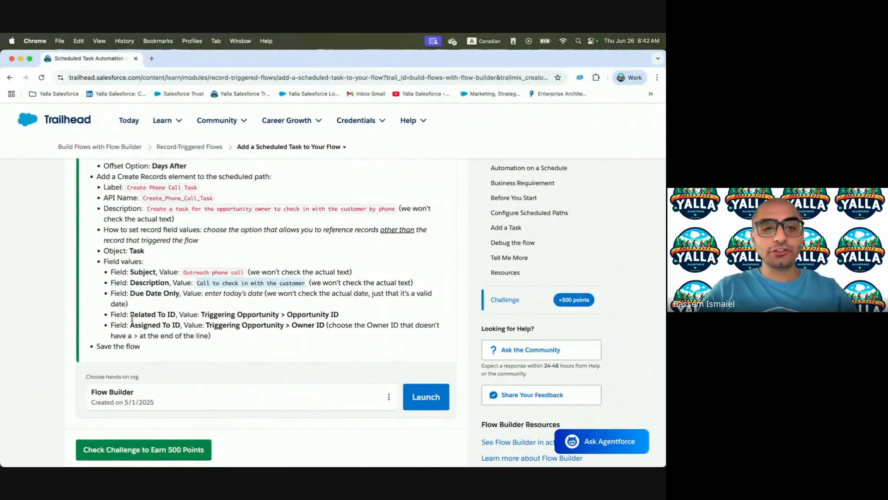
key("ctrl+Right")
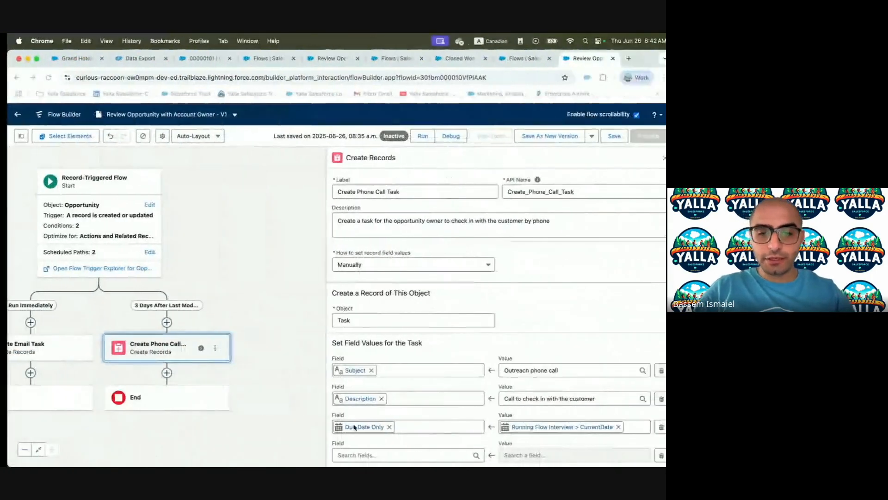
left_click(343, 454)
type("rela")
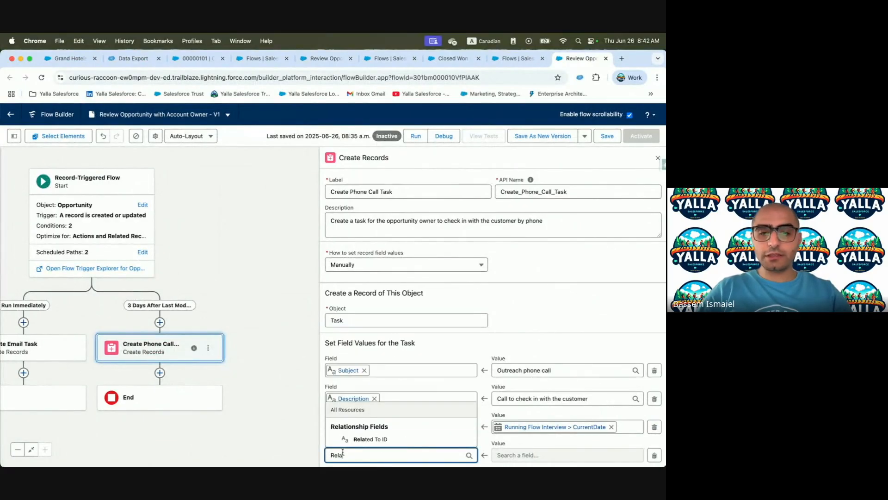
left_click(352, 439)
left_click(575, 455)
type("Tr")
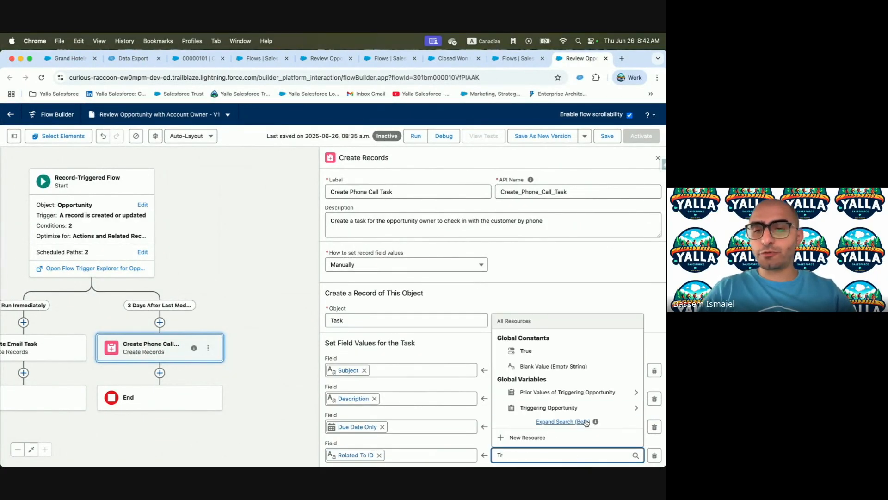
left_click(581, 410)
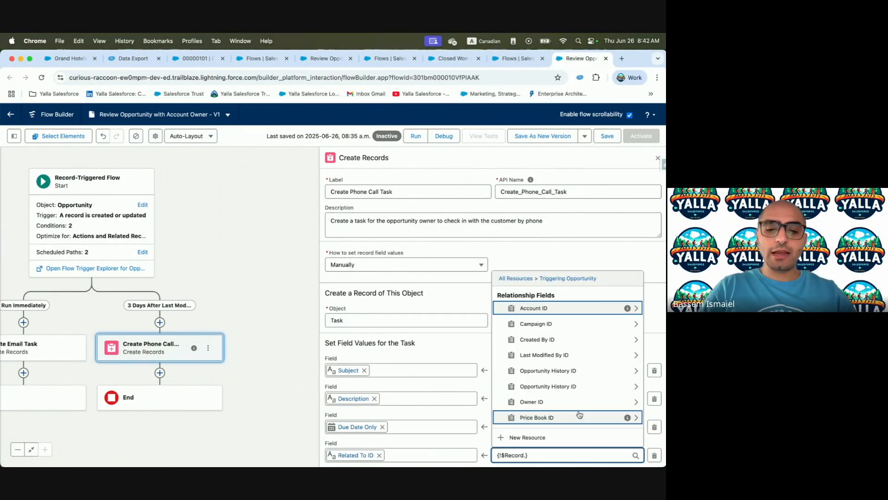
scroll(581, 389, "down", 2)
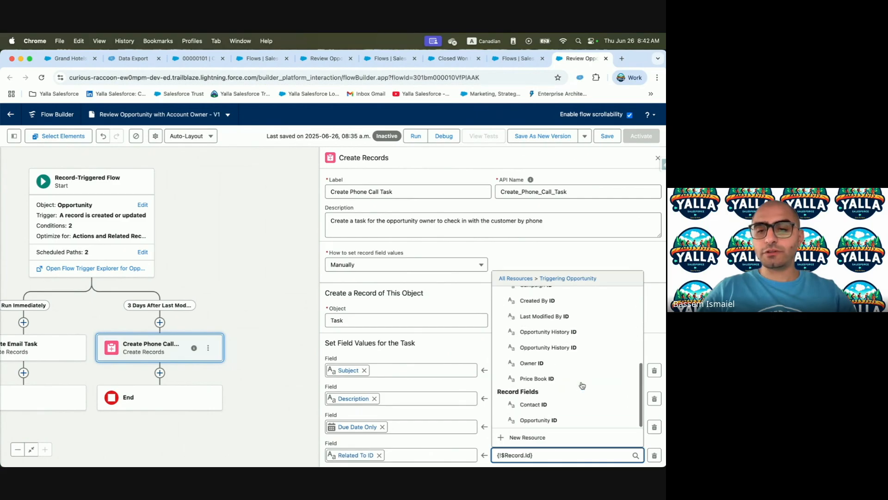
left_click(548, 420)
Add an Assigned To ID field value and set it to Triggering Opportunity > Owner ID, using the Owner ID entry without further sub-fields.
scroll(441, 402, "down", 3)
left_click(354, 416)
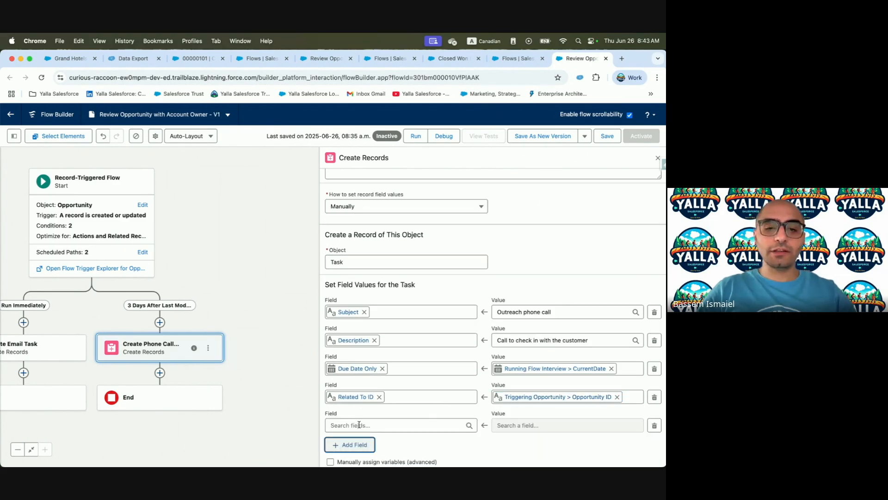
left_click(359, 426)
type("ass")
left_click(370, 410)
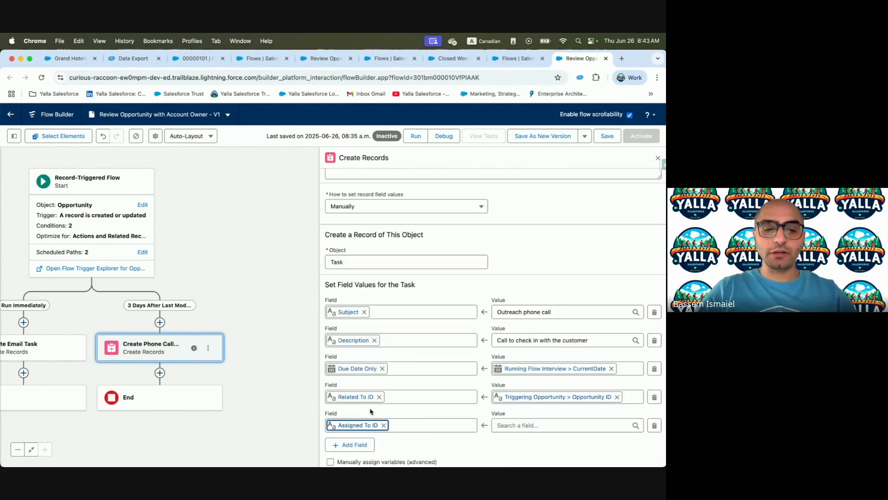
key("ctrl+Left")
key("ctrl+Right")
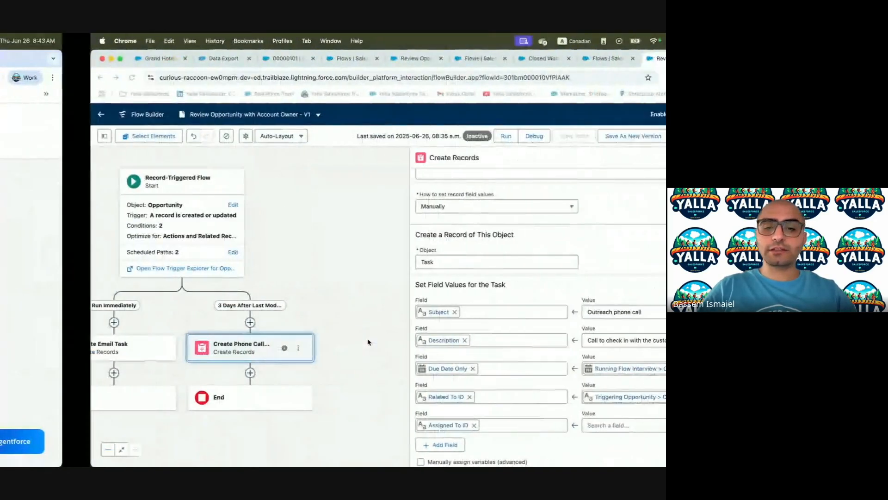
left_click(537, 425)
type("Tri")
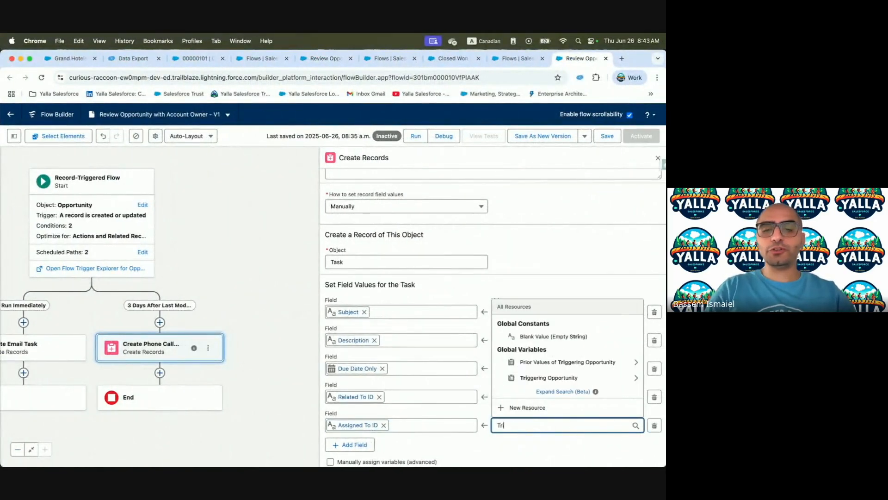
left_click(548, 377)
type("Ow")
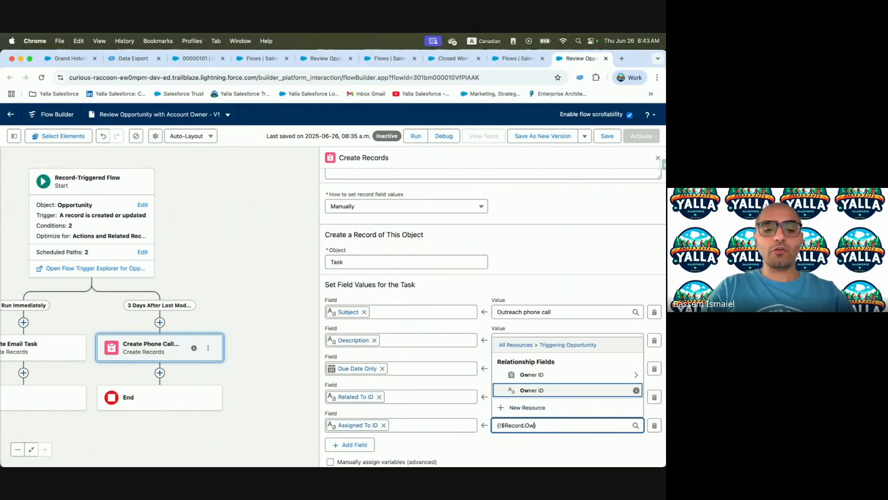
type("ner")
left_click(532, 390)
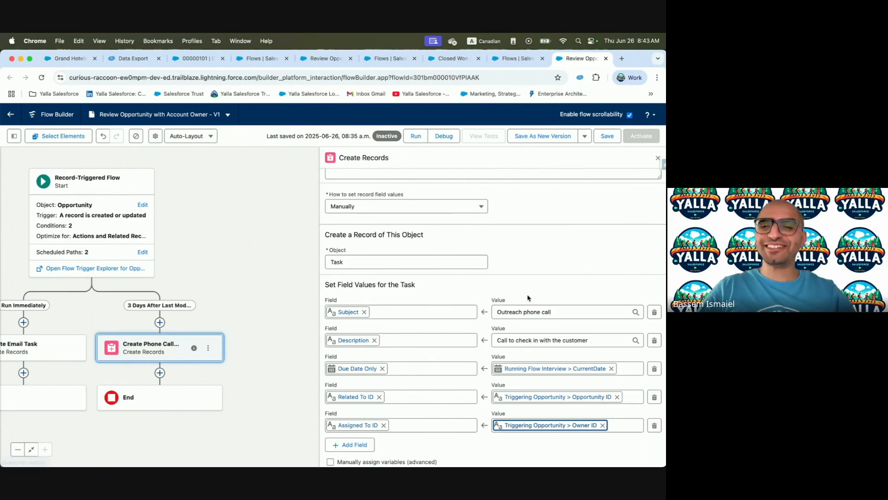
Save the flow and submit the Add a Scheduled Task to Your Flow challenge for checking in Trailhead.
left_click(607, 137)
key("ctrl+Left")
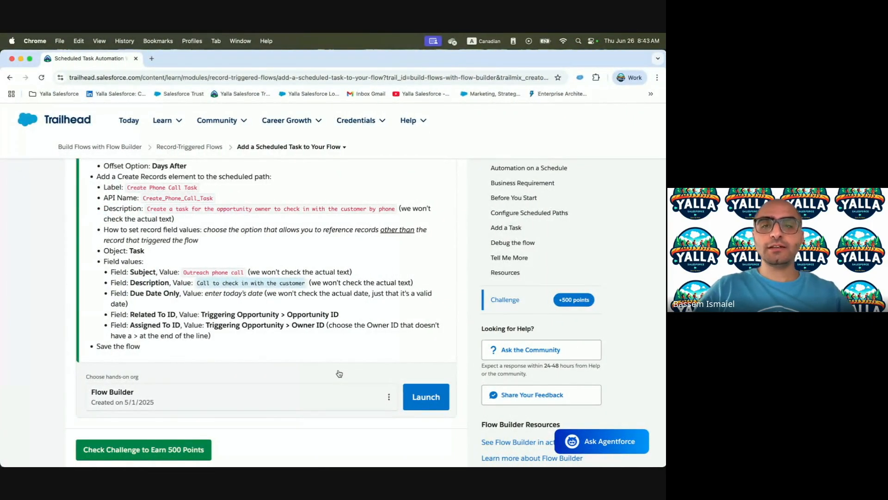
key("ctrl+Right")
key("ctrl+Left")
key("ctrl+Right")
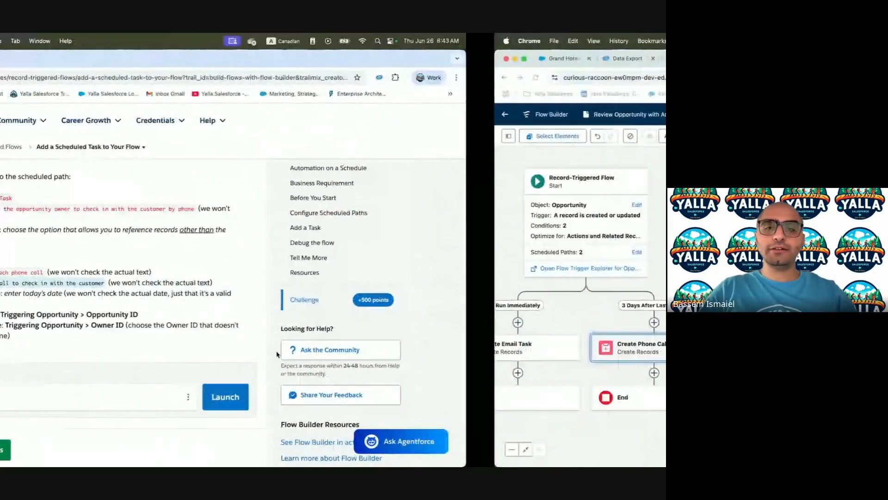
key("ctrl+Left")
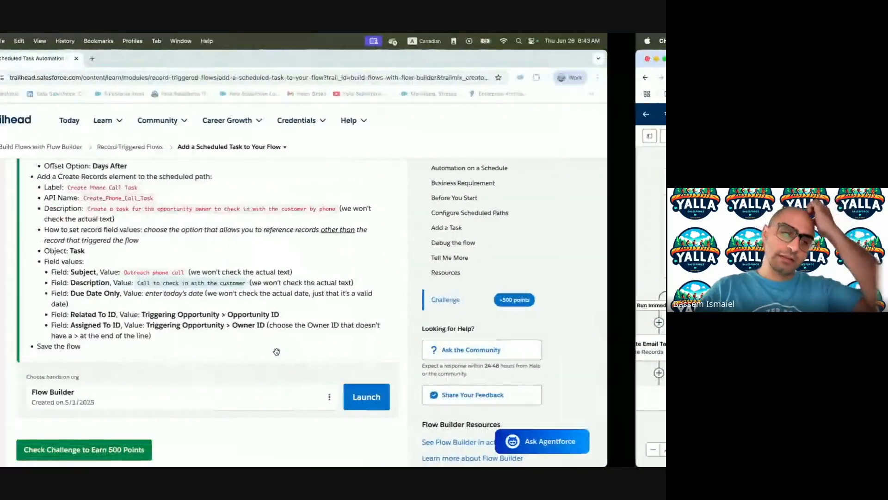
left_click(154, 452)
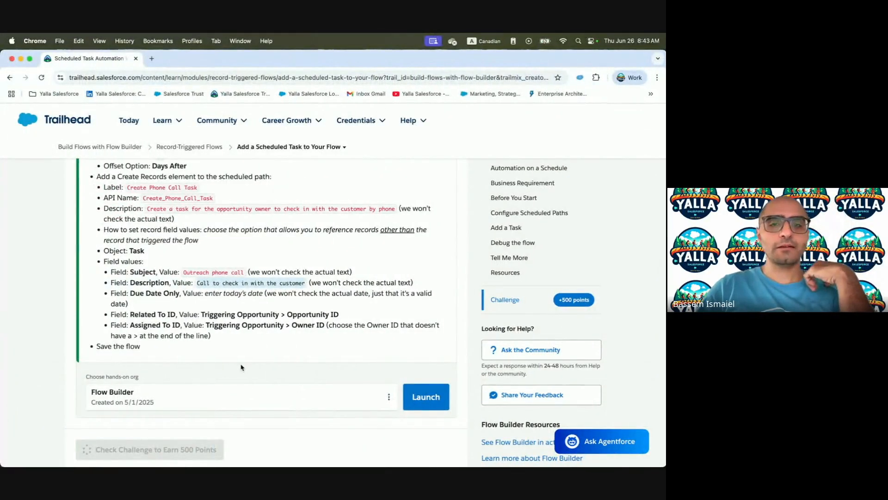
scroll(240, 367, "up", 10)
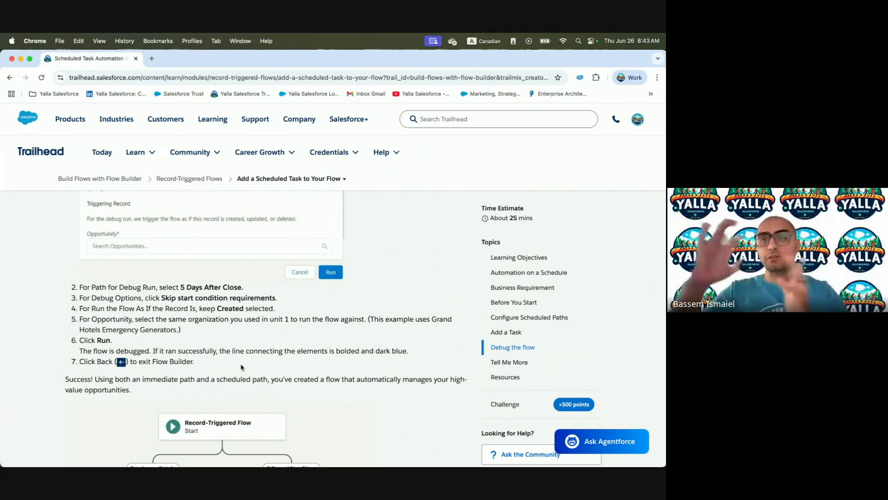
Wait for the challenge check at the page's end and open the next Trailhead unit, Meet Flow Trigger Explorer.
scroll(240, 367, "down", 10)
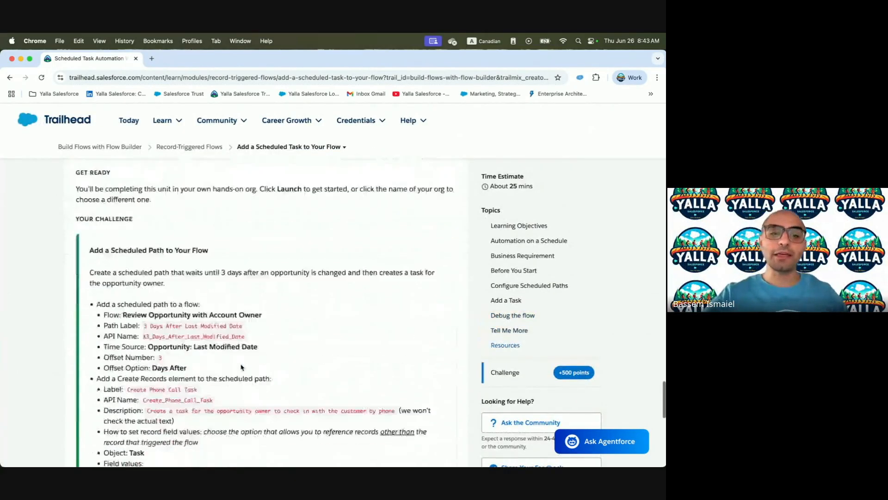
scroll(241, 367, "down", 2)
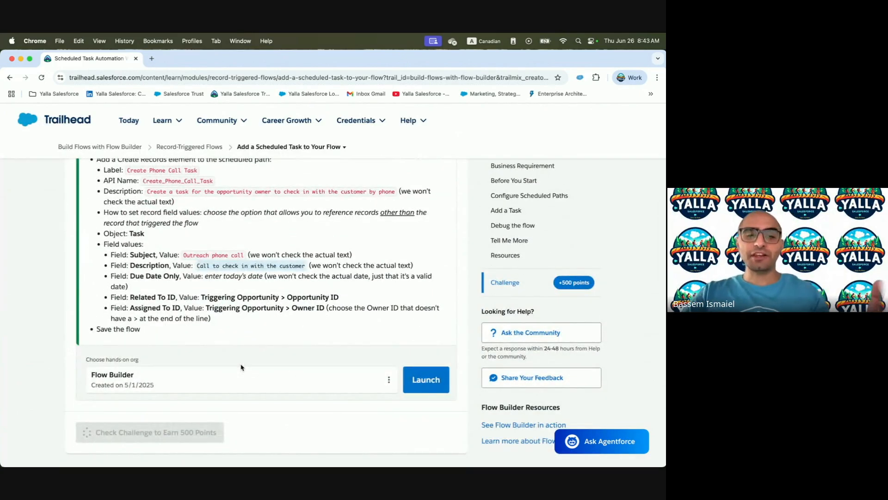
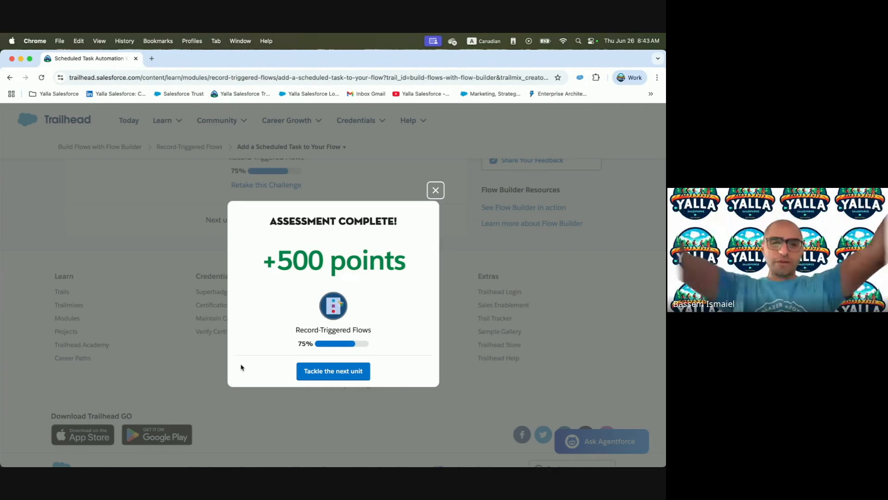
left_click(345, 373)
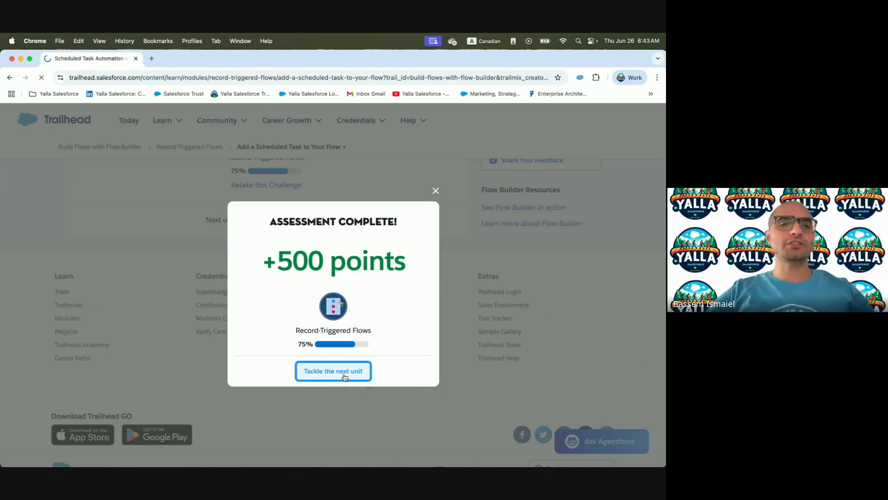
scroll(284, 318, "down", 3)
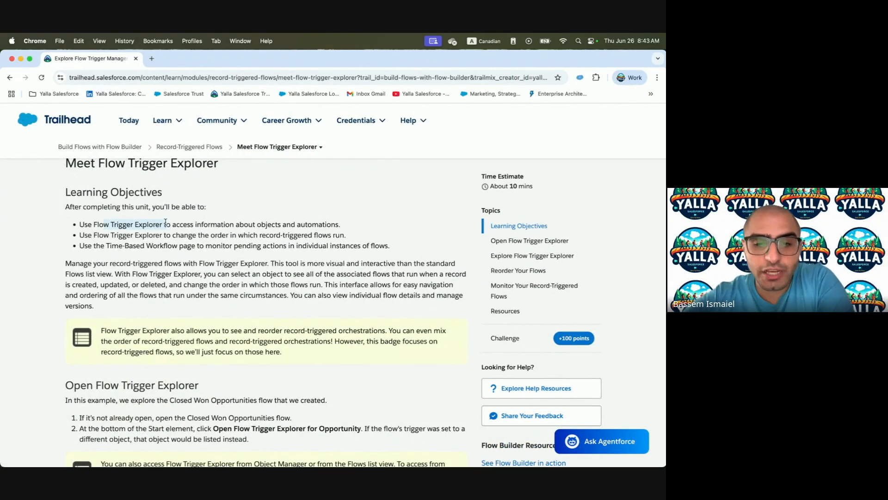
Return to Flow Builder, exit the flow to the All Flows list, and open Flow Trigger Explorer.
key("ctrl+Right")
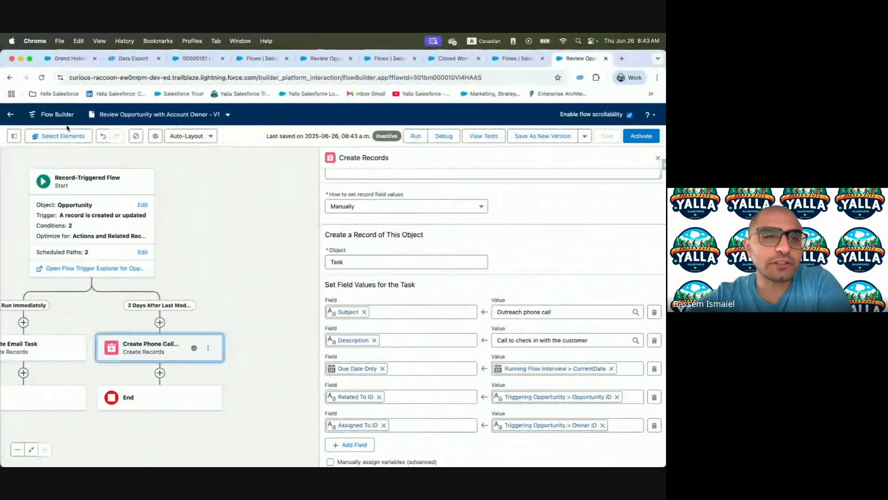
left_click(11, 116)
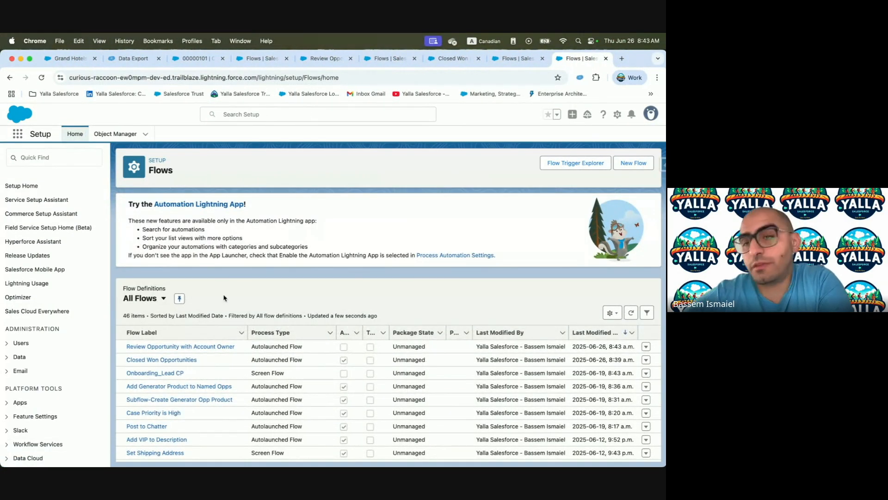
scroll(198, 425, "down", 3)
scroll(198, 423, "up", 3)
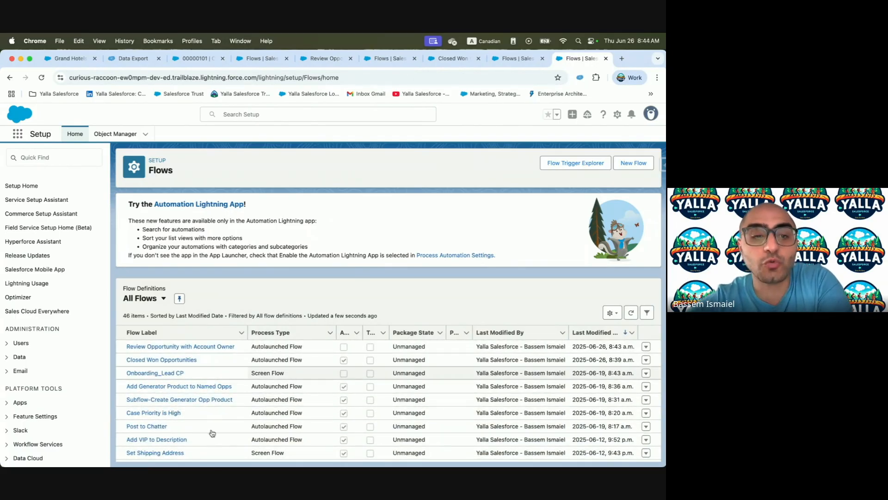
mouse_move(202, 466)
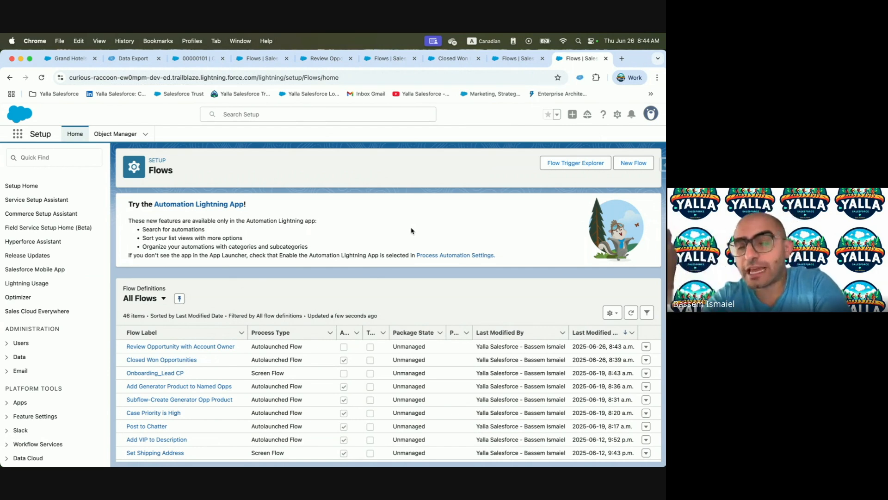
left_click(566, 167)
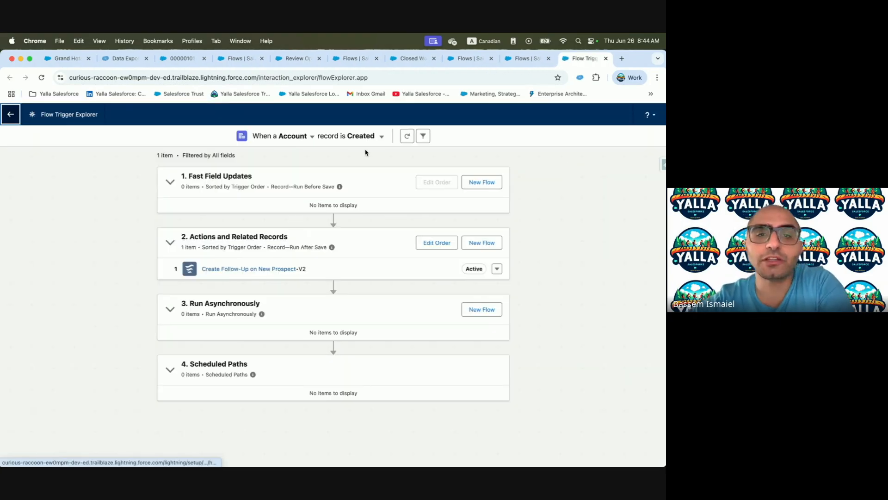
Show the flows that run when an Opportunity record is Updated and review the four execution categories.
left_click(312, 137)
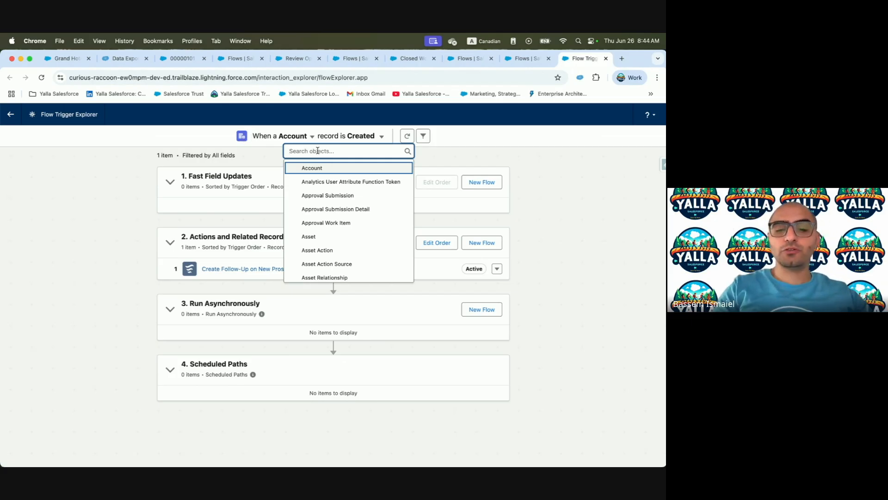
type("opp")
left_click(342, 170)
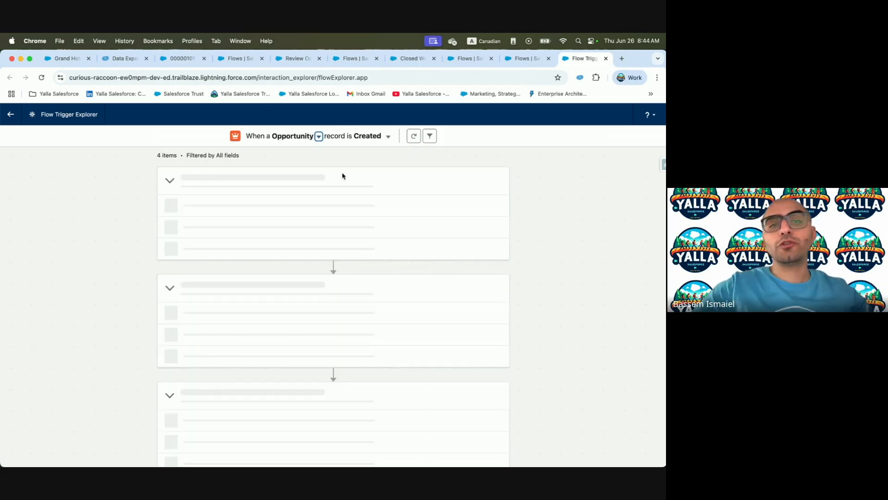
left_click(386, 136)
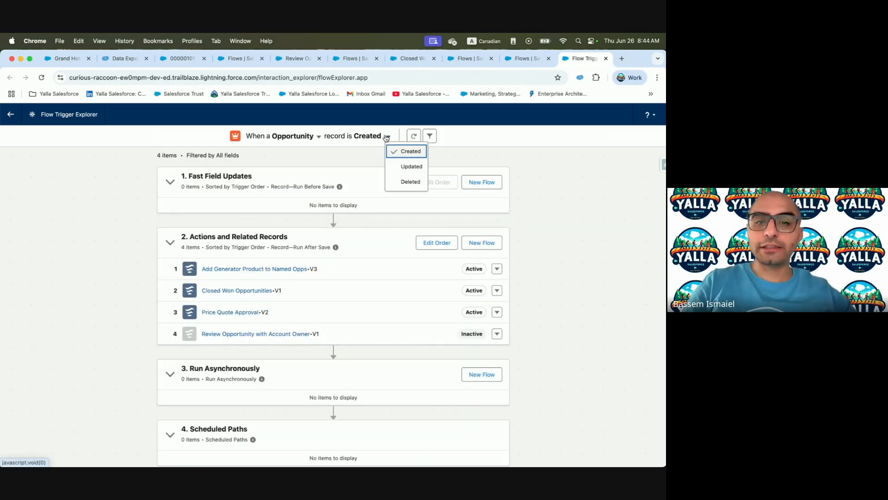
left_click(409, 166)
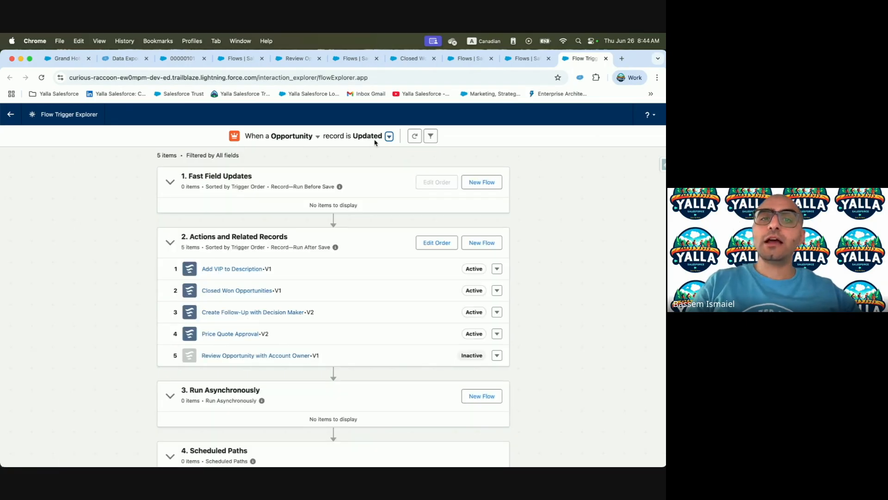
scroll(318, 346, "down", 1)
scroll(317, 347, "up", 1)
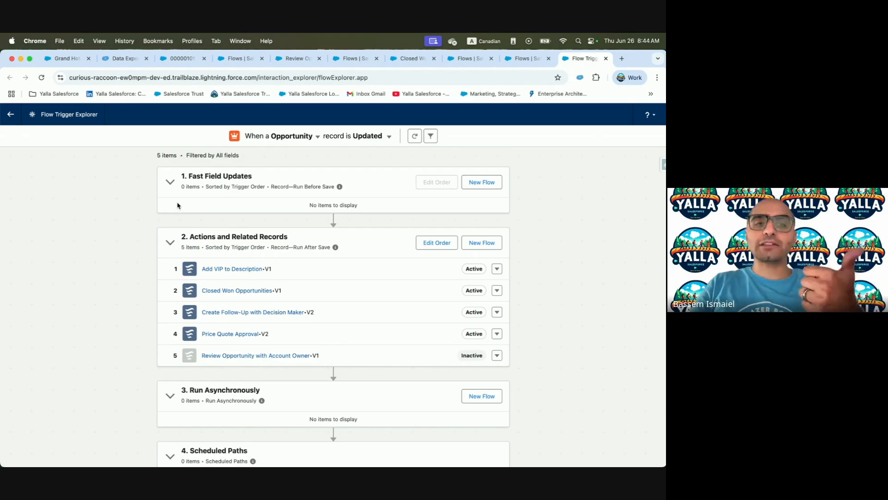
scroll(314, 235, "down", 2)
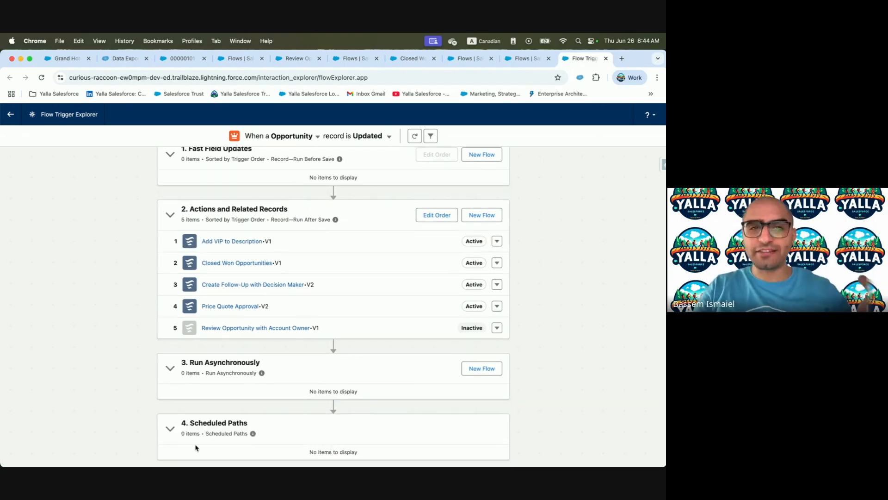
scroll(216, 391, "up", 2)
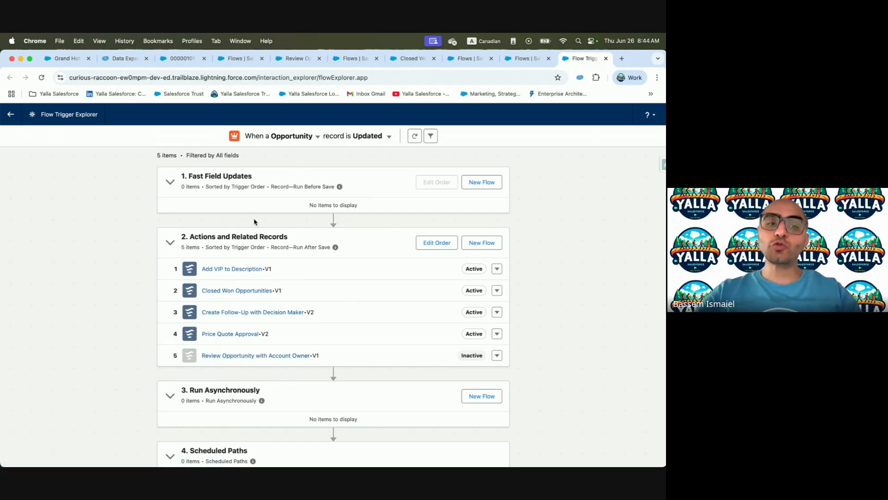
Try to move the Closed Won Opportunities flow to first place in the Actions and Related Records order.
left_click(435, 242)
left_click_drag(168, 291, 170, 266)
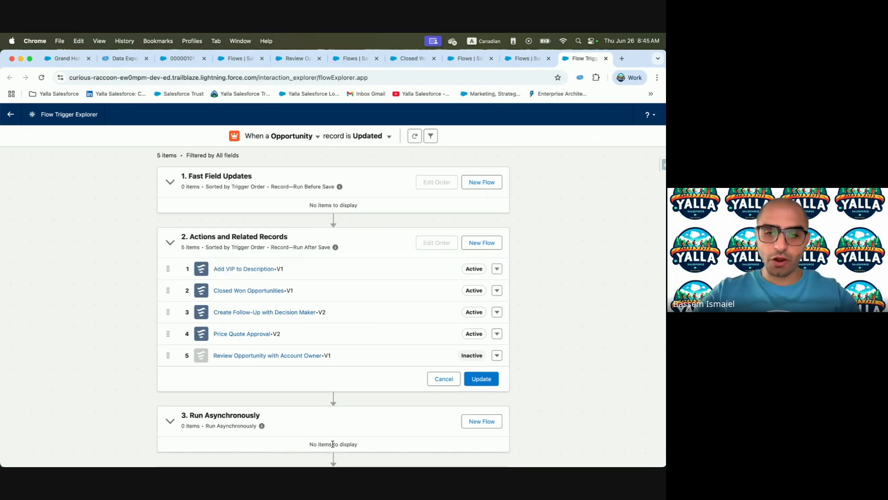
left_click(440, 382)
Examine the flow details and versions of Add VIP to Description and Review Opportunity with Account Owner.
left_click(497, 269)
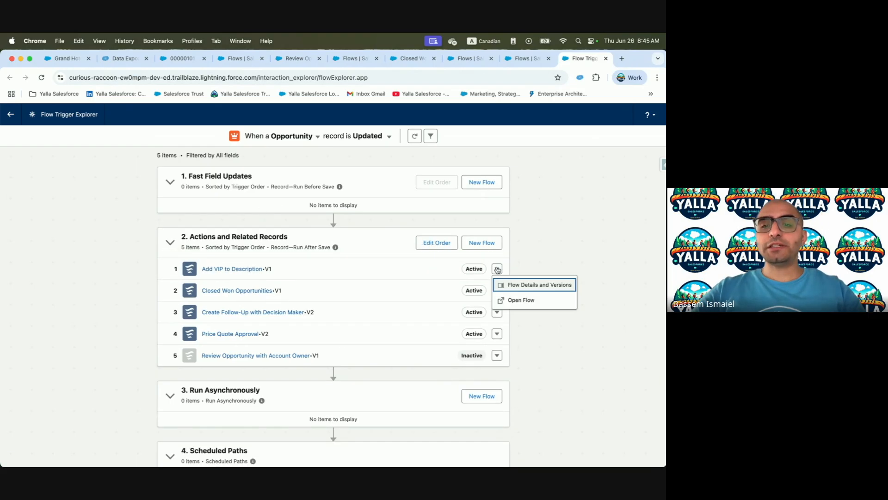
left_click(532, 285)
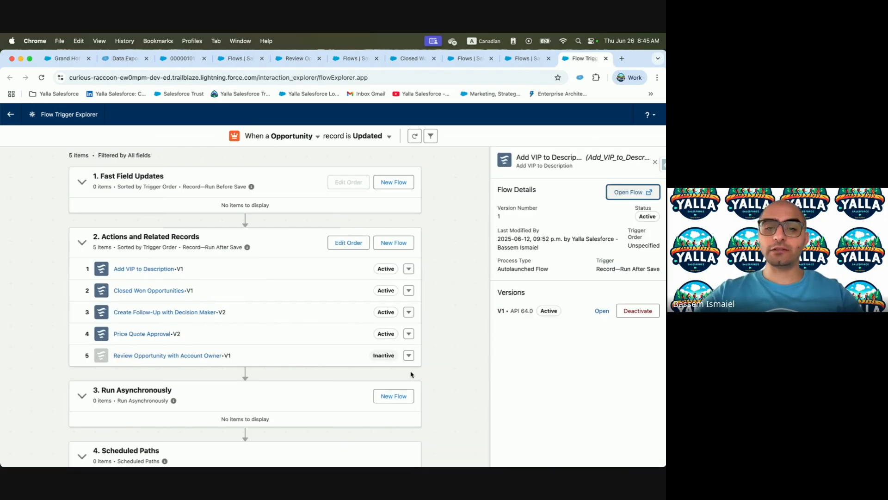
left_click(409, 356)
left_click(414, 374)
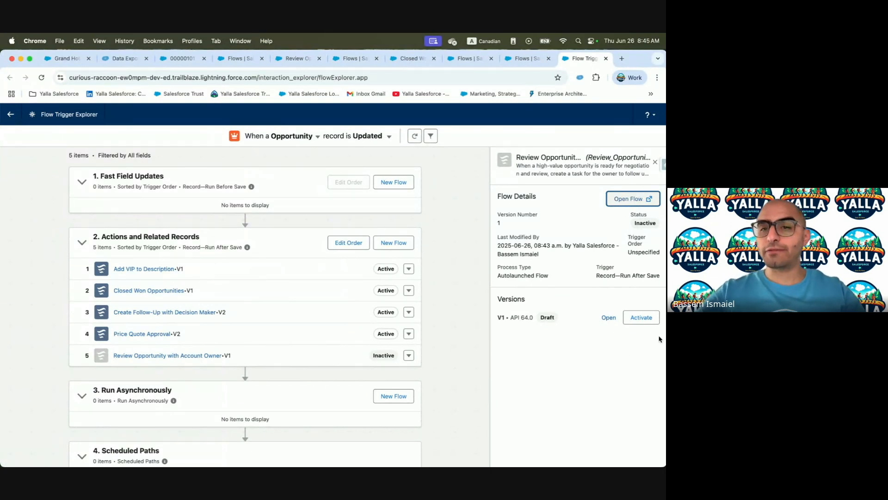
left_click_drag(502, 244, 638, 244)
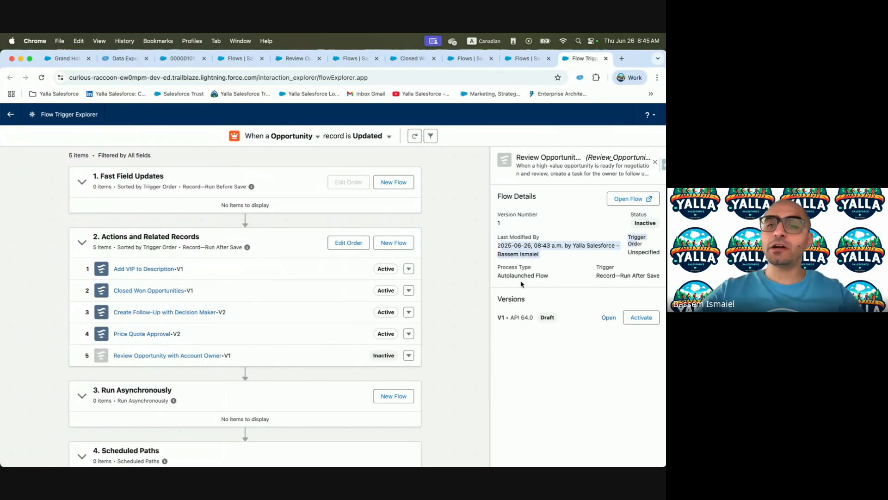
left_click_drag(521, 283, 639, 282)
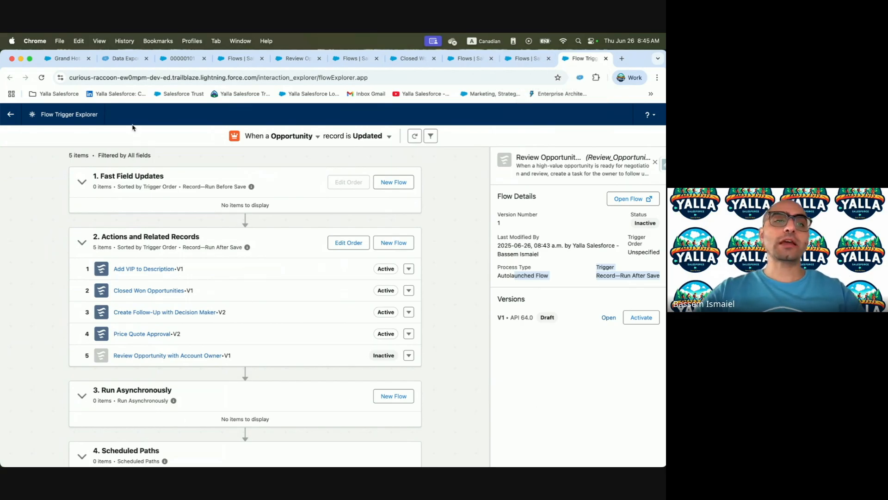
Open the Account object's Flow Triggers from Object Manager and launch Flow Trigger Explorer for that object.
left_click(8, 116)
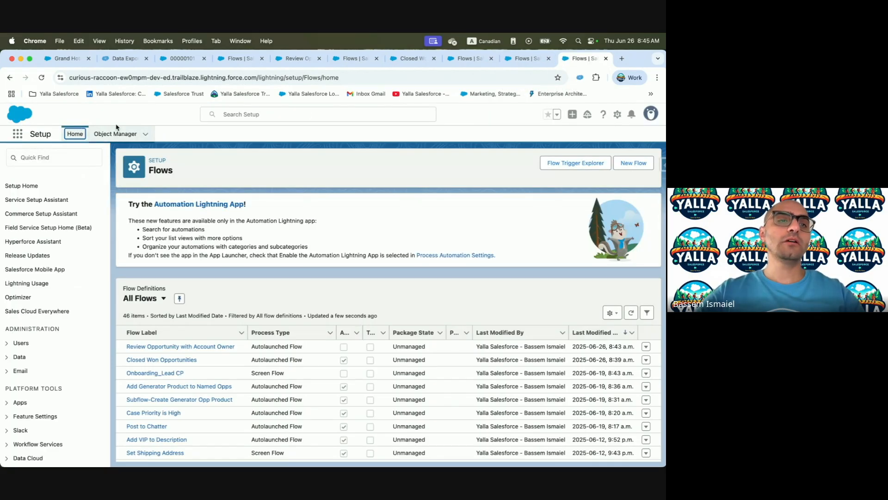
left_click(116, 134)
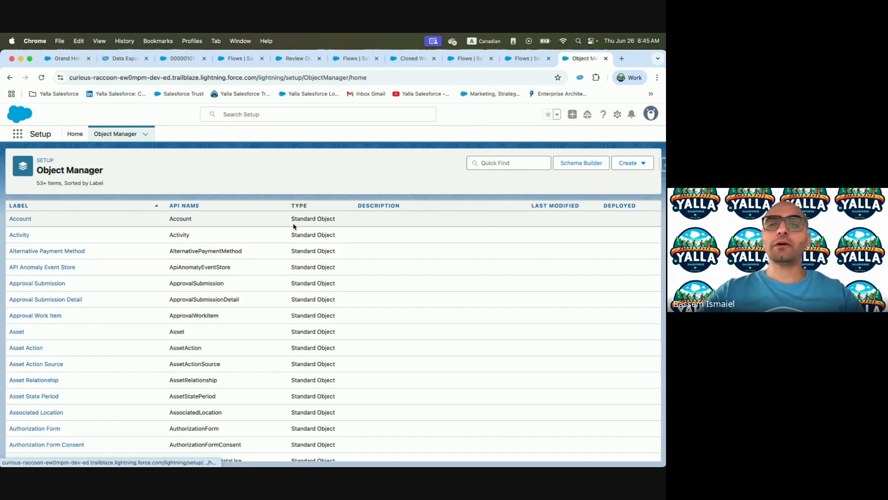
left_click(21, 220)
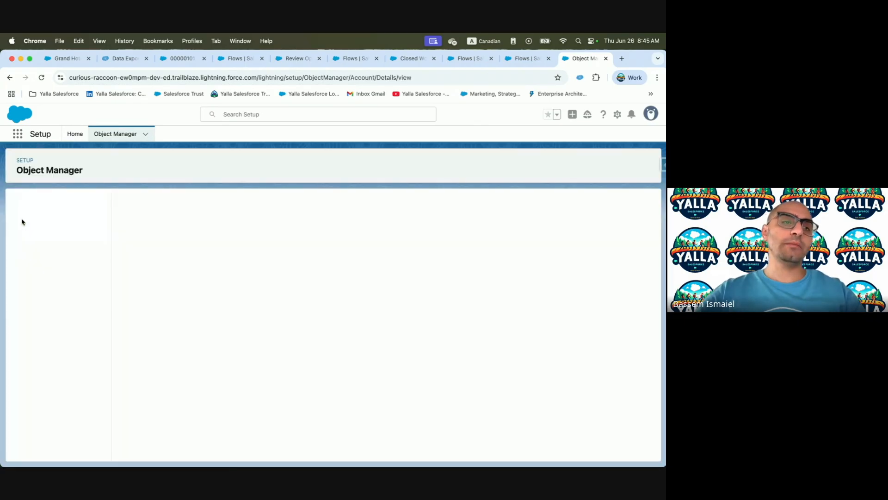
scroll(60, 384, "down", 3)
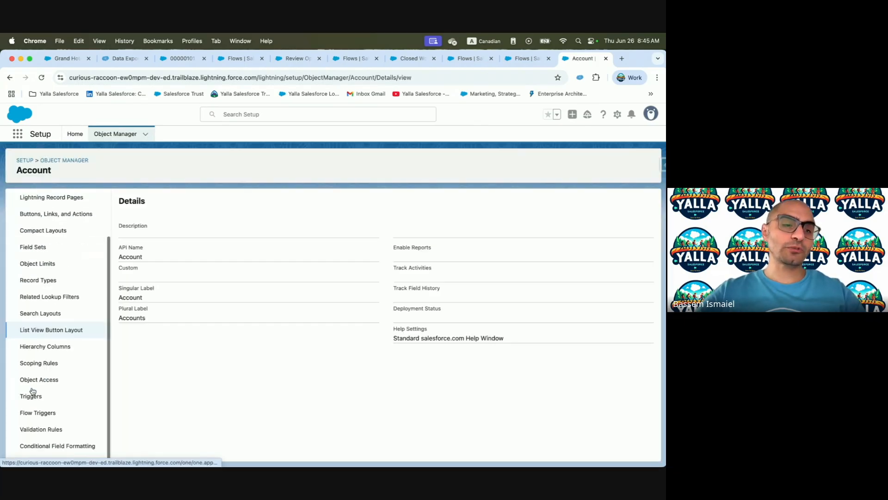
left_click(44, 413)
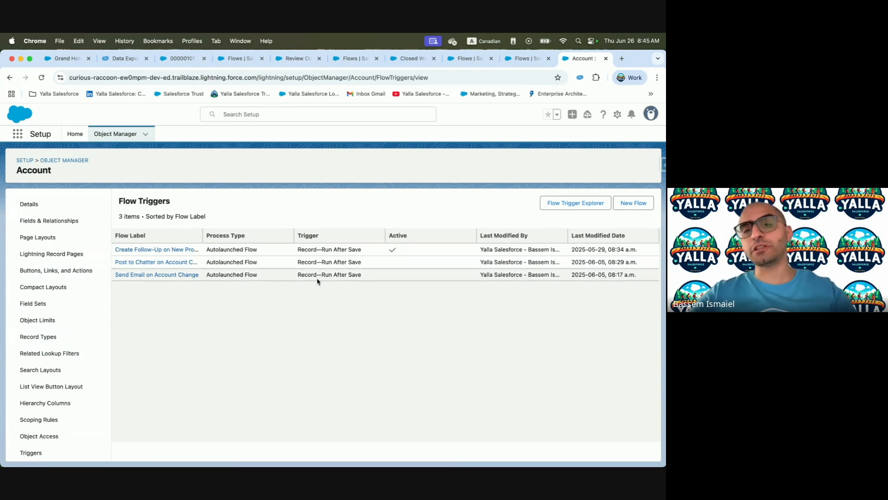
left_click(583, 203)
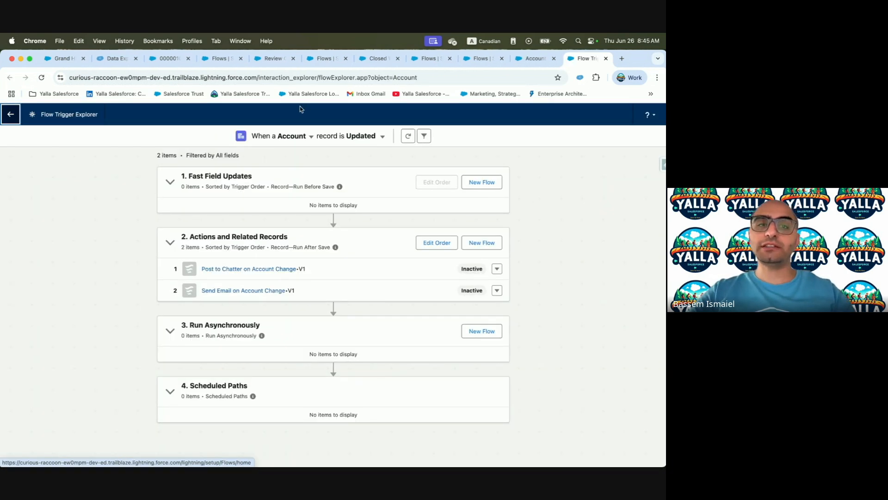
Return to the Trailhead unit and read its introduction and the instructions for opening Flow Trigger Explorer.
key("ctrl+Left")
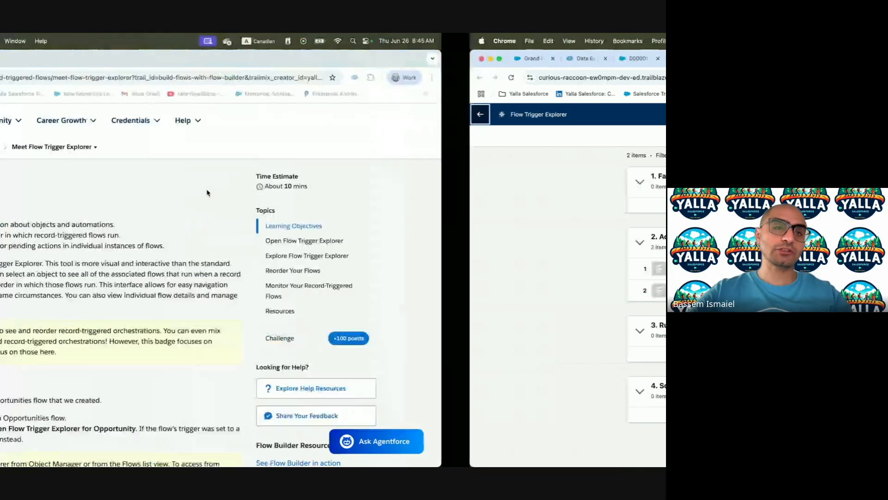
scroll(220, 326, "up", 5)
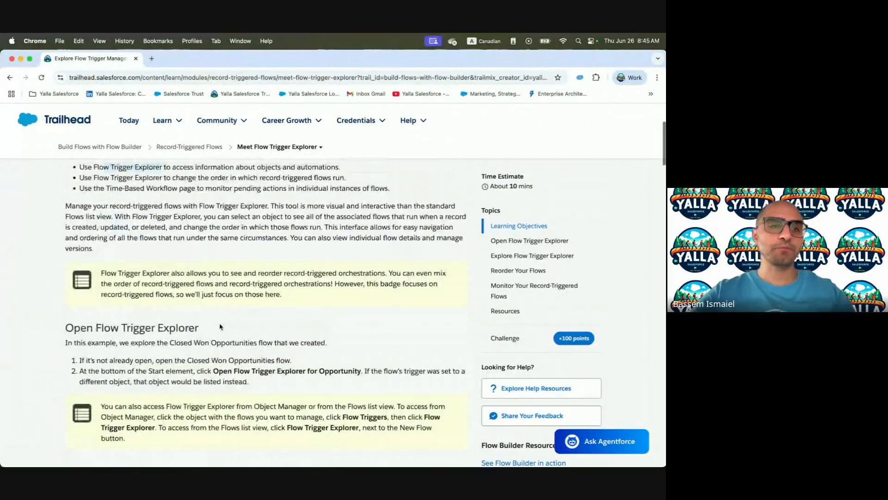
left_click_drag(69, 265, 269, 265)
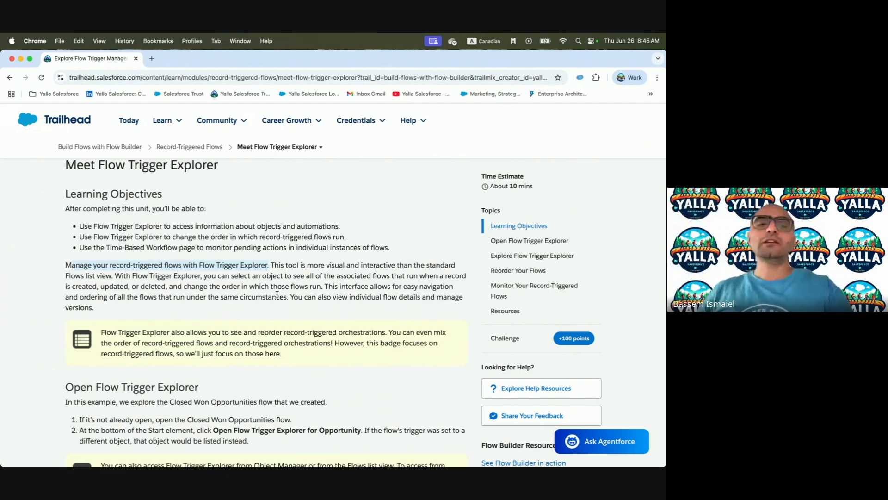
scroll(144, 352, "down", 3)
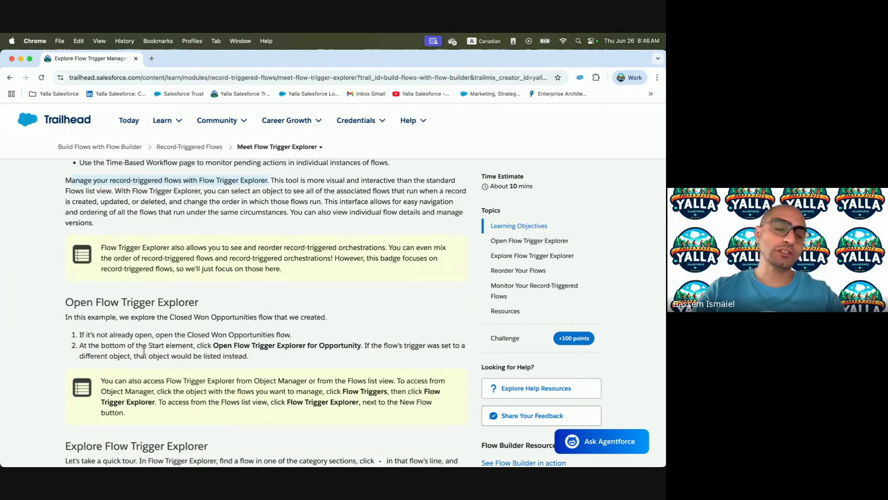
scroll(144, 352, "down", 1)
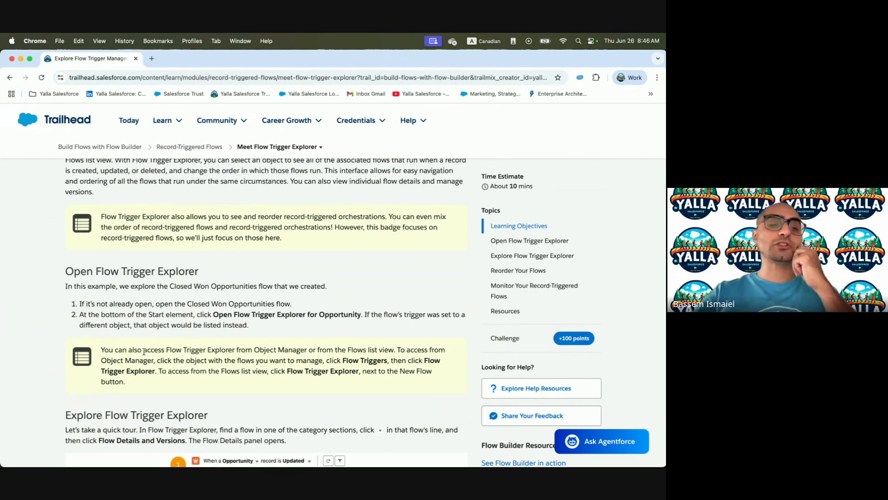
scroll(144, 351, "down", 3)
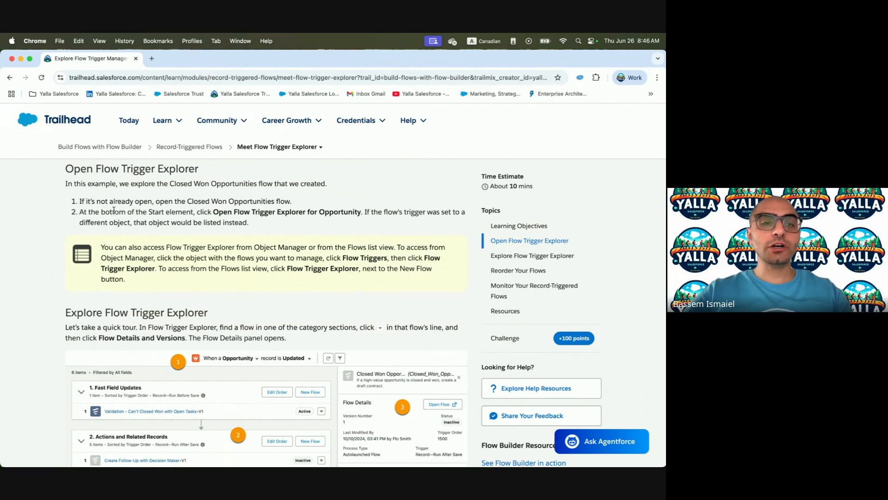
Read the unit's sections on opening and exploring Flow Trigger Explorer, including Object/Trigger Manager, Categorized Flows, and the Status and Details Panel.
left_click_drag(98, 202, 290, 205)
left_click(272, 211)
scroll(360, 213, "down", 3)
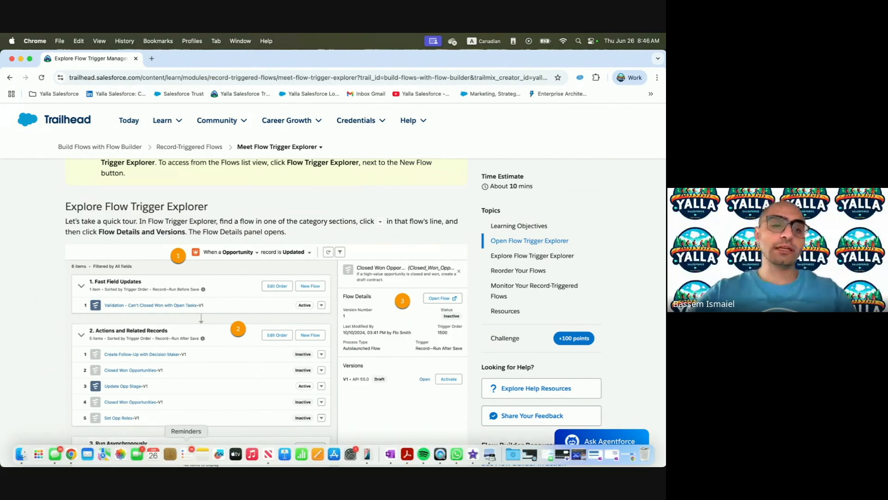
scroll(205, 322, "down", 5)
scroll(205, 323, "down", 4)
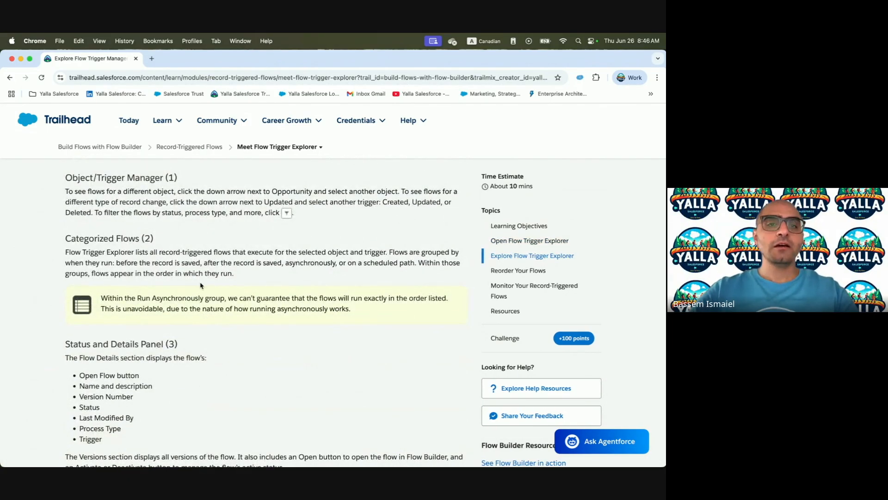
left_click_drag(69, 177, 220, 181)
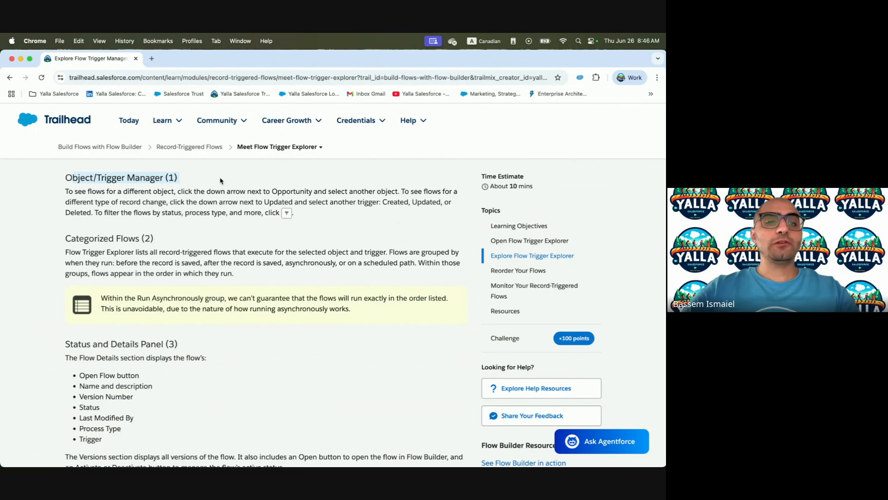
left_click_drag(103, 191, 272, 191)
Switch to Flow Trigger Explorer, browse the objects available for its record trigger, and return to the Trailhead unit.
key("ctrl+Right")
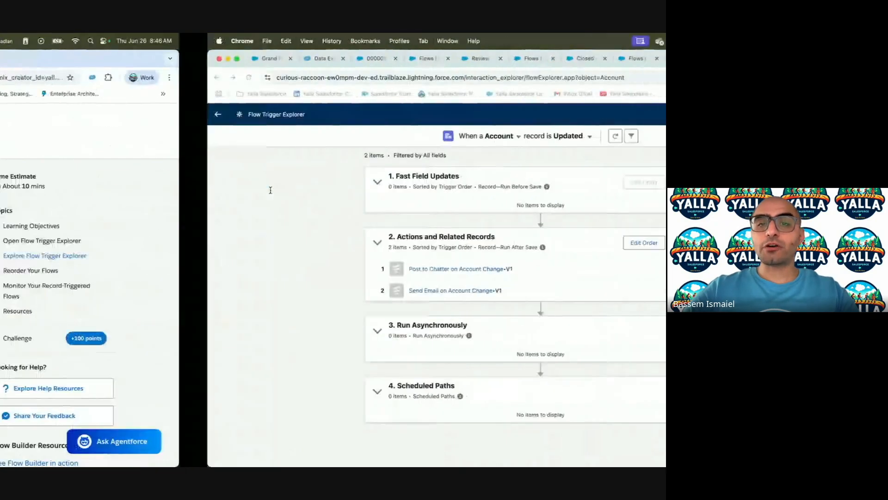
left_click(312, 137)
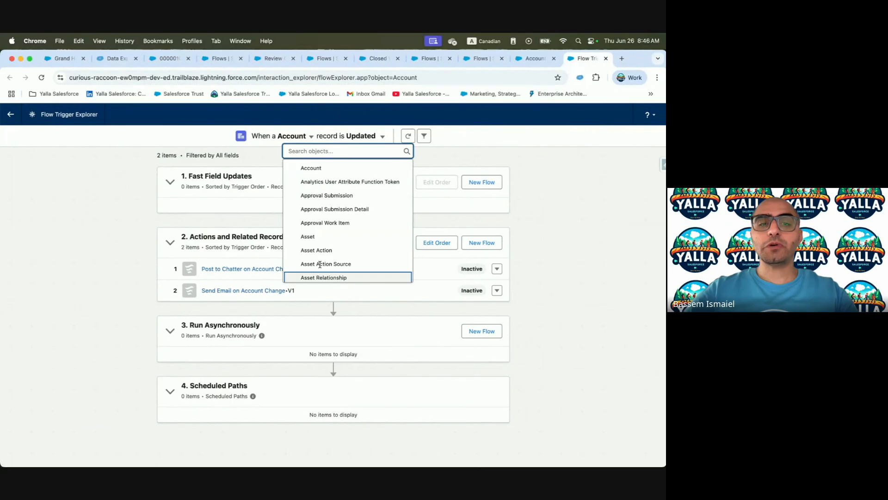
key("ctrl+Left")
Read the Reorder Your Flows instructions and move Send Email on Account Change to first place in the Account object's Actions and Related Records order.
scroll(185, 267, "down", 3)
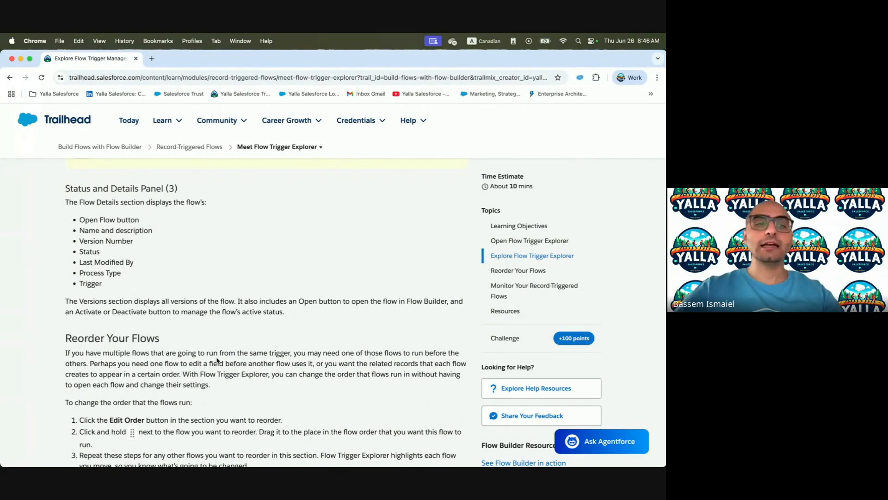
scroll(148, 347, "down", 7)
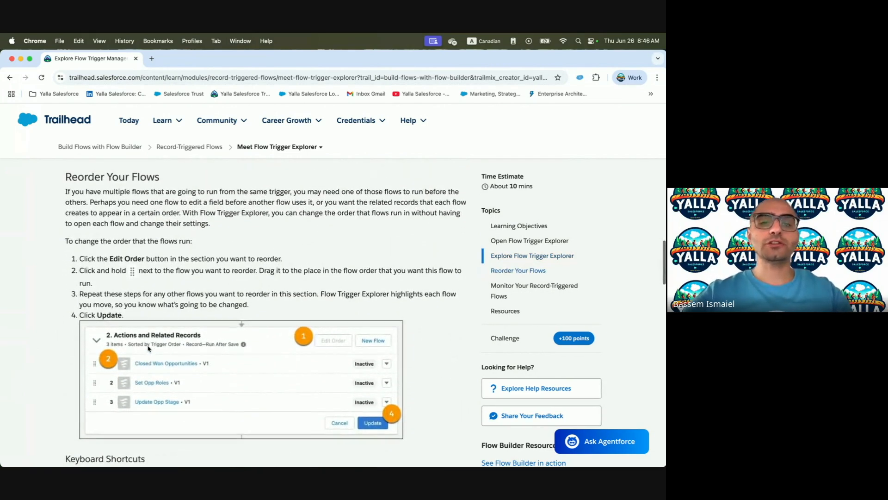
key("ctrl+Right")
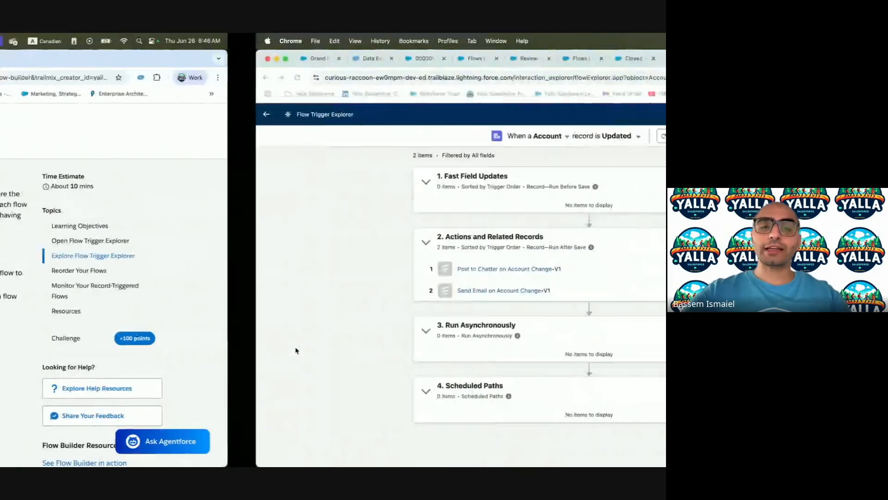
left_click(427, 246)
left_click_drag(168, 291, 172, 267)
Return to the Trailhead unit and read about the reordering keyboard shortcuts and monitoring record-triggered flows.
key("ctrl+Left")
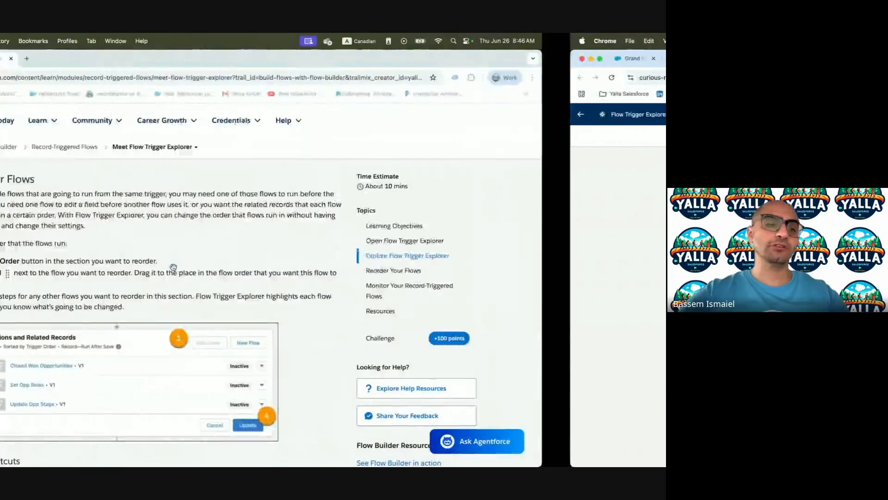
scroll(142, 320, "down", 5)
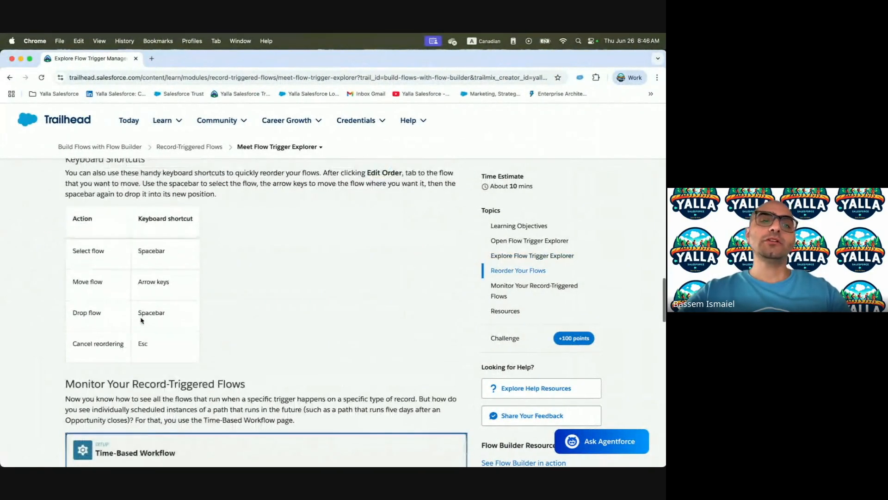
scroll(274, 309, "down", 5)
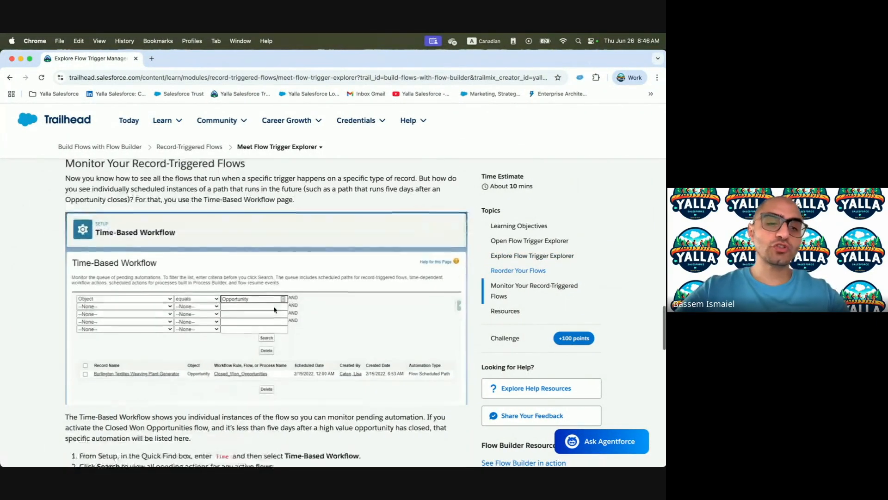
scroll(274, 309, "up", 4)
scroll(274, 309, "up", 3)
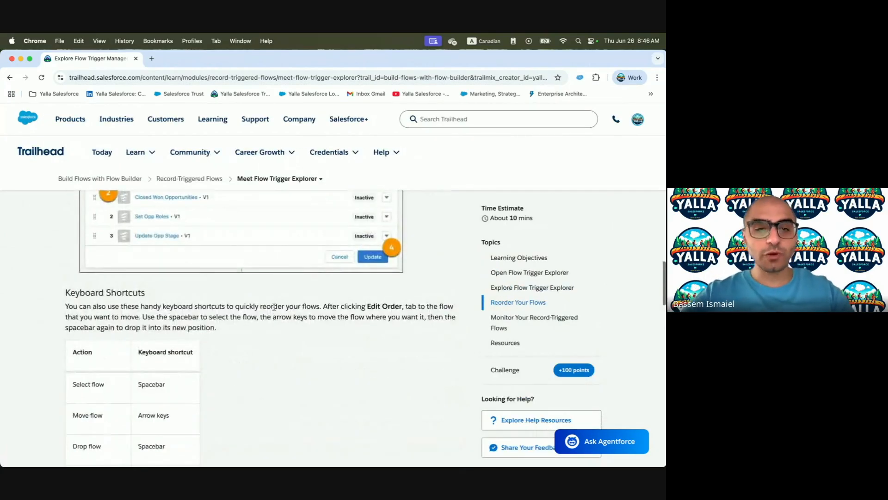
scroll(274, 307, "down", 4)
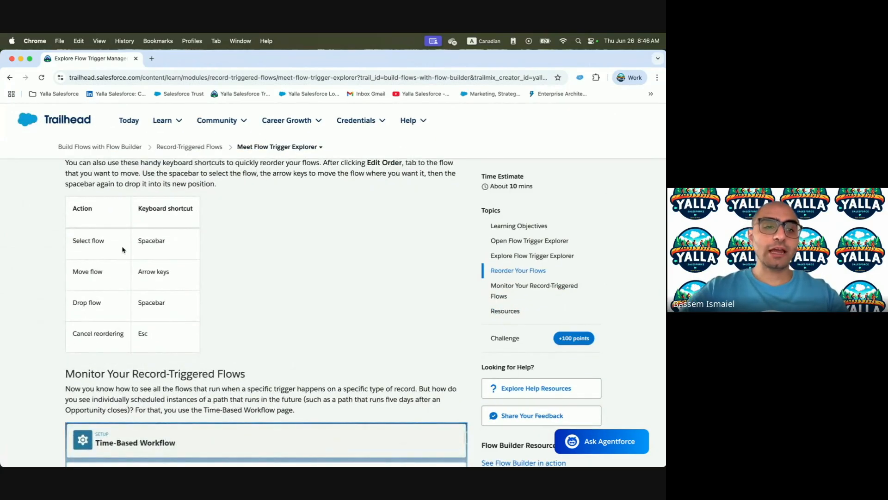
scroll(97, 357, "down", 4)
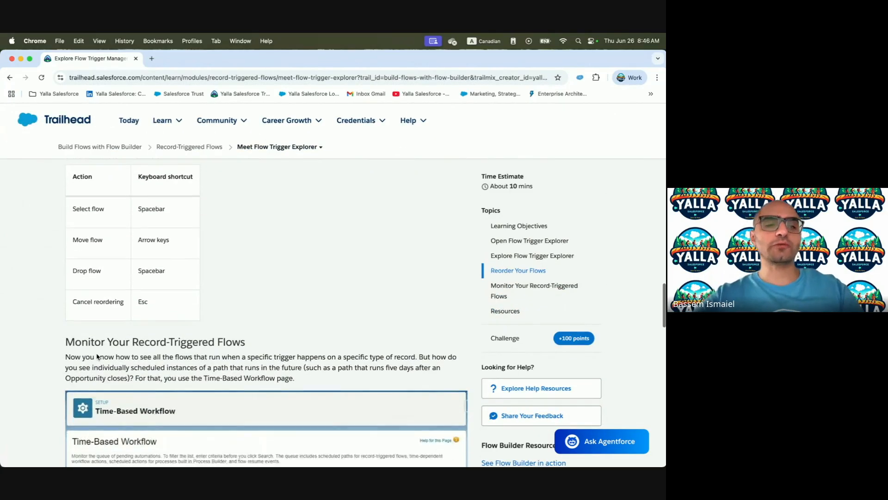
Leave Flow Trigger Explorer for the Flows list in Setup without updating the order, and return to the Trailhead unit.
key("ctrl+Right")
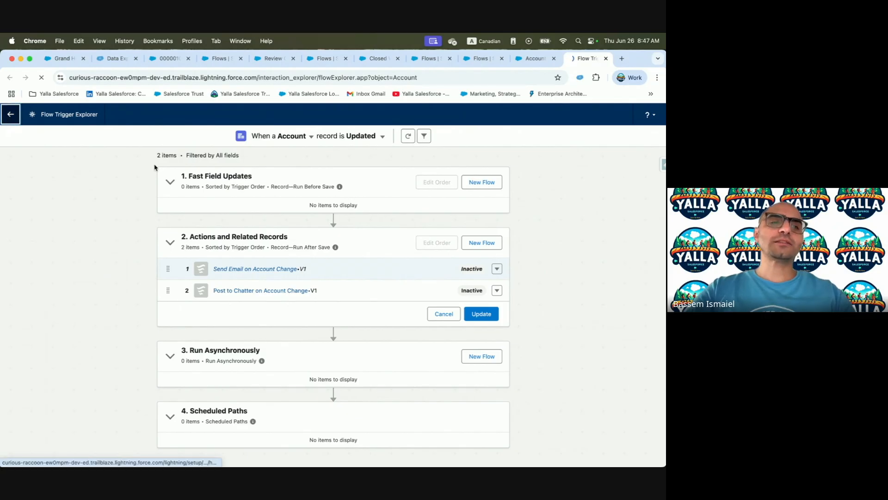
left_click(10, 114)
key("ctrl+Left")
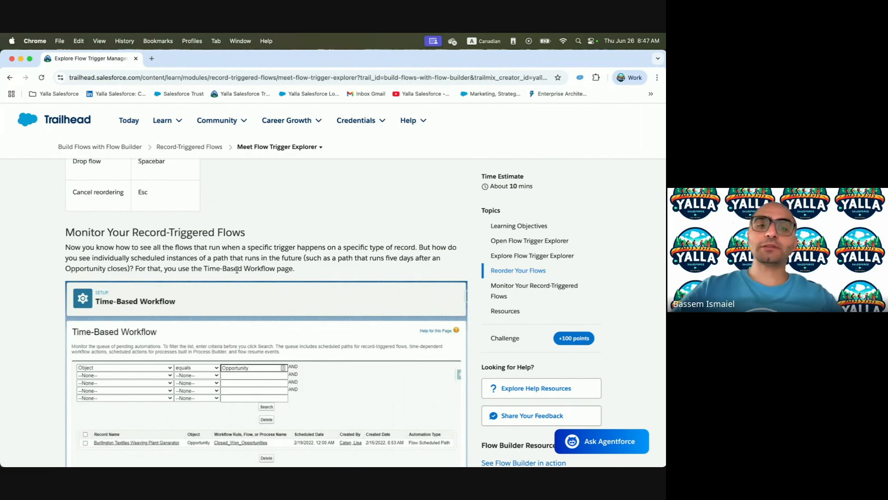
Copy the page name Time-Based Workflow from the unit's monitoring instructions, search Setup for it, and open that page.
scroll(340, 254, "down", 1)
scroll(340, 254, "down", 1)
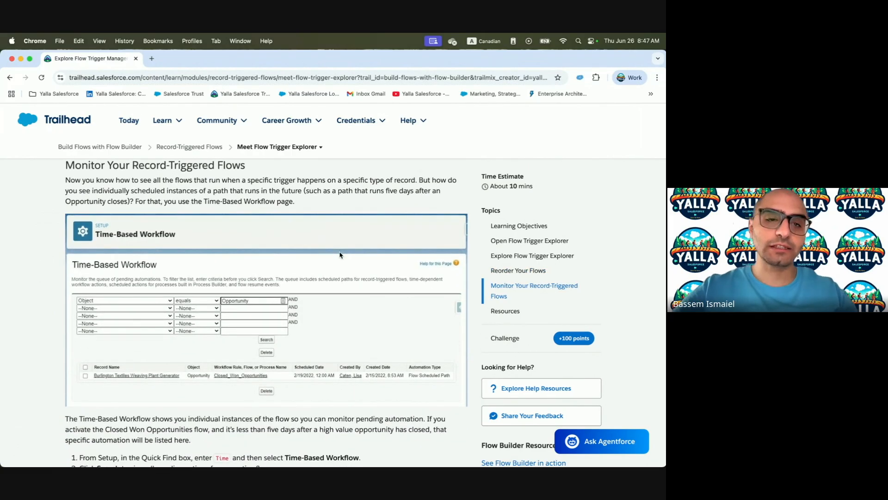
scroll(340, 254, "down", 4)
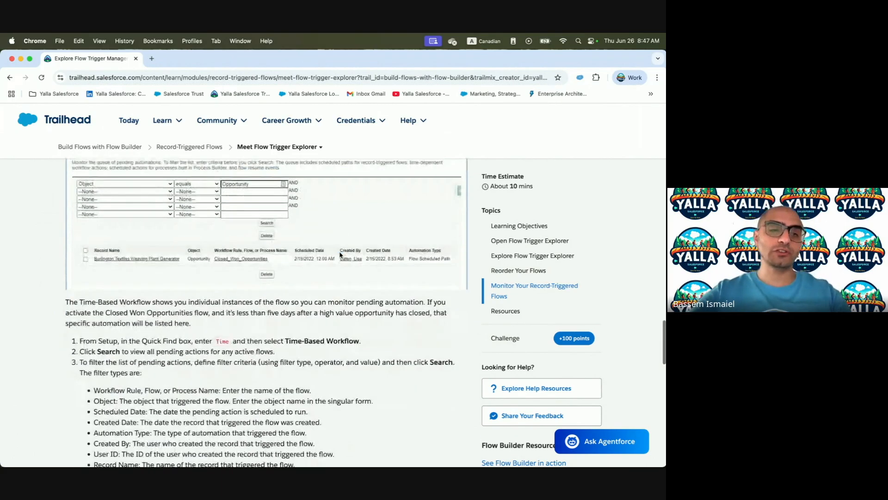
left_click_drag(285, 340, 355, 341)
key("super+c")
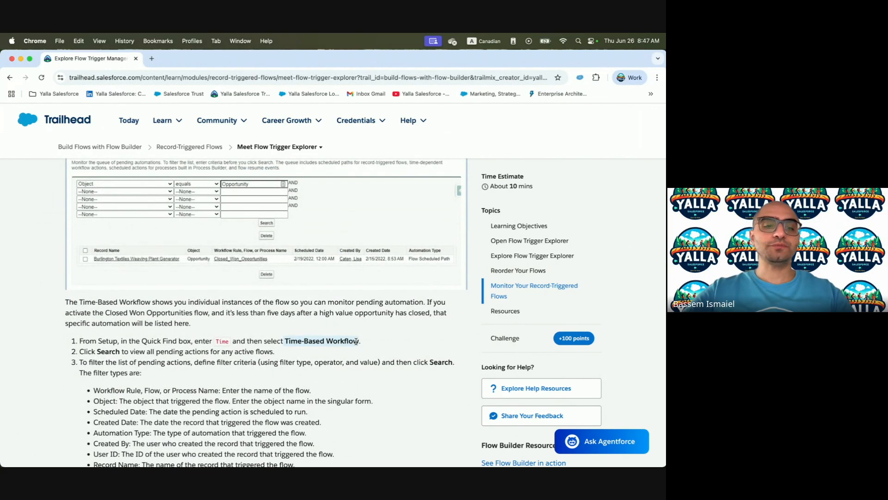
key("super+grave")
left_click(64, 162)
key("super+v")
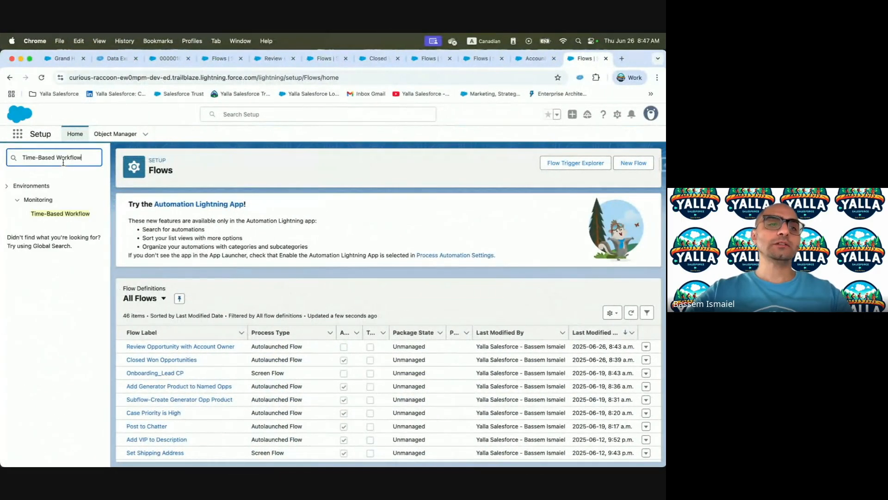
left_click(60, 214)
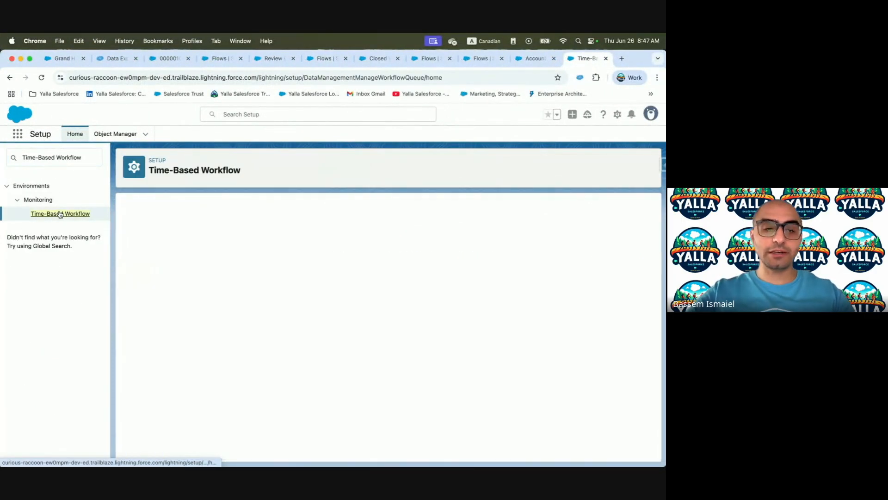
Set the first filter to Workflow Rule, Flow, or Process Name equals Flow, and view the second filter's field choices.
left_click(178, 247)
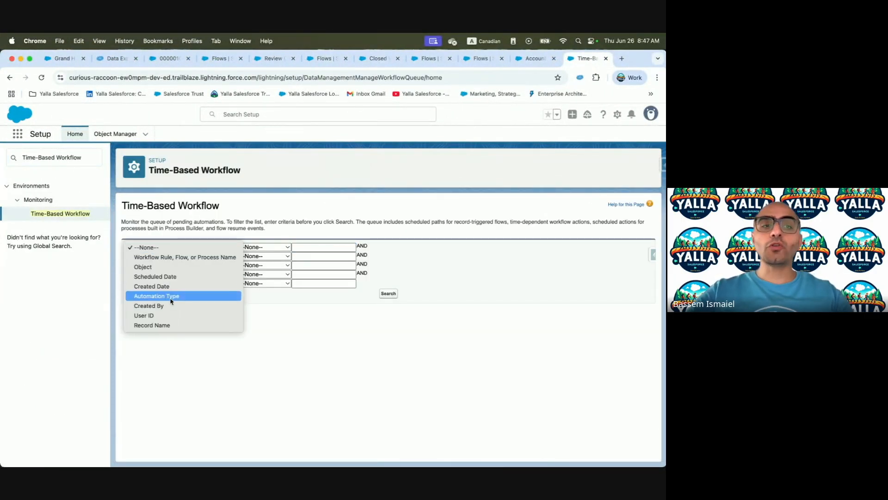
left_click(192, 259)
left_click(286, 248)
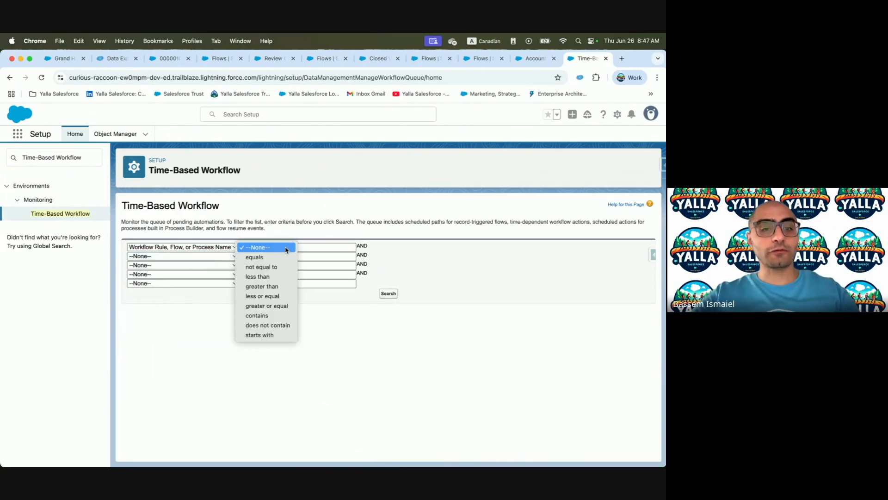
left_click(278, 257)
left_click(318, 247)
type("F")
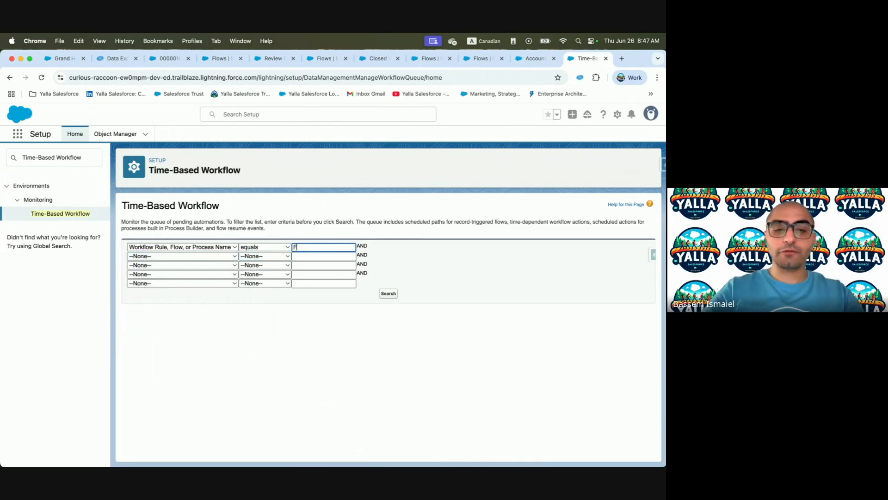
left_click(150, 257)
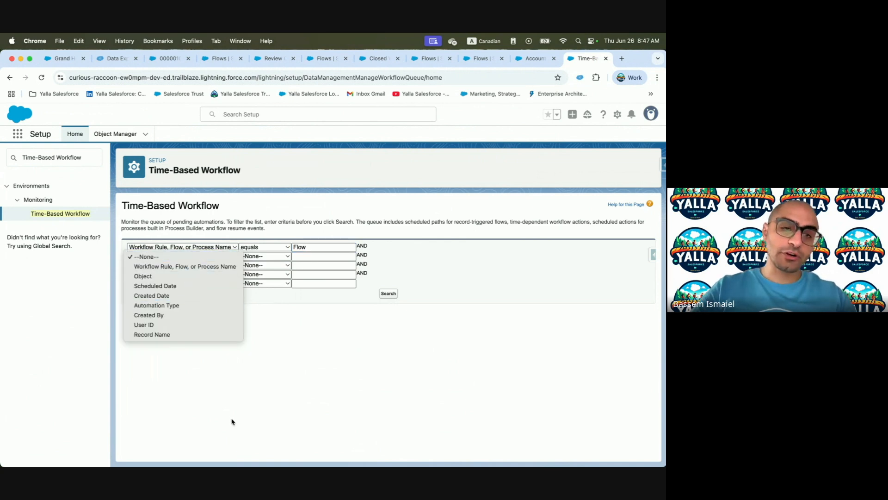
Return to the Trailhead unit and read the Time-Based Workflow filter types, the steps for cancelling pending actions, and the closing resources.
key("ctrl+Left")
scroll(221, 365, "down", 2)
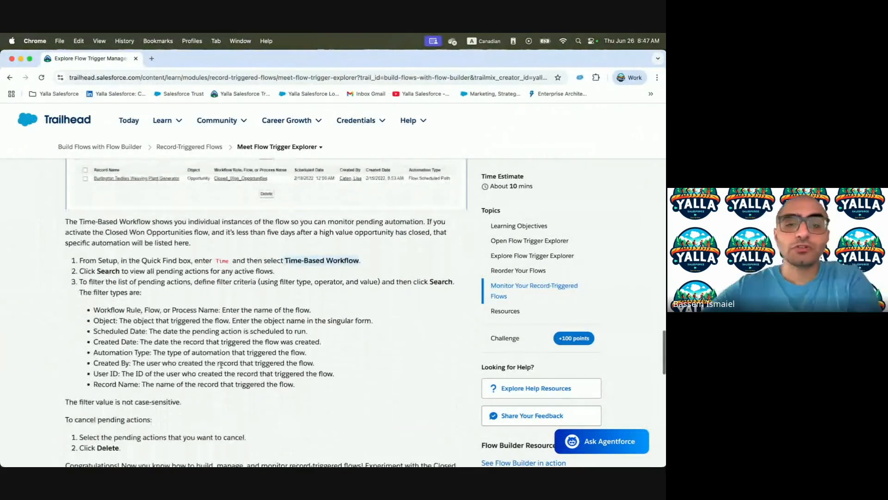
scroll(221, 365, "down", 1)
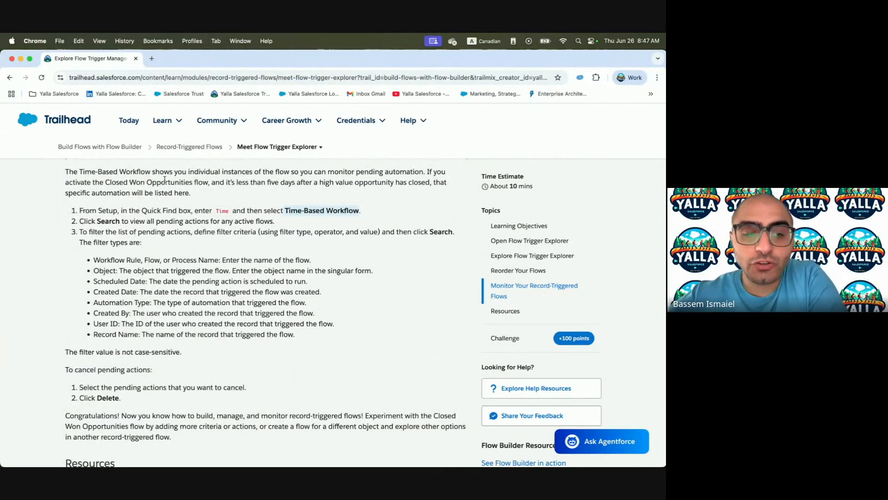
scroll(169, 348, "down", 2)
scroll(169, 348, "up", 3)
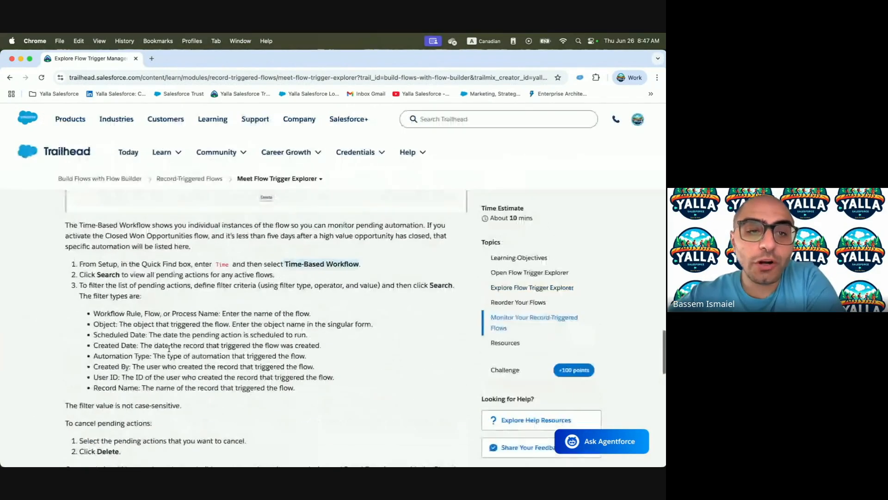
scroll(169, 347, "up", 3)
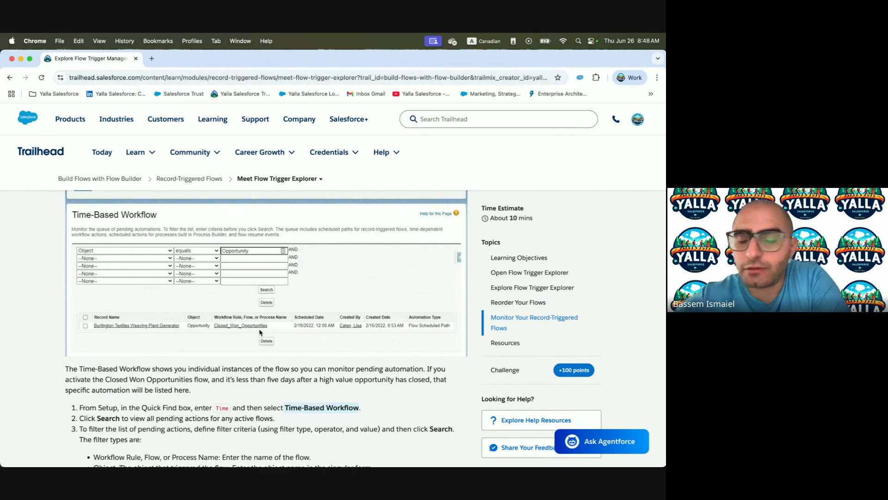
scroll(260, 330, "down", 5)
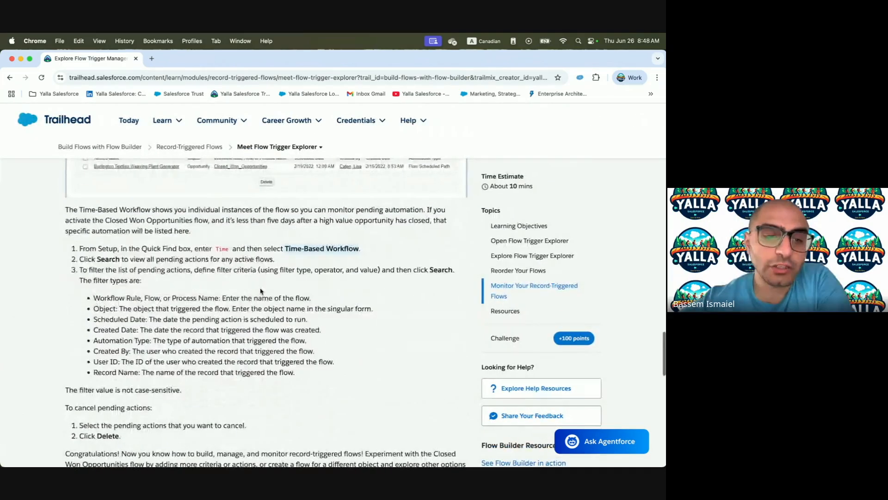
left_click_drag(77, 366, 333, 415)
scroll(333, 416, "down", 3)
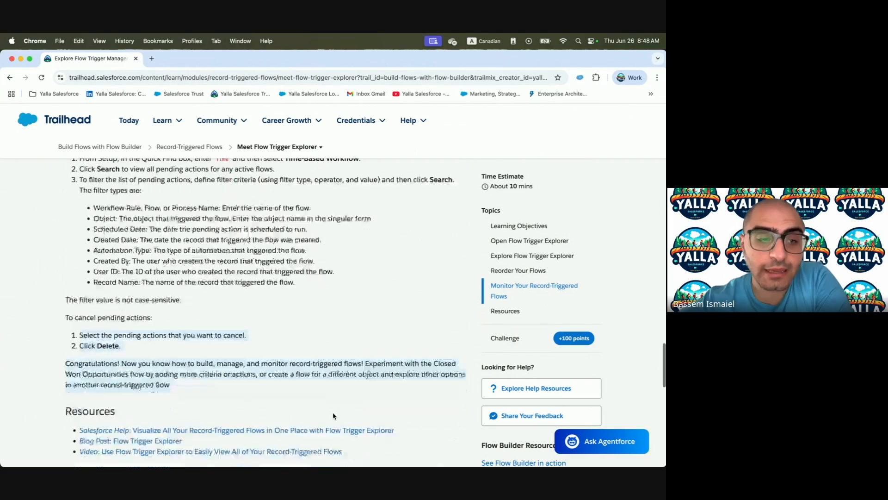
scroll(345, 328, "up", 8)
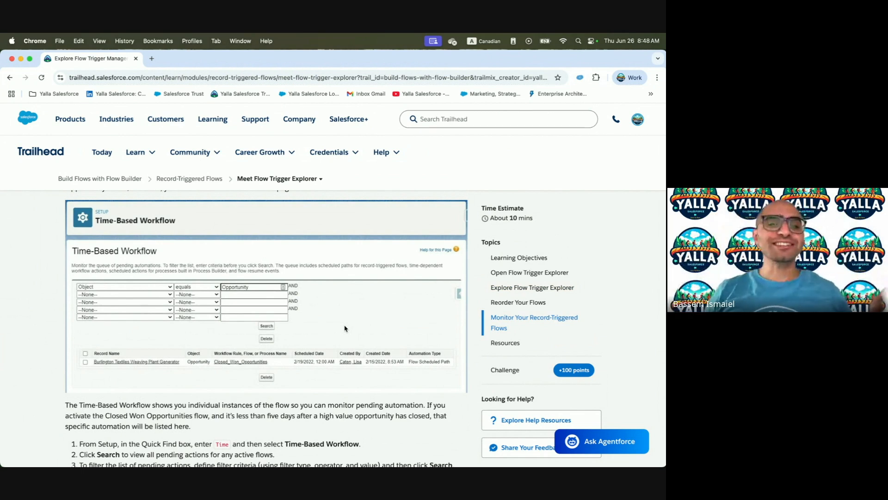
scroll(344, 328, "down", 15)
scroll(344, 328, "up", 10)
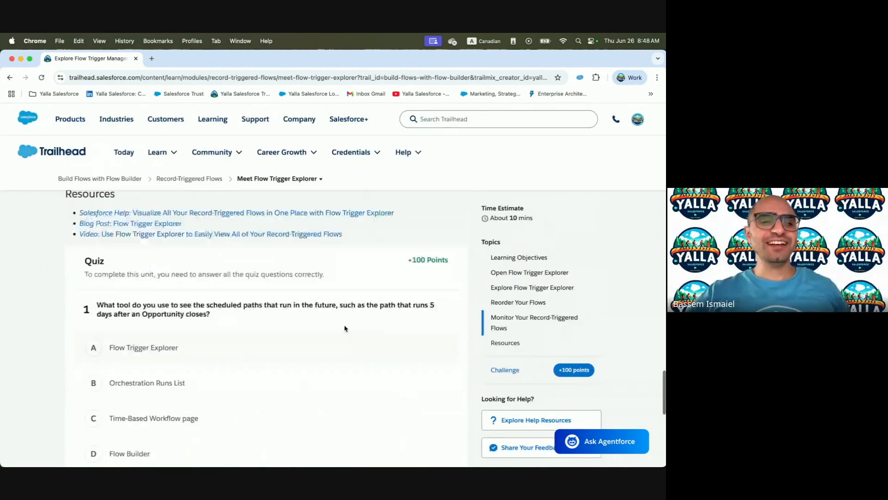
Answer the quiz with Time-Based Workflow page for question 1 and True for question 2, and submit it for checking.
scroll(345, 328, "down", 3)
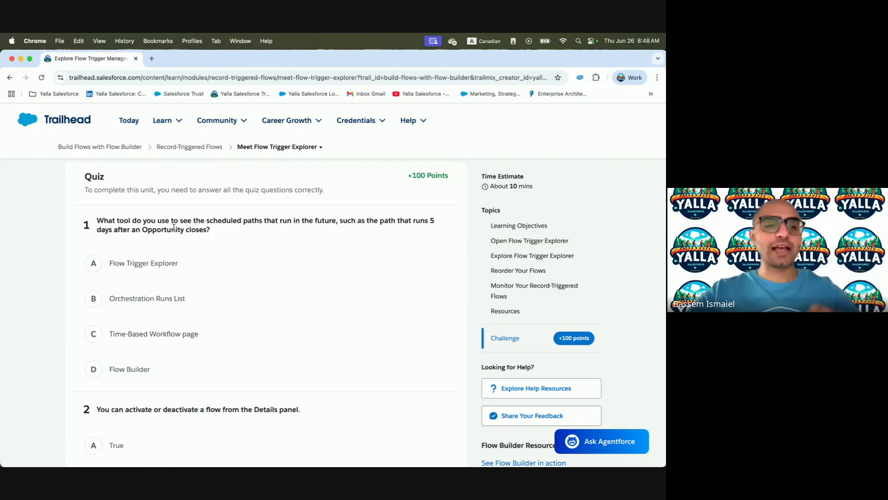
left_click(119, 332)
scroll(267, 347, "down", 5)
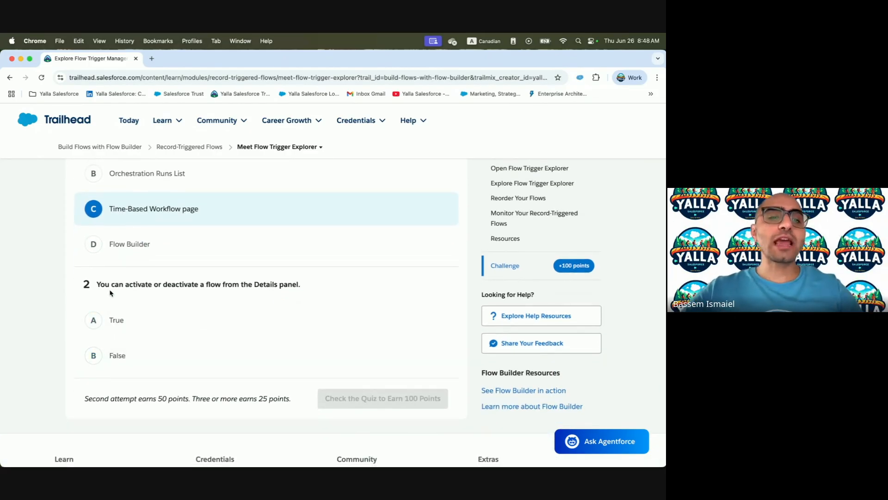
left_click(115, 324)
left_click(377, 398)
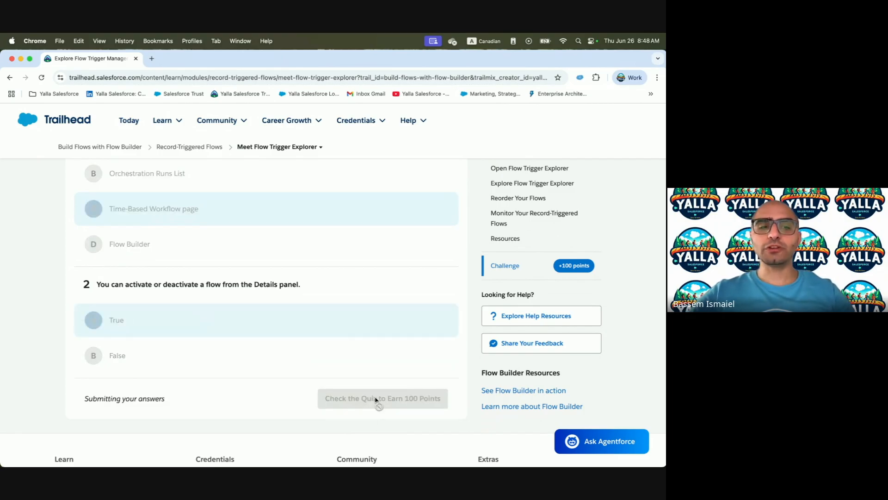